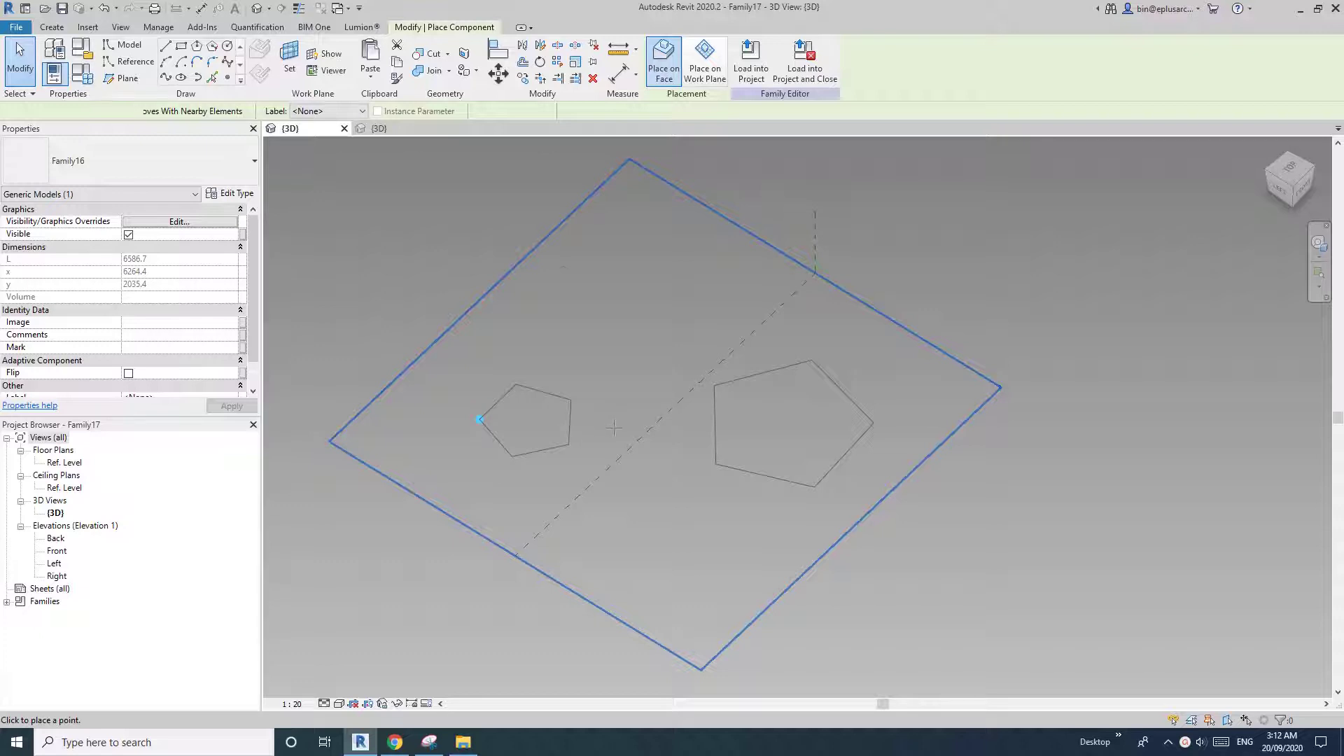
Finish placing the extra pentagon component on the reference level and delete it.
click(614, 427)
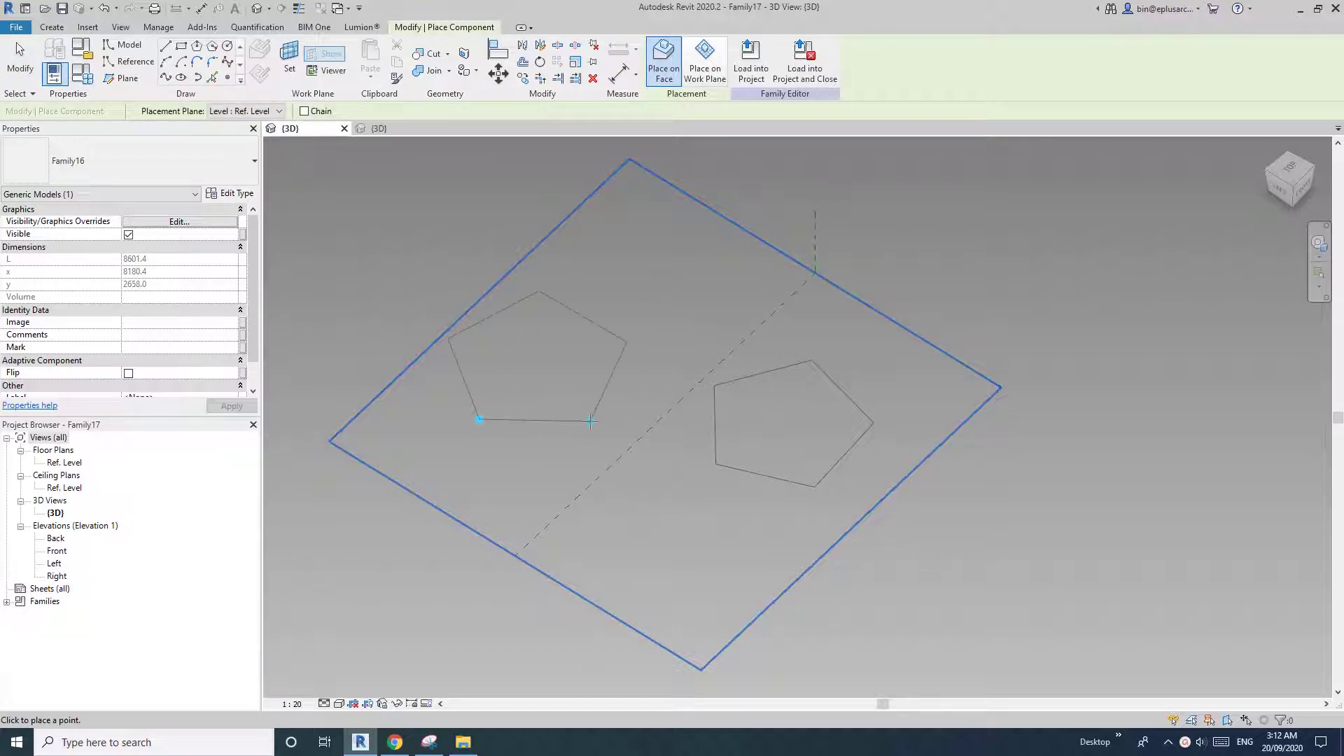
key(Escape)
key(Escape)
click(570, 396)
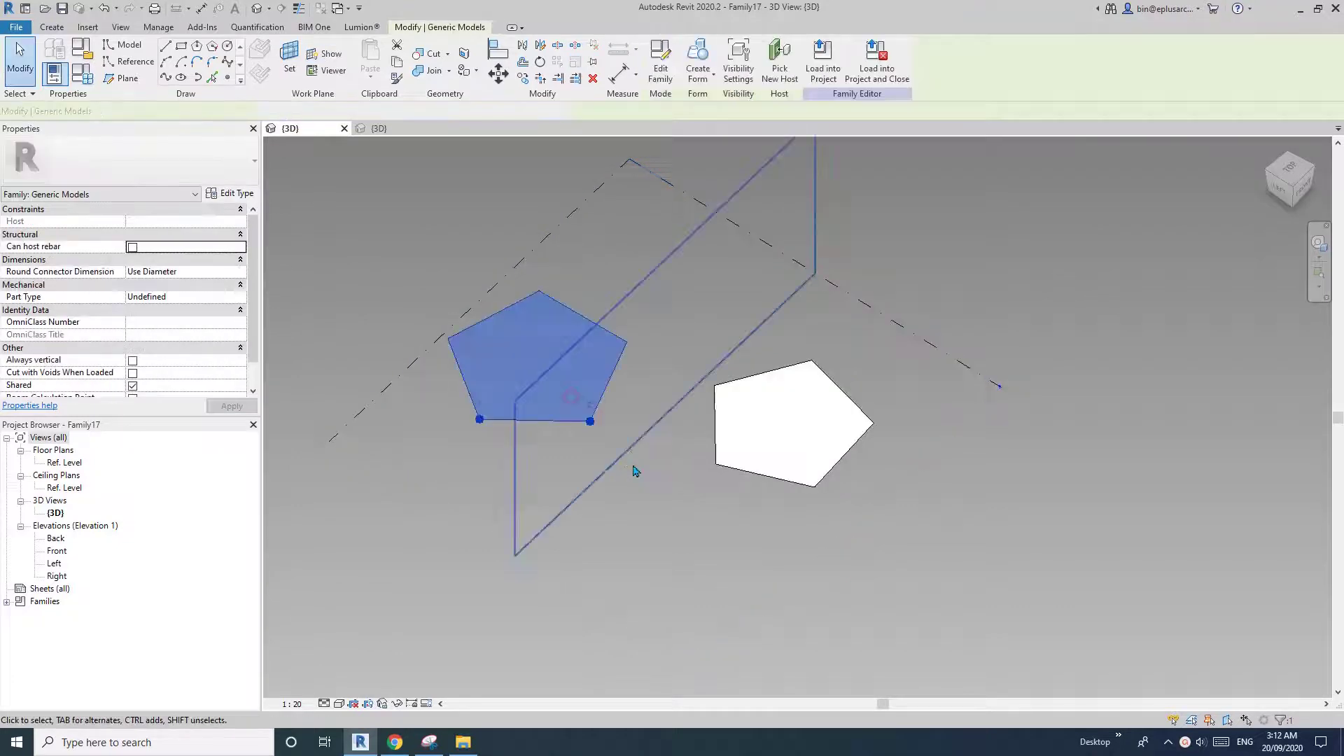
key(Delete)
Select the remaining pentagon component and examine how it lies flat on the reference level.
scroll(611, 434, up, 2)
middle_drag(612, 435, 630, 455)
click(725, 448)
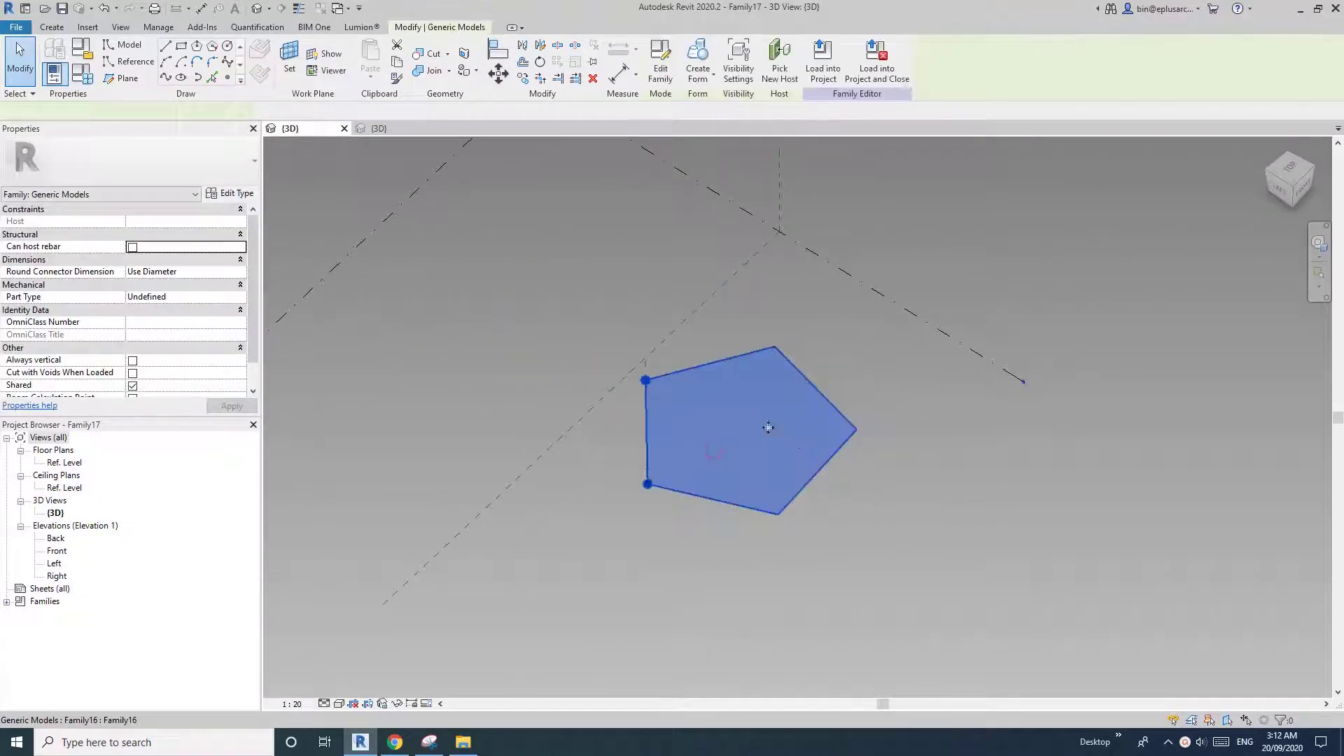
shift+middle_drag(768, 429, 751, 376)
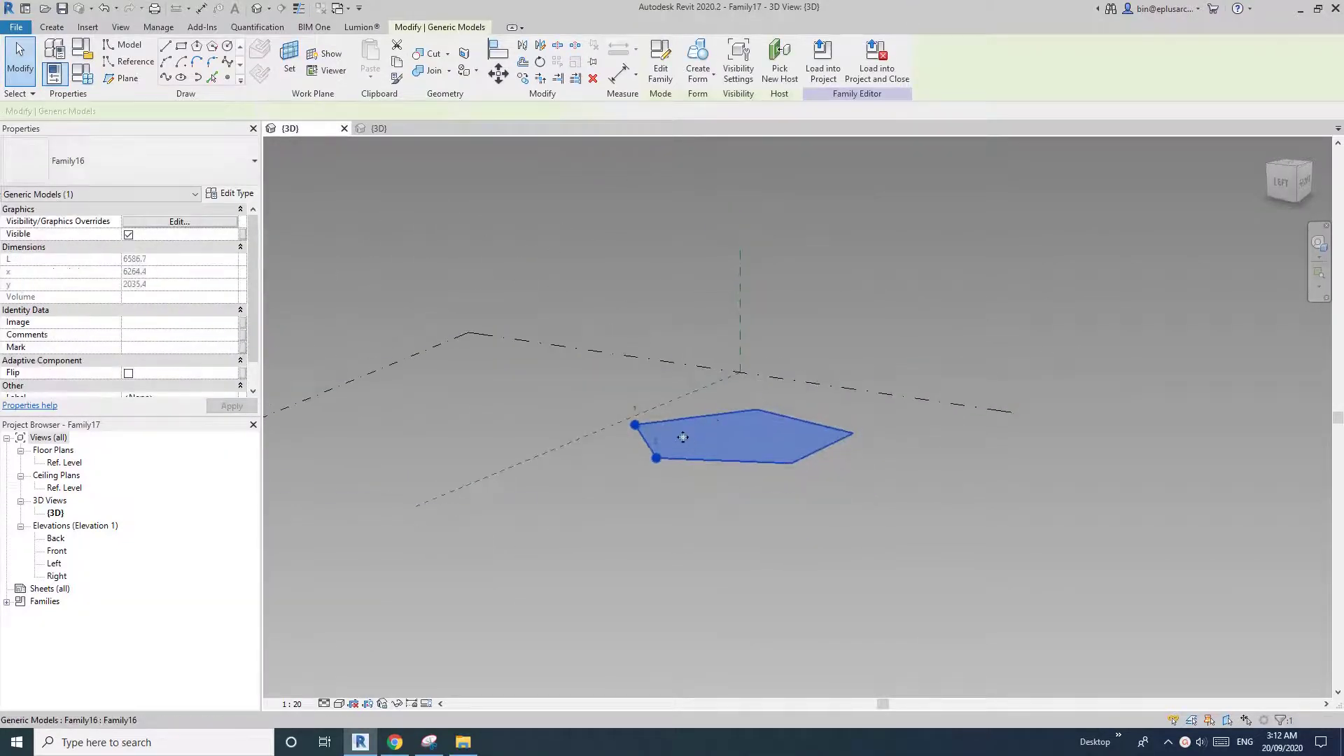
Switch to Chrome, review the dodecahedron pronunciation page and the Wikipedia article on the regular dodecahedron, and return to the pentagon in Revit.
click(395, 742)
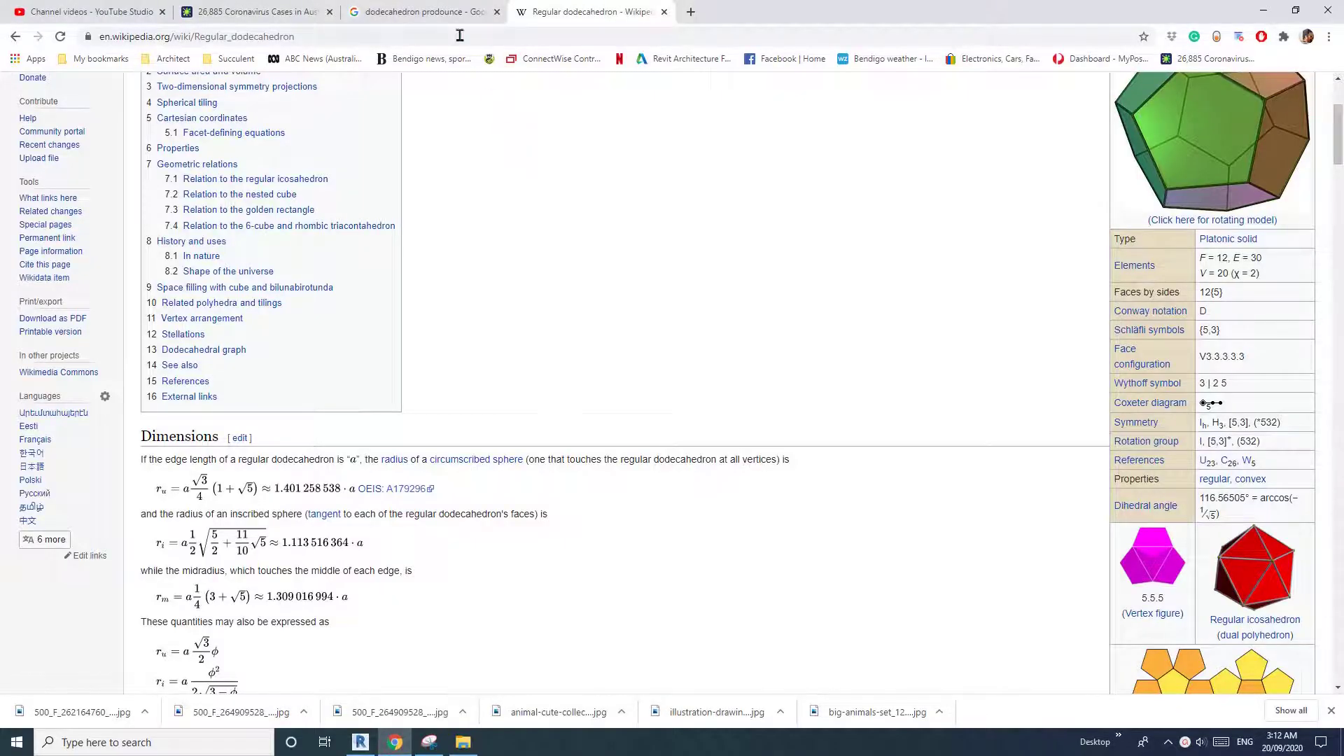
click(490, 15)
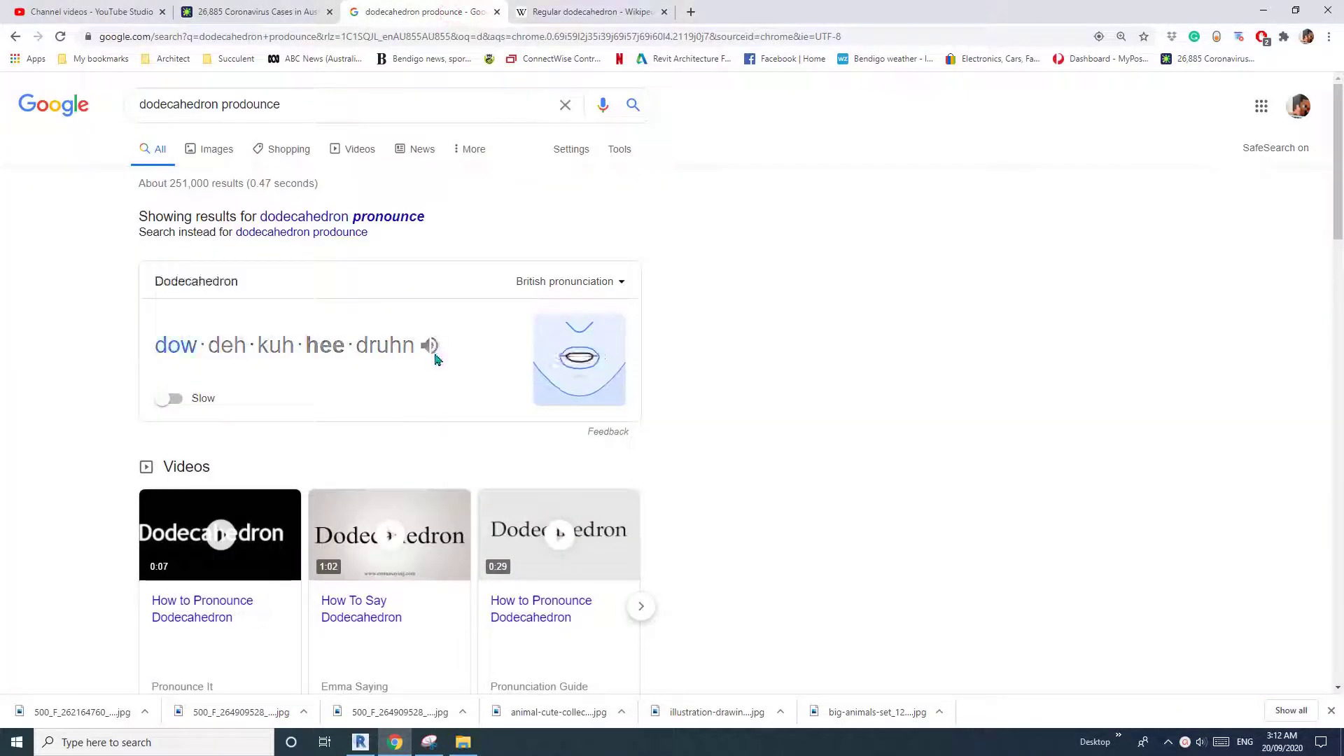
click(583, 12)
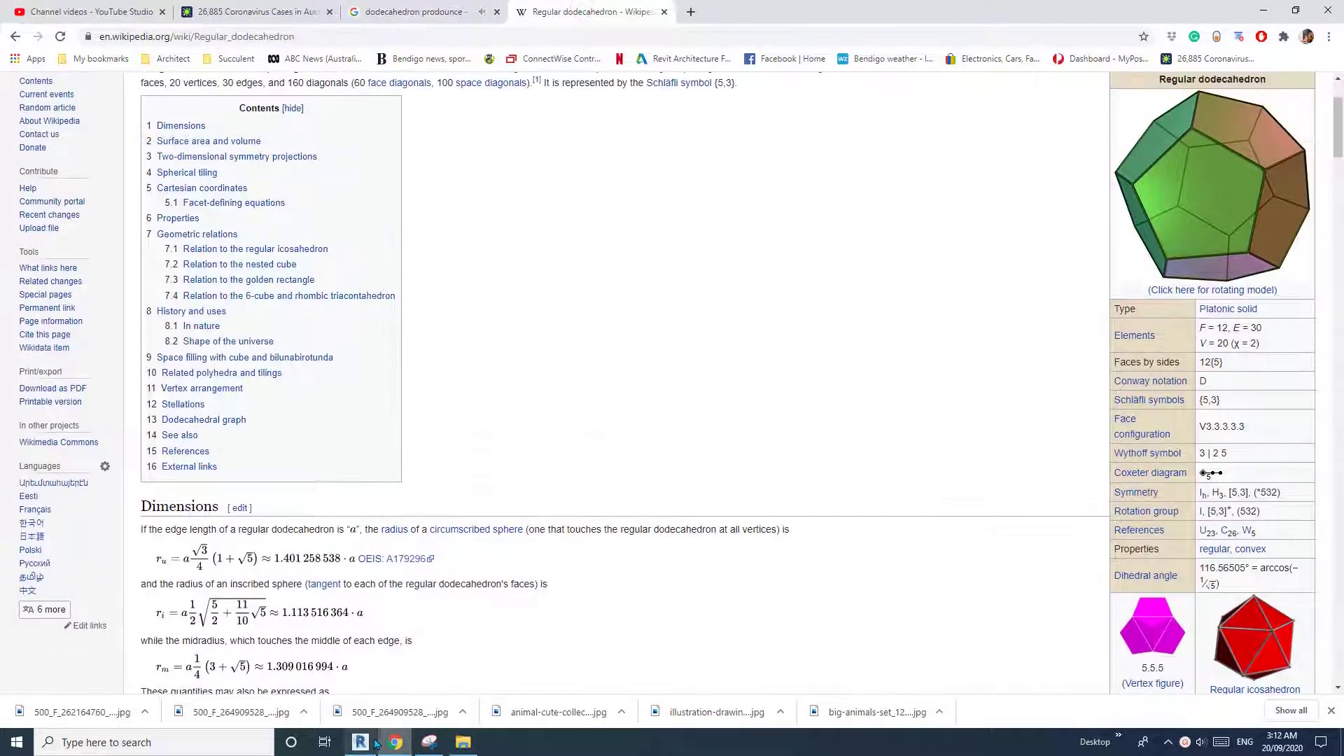
click(361, 742)
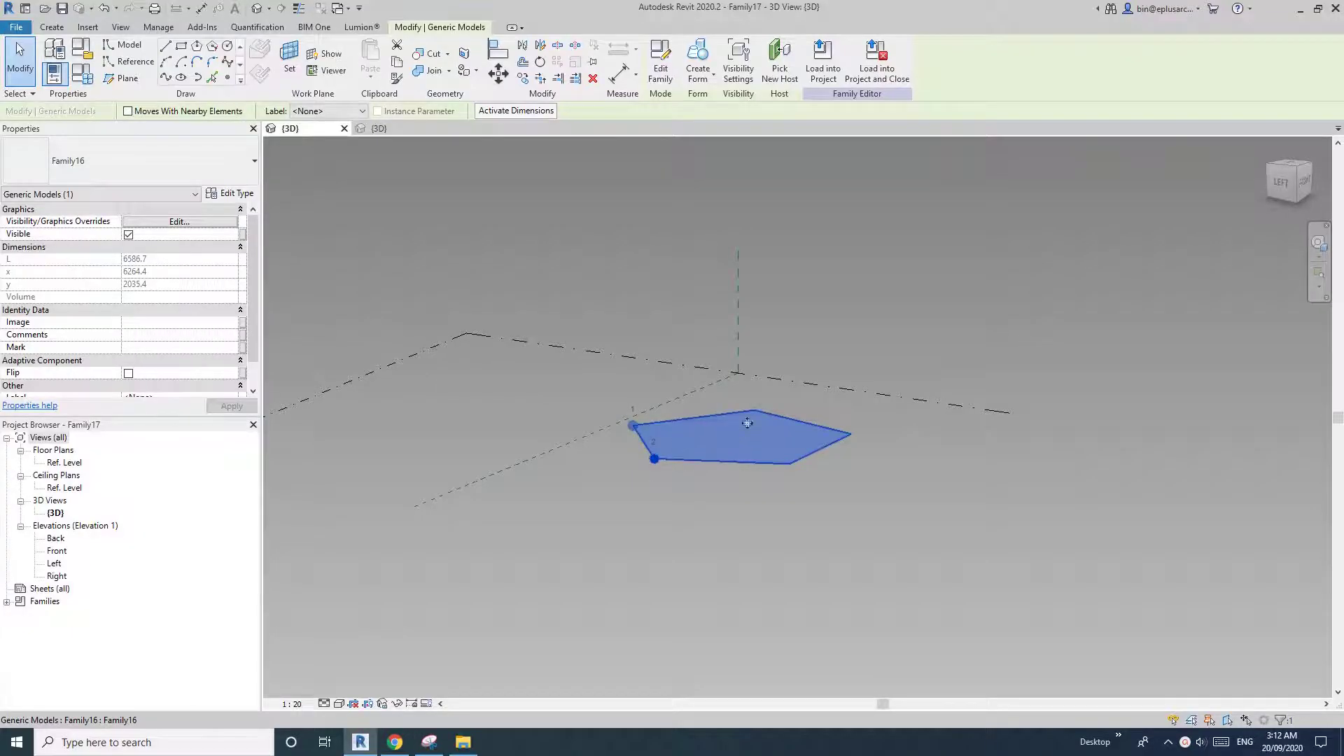
shift+middle_drag(662, 445, 641, 459)
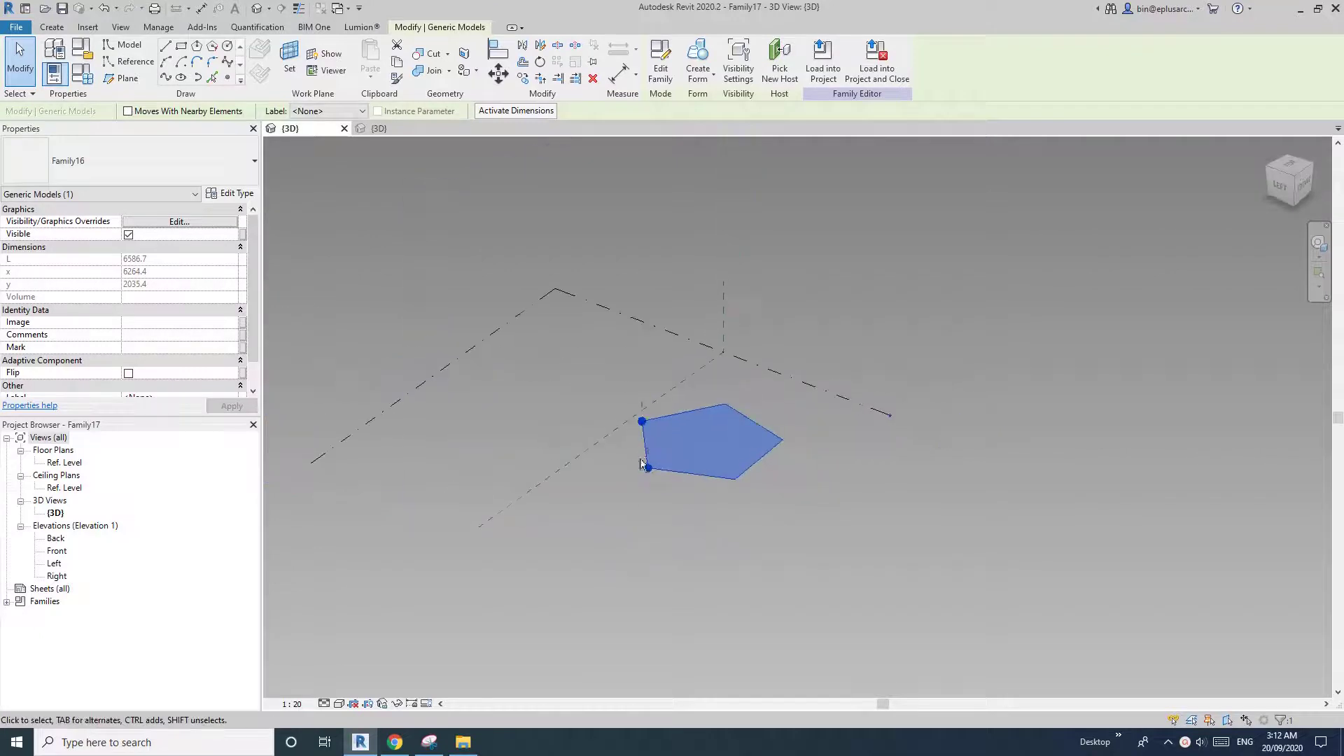
In the Family16 pentagon family, move the two hosted reference points inward along the edge between adaptive points 1 and 2, about 0.22 from each end.
click(375, 129)
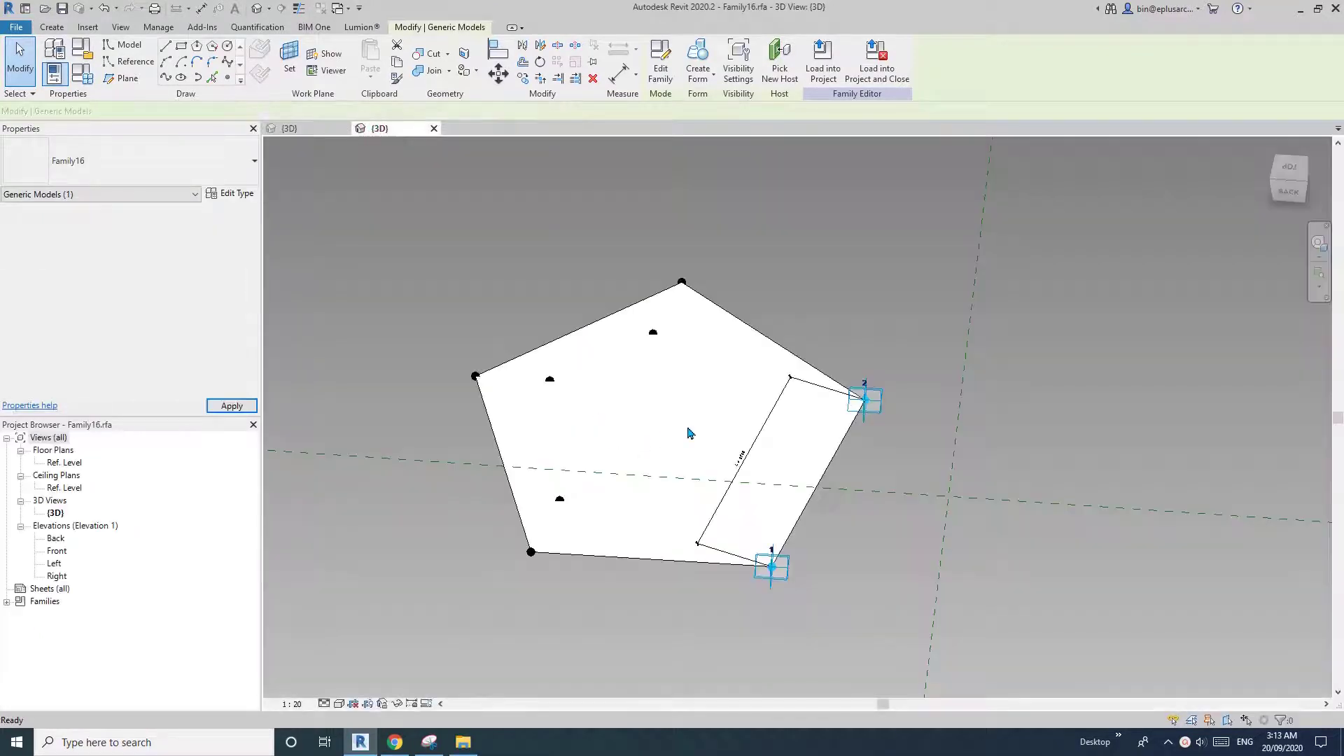
key(Escape)
shift+middle_drag(641, 394, 765, 384)
scroll(720, 384, up, 4)
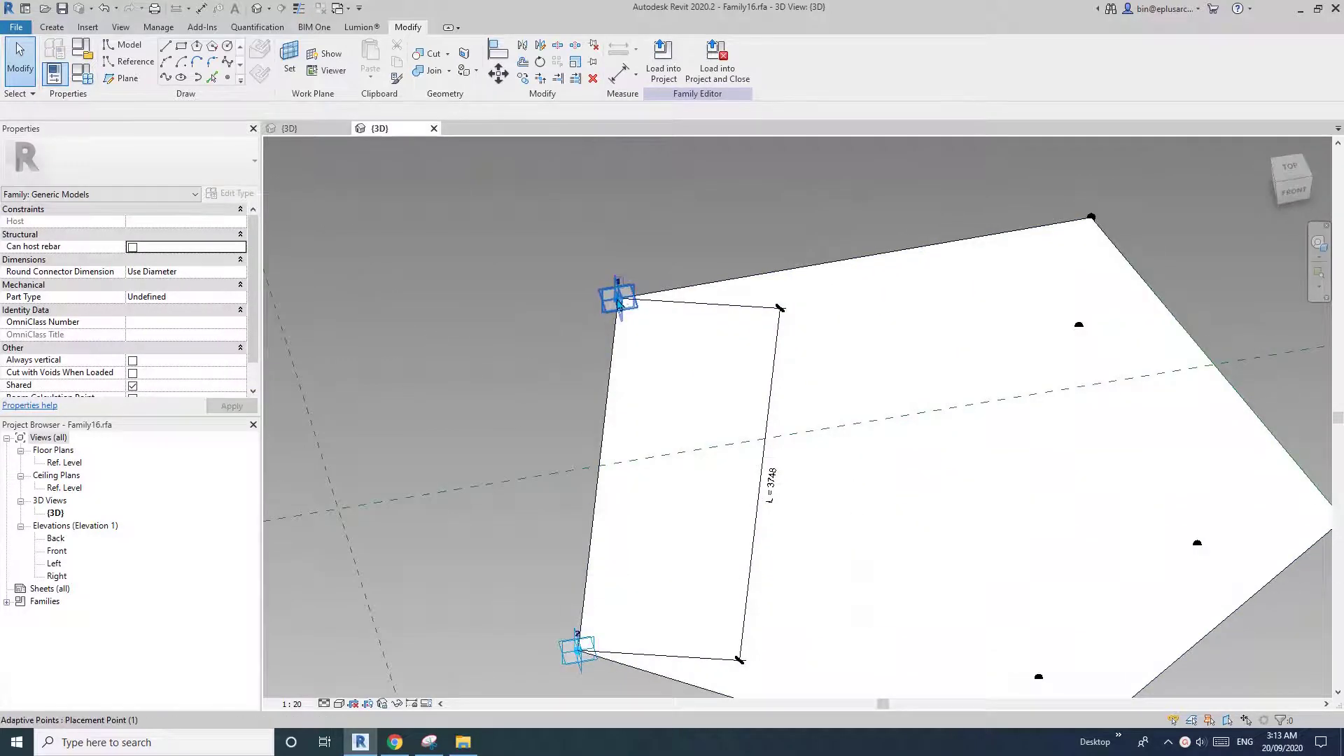
click(619, 303)
shift+middle_drag(619, 302, 581, 287)
drag(559, 268, 516, 302)
drag(340, 448, 351, 436)
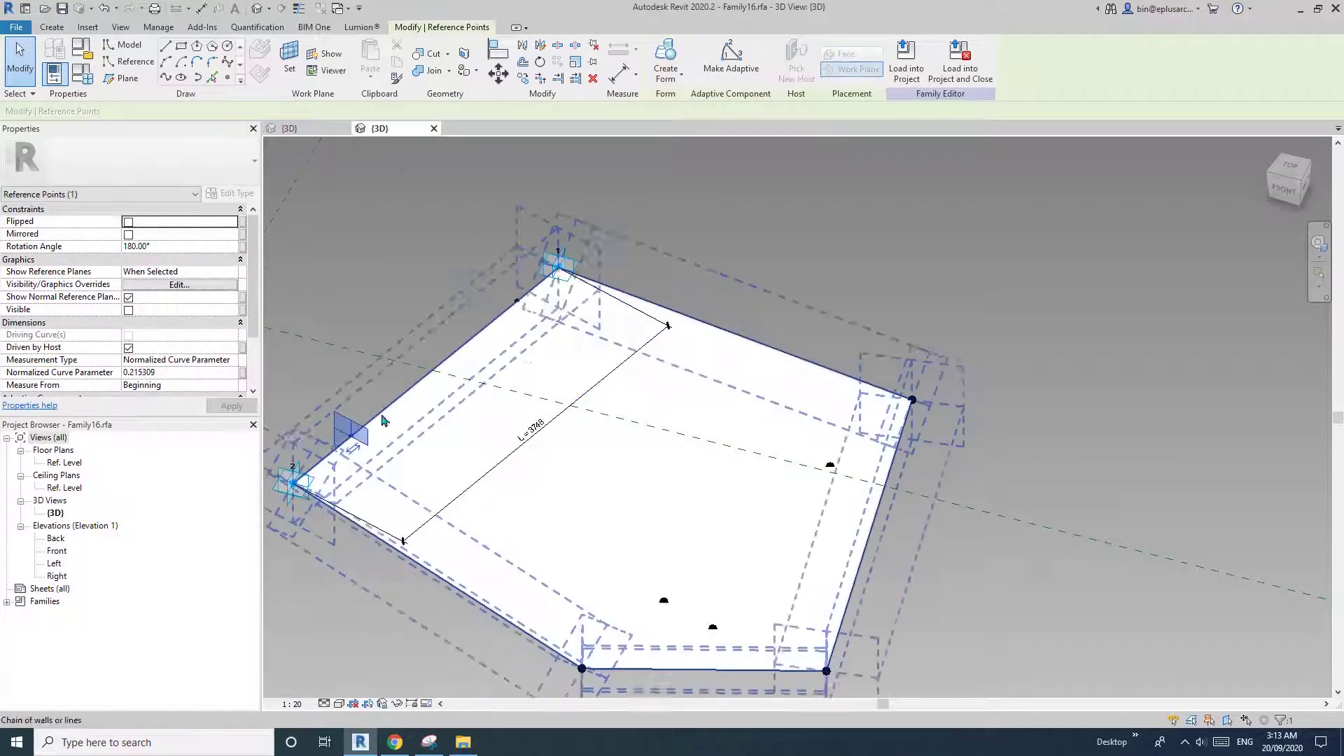
Select both hosted reference points on the edge between adaptive points 1 and 2 and set their rotation angle to 0°.
middle_drag(381, 420, 499, 390)
click(503, 347)
click(637, 283)
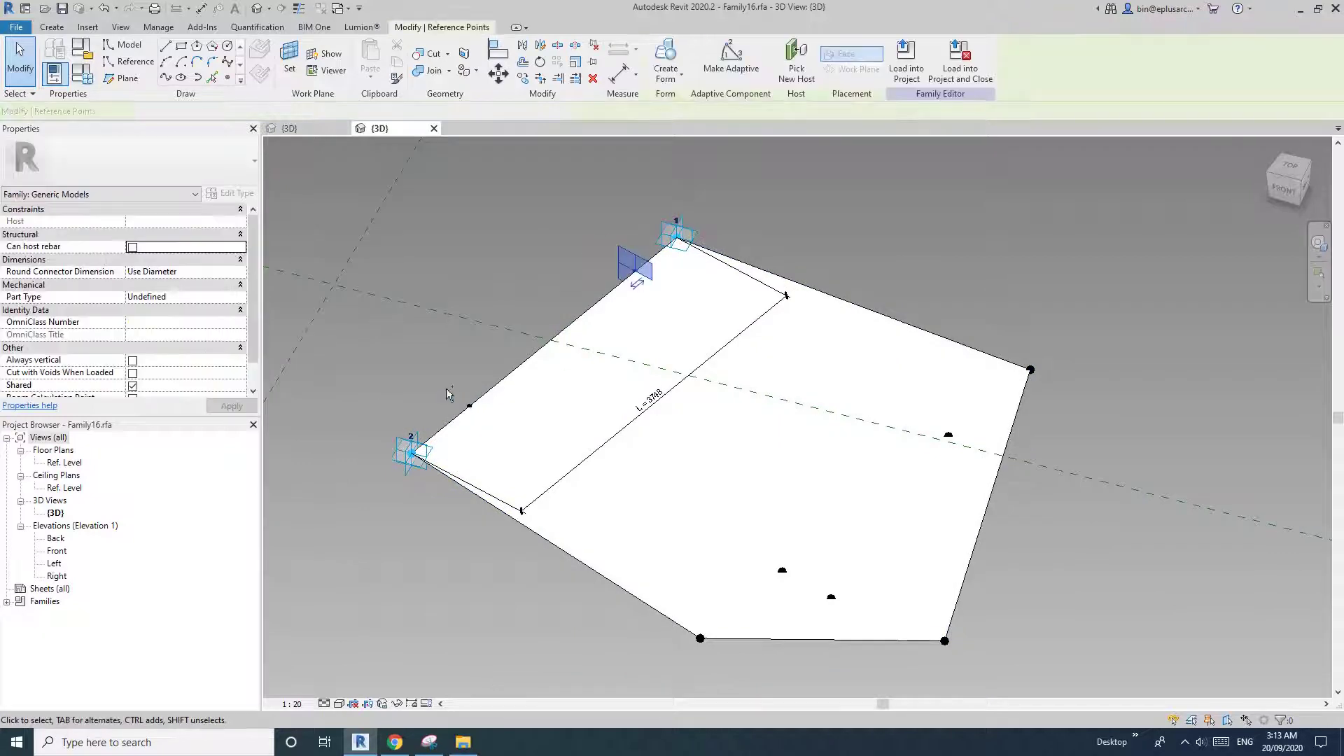
click(454, 383)
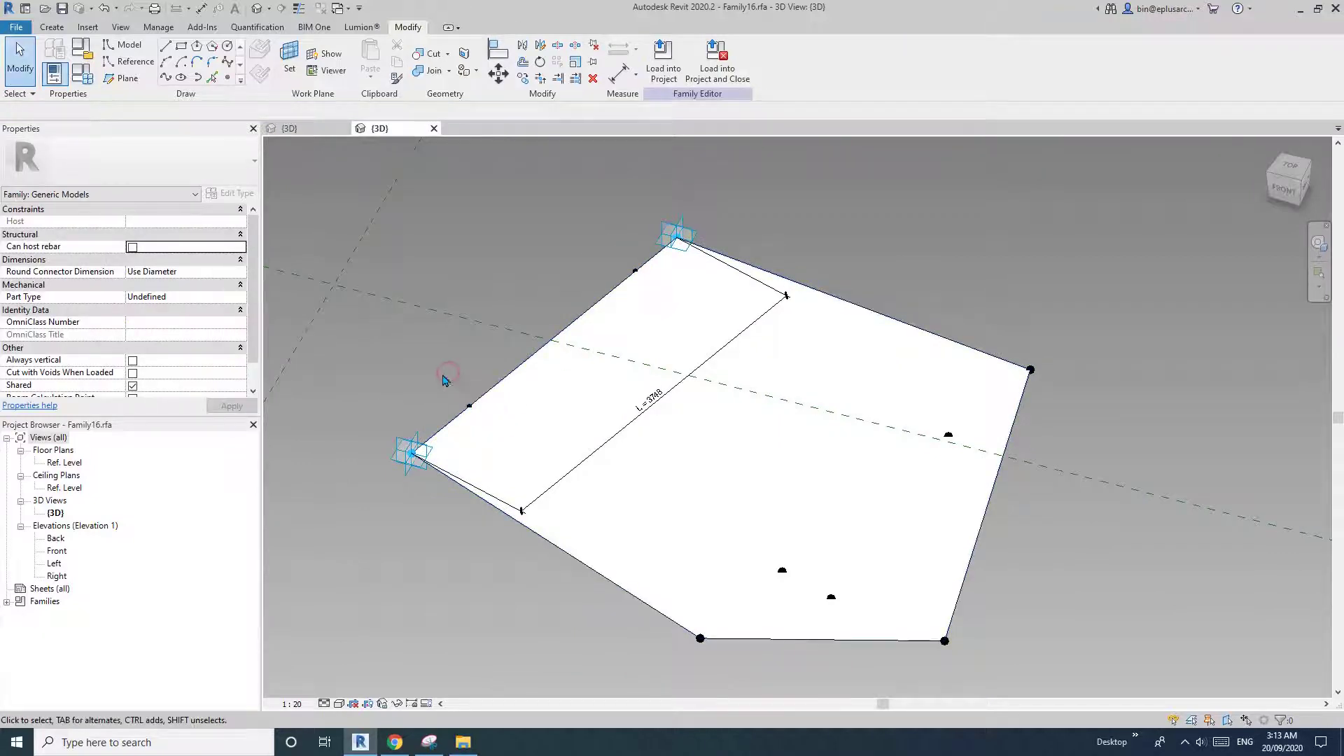
ctrl+drag(616, 230, 647, 289)
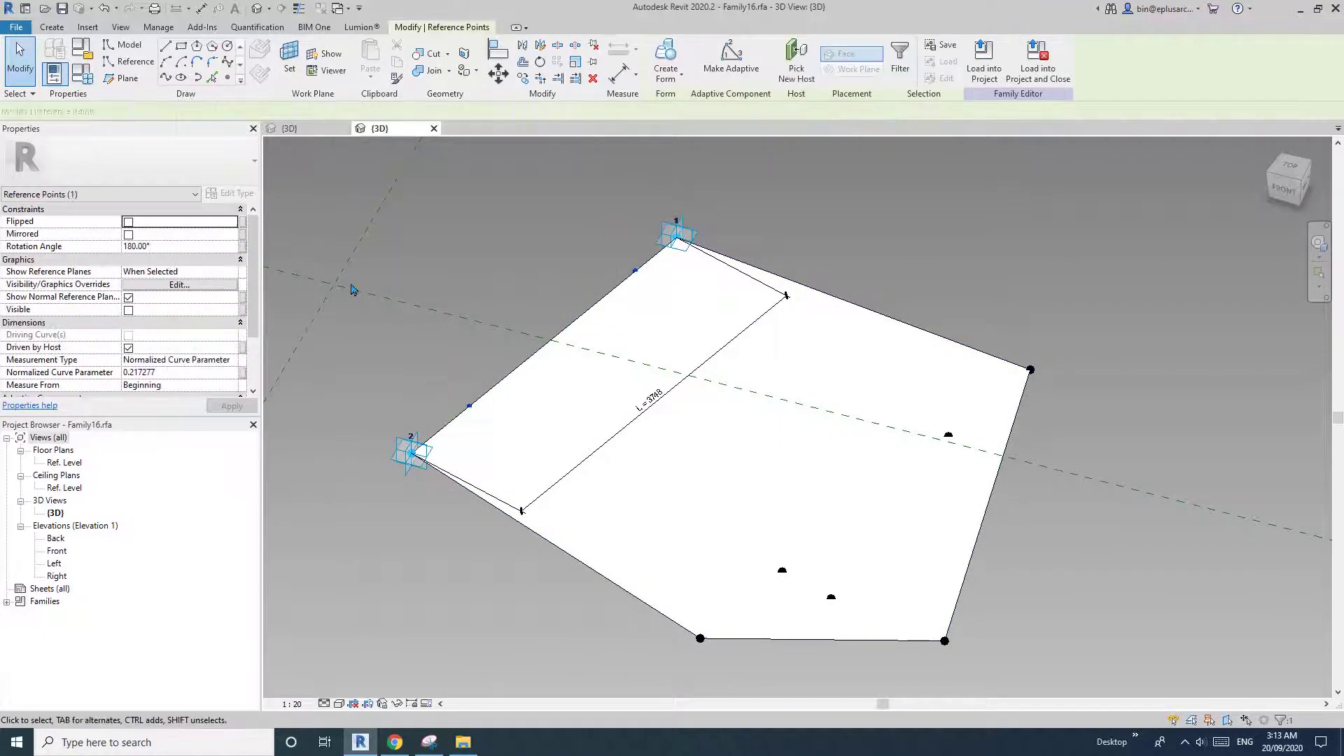
shift+middle_drag(547, 429, 235, 270)
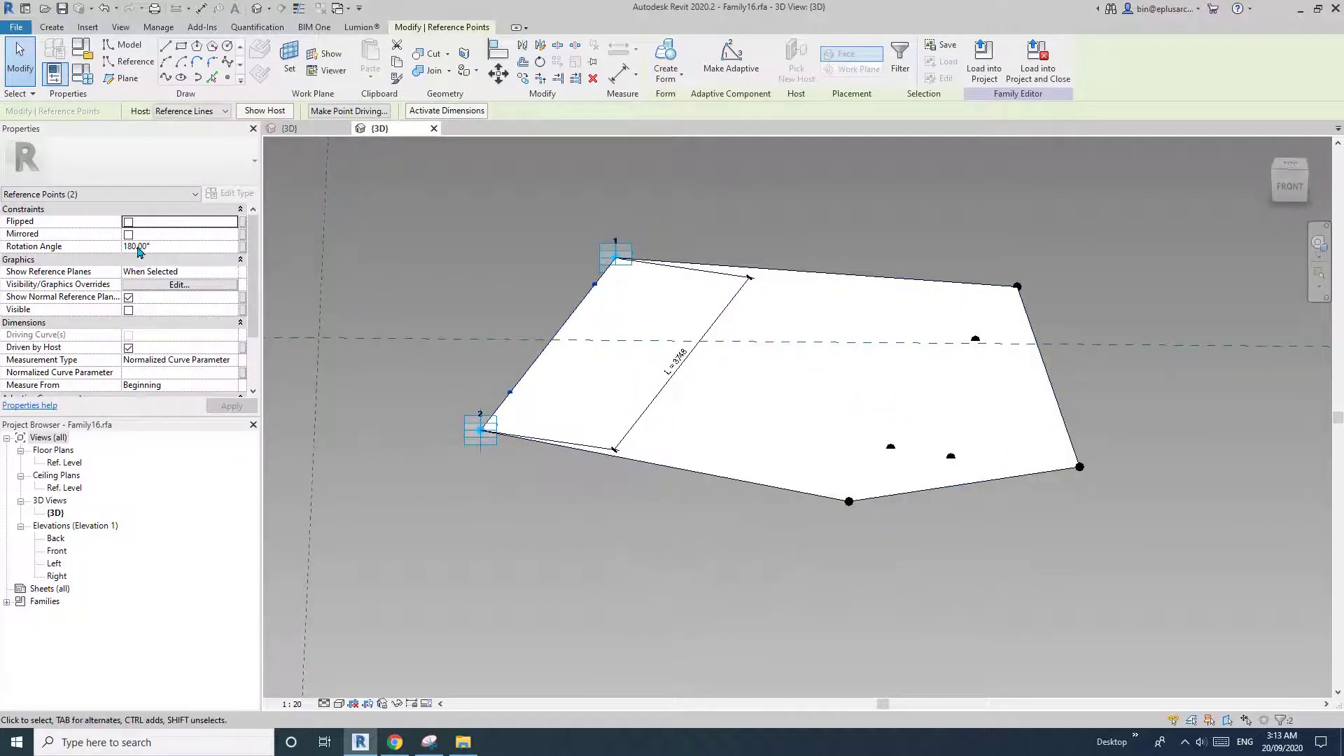
middle_drag(501, 294, 585, 327)
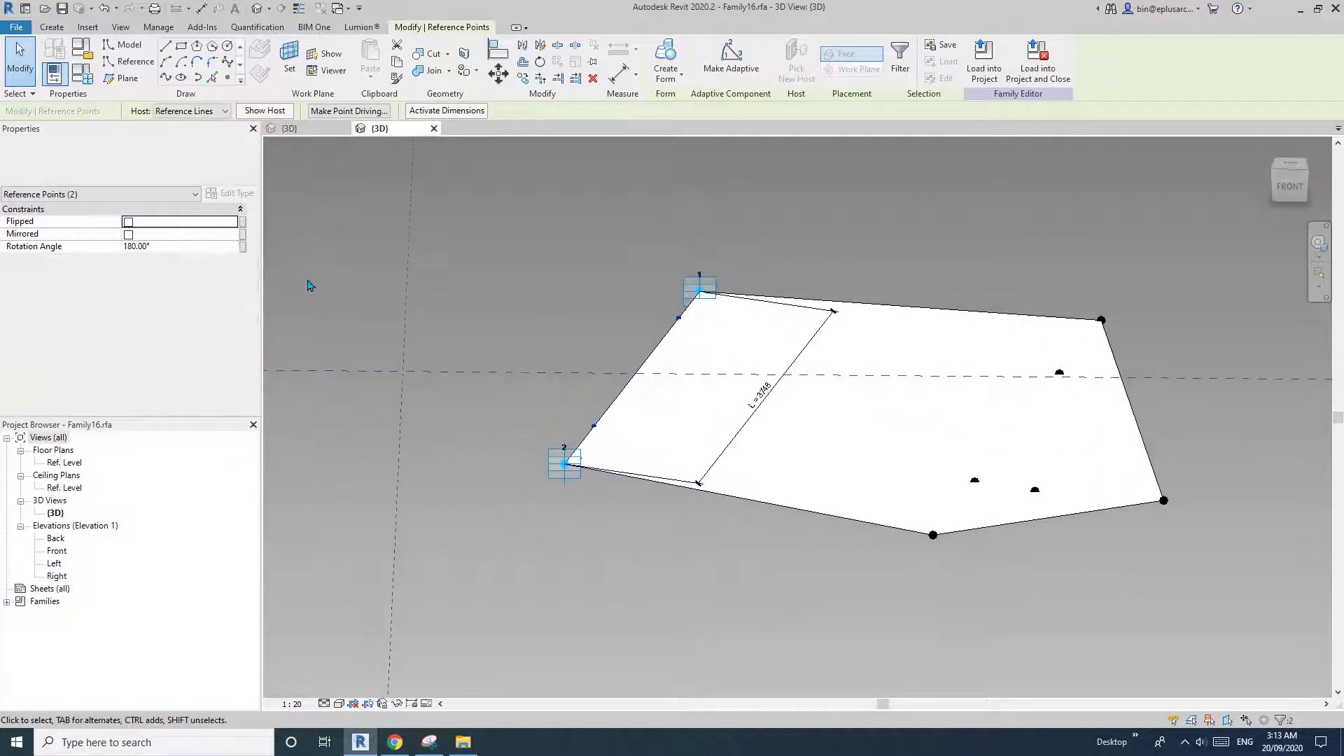
click(194, 247)
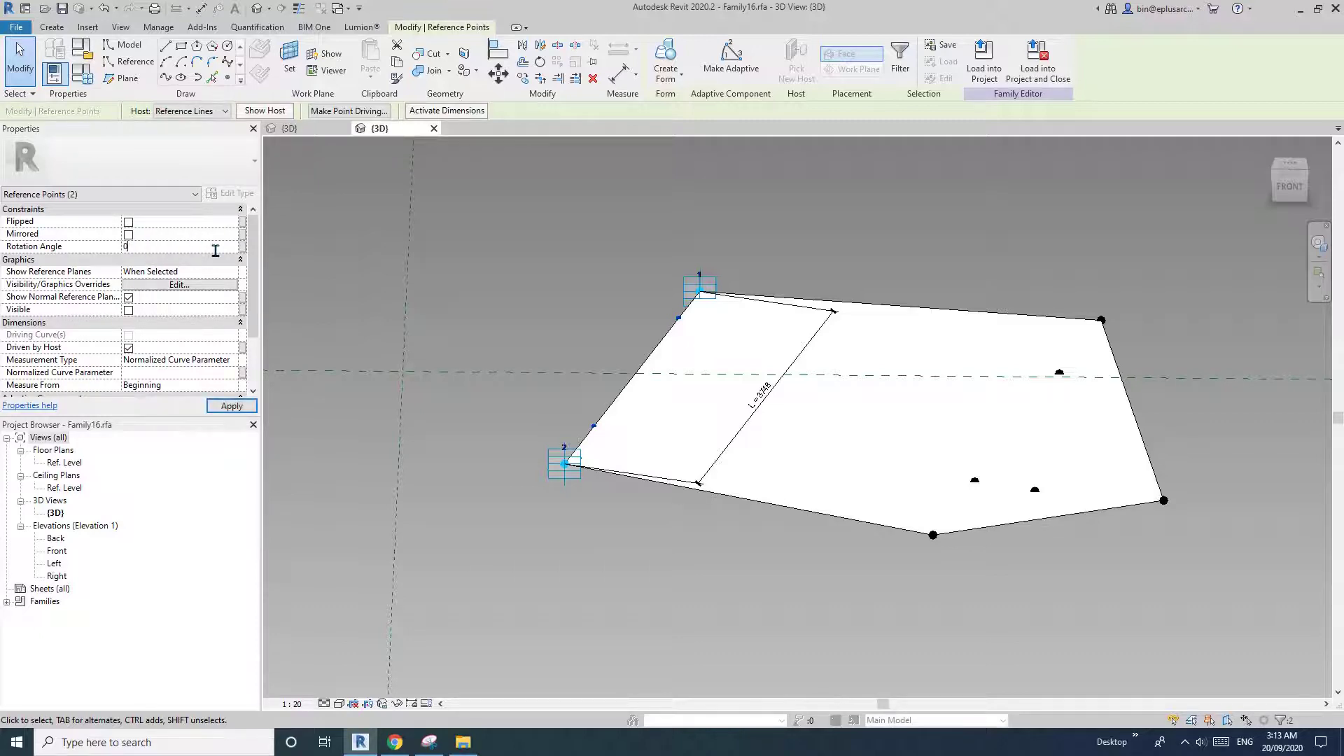
Set the rotation angle of the two edge reference points to 45° and inspect the tilted pentagon.
shift+middle_drag(705, 336, 710, 442)
shift+middle_drag(537, 441, 534, 402)
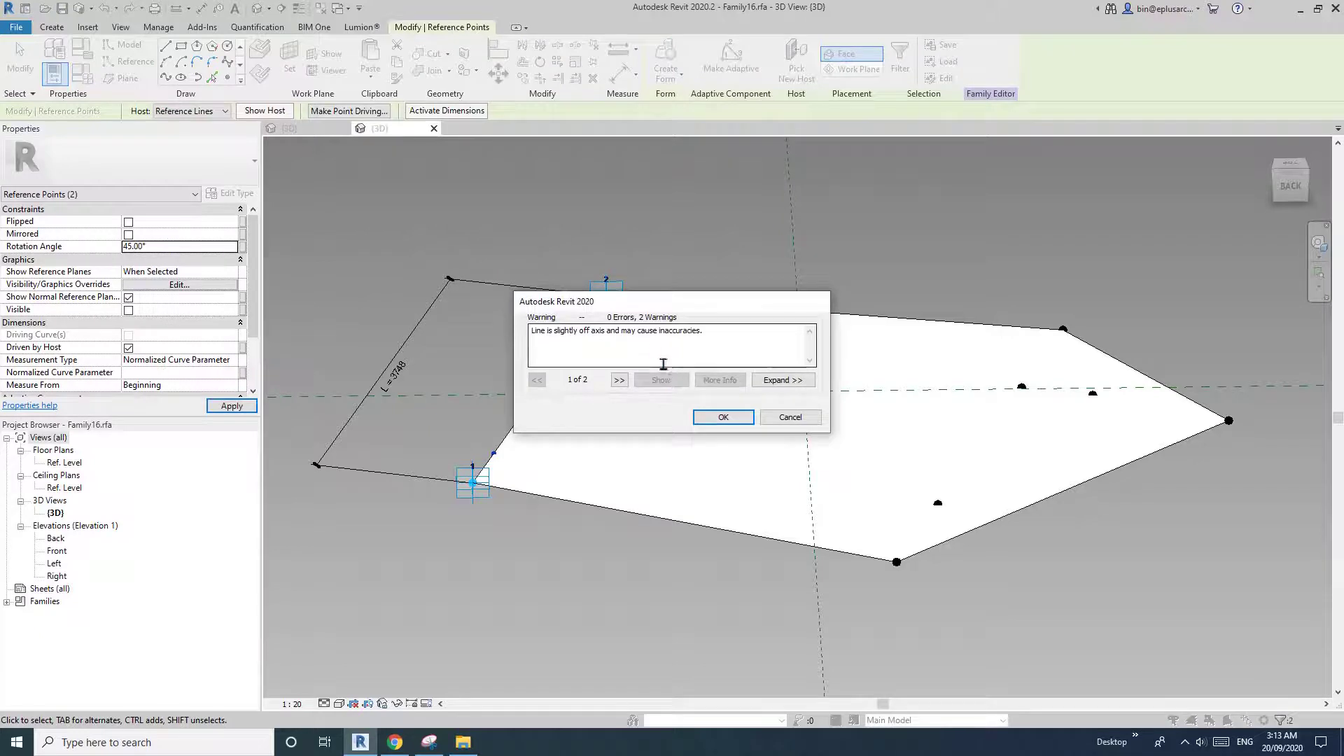
click(724, 419)
shift+middle_drag(723, 417, 802, 319)
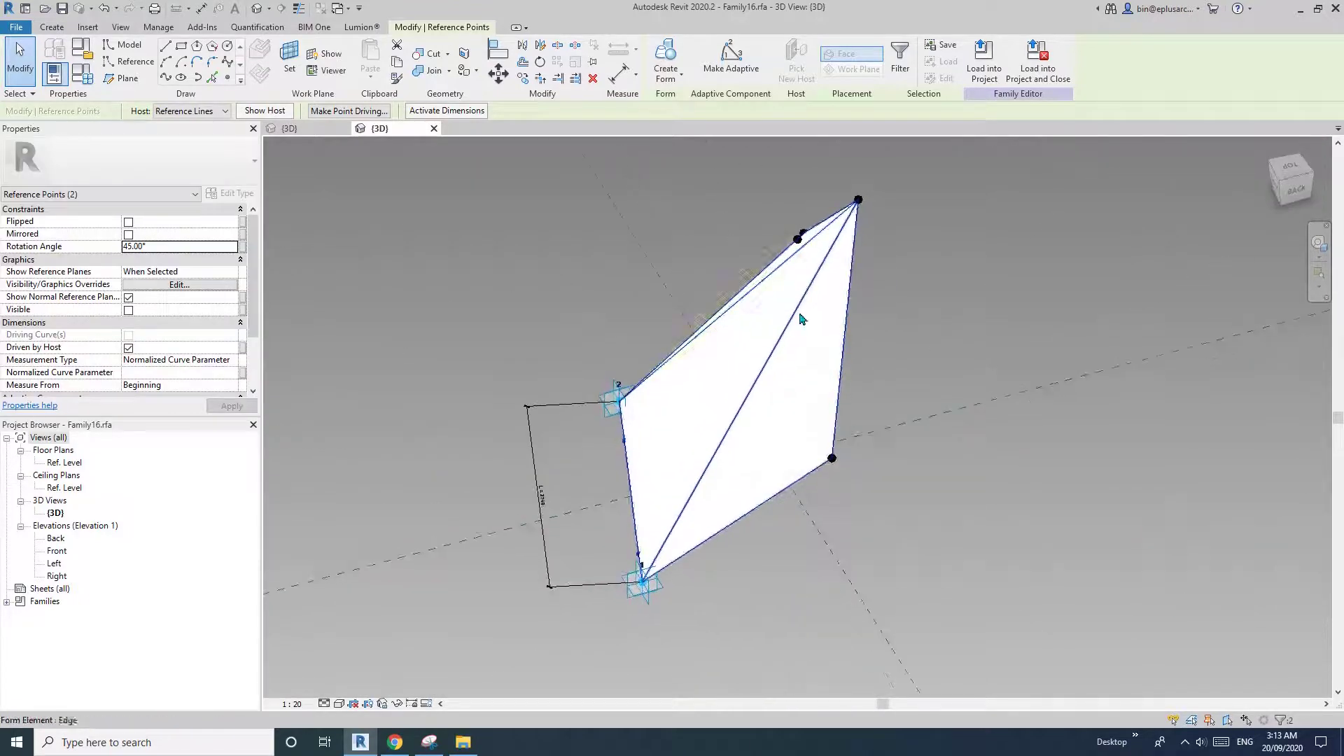
shift+middle_drag(800, 423, 665, 329)
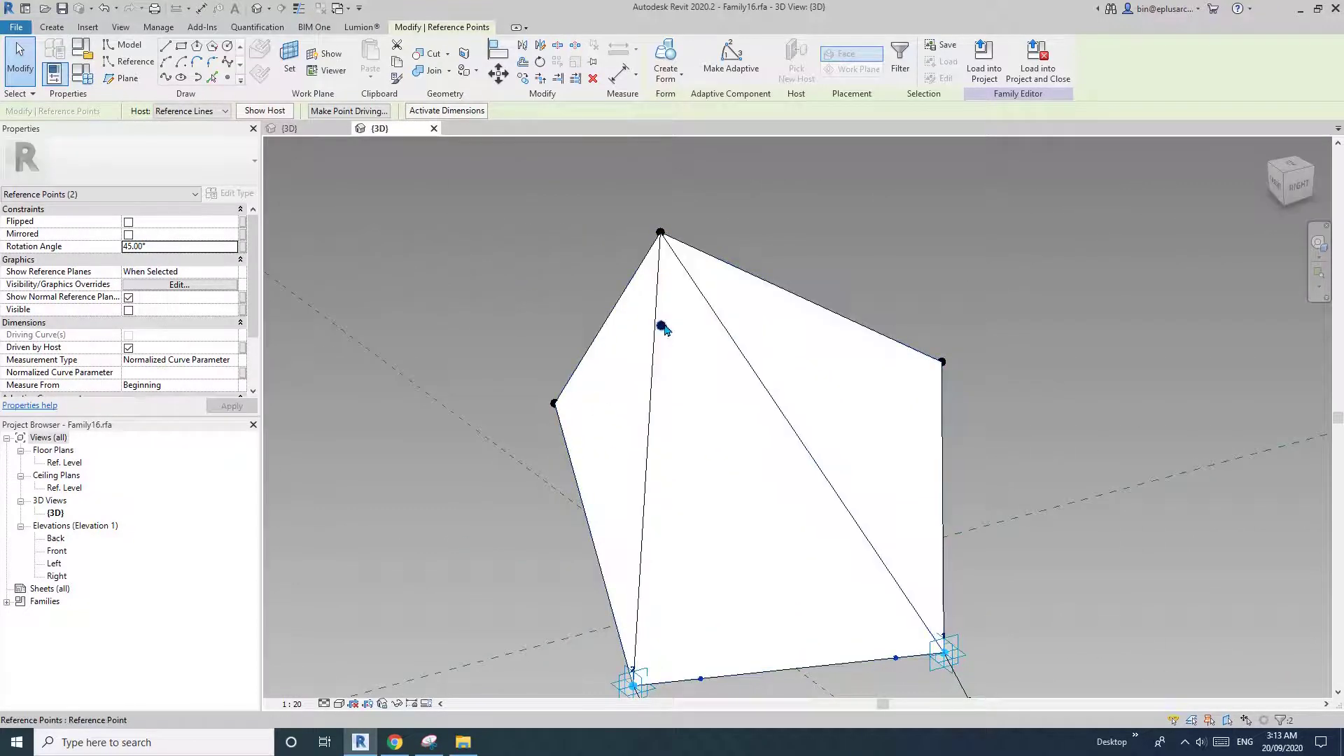
For the pentagon corner point next to adaptive point 1, set Show Reference Planes to Always and turn off Show Normal Reference Plane Only.
click(943, 364)
shift+middle_drag(943, 366, 780, 426)
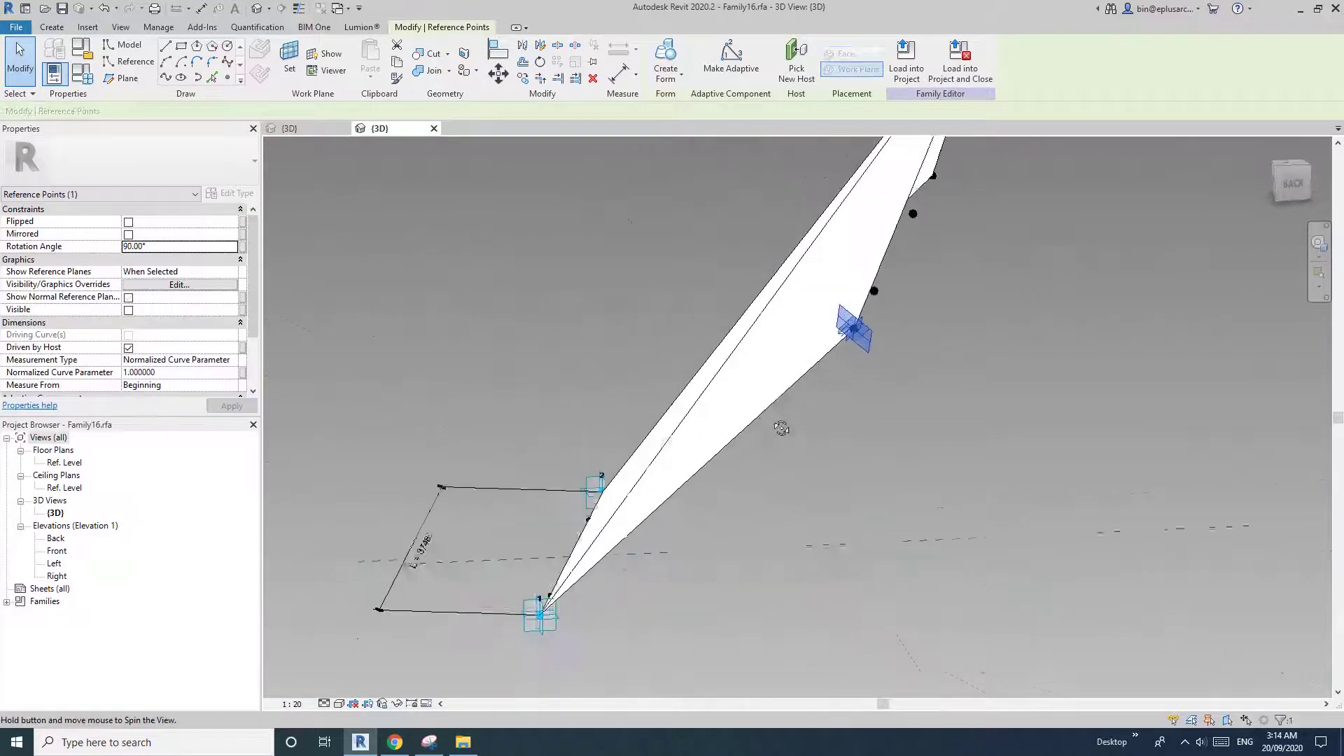
click(232, 272)
click(142, 306)
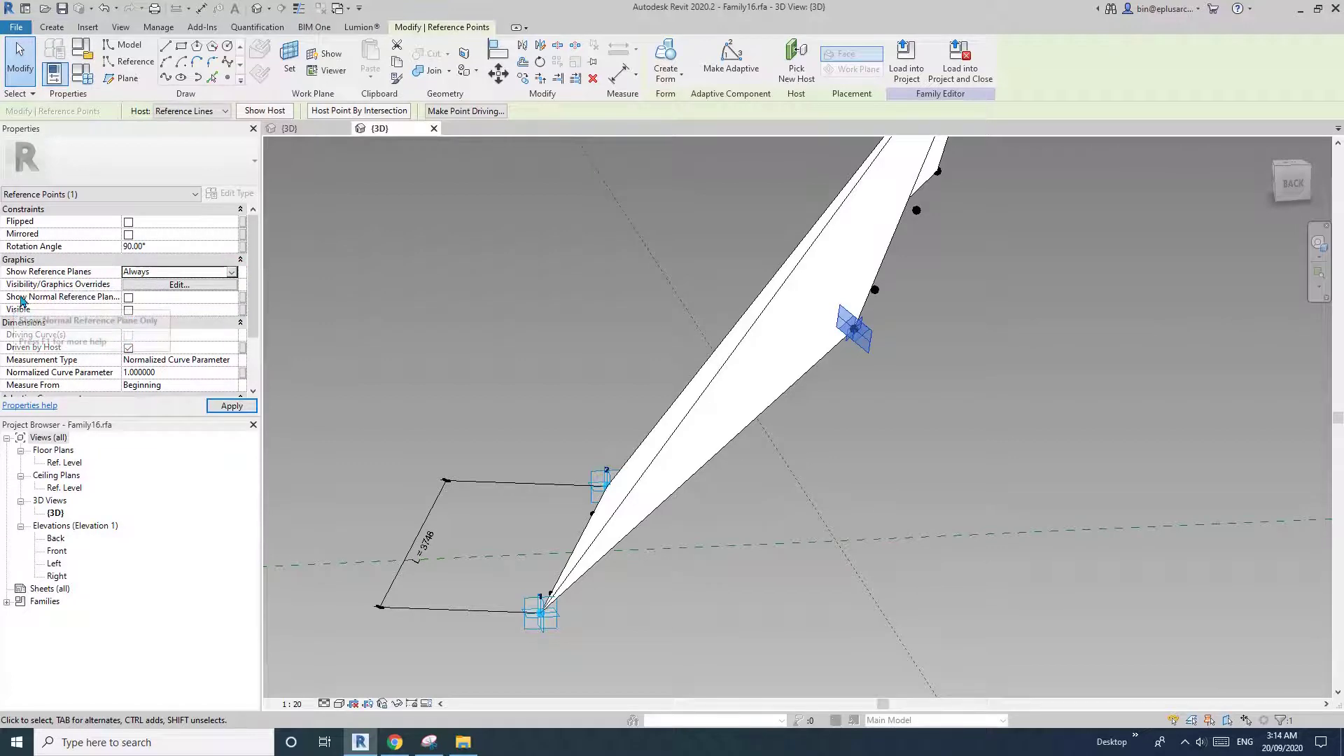
click(128, 298)
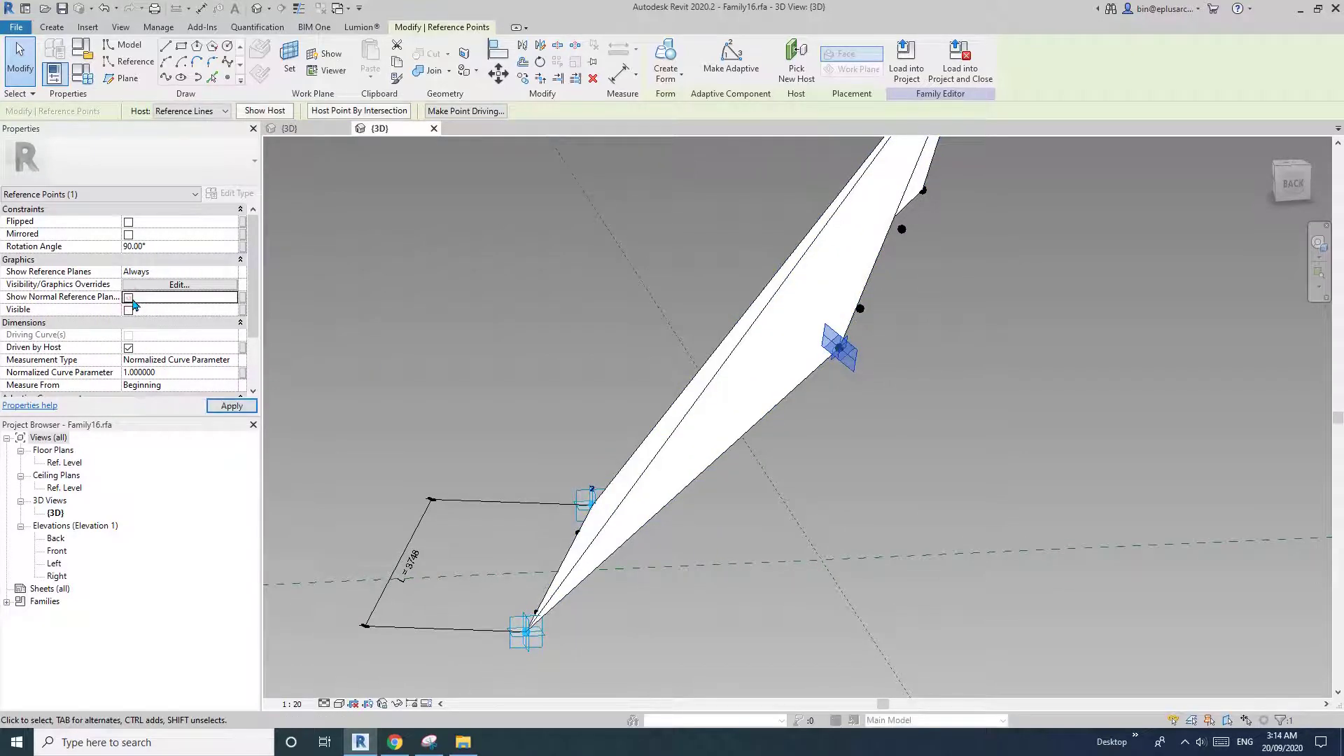
Examine the orientation of the corner point's reference planes relative to the edge running from adaptive point 1.
middle_drag(914, 382, 810, 499)
scroll(812, 394, up, 1)
click(810, 499)
shift+middle_drag(778, 399, 770, 448)
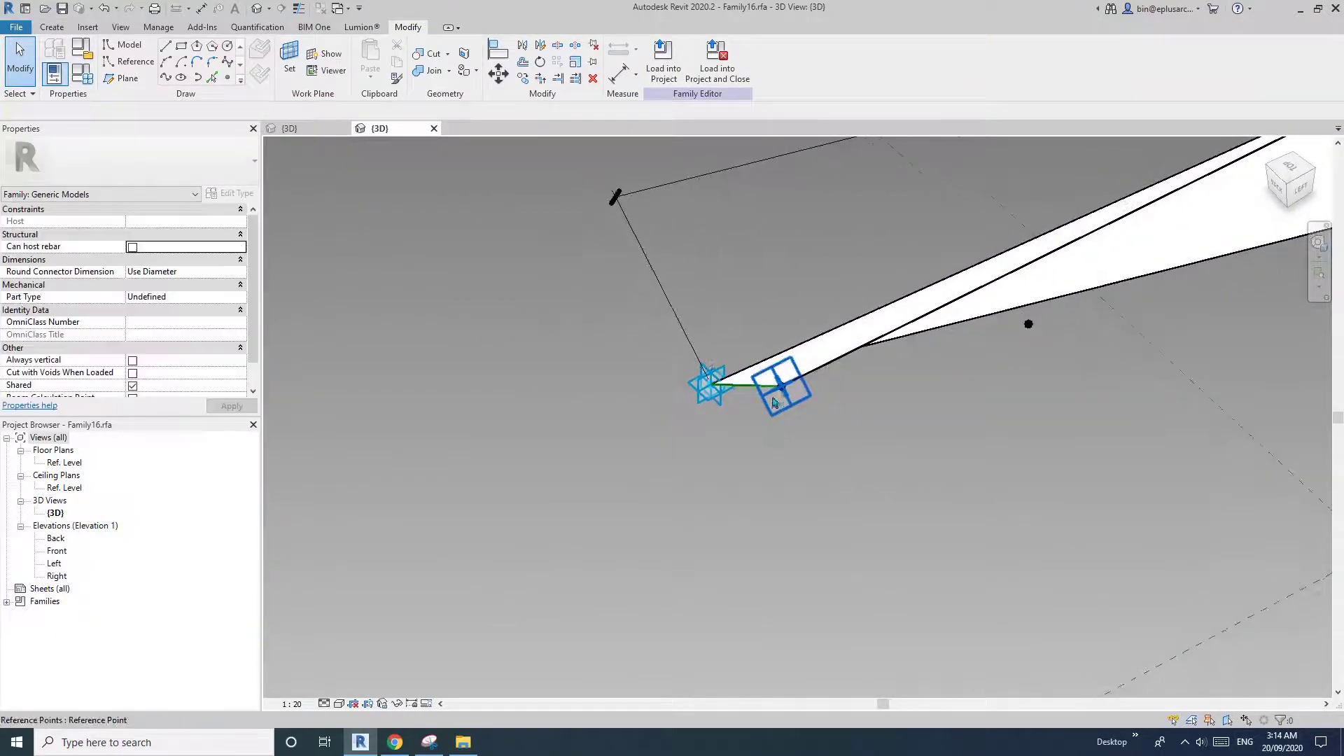
click(787, 401)
mouse_move(787, 401)
shift+middle_down()
mouse_move(805, 394)
mouse_move(767, 384)
shift+middle_up()
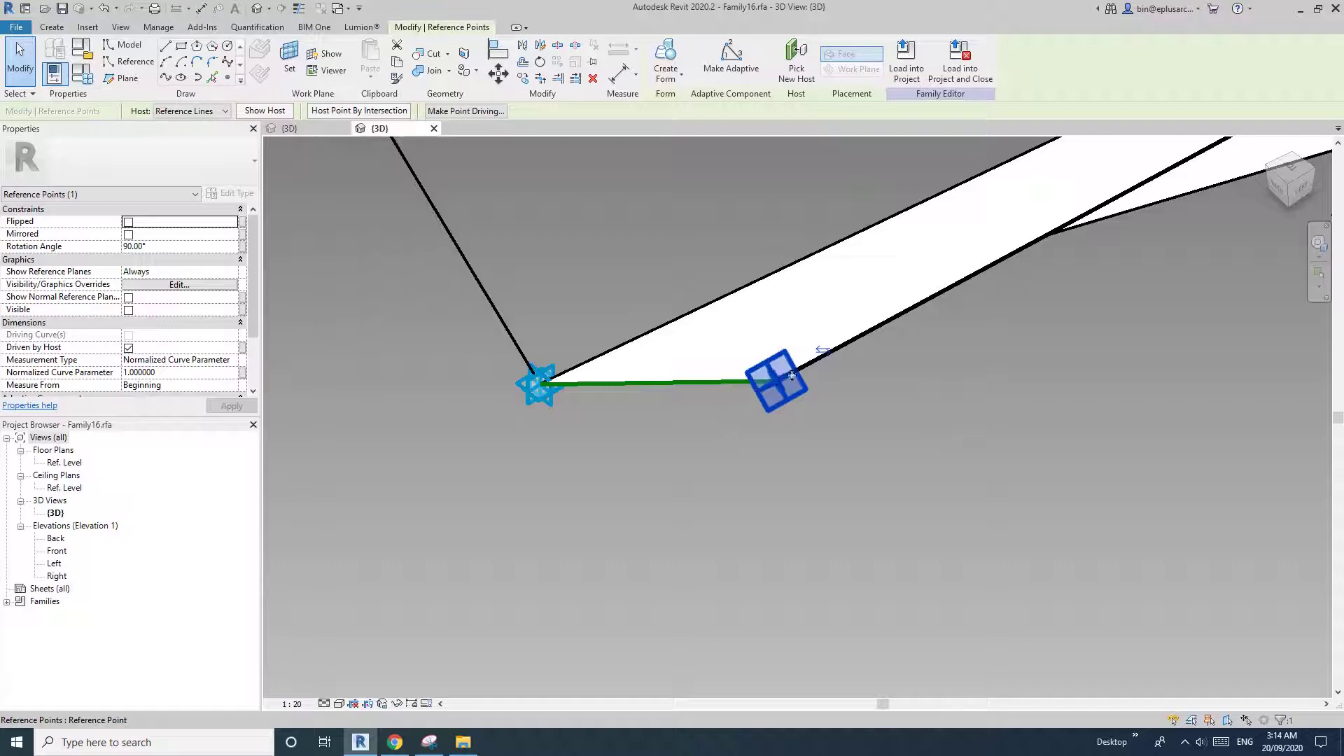
scroll(753, 441, down, 2)
middle_drag(829, 379, 942, 456)
scroll(814, 389, down, 2)
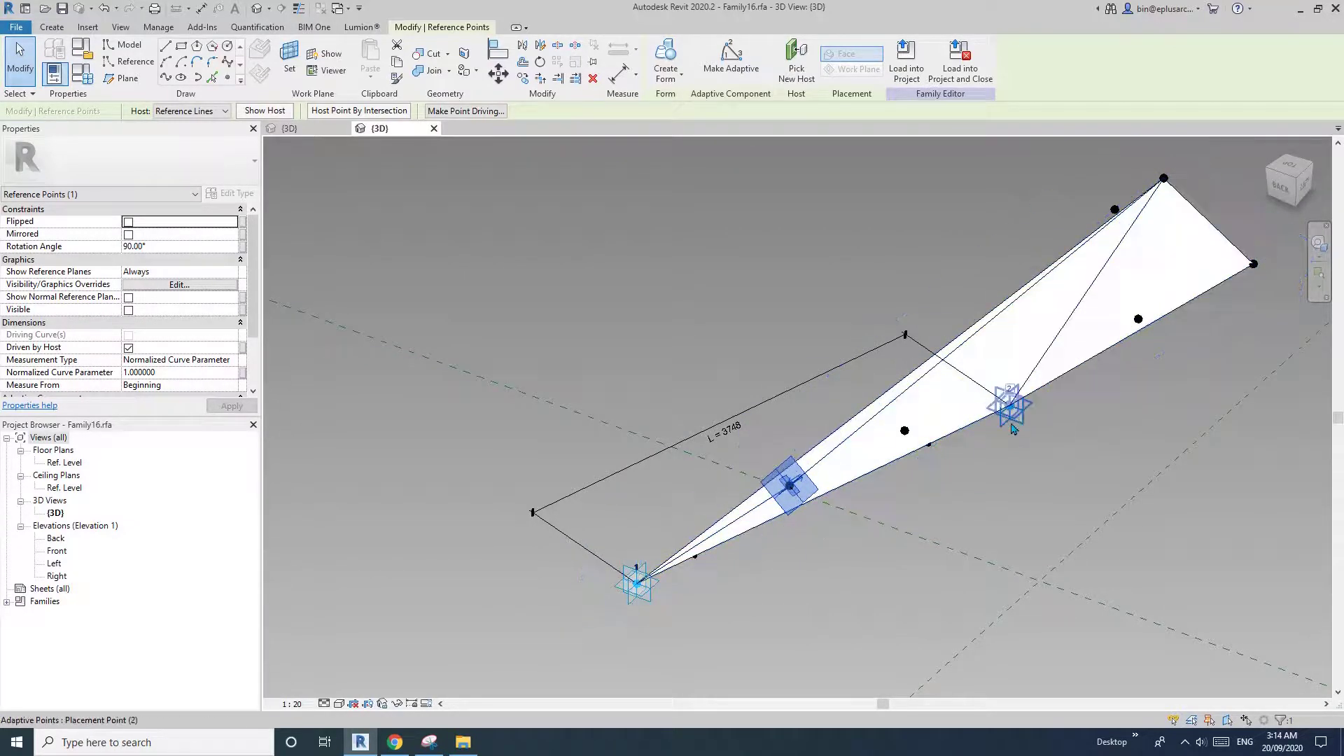
Examine the distorted pentagon from several angles, checking the corner point's planes against both adaptive points and the properties of the upper tip point.
shift+middle_drag(930, 451, 1134, 289)
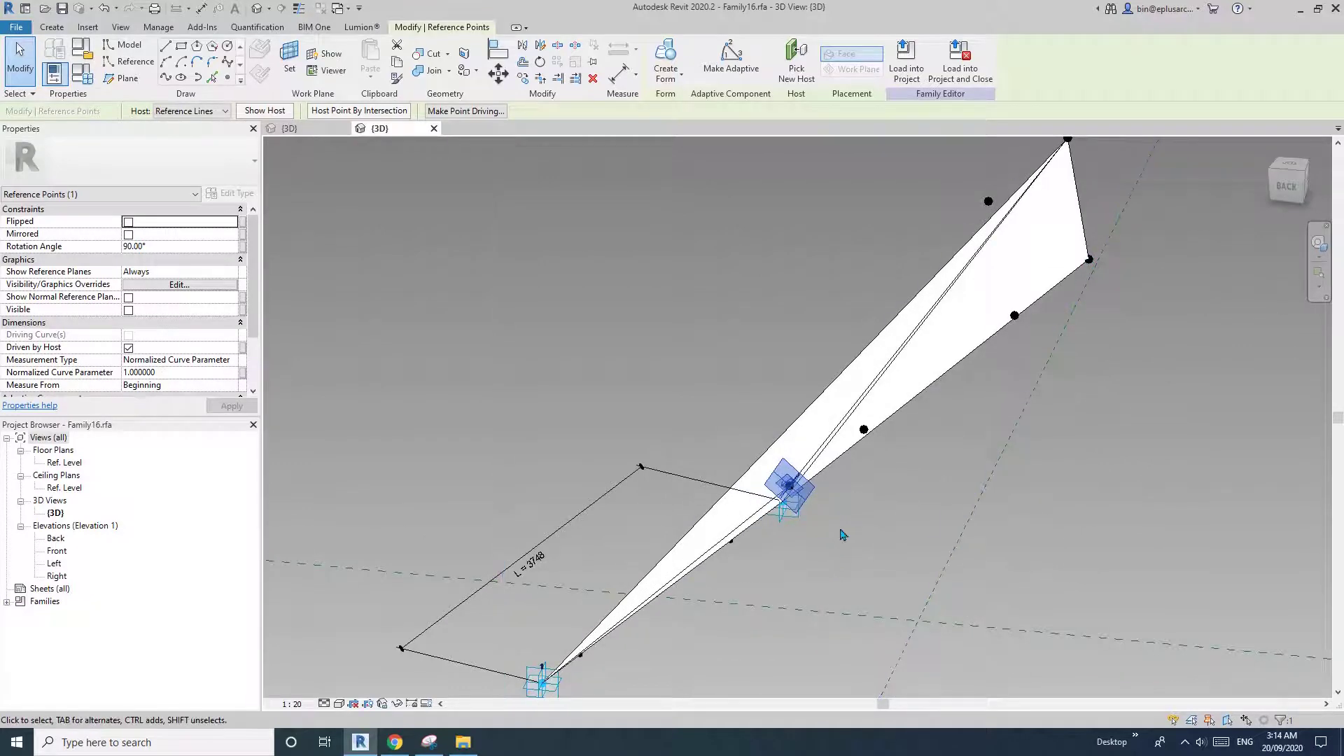
shift+middle_drag(841, 534, 848, 546)
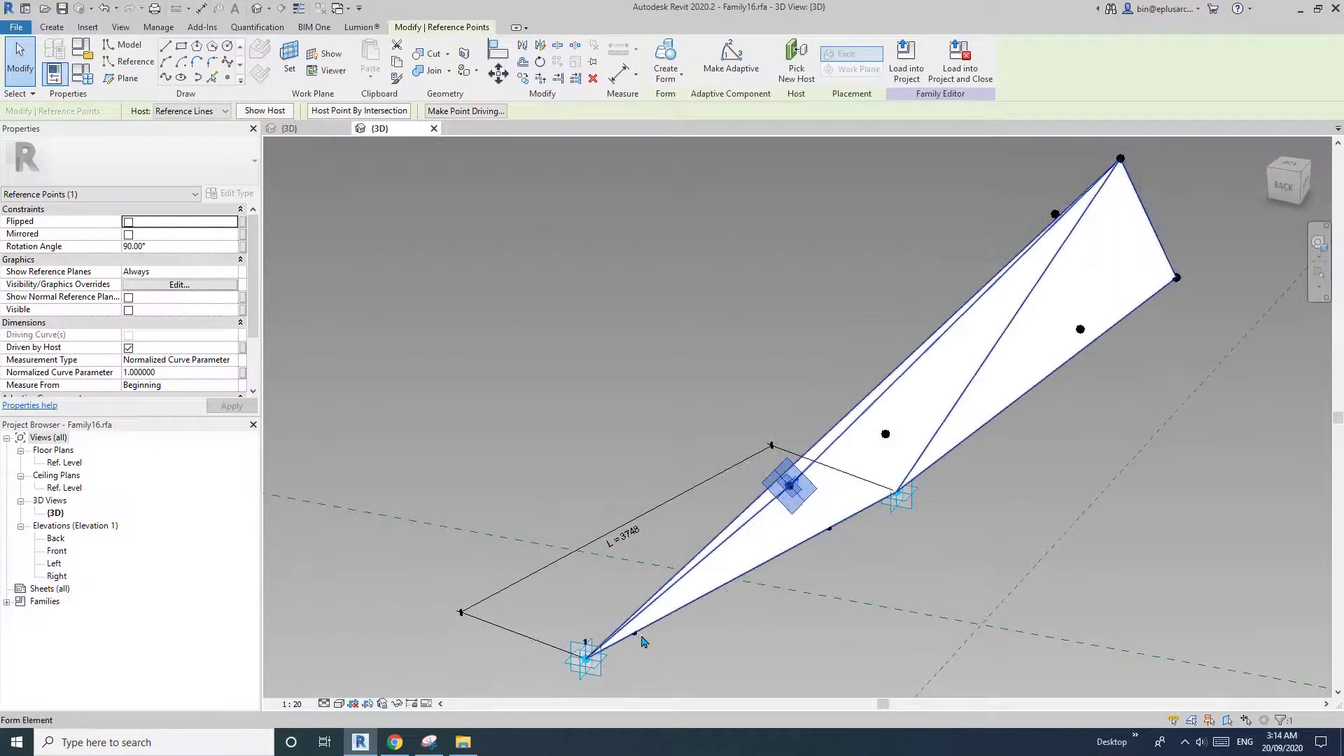
shift+middle_drag(775, 603, 850, 560)
scroll(812, 512, up, 2)
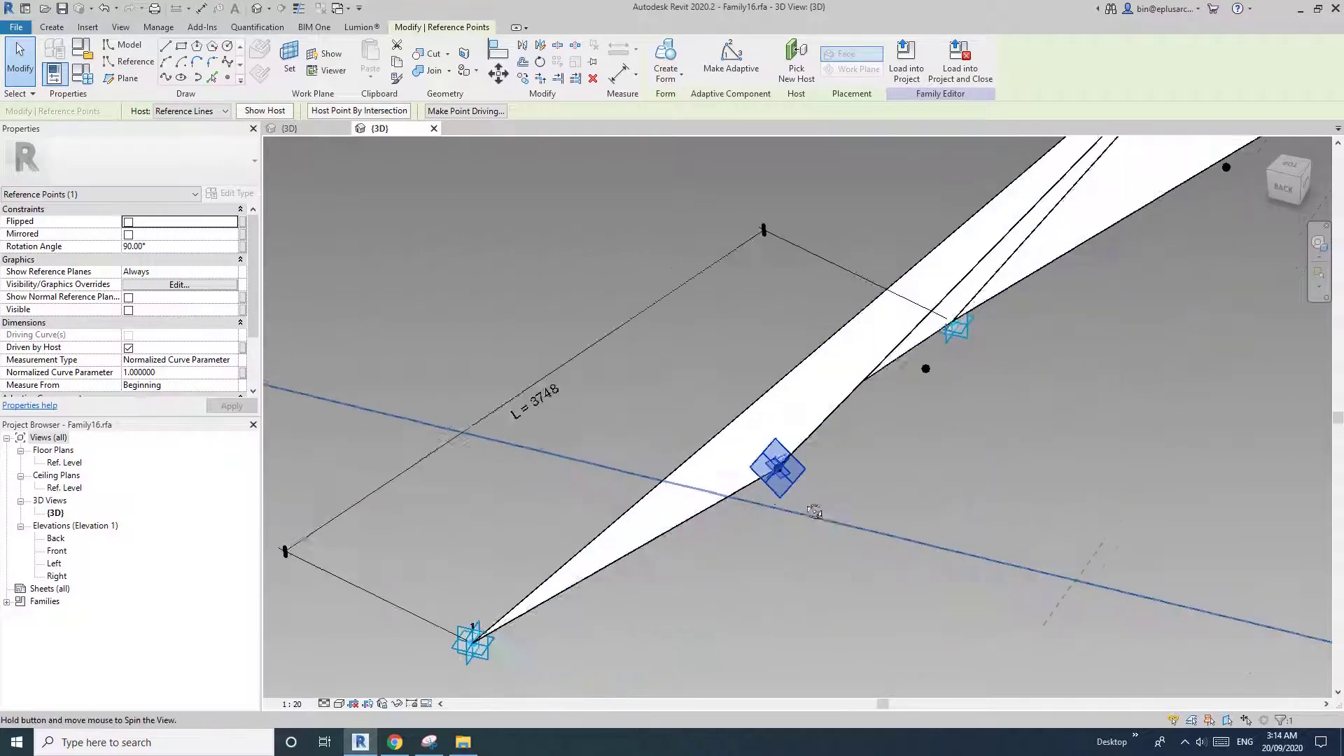
shift+middle_drag(812, 511, 790, 484)
scroll(790, 483, up, 1)
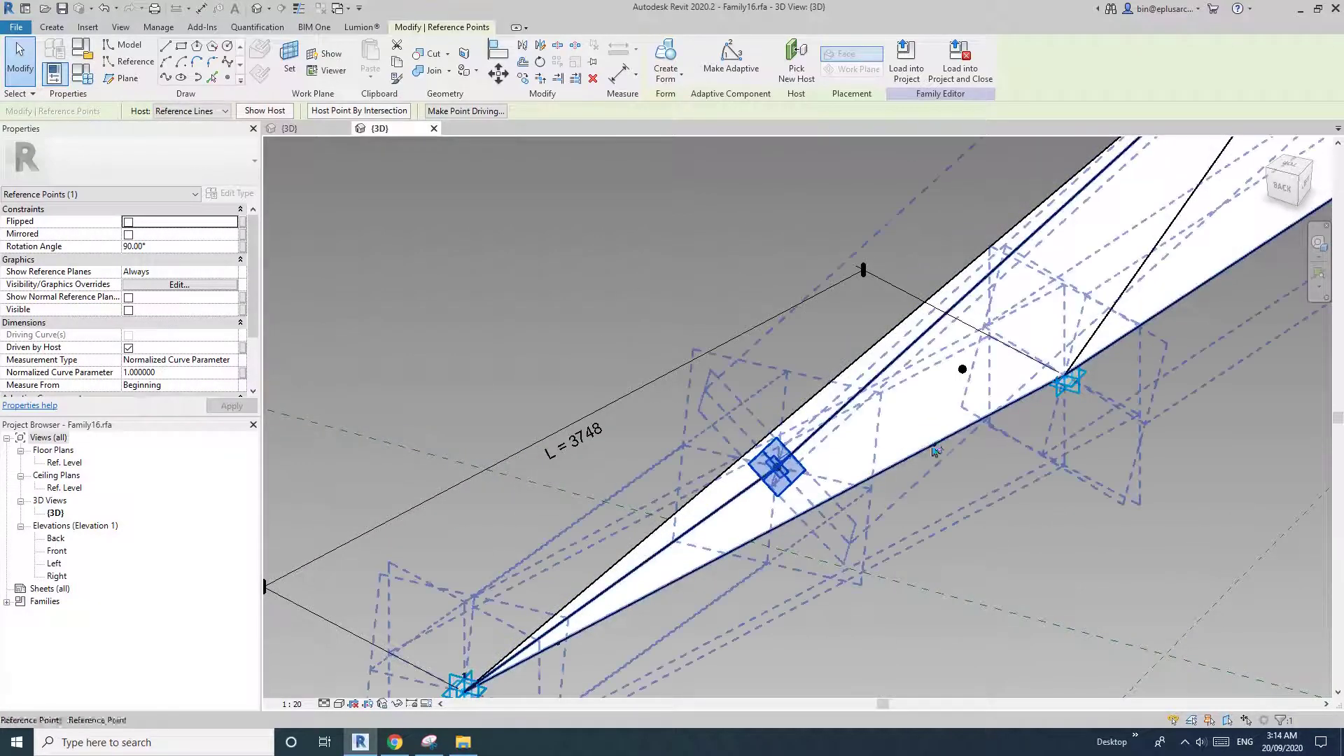
scroll(915, 462, down, 2)
shift+middle_drag(906, 462, 939, 475)
scroll(910, 502, down, 1)
middle_drag(908, 505, 1055, 383)
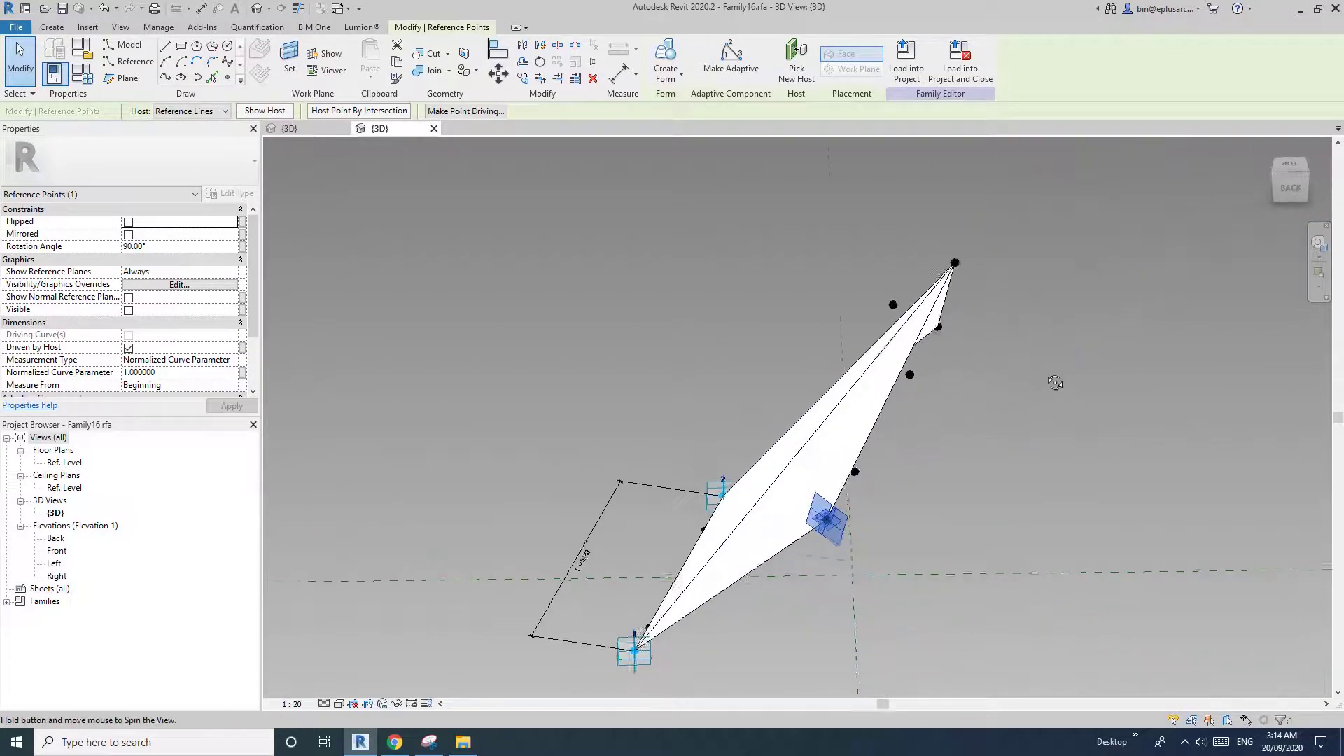
click(954, 264)
shift+middle_drag(954, 264, 927, 375)
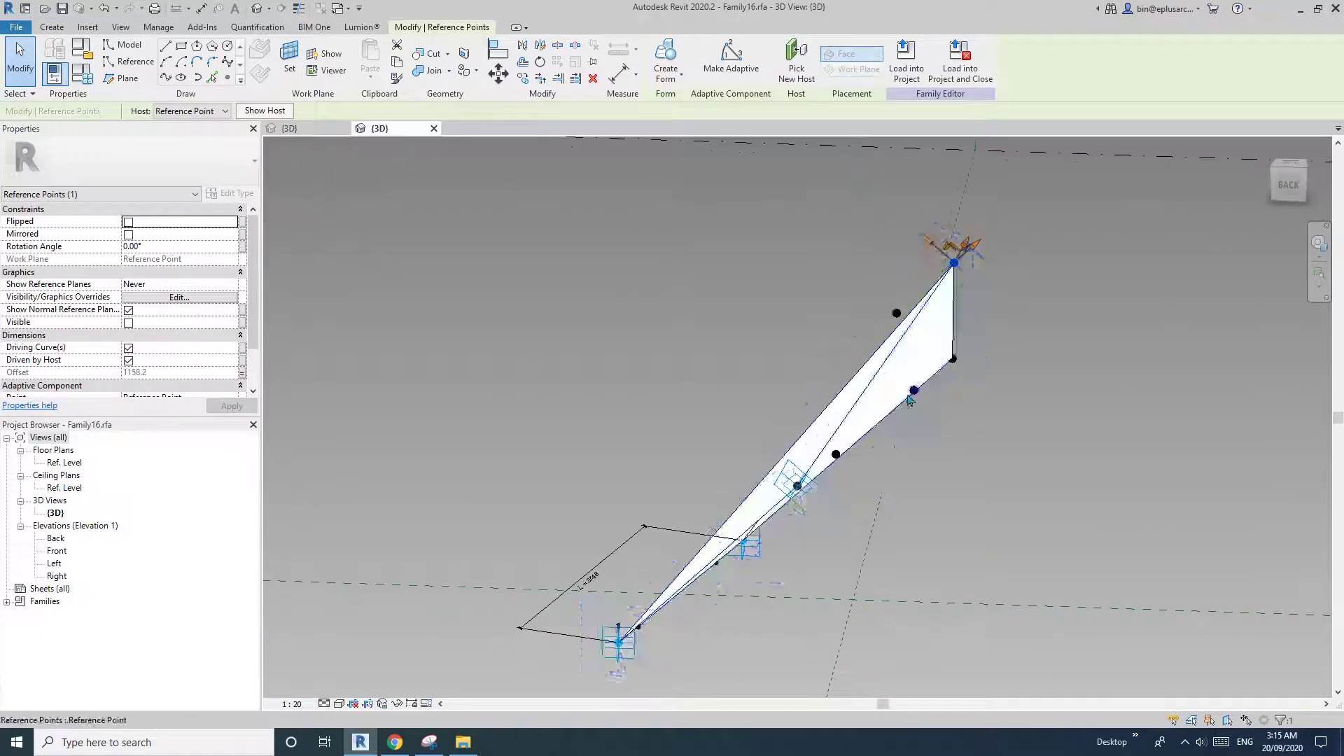
Reselect both hosted reference points on the edge between adaptive points 1 and 2 and set their rotation angle back to 0°.
shift+middle_drag(705, 572, 921, 350)
shift+middle_drag(865, 457, 774, 516)
drag(702, 459, 765, 587)
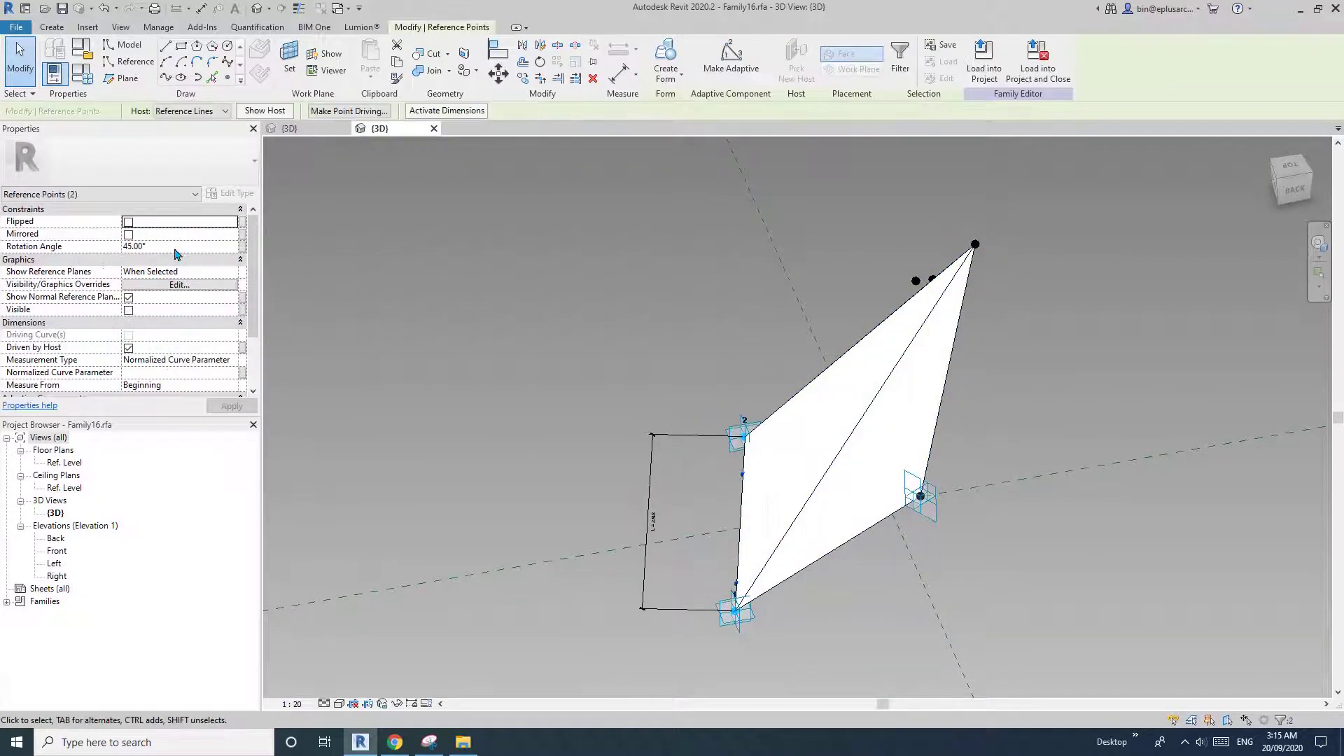
click(175, 247)
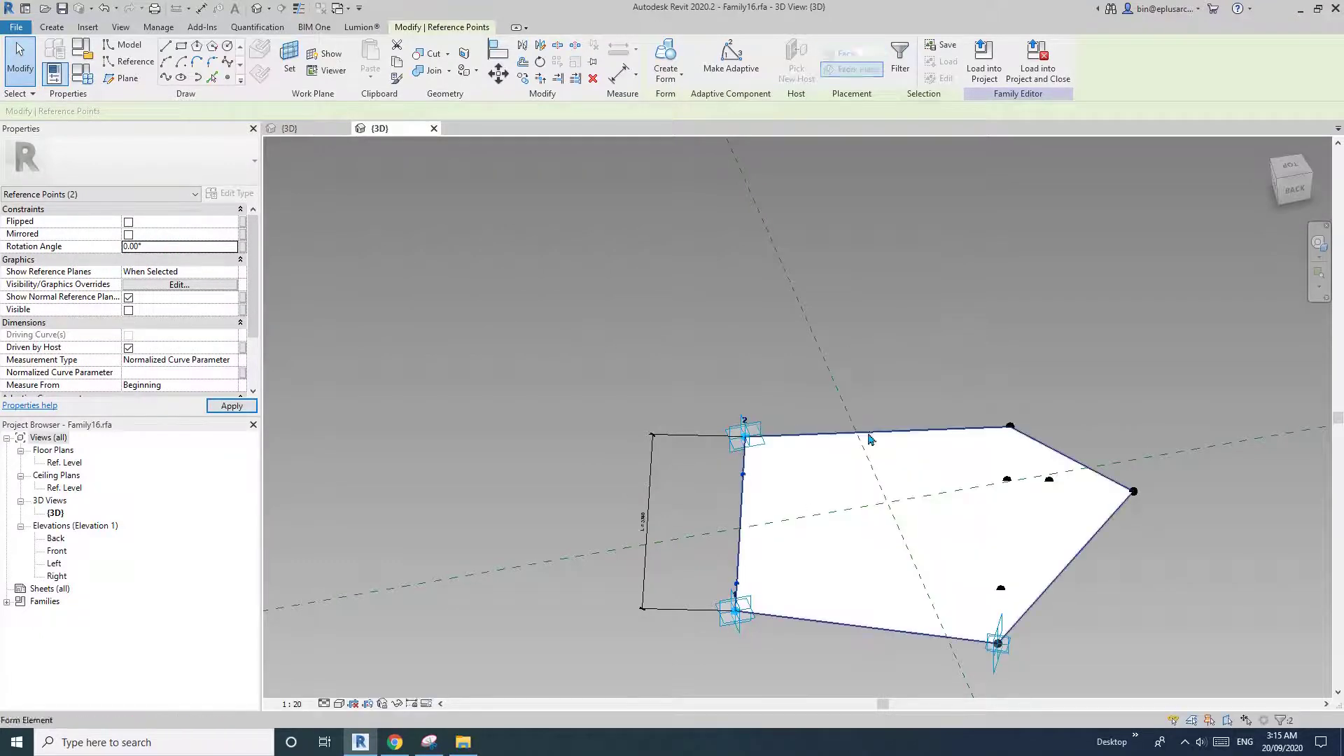
In the Ref. Level floor plan, move adaptive point 1 directly above adaptive point 2, making the base edge vertical and about 3100 long.
middle_drag(1049, 555, 1074, 372)
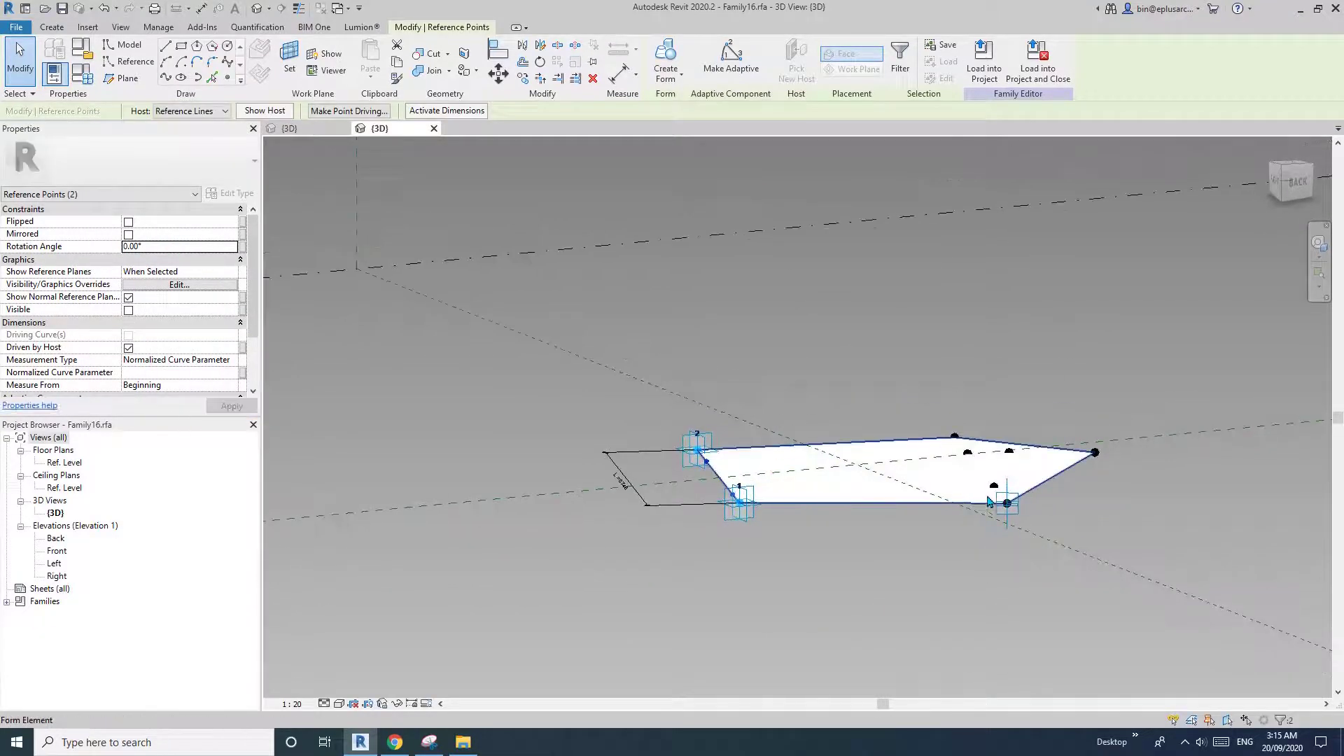
shift+middle_drag(988, 501, 840, 532)
click(415, 462)
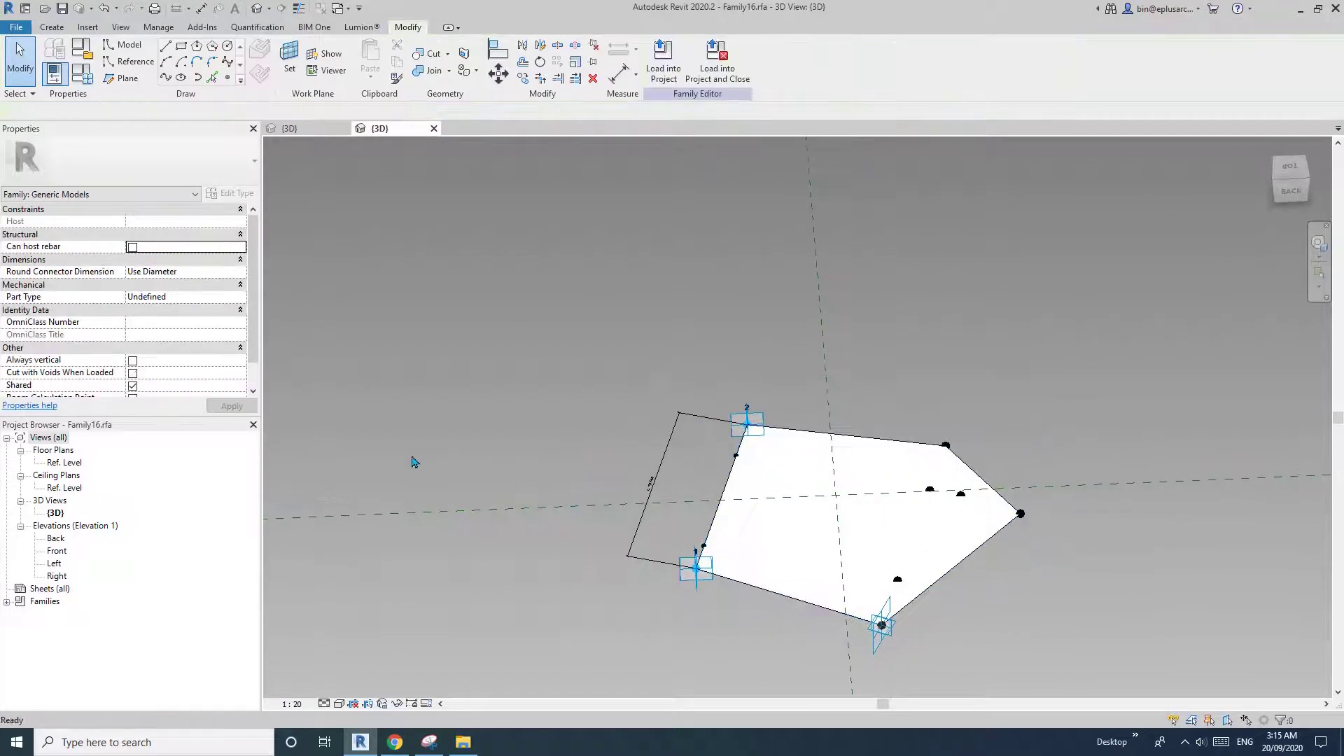
mouse_move(744, 560)
shift+middle_down()
mouse_move(777, 573)
mouse_move(762, 567)
shift+middle_up()
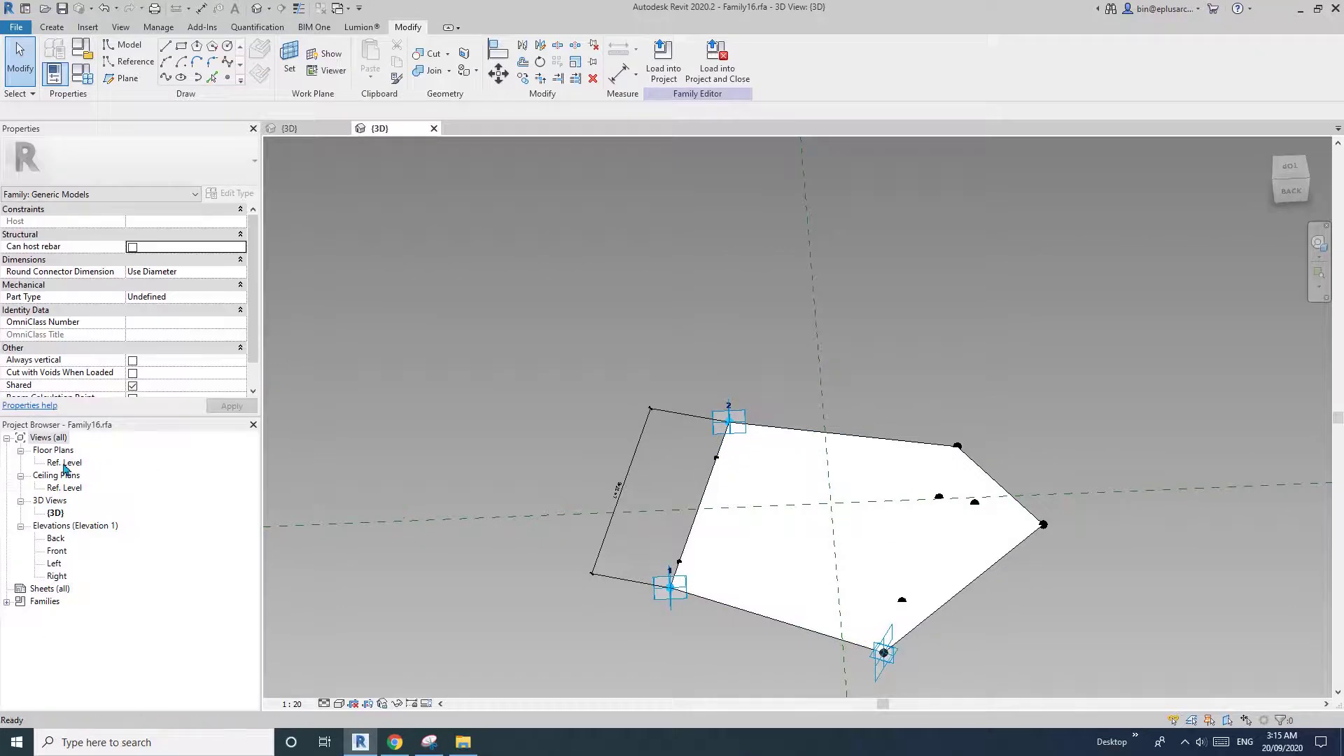
double_click(64, 463)
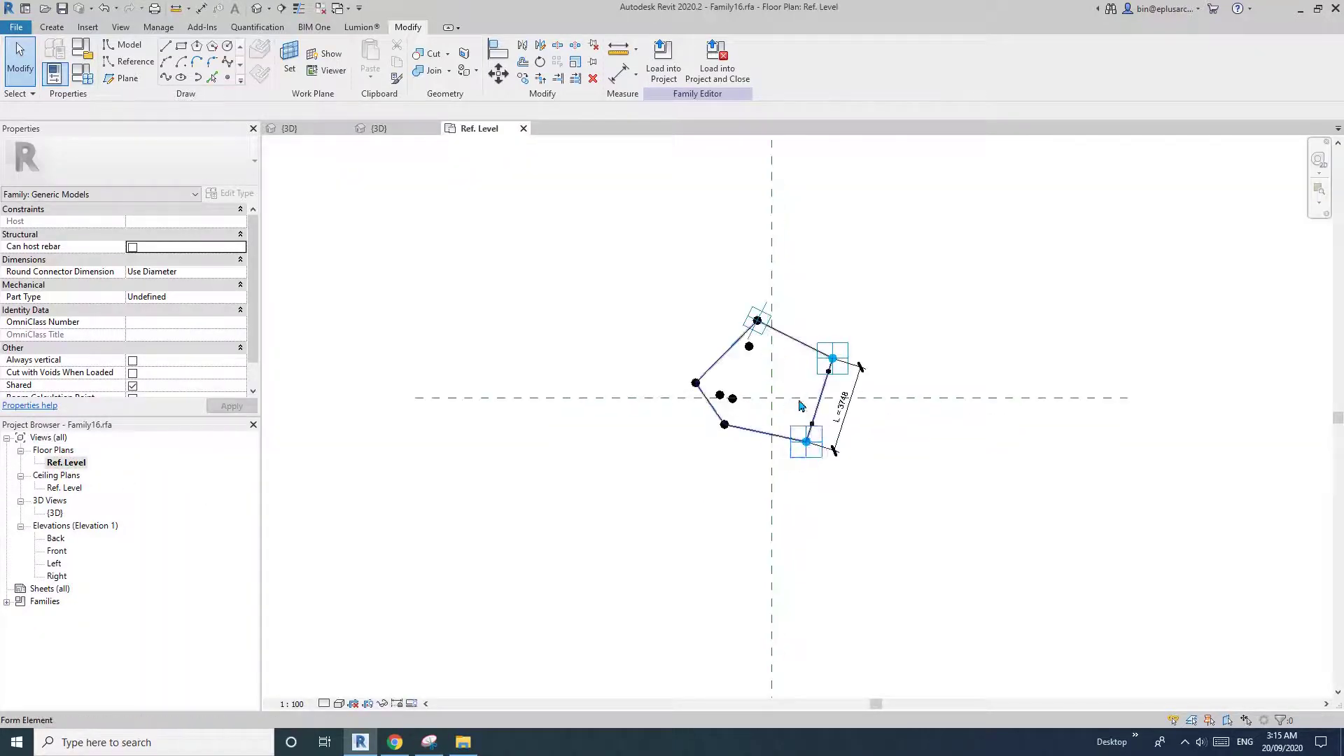
scroll(799, 406, up, 4)
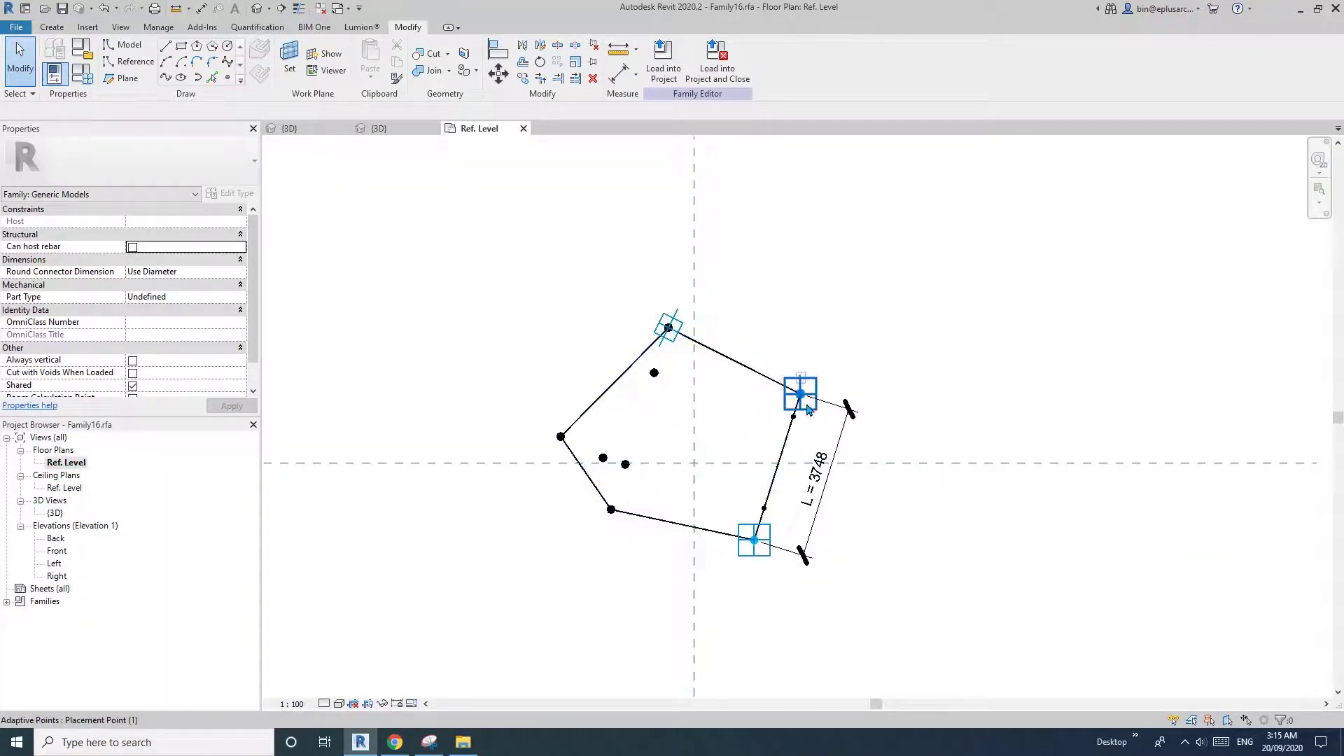
click(809, 415)
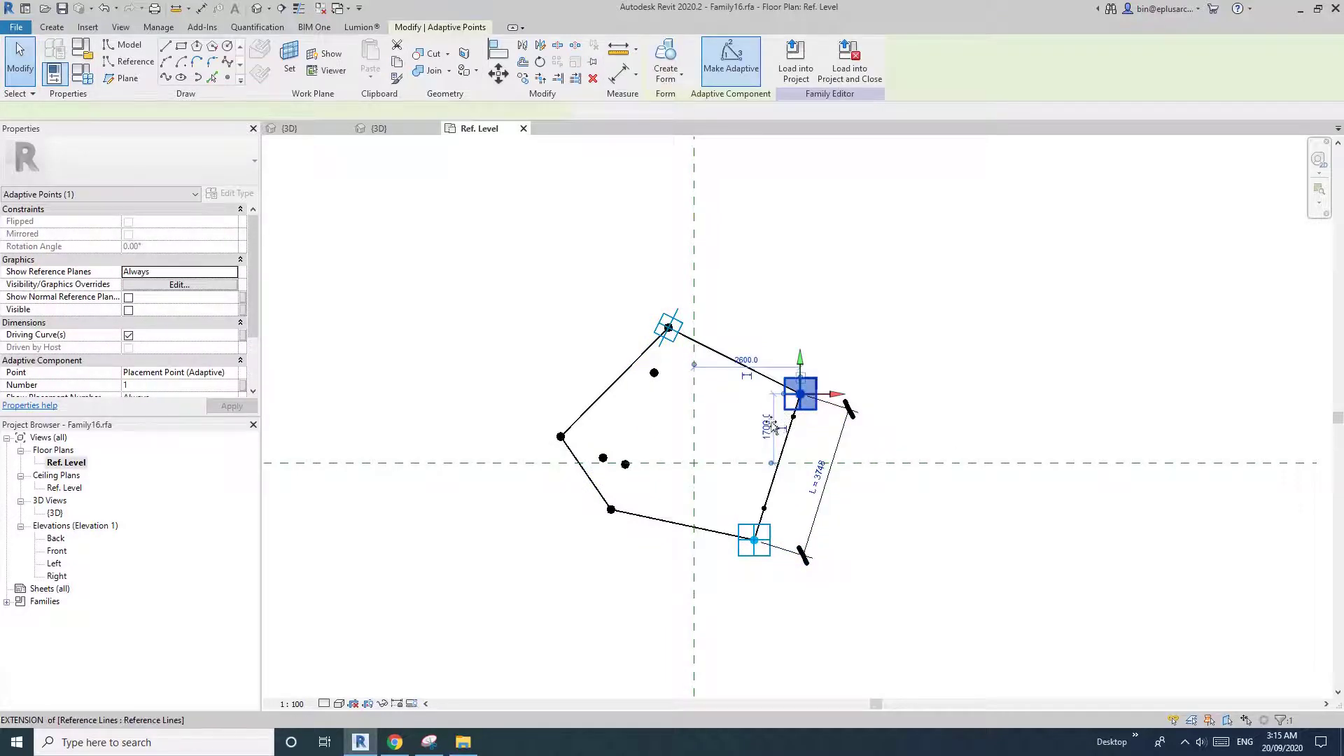
mouse_move(761, 425)
mouse_down()
mouse_move(757, 437)
mouse_move(763, 426)
mouse_up()
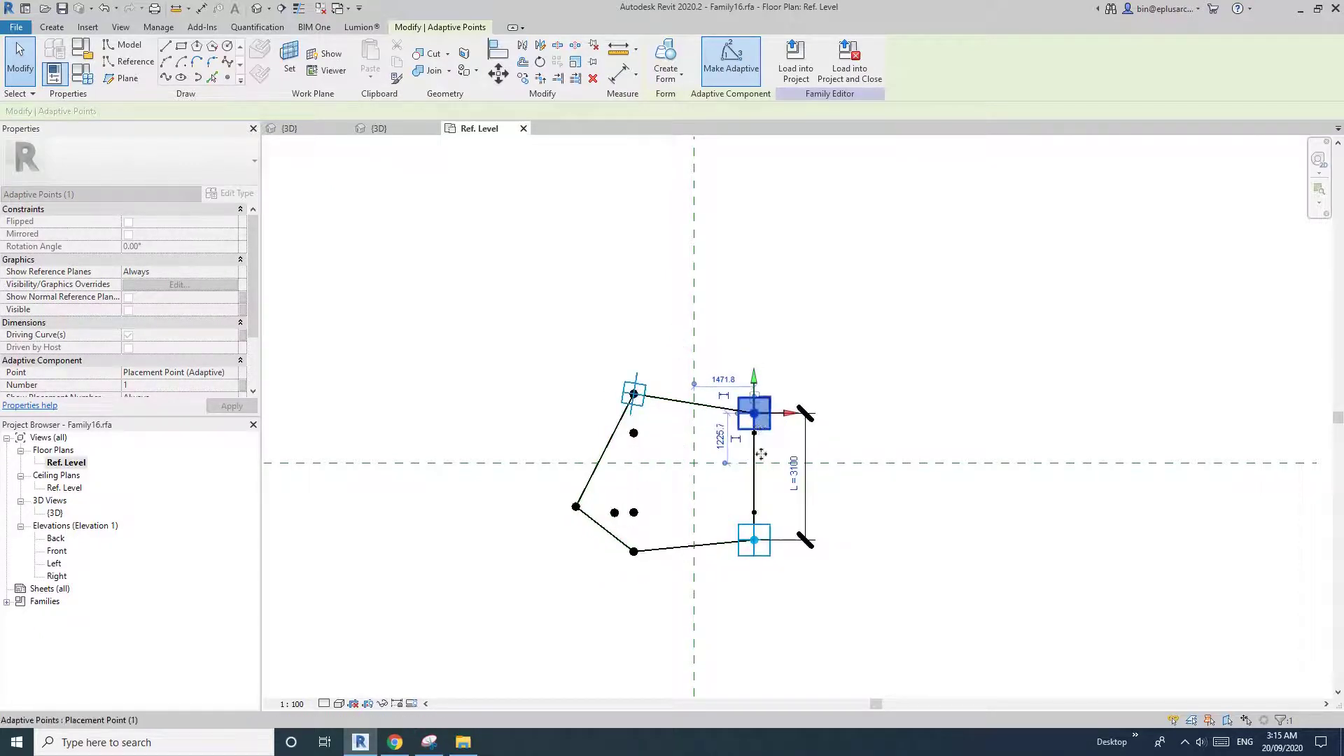
scroll(784, 408, up, 2)
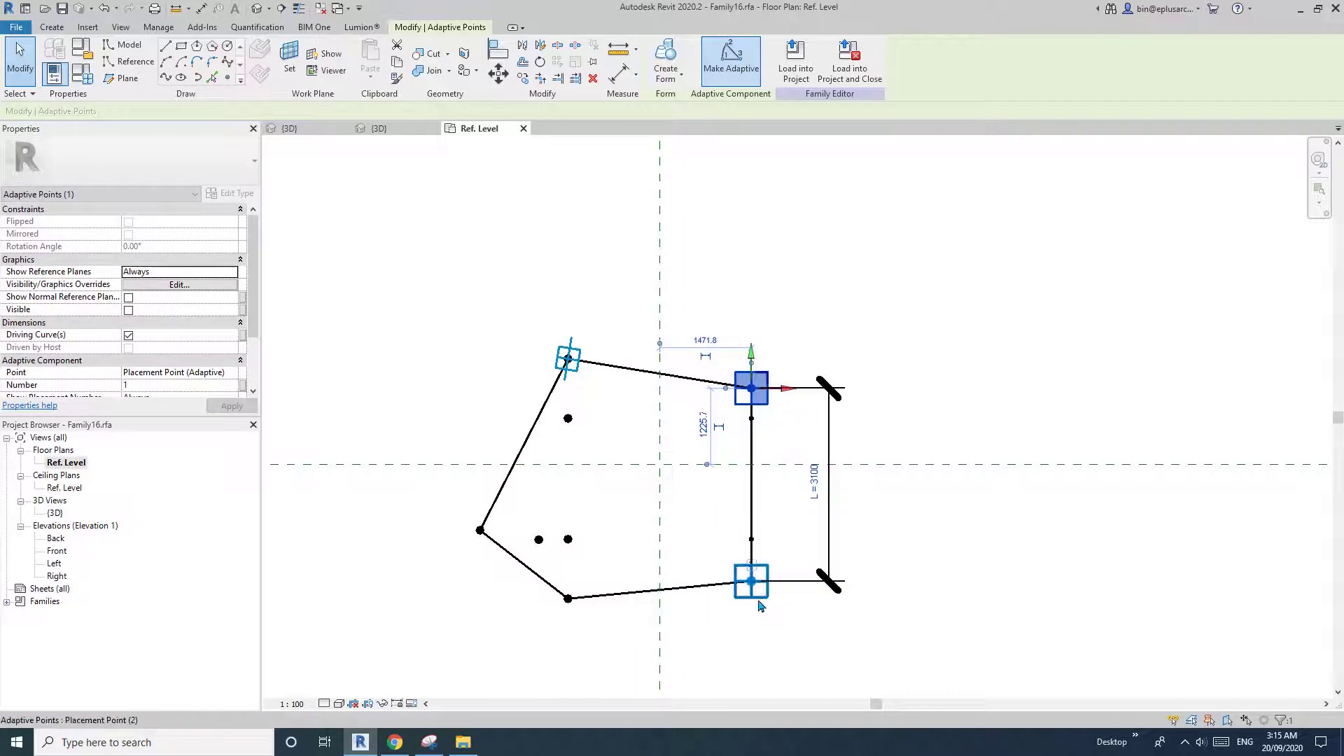
click(777, 416)
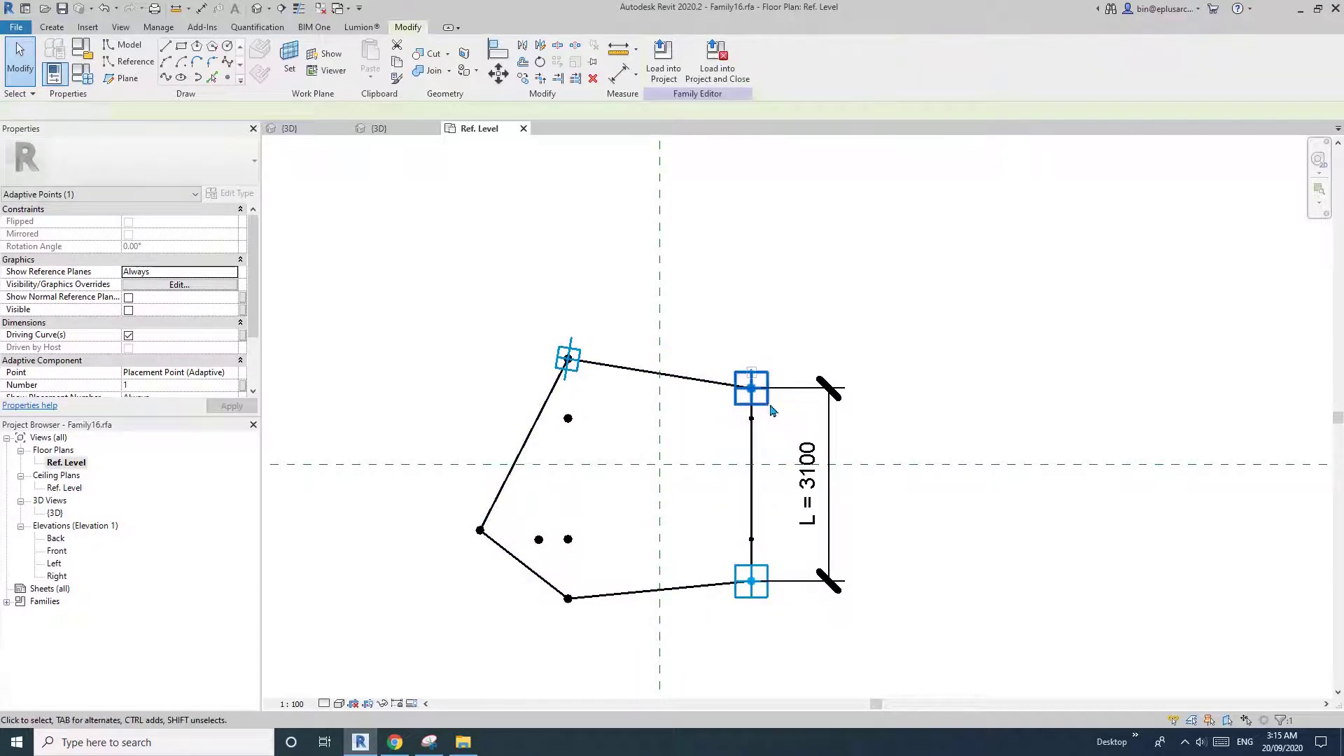
Examine adaptive point 2's reference planes relative to the straightened base edge in the 3D view.
click(257, 10)
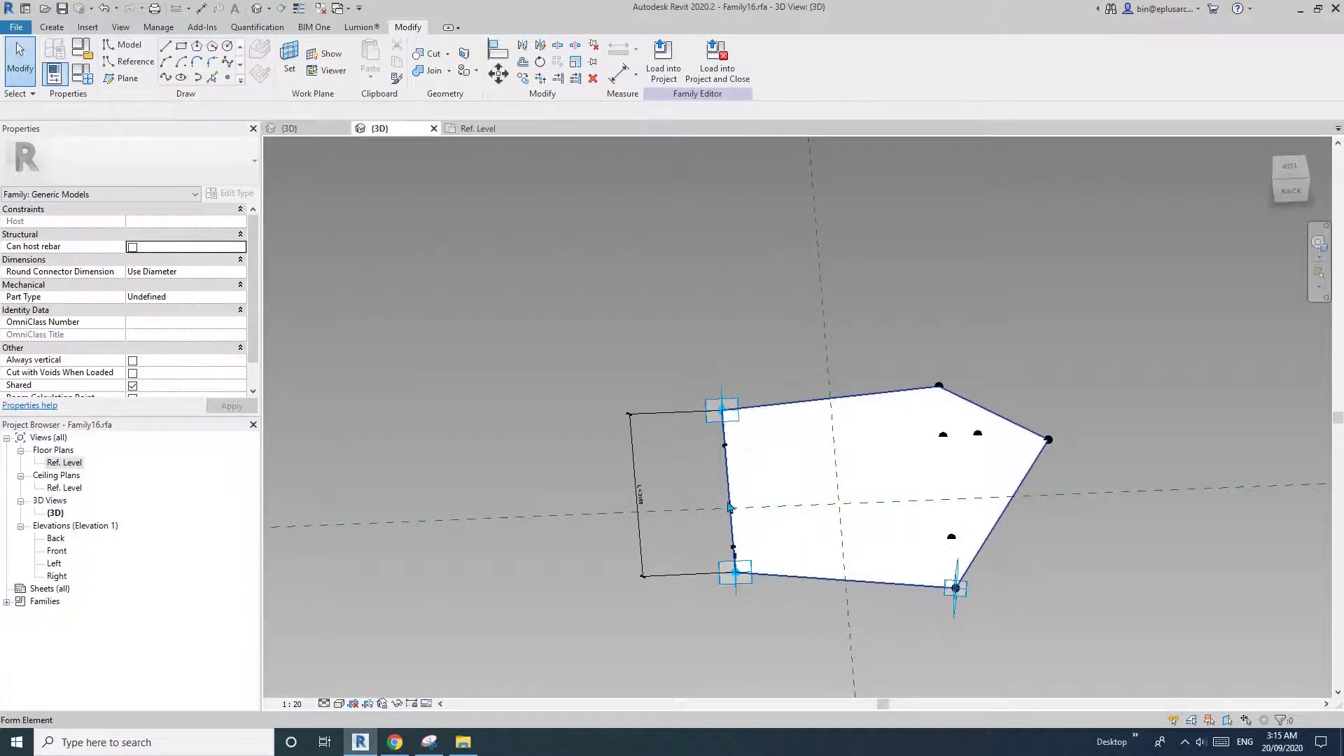
middle_drag(728, 507, 703, 495)
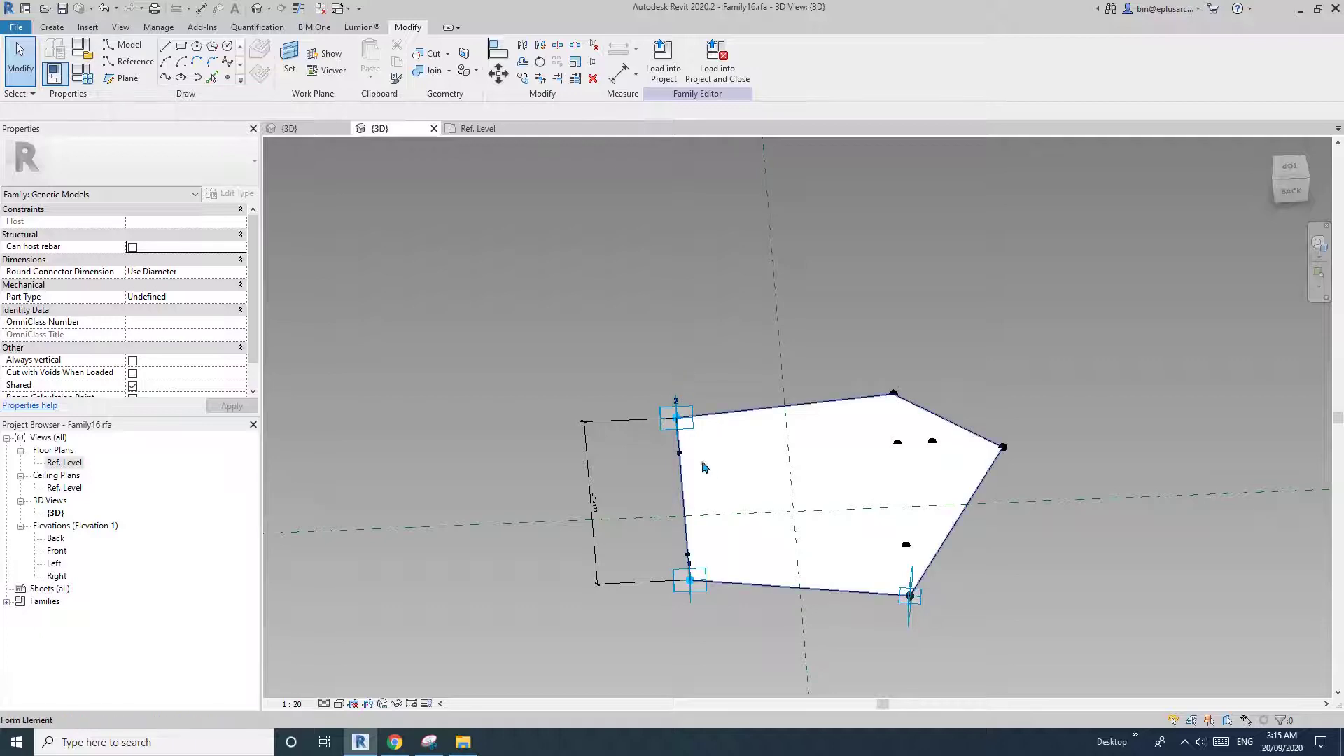
scroll(693, 455, up, 1)
click(662, 429)
shift+middle_drag(662, 430, 731, 473)
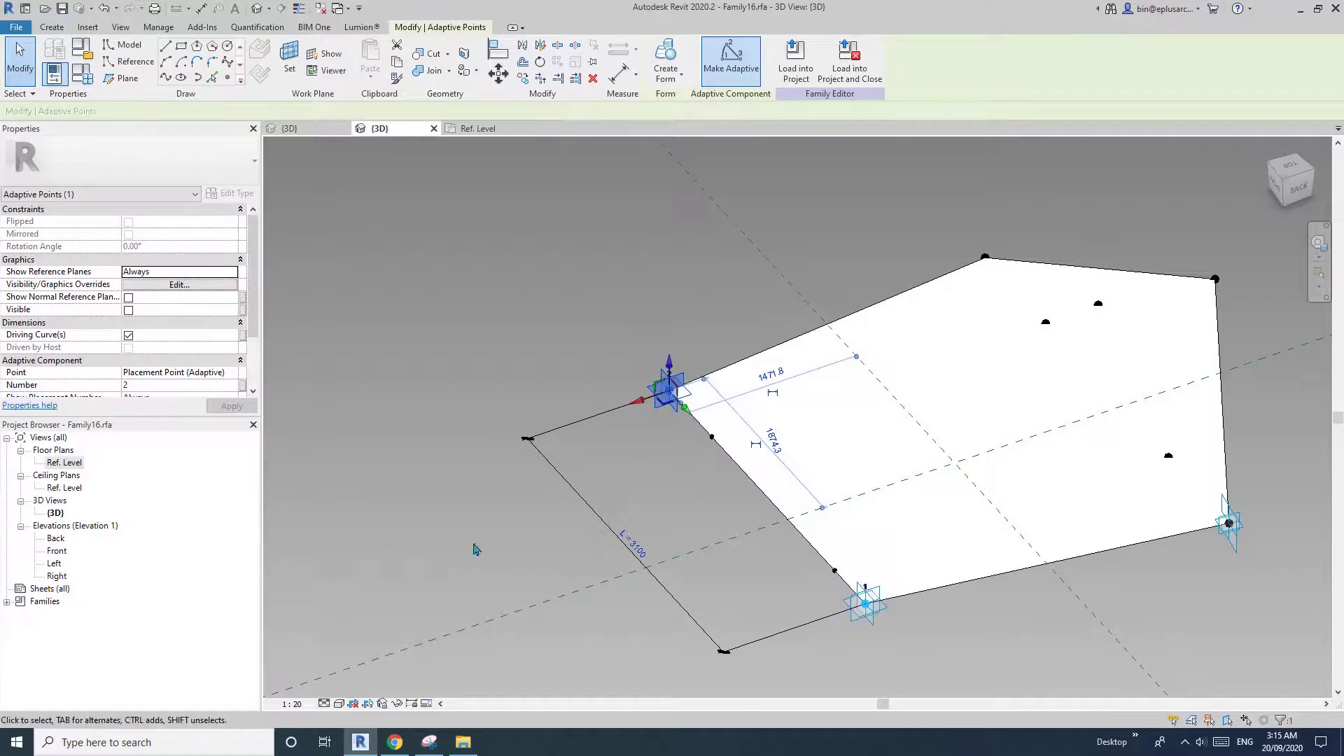
key(Escape)
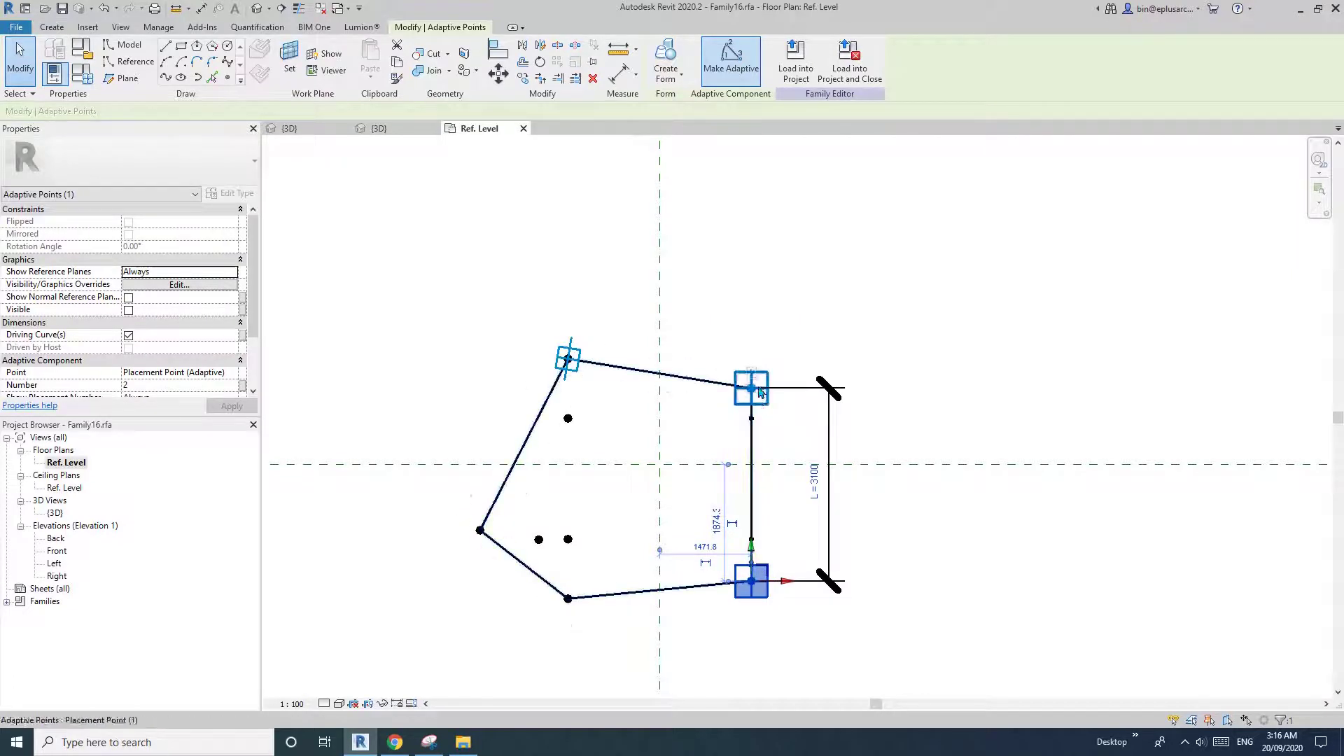
Select both hosted reference points on the base edge in the 3D view and set their rotation angle to 45°.
click(257, 8)
shift+middle_drag(786, 389, 629, 406)
drag(533, 415, 680, 583)
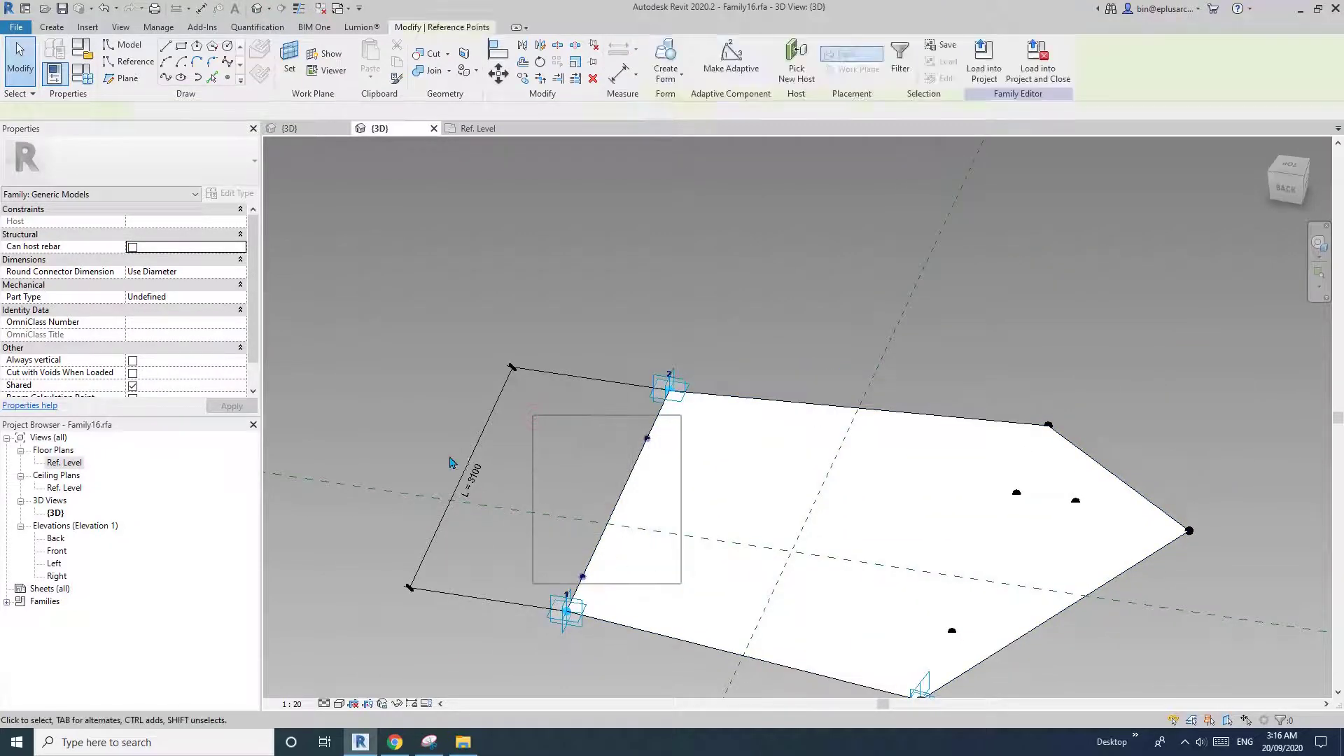
click(161, 246)
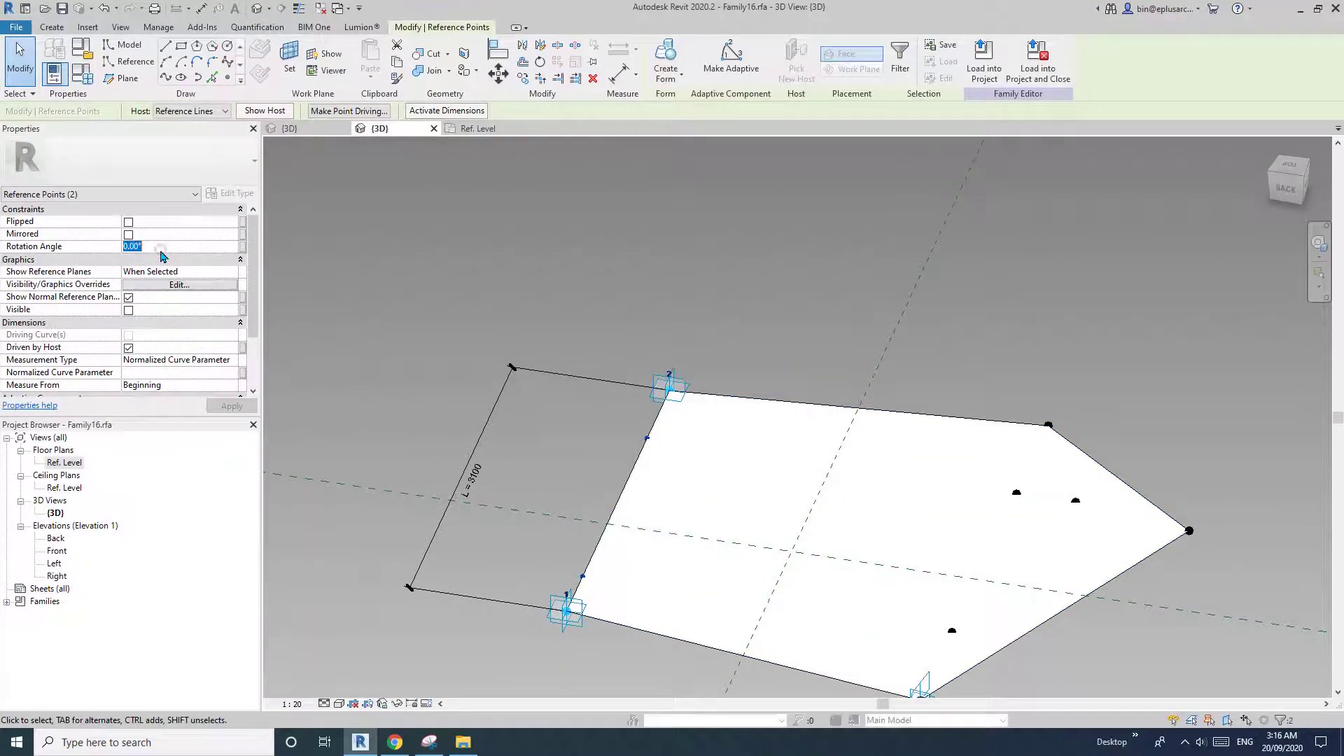
text(45)
Examine the rotated pentagon from several angles, checking the corner point's reference planes against those of the adaptive points.
shift+middle_drag(773, 337, 813, 432)
scroll(763, 378, up, 3)
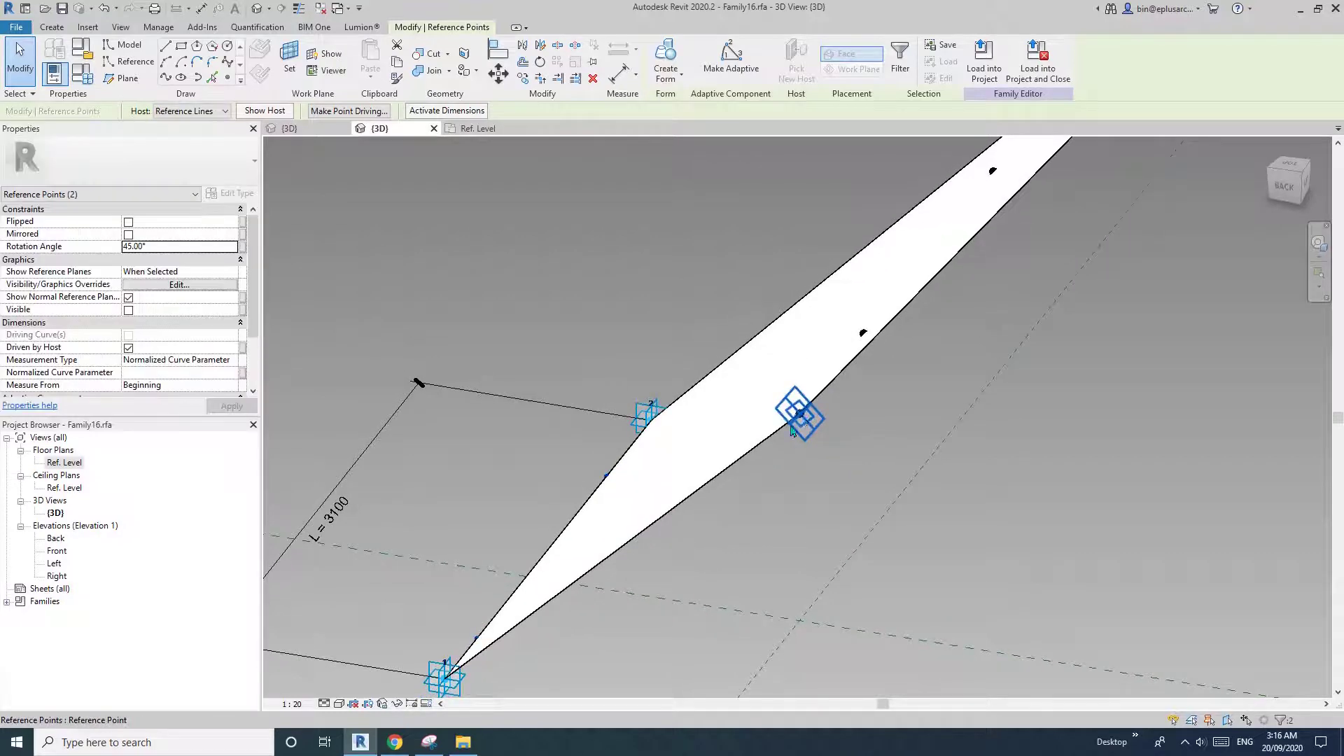
scroll(792, 429, down, 3)
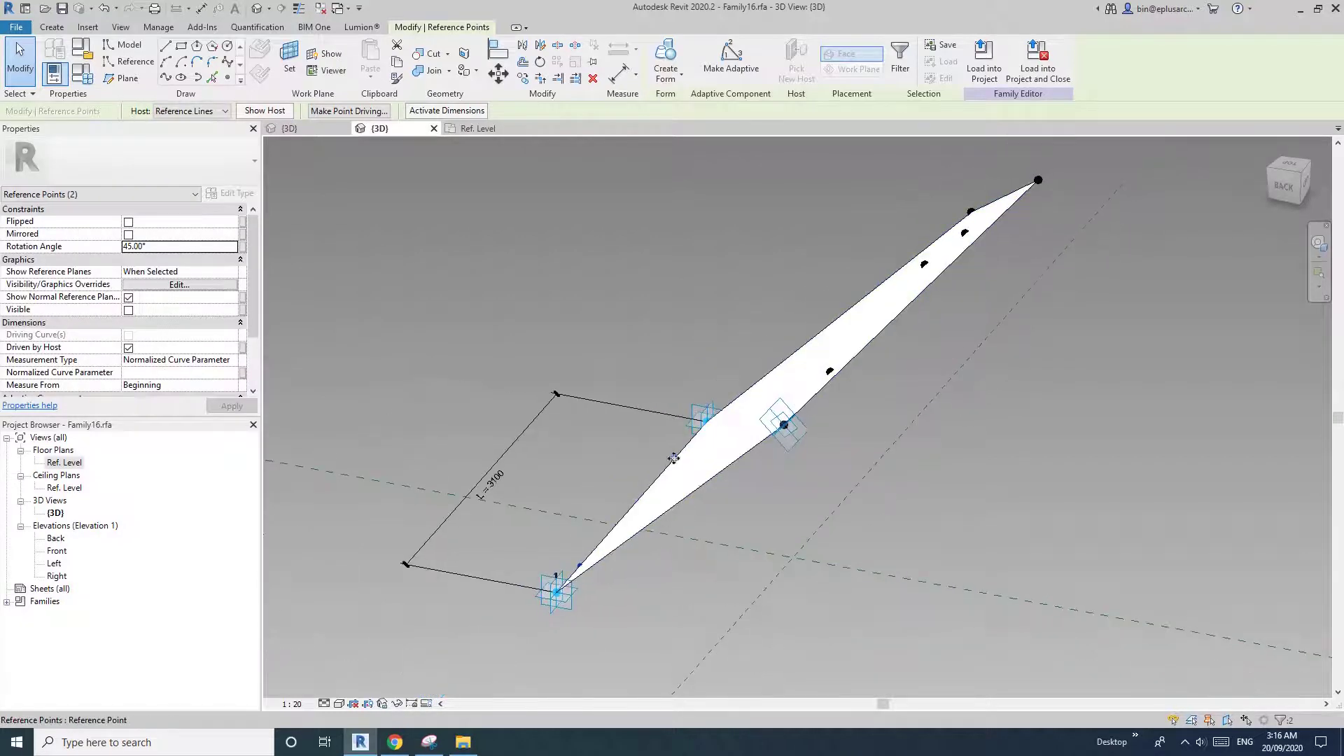
shift+middle_drag(797, 448, 786, 414)
click(787, 410)
scroll(752, 429, down, 3)
shift+middle_drag(798, 470, 713, 497)
key(Escape)
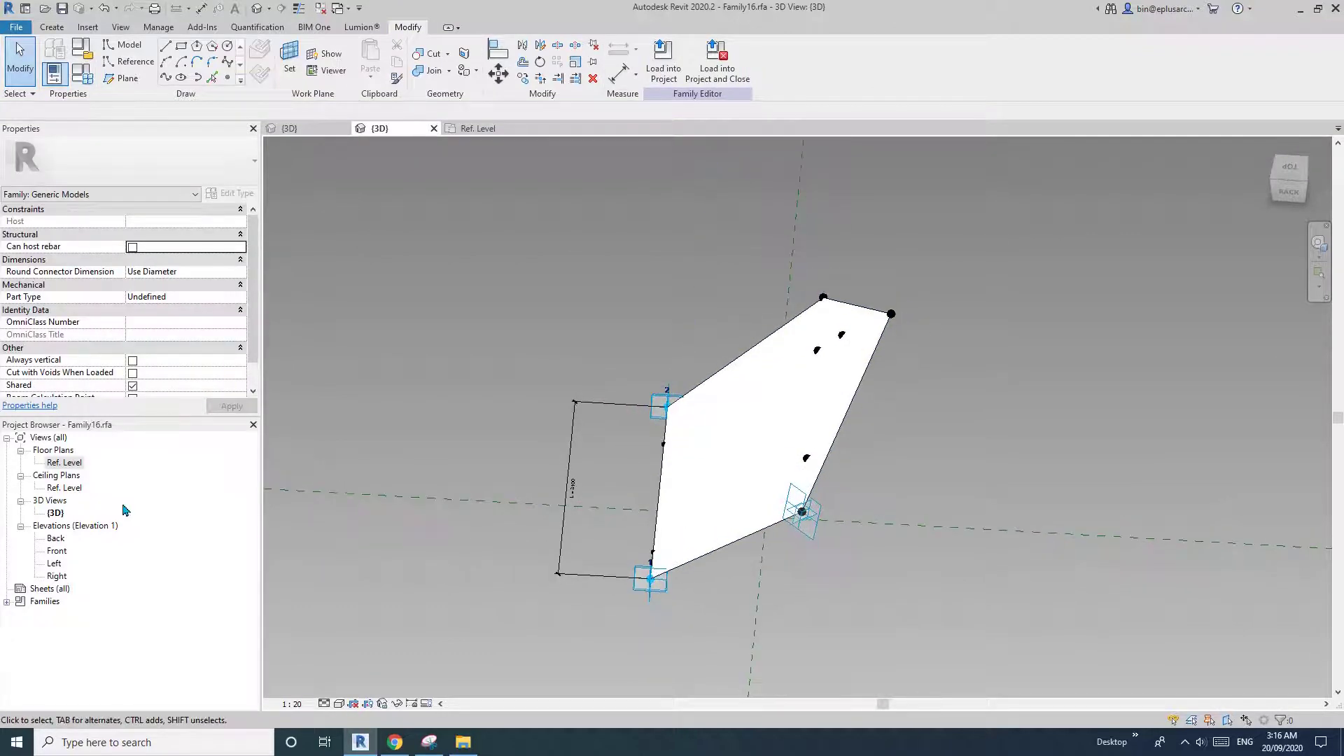
In the Ref. Level floor plan, move both adaptive points onto the Center (Left/Right) reference plane, leaving a base edge about 3300 long.
double_click(70, 464)
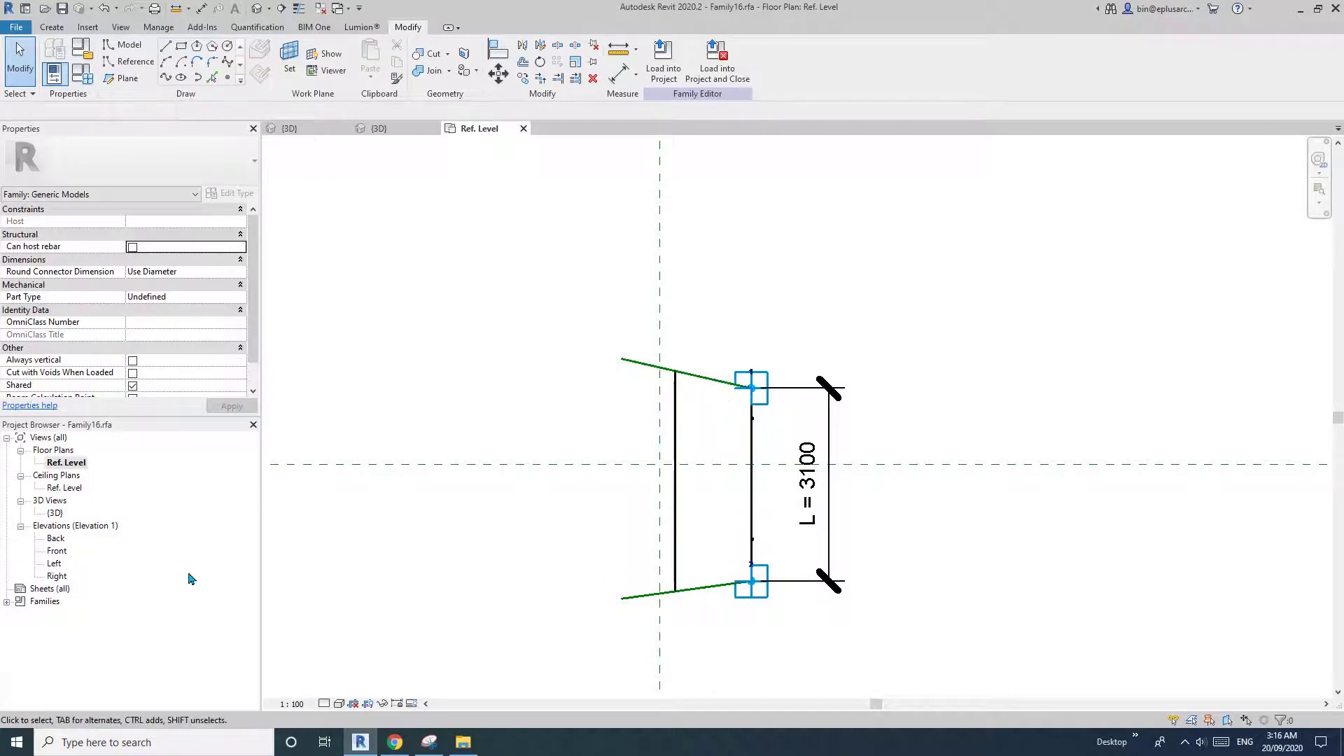
click(711, 368)
drag(711, 367, 621, 317)
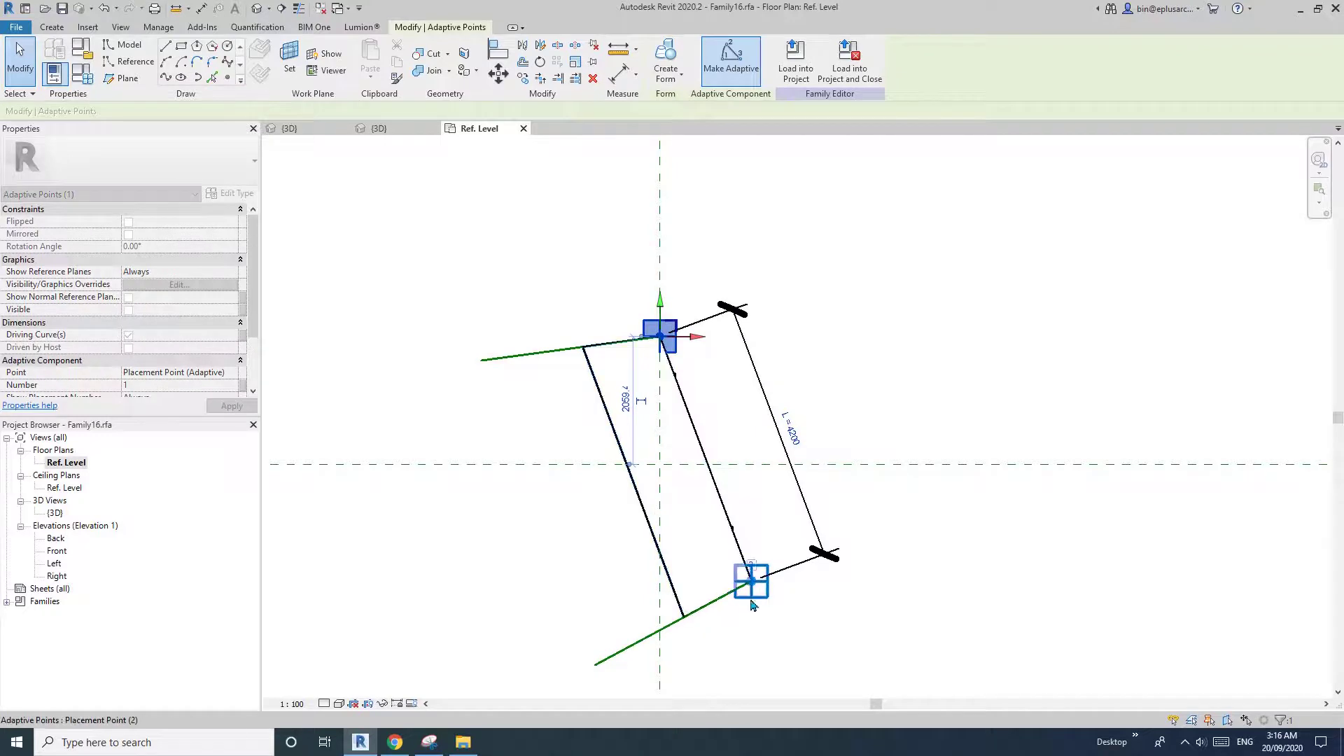
drag(755, 600, 674, 570)
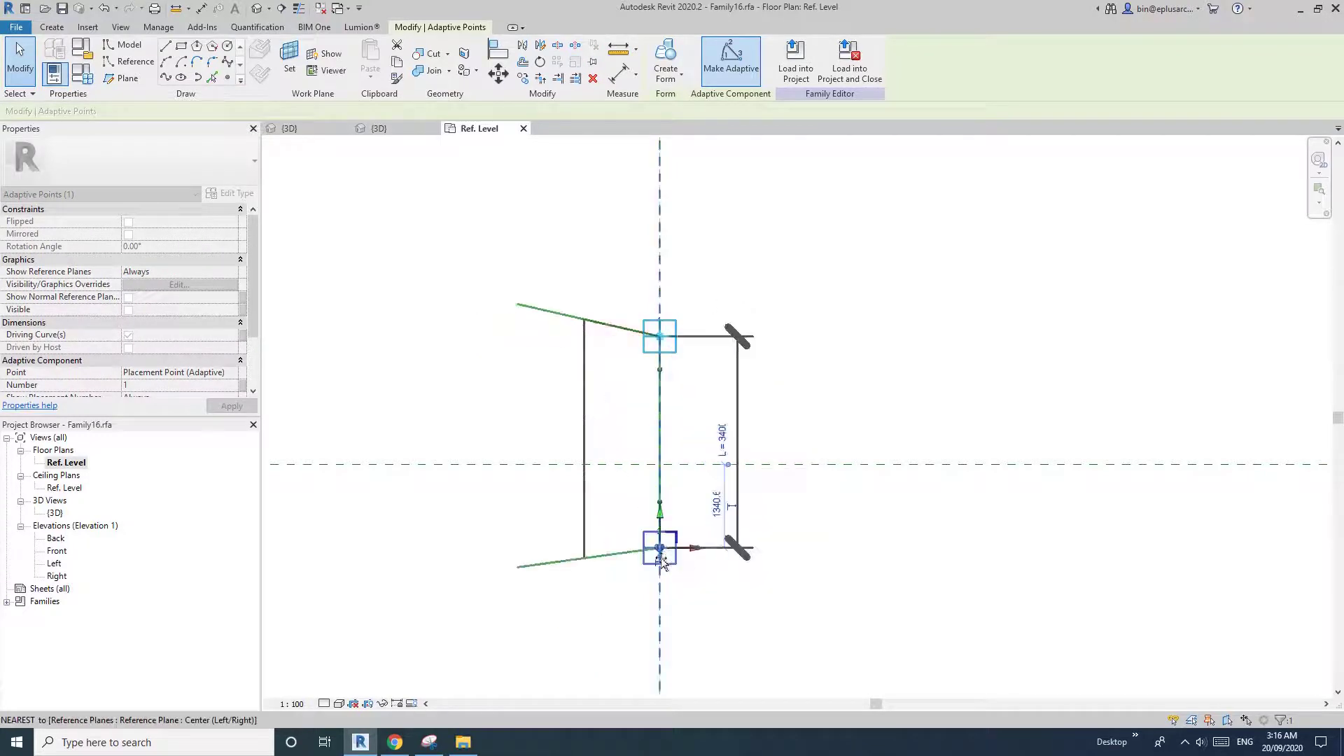
click(812, 514)
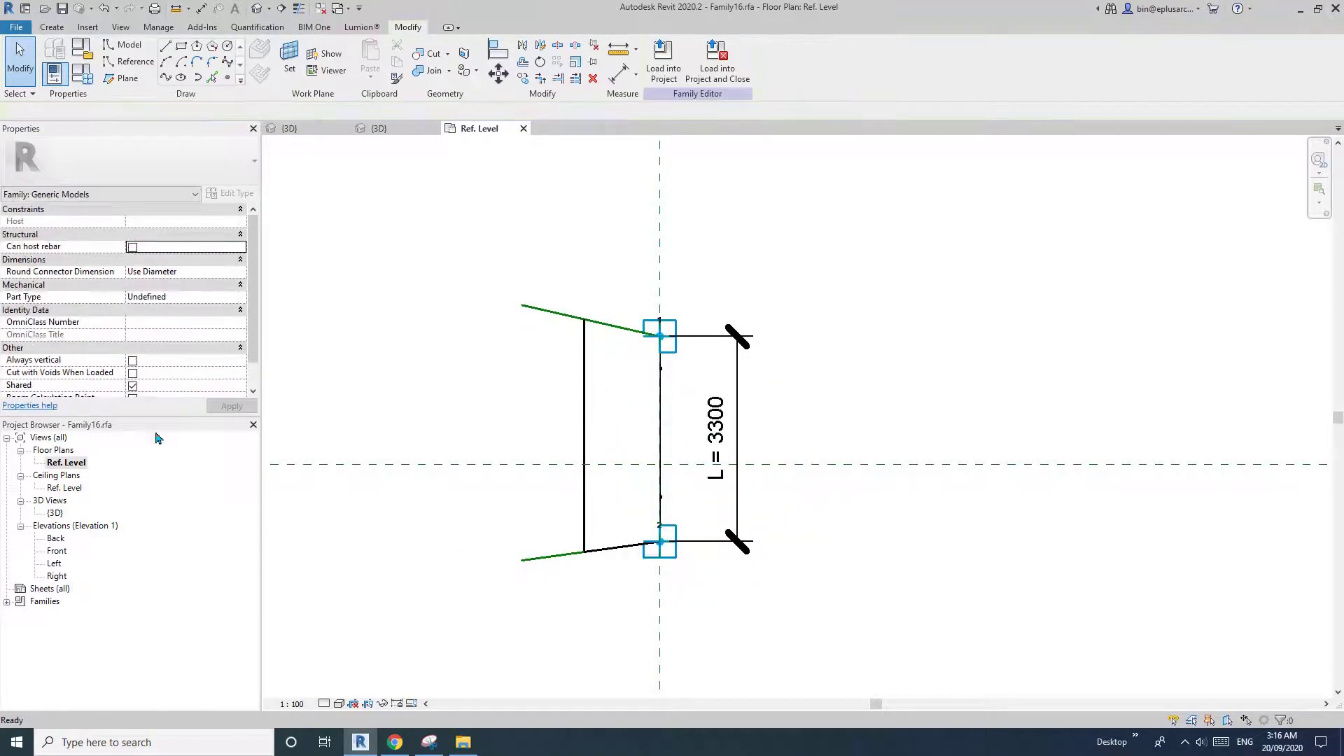
Associate the rotation angle of both hosted reference points on the base edge with a new type family parameter named angle.
click(257, 8)
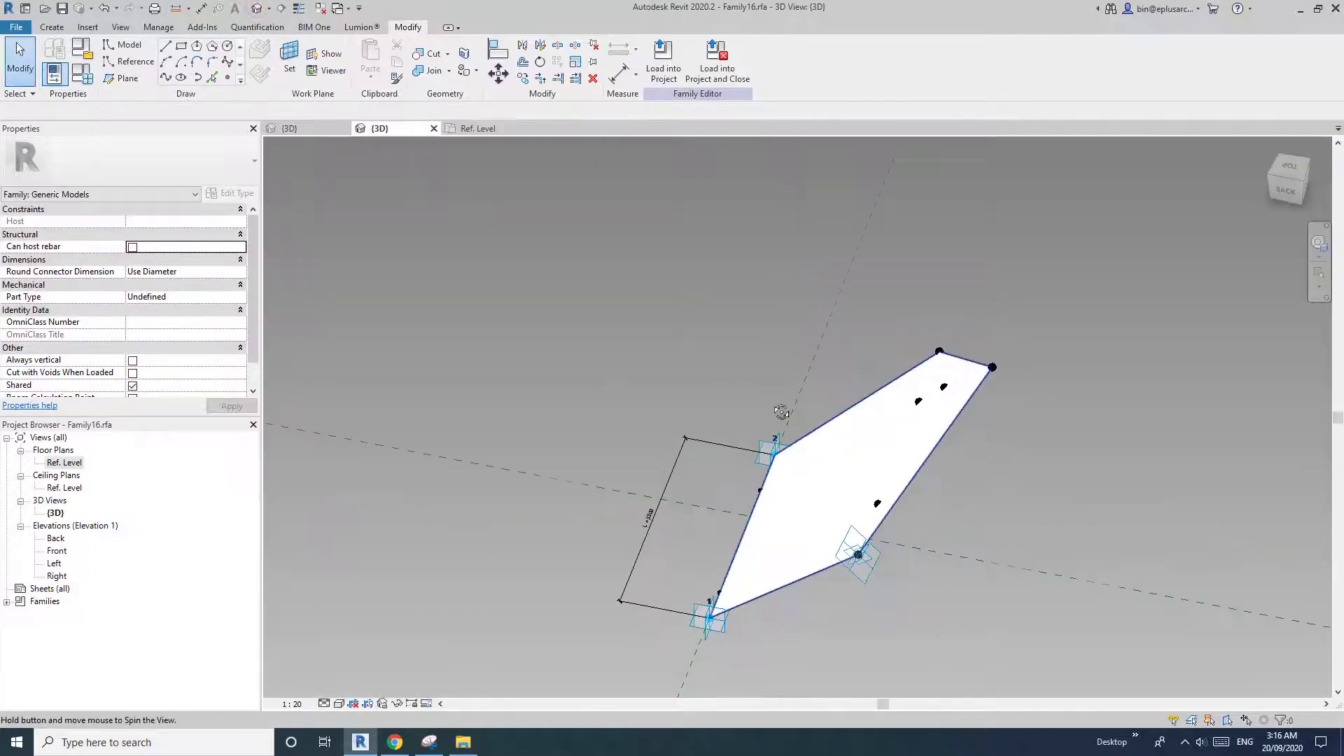
click(760, 486)
shift+middle_drag(783, 504, 810, 571)
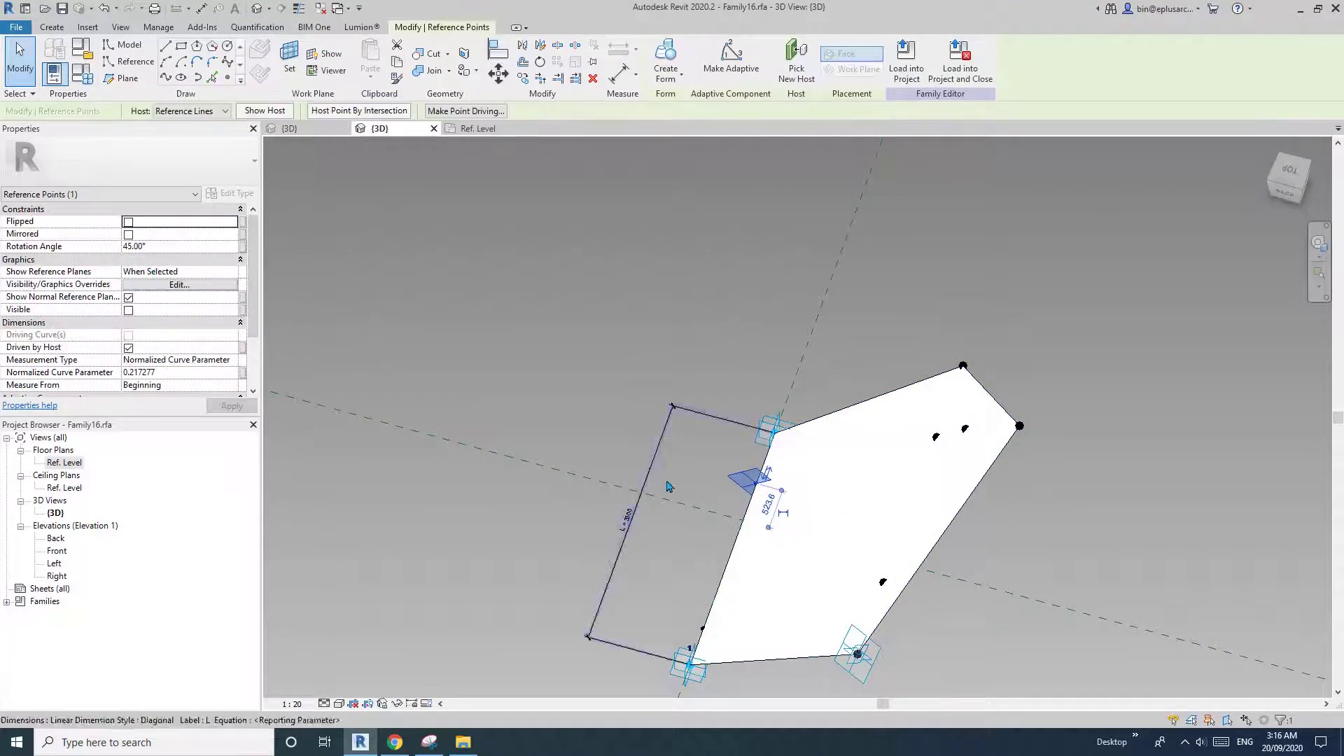
ctrl+click(703, 627)
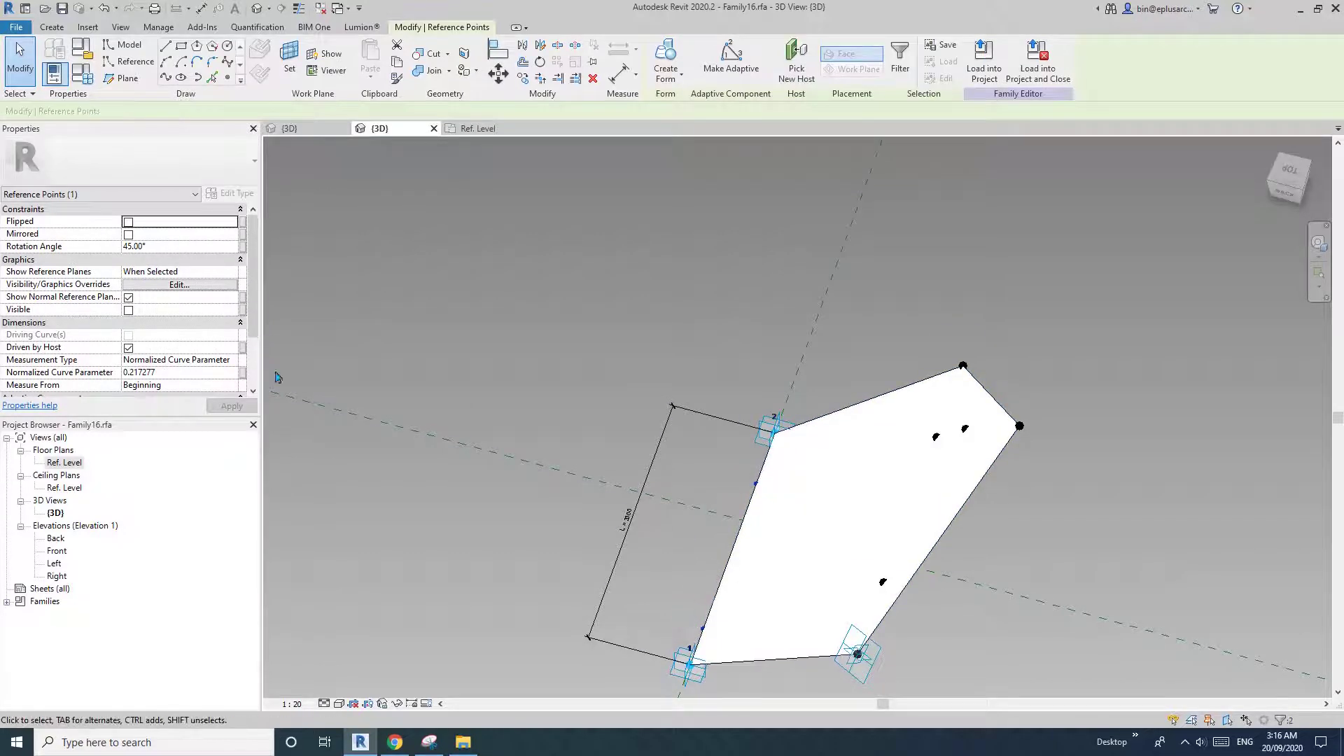
click(243, 246)
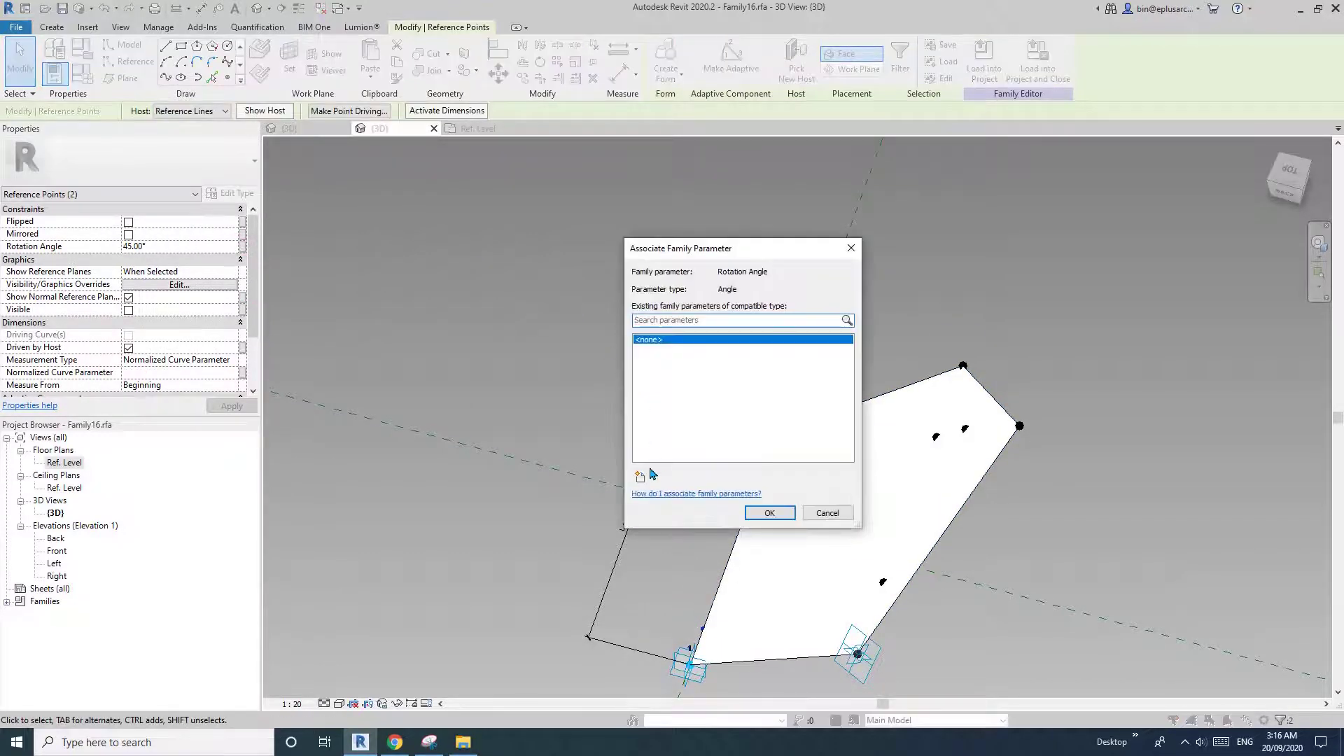
click(641, 476)
text(angle)
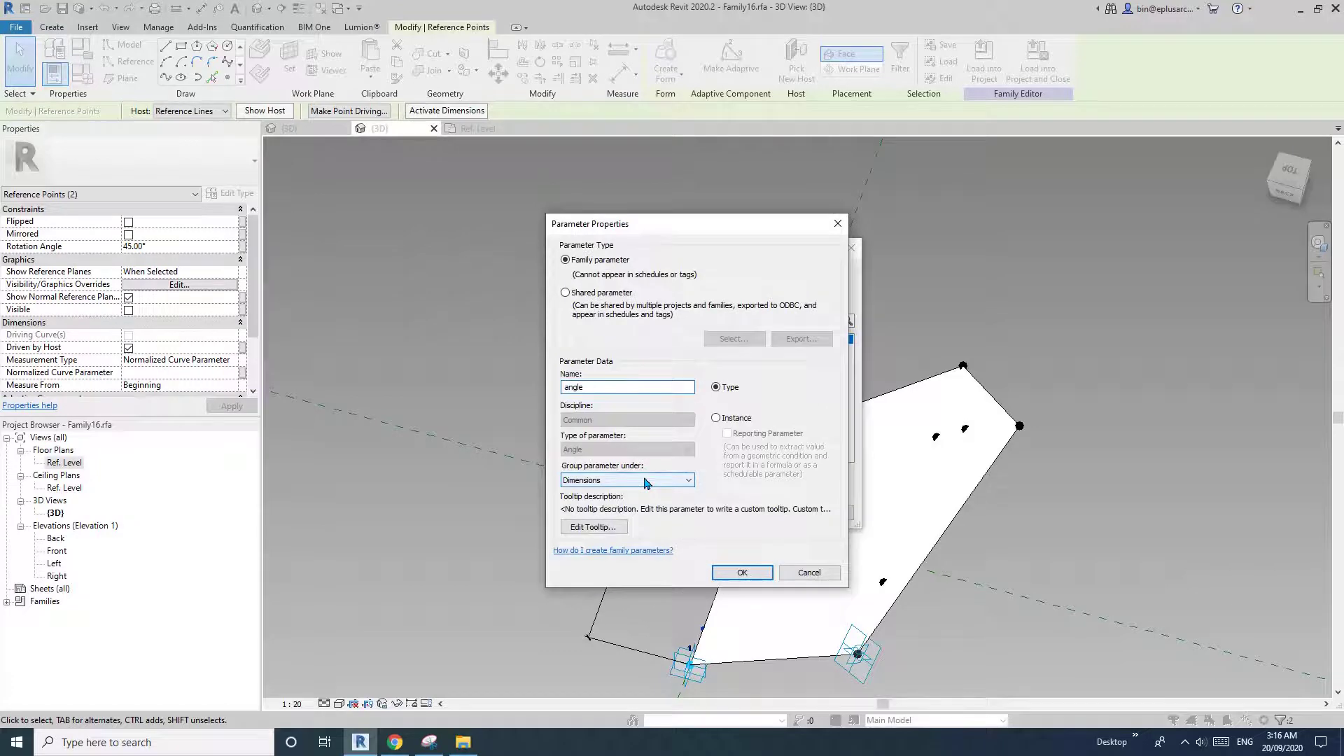
click(746, 571)
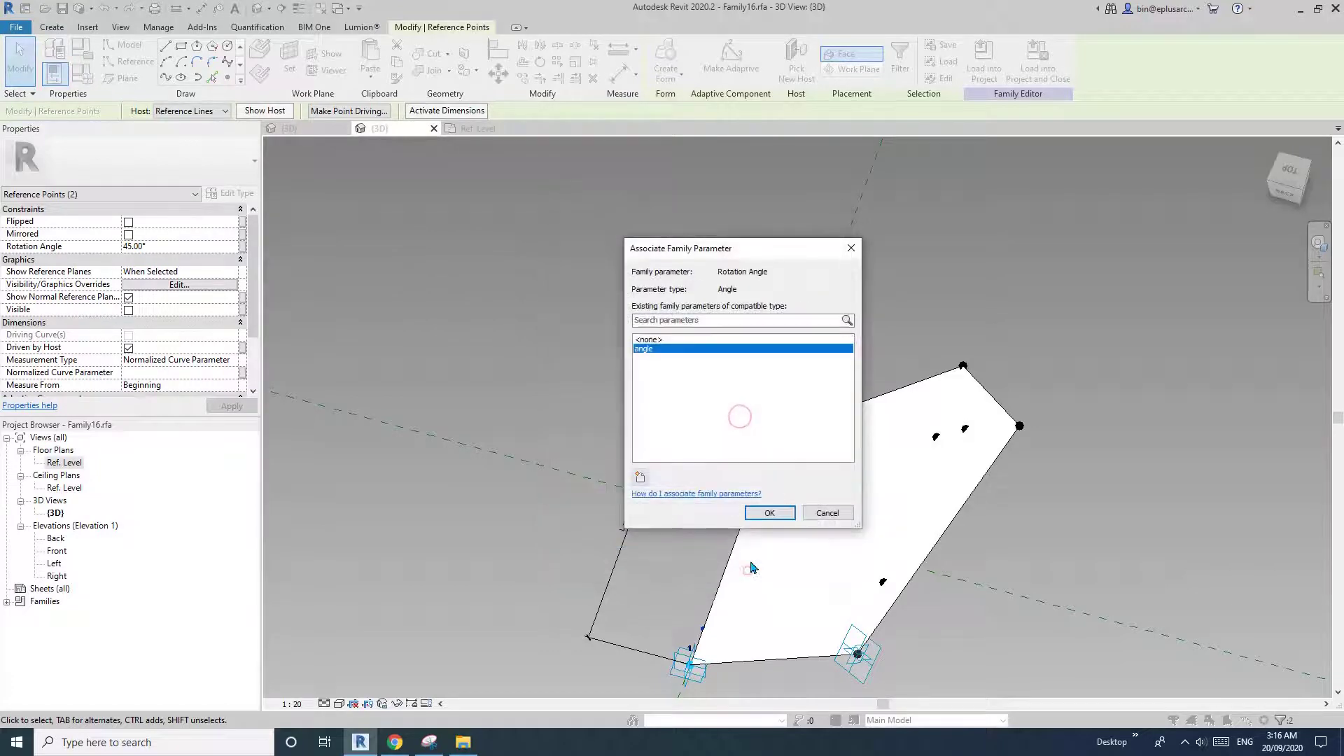
click(768, 513)
Place the hosted point near adaptive point 2 at that end of the edge, and set the other hosted point's Normalized Curve Parameter to 1.
drag(674, 429, 725, 467)
click(140, 373)
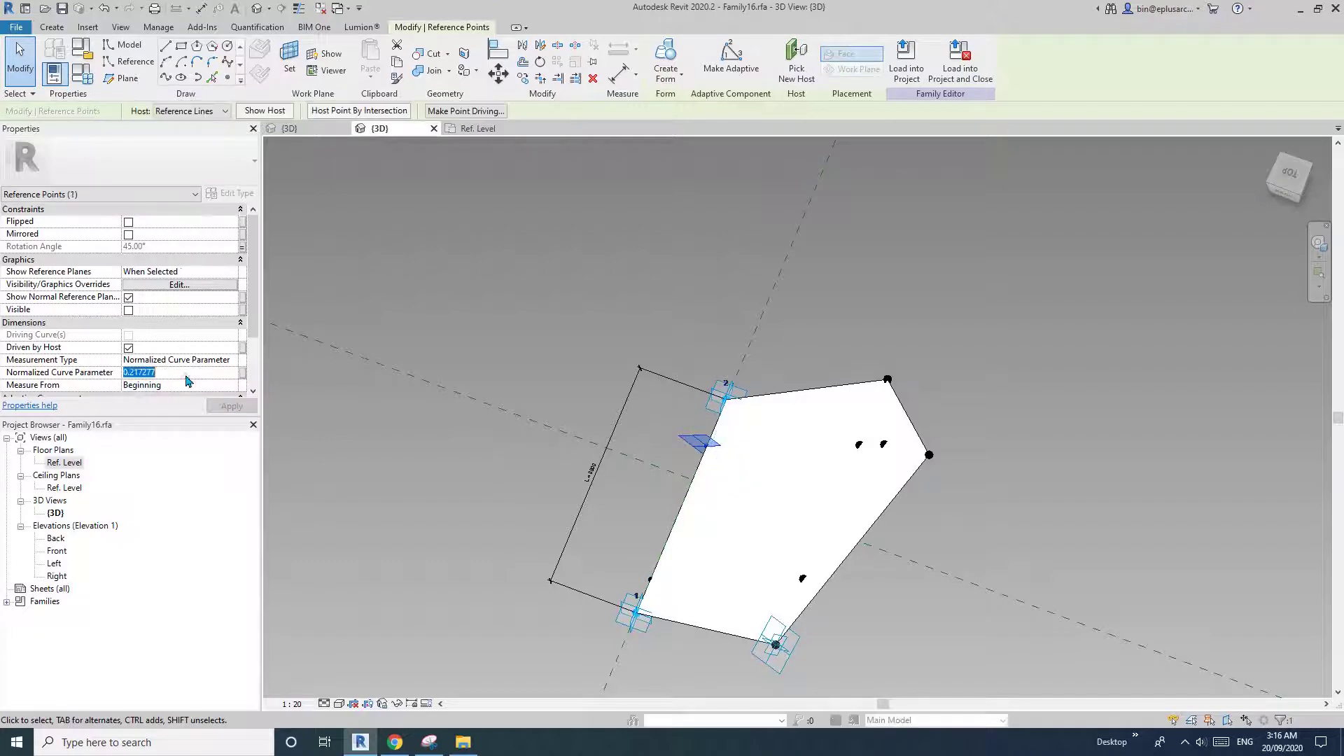
key(Return)
drag(630, 558, 684, 590)
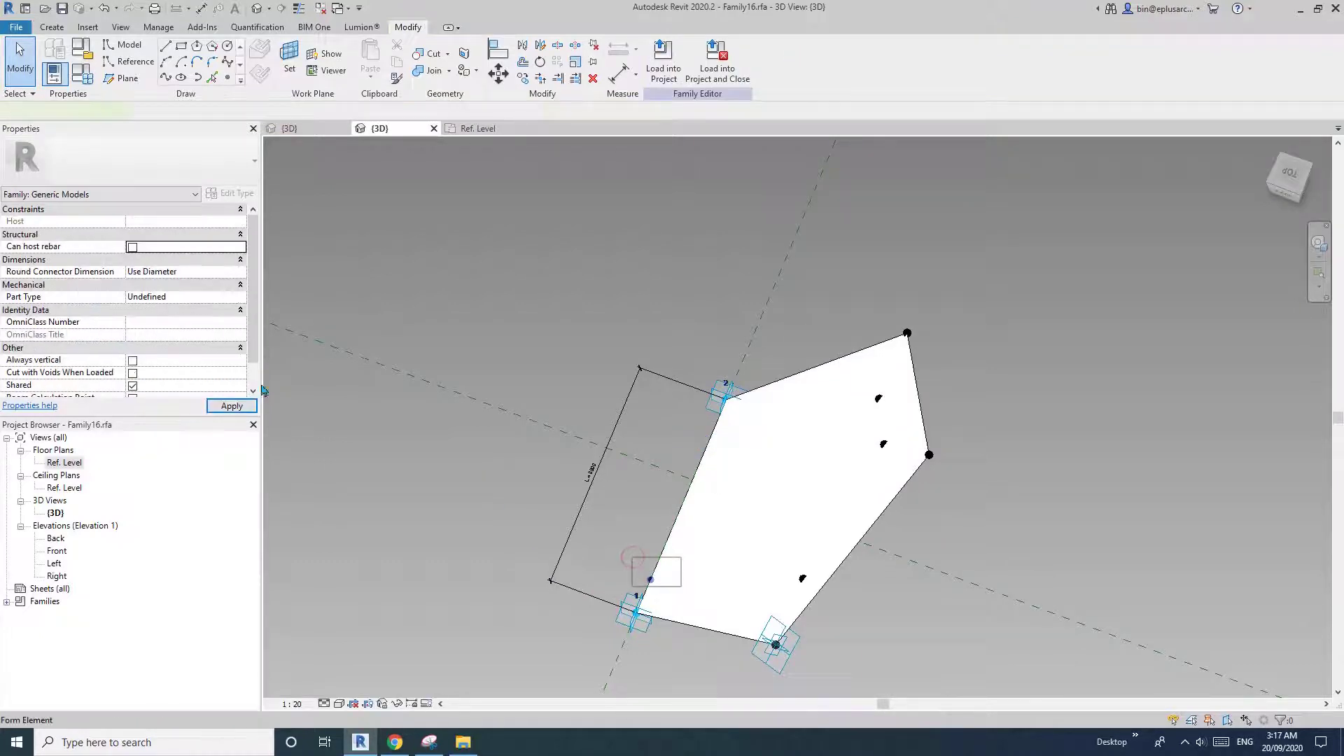
click(175, 372)
text(1)
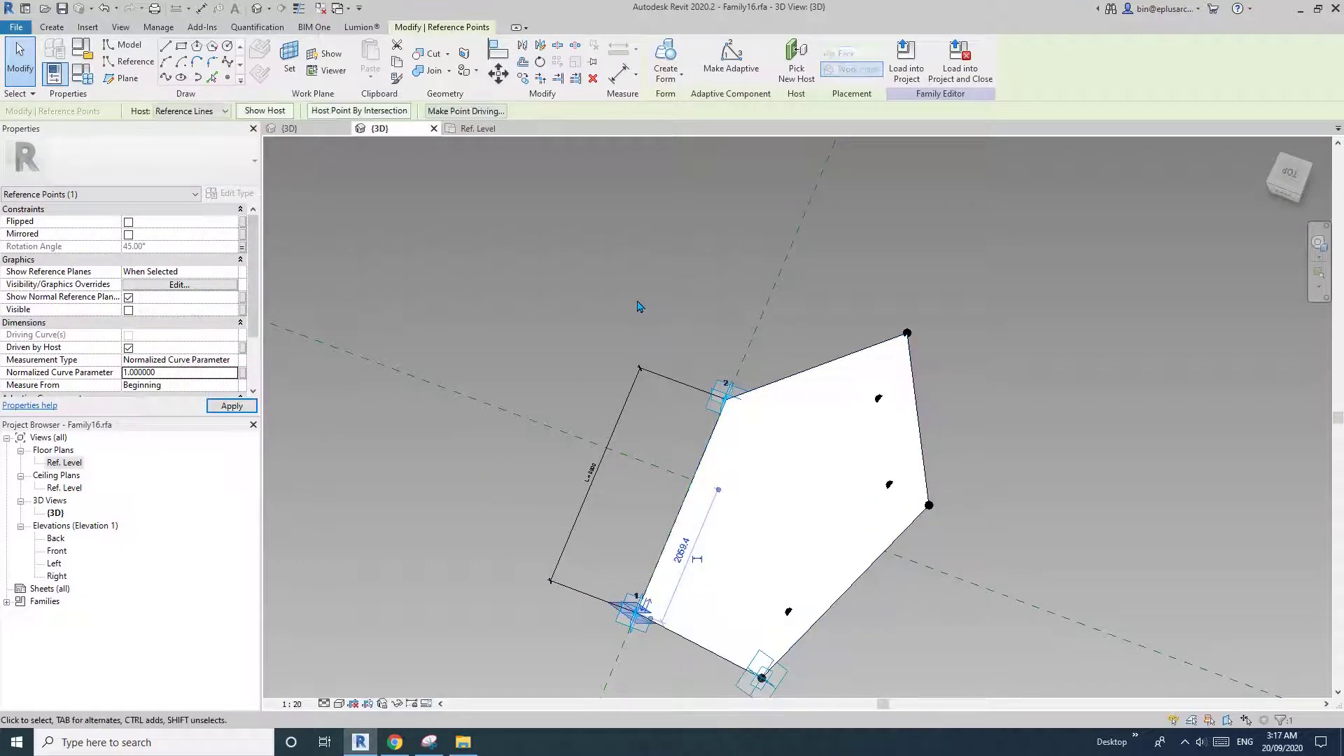
Load the pentagon family into Family17 and close it, overwriting the existing version.
shift+middle_drag(742, 442, 828, 271)
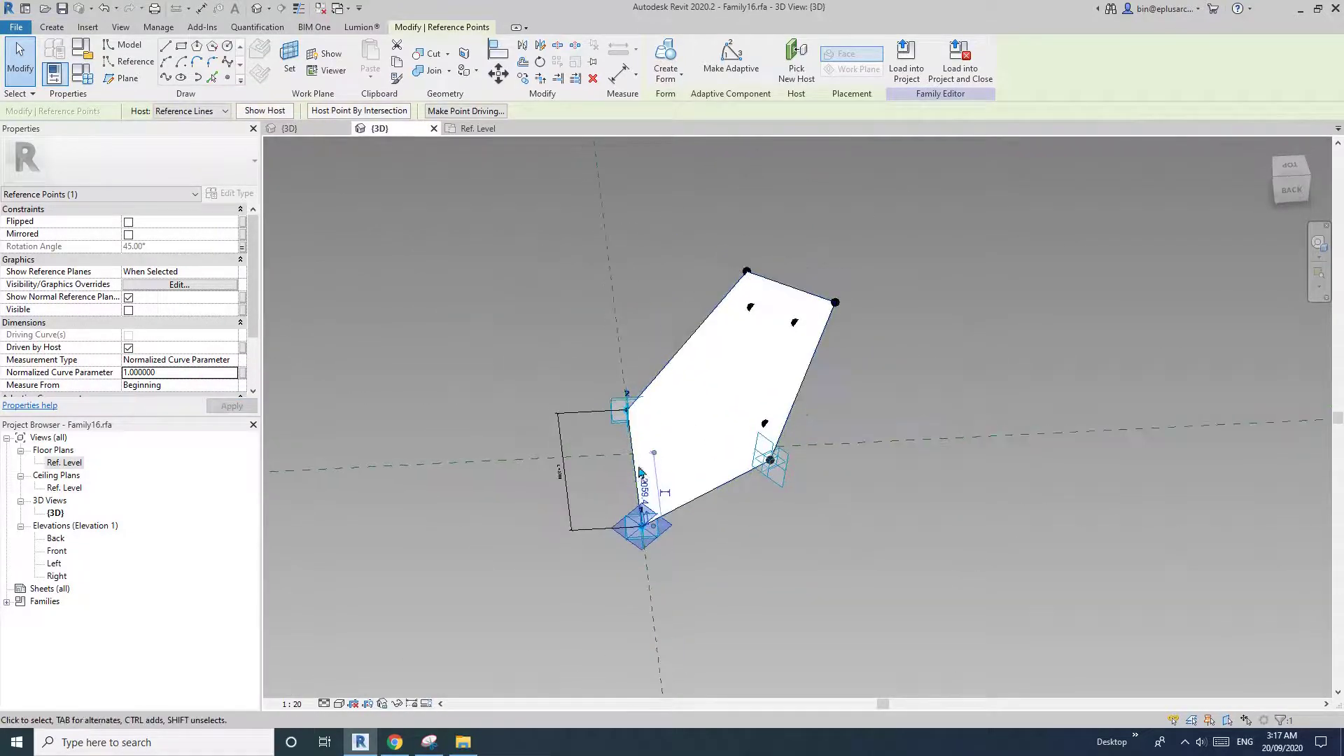
scroll(647, 458, up, 2)
shift+middle_drag(710, 420, 672, 427)
key(Escape)
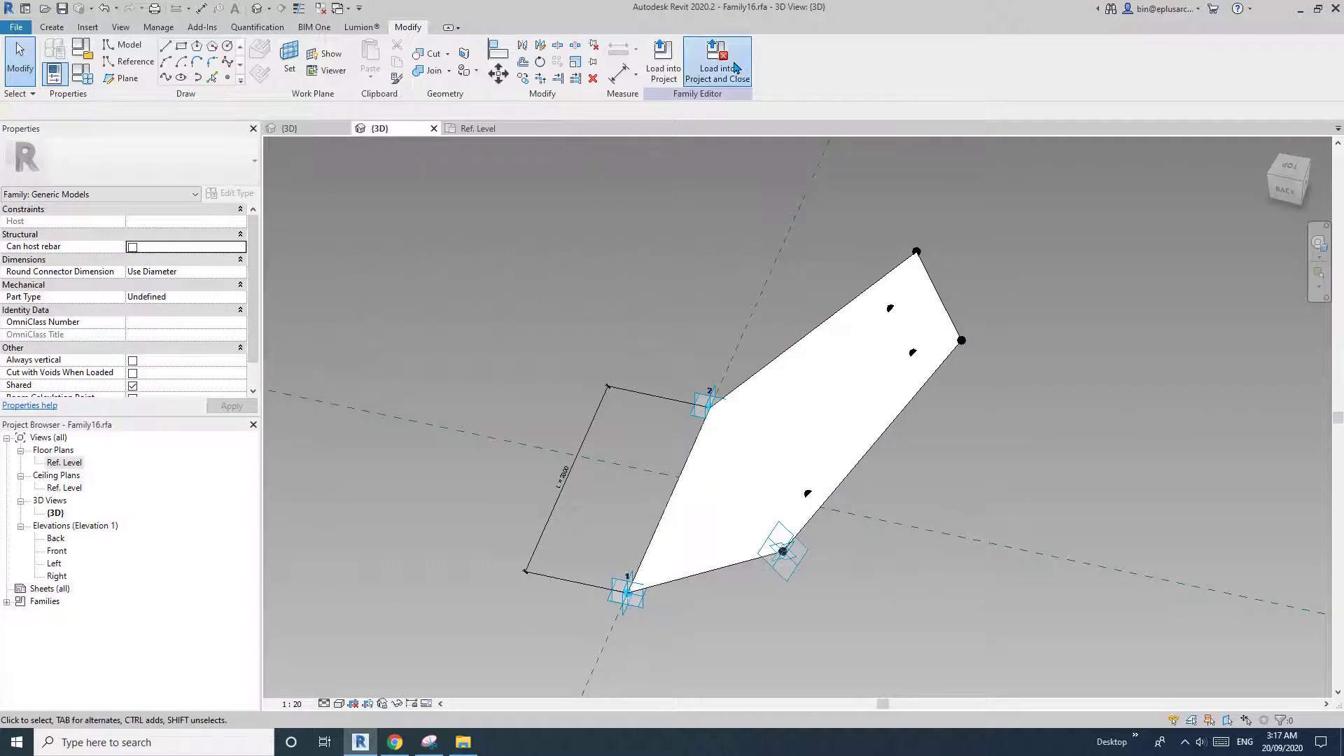
click(717, 63)
click(702, 371)
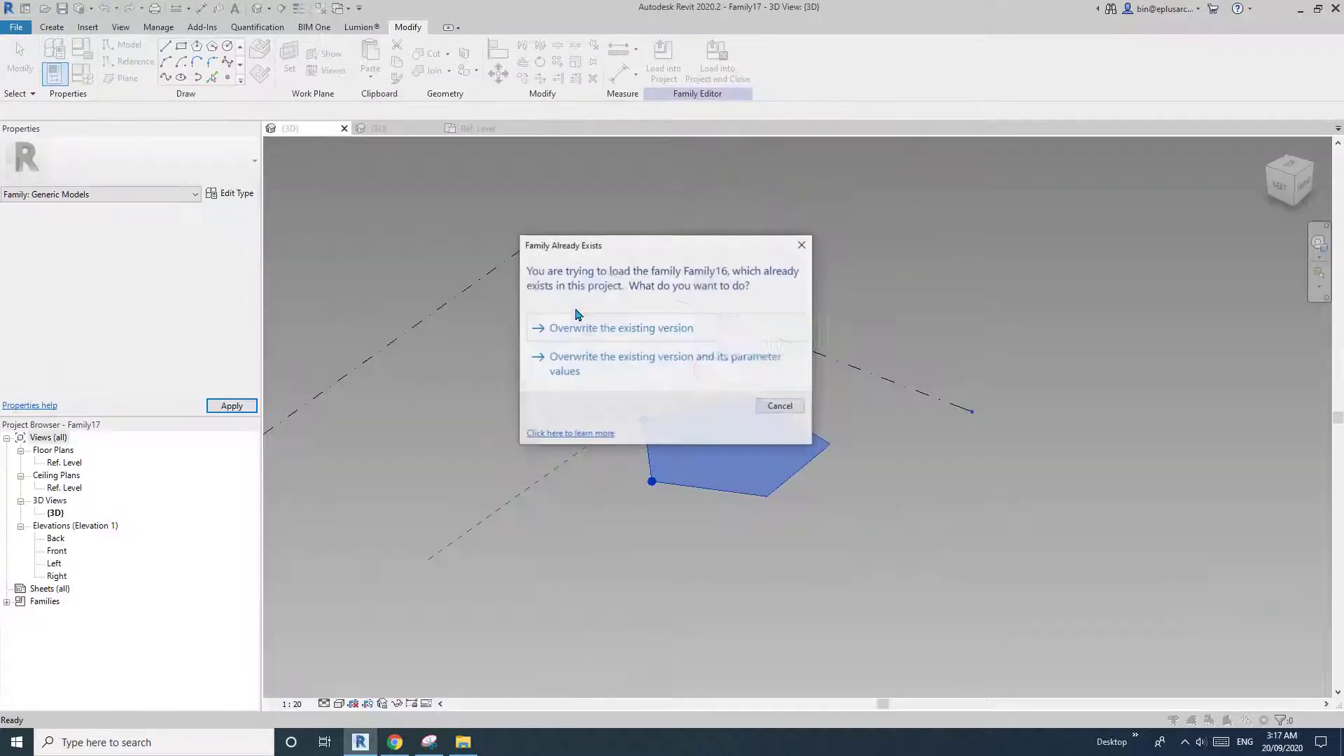
click(648, 329)
click(654, 421)
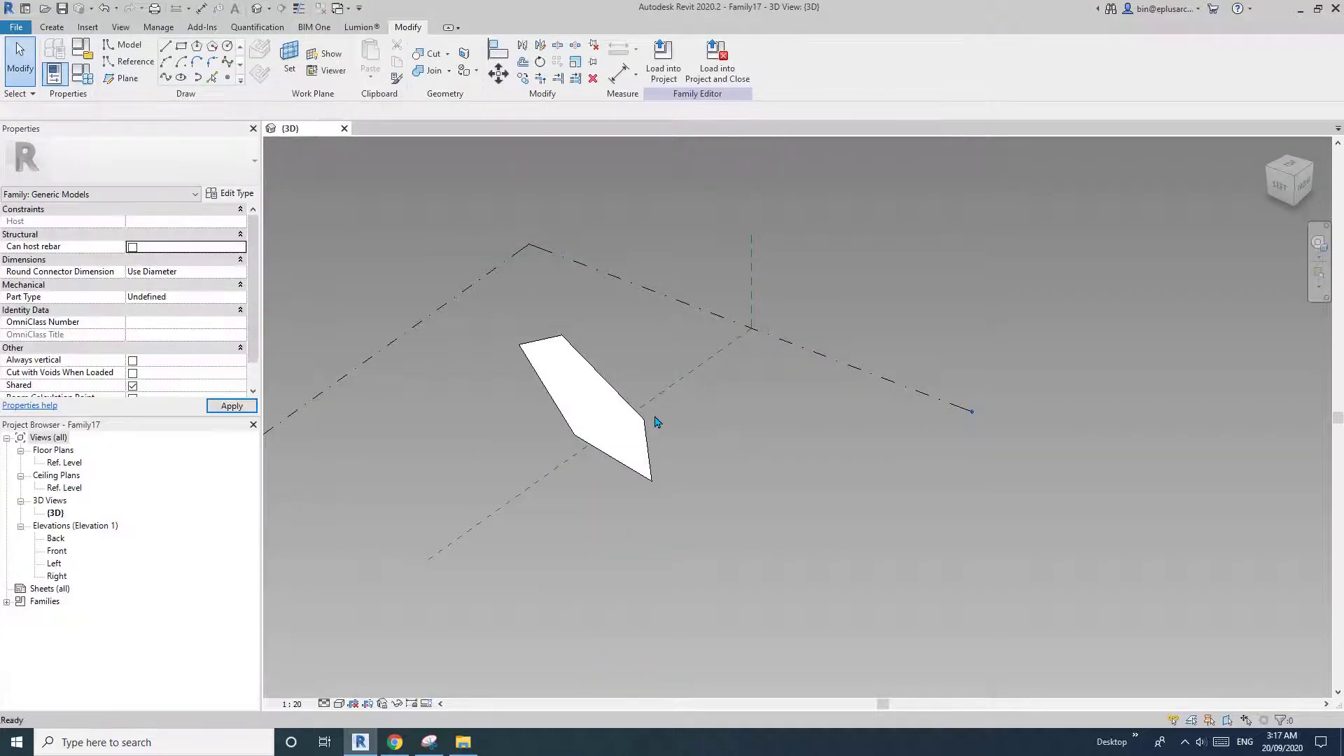
Set the placed pentagon's angle to 0° so its face lies flat on the reference level.
click(617, 414)
shift+middle_drag(617, 413, 567, 445)
click(203, 272)
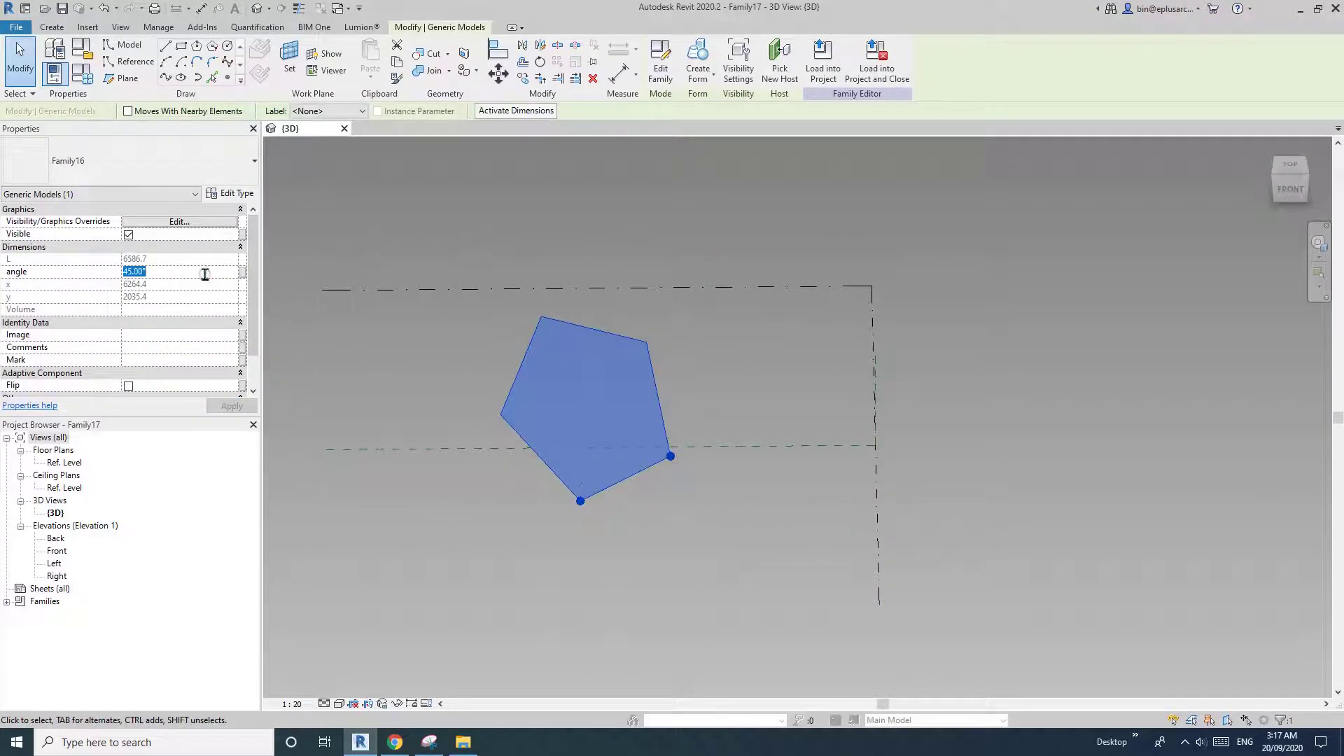
text(0)
click(596, 433)
shift+middle_drag(595, 433, 633, 522)
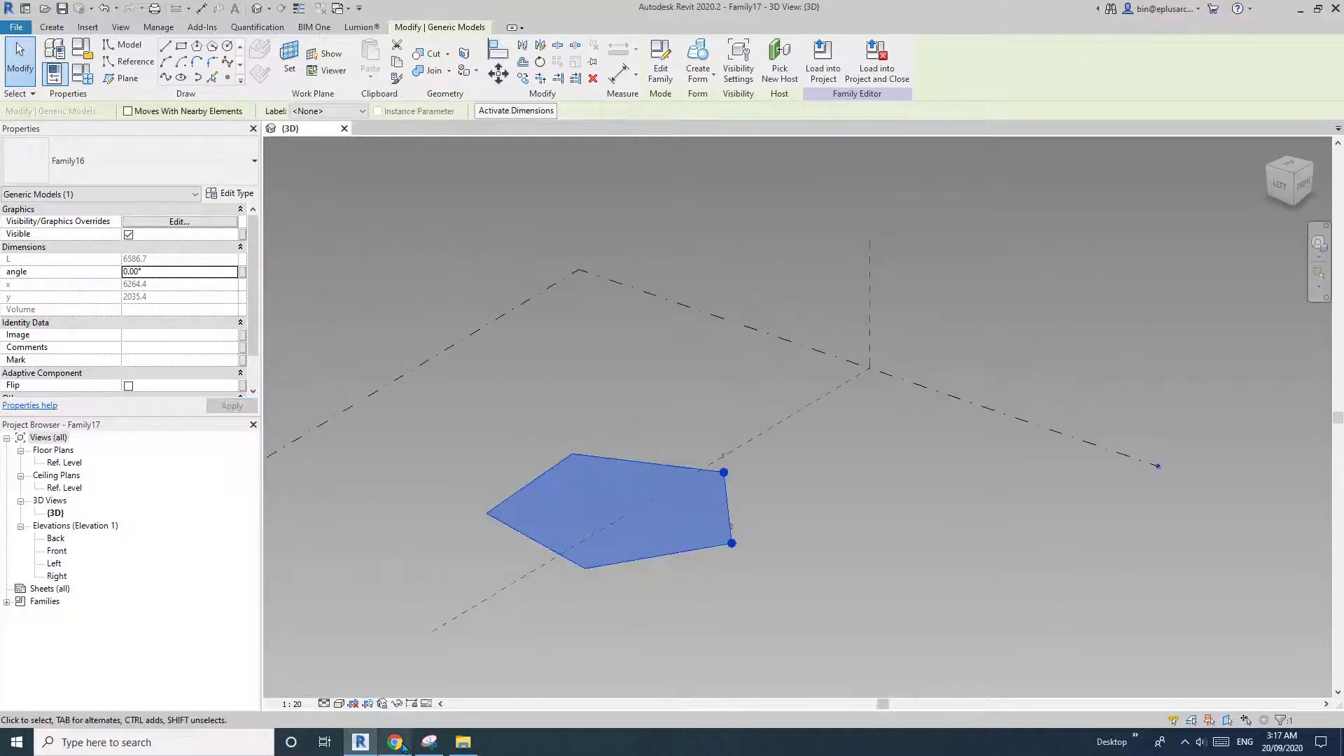
Switch to Chrome and play the pronunciation of dodecahedron in the Google results.
click(404, 747)
click(413, 12)
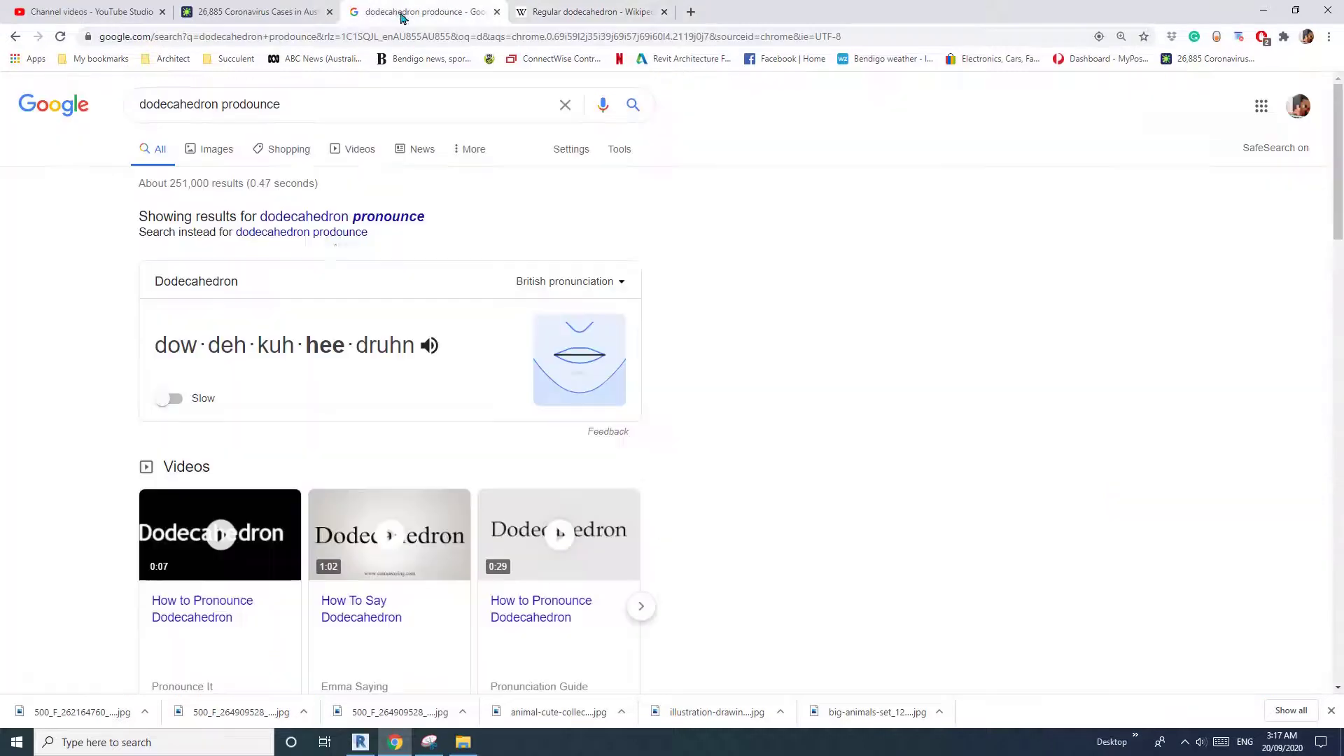
click(428, 347)
Examine the Wikipedia article on the regular dodecahedron for its face arrangement and dihedral angle.
click(588, 12)
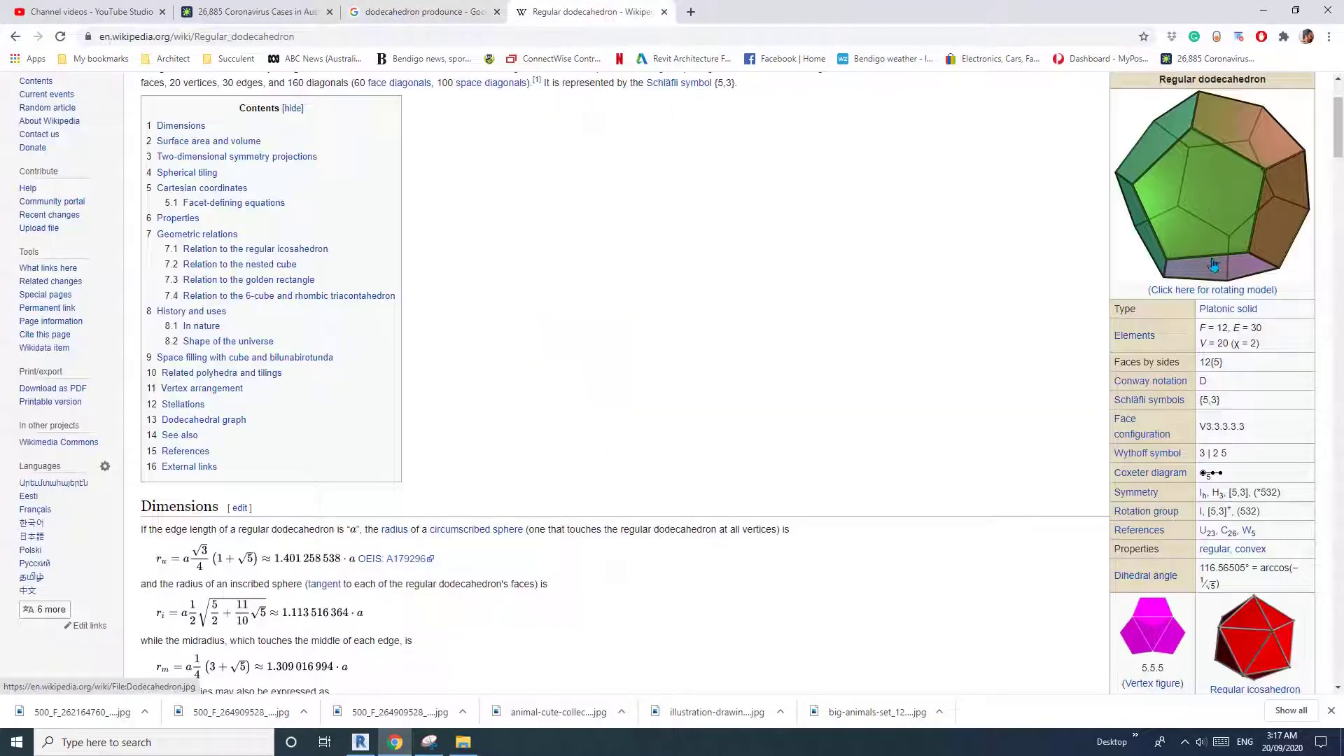
scroll(1094, 300, up, 1)
scroll(1001, 301, down, 1)
scroll(905, 303, up, 1)
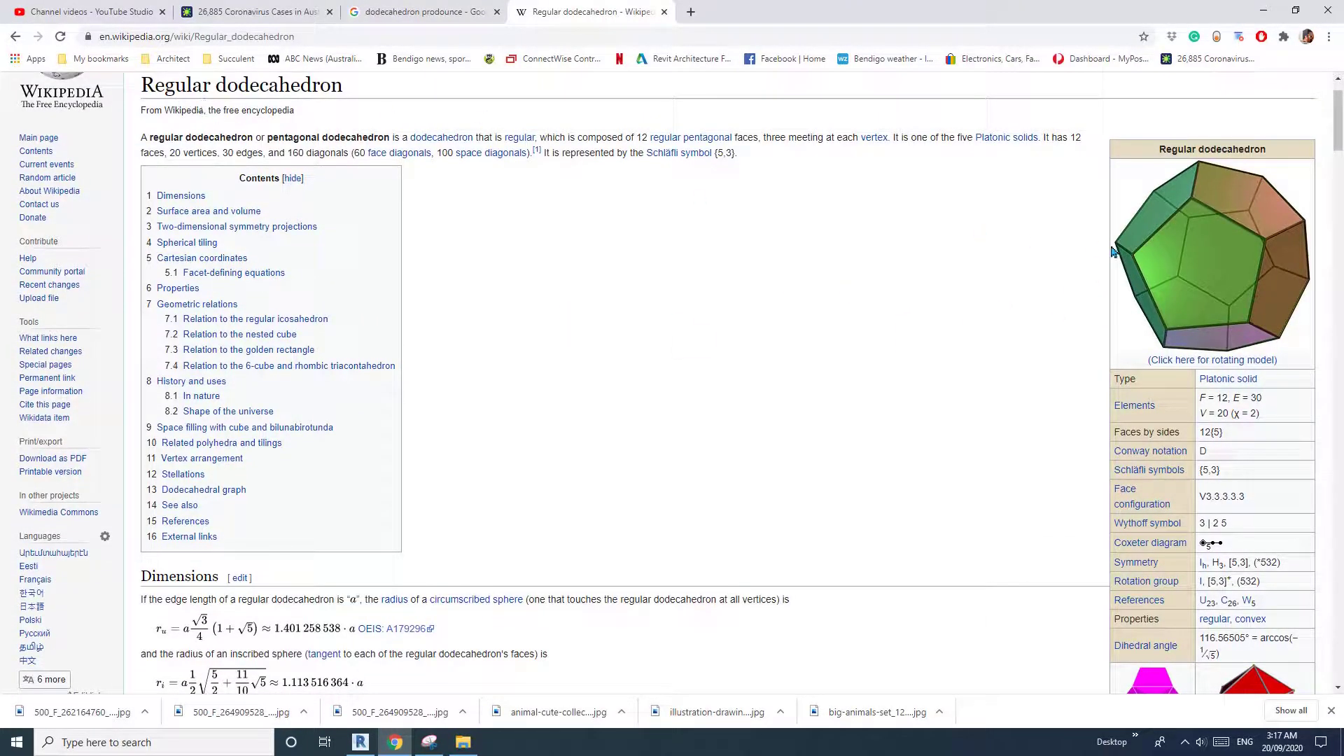
scroll(1258, 513, down, 1)
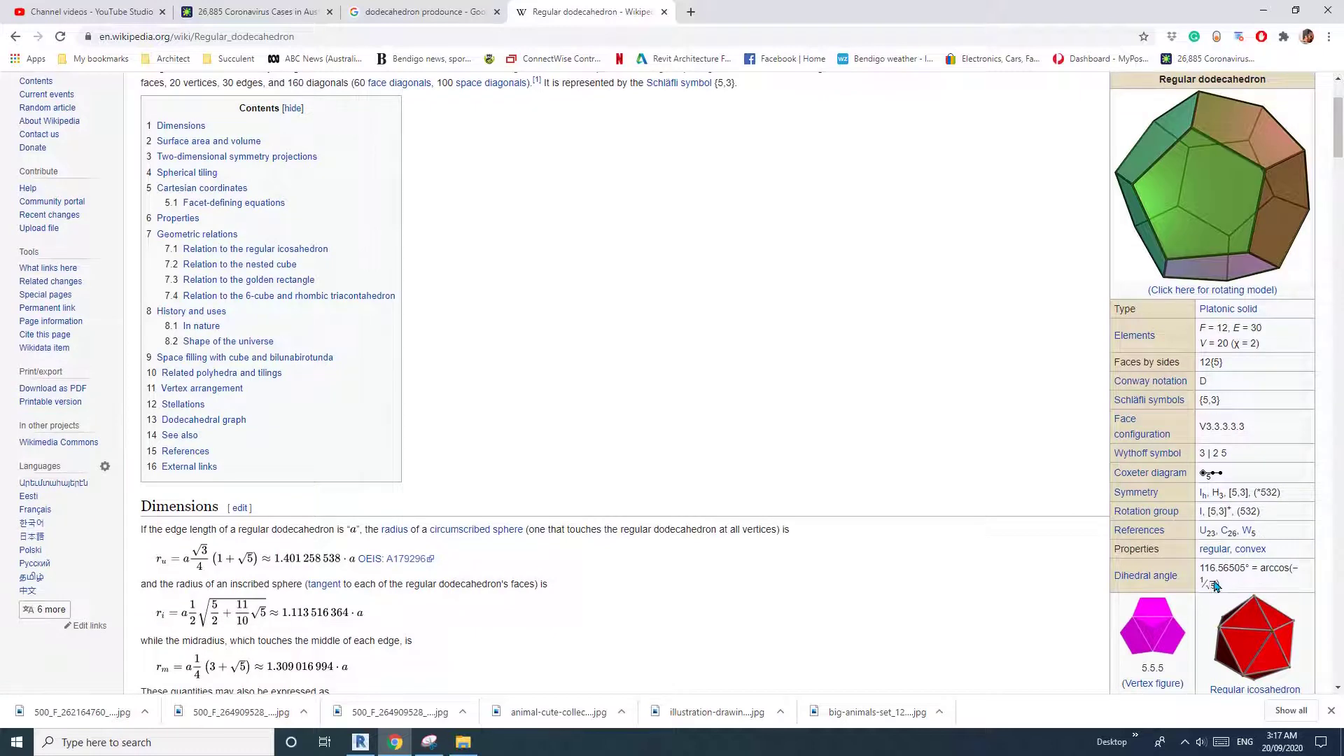
scroll(1215, 586, down, 1)
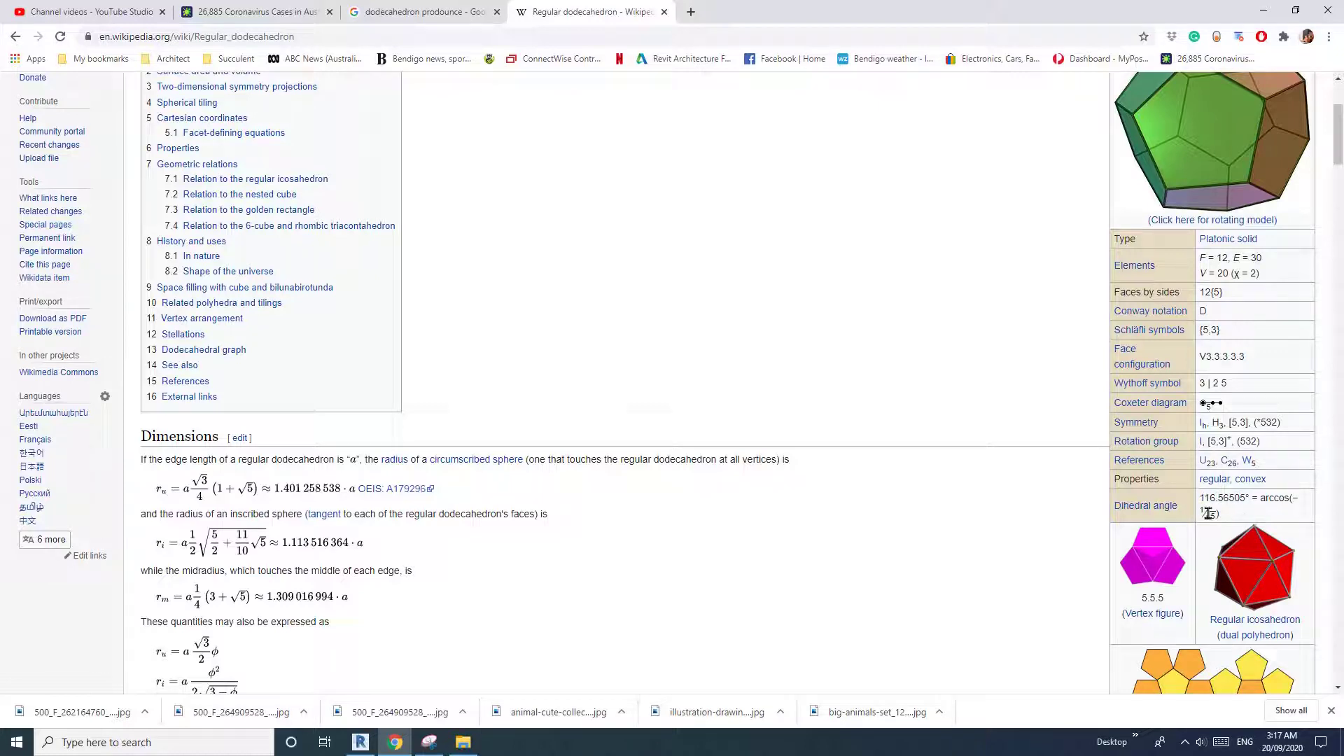
scroll(1203, 513, up, 1)
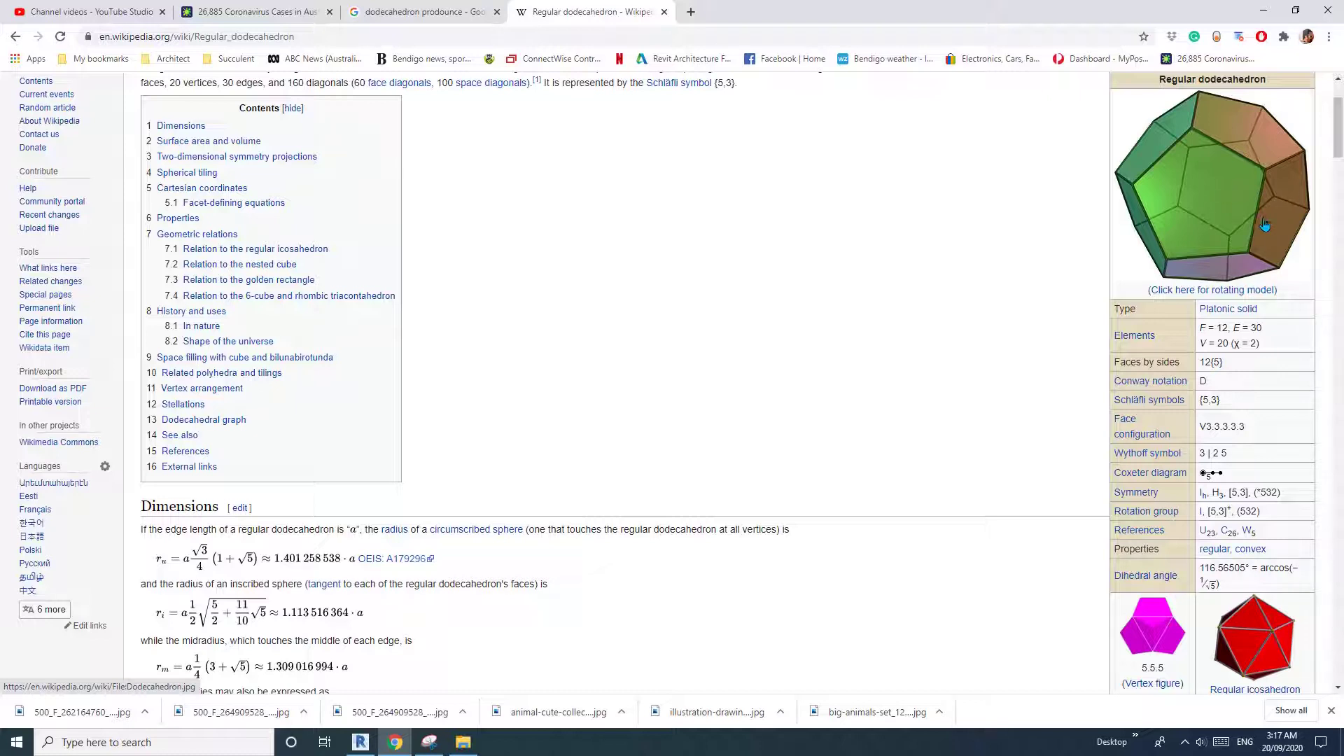
scroll(1263, 224, up, 1)
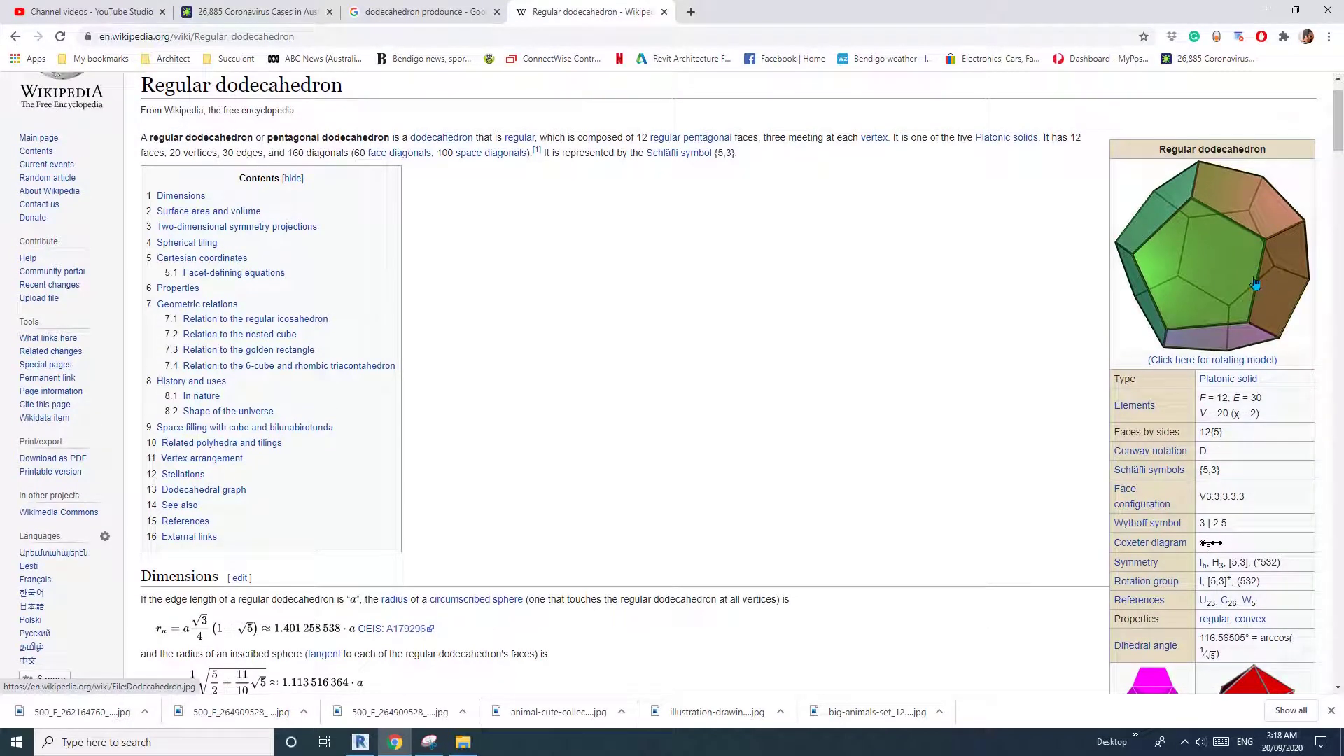
Back in Revit, place a second pentagon component with its two adaptive points on the endpoints of one edge of the flat pentagon.
click(362, 740)
shift+middle_drag(665, 503, 429, 433)
click(52, 26)
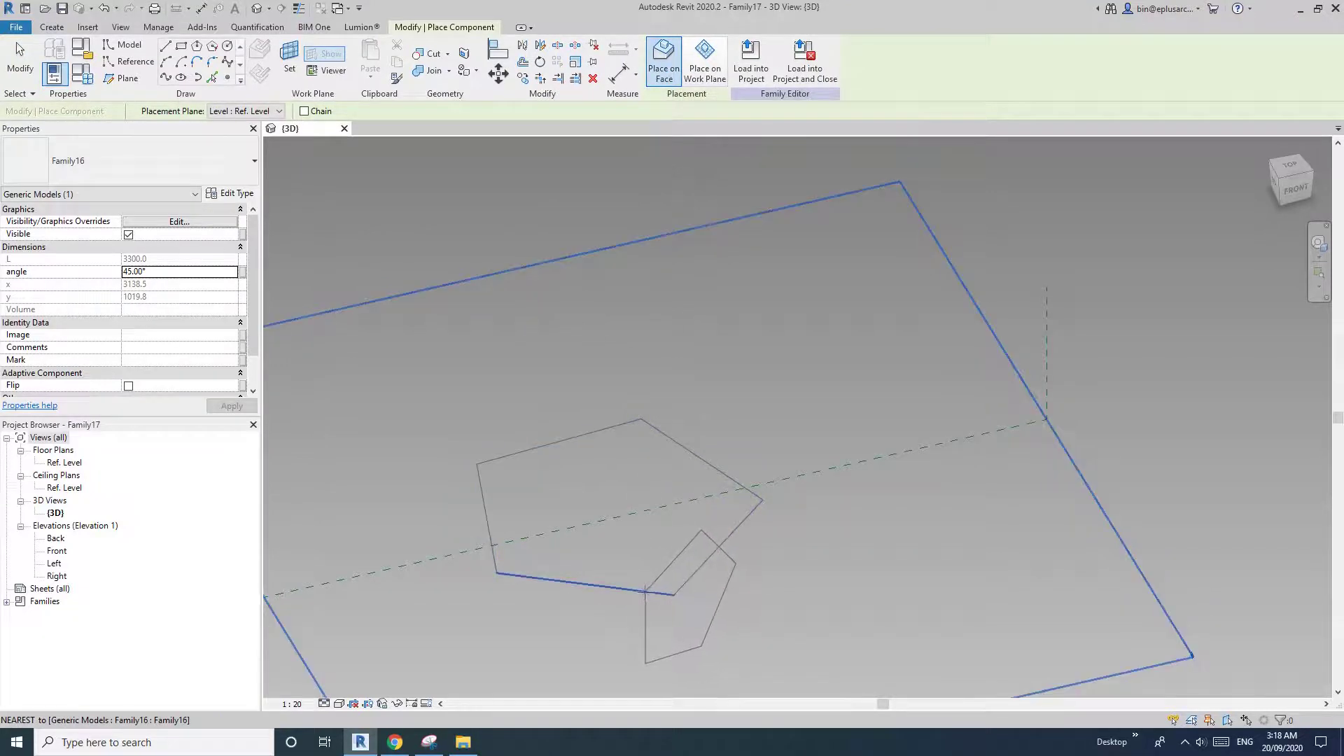
key(s)
key(e)
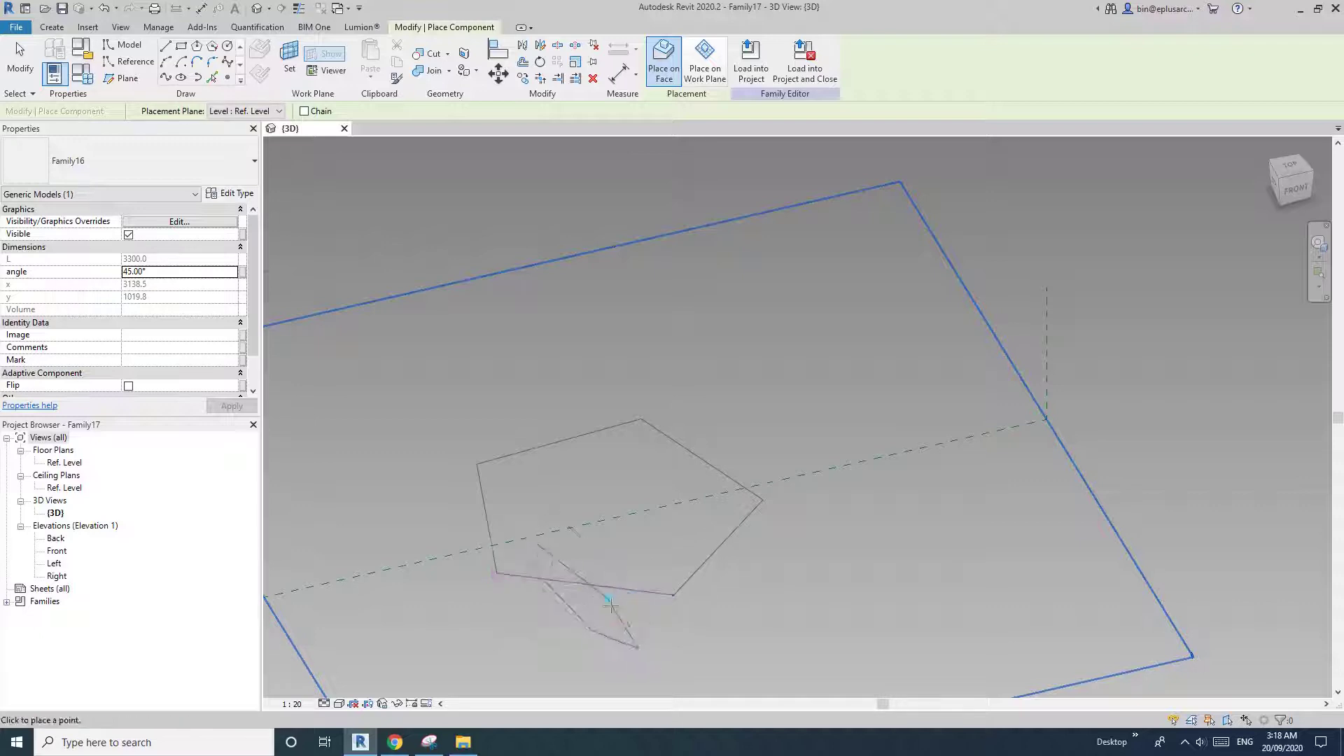
scroll(645, 595, up, 1)
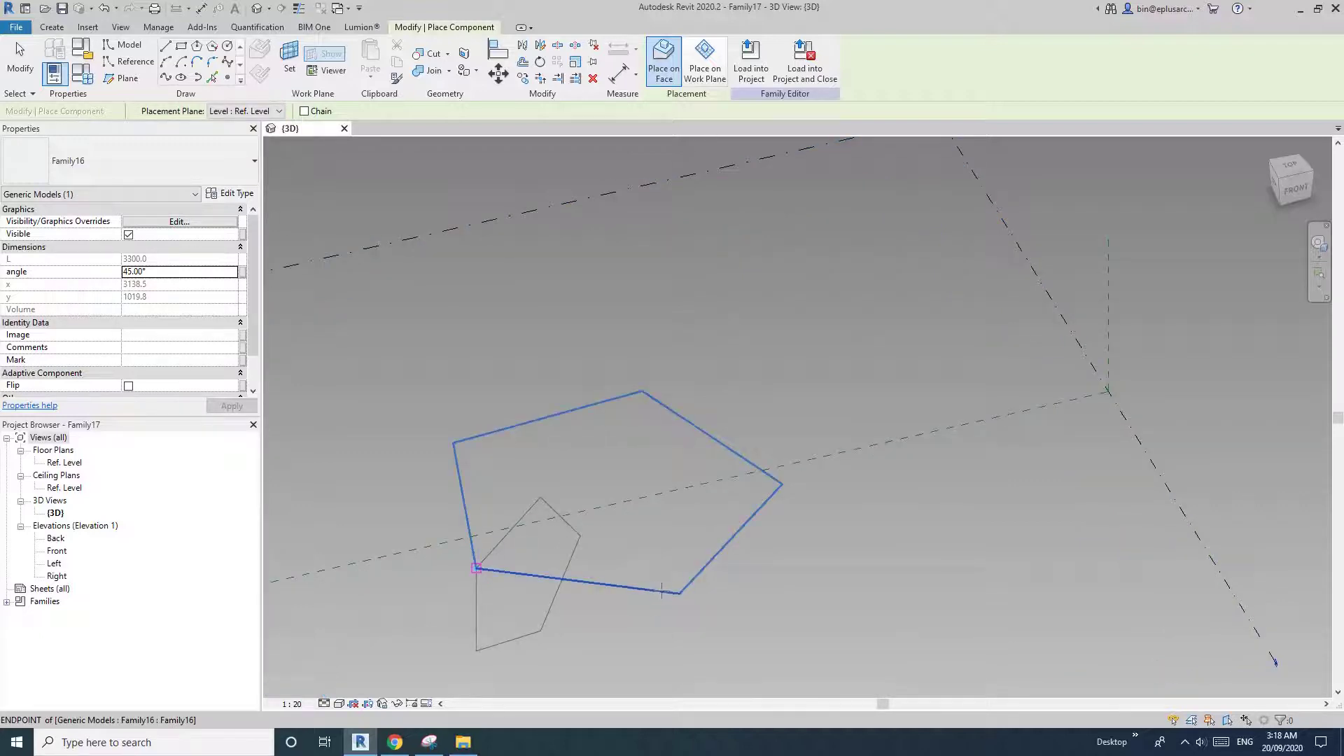
click(512, 574)
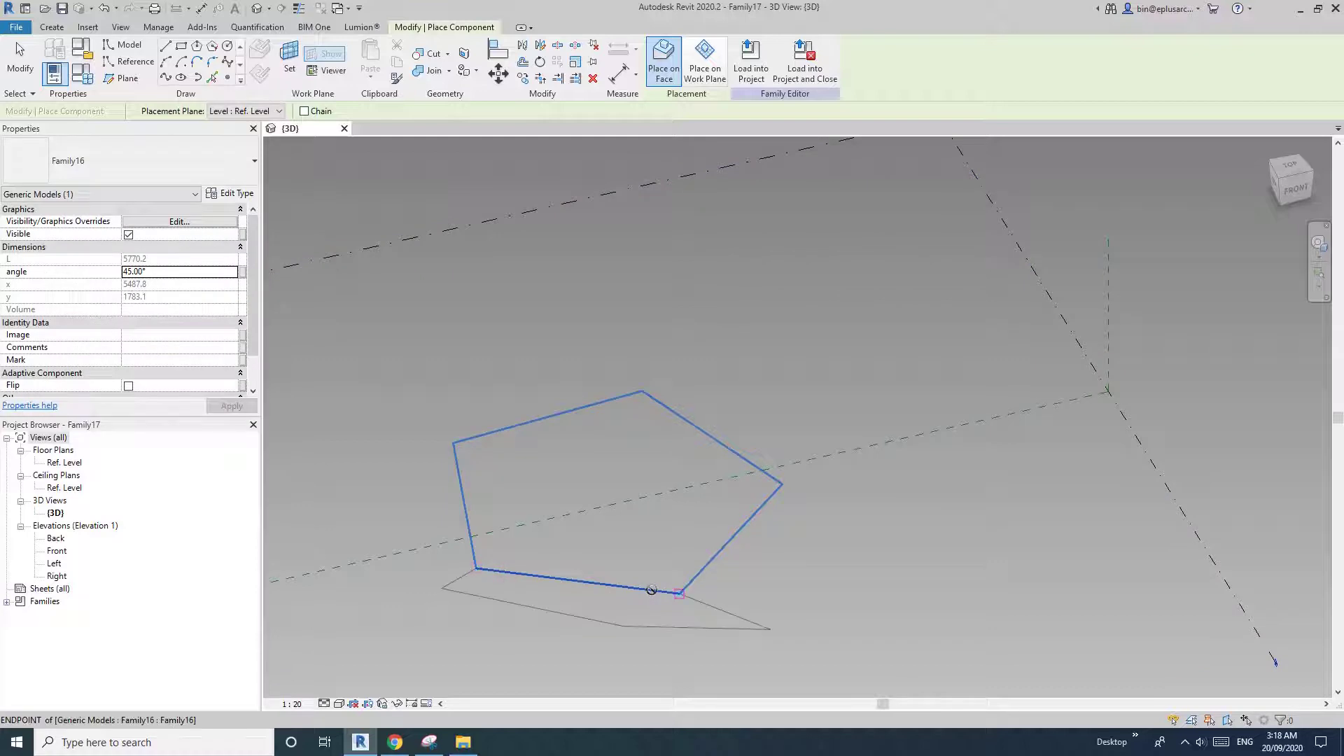
click(651, 590)
shift+middle_drag(651, 590, 568, 518)
key(Escape)
Set the second pentagon's angle to 0°.
click(571, 615)
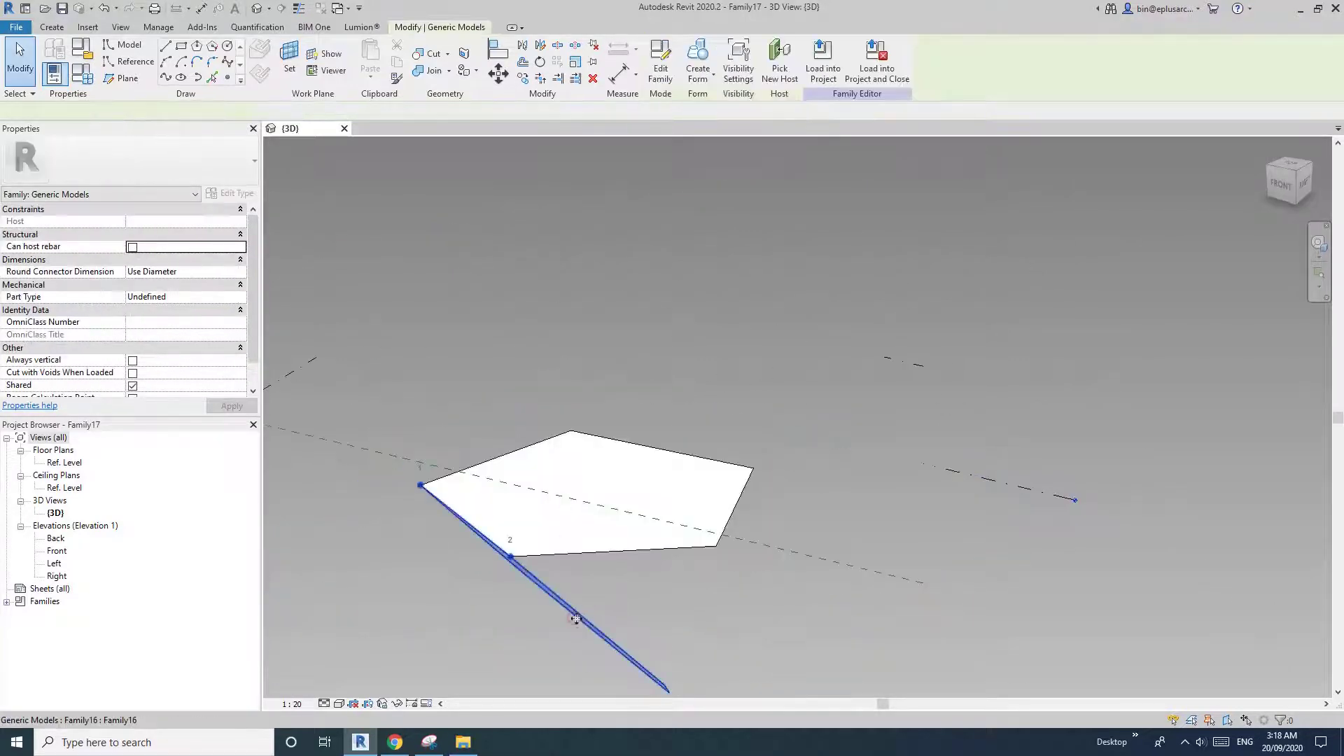
shift+middle_drag(571, 615, 613, 547)
scroll(613, 547, up, 2)
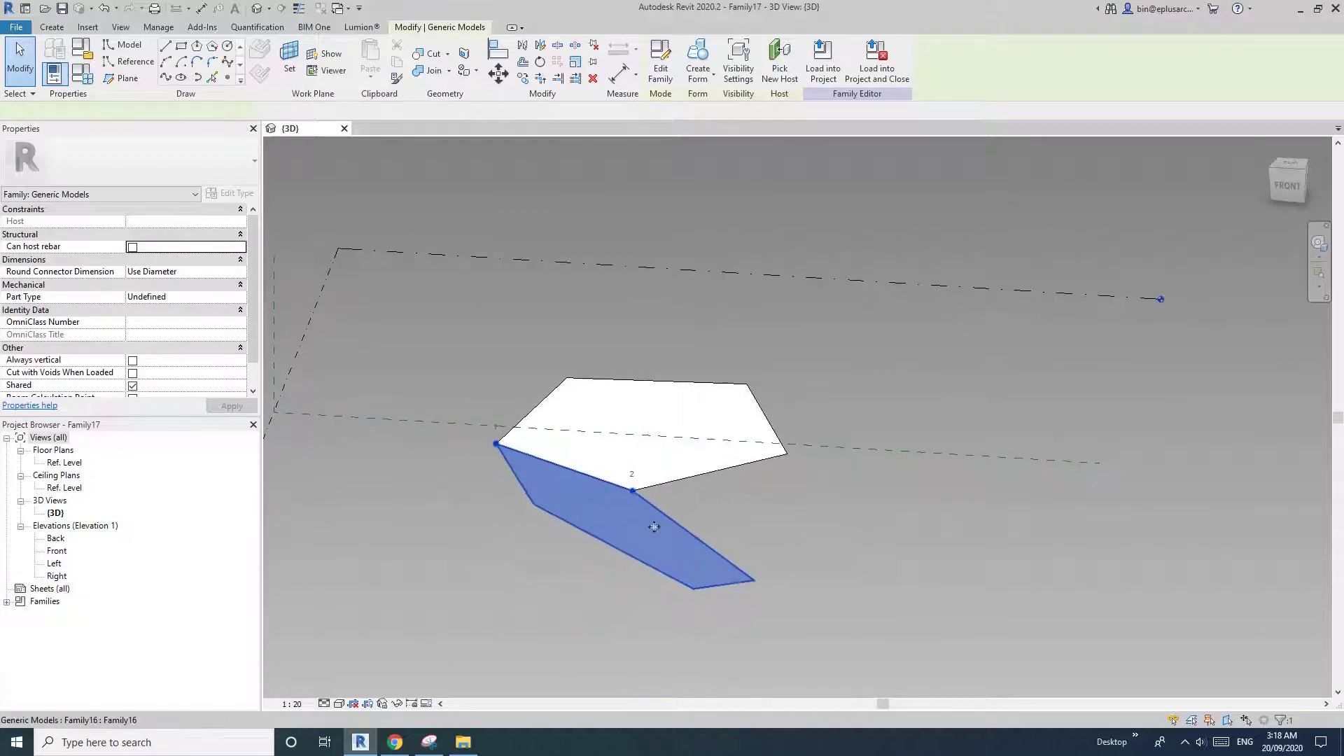
click(201, 272)
text(0)
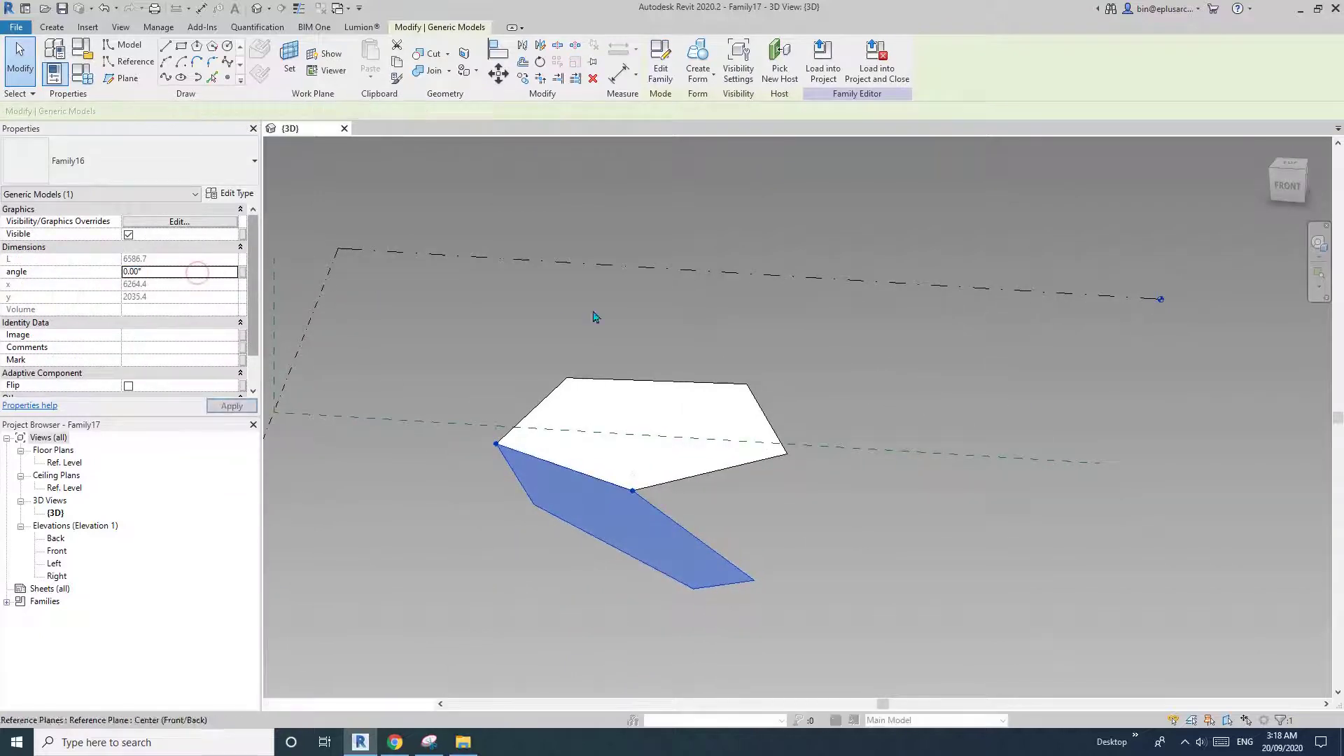
mouse_move(620, 403)
shift+middle_down()
mouse_move(570, 429)
mouse_move(600, 441)
shift+middle_up()
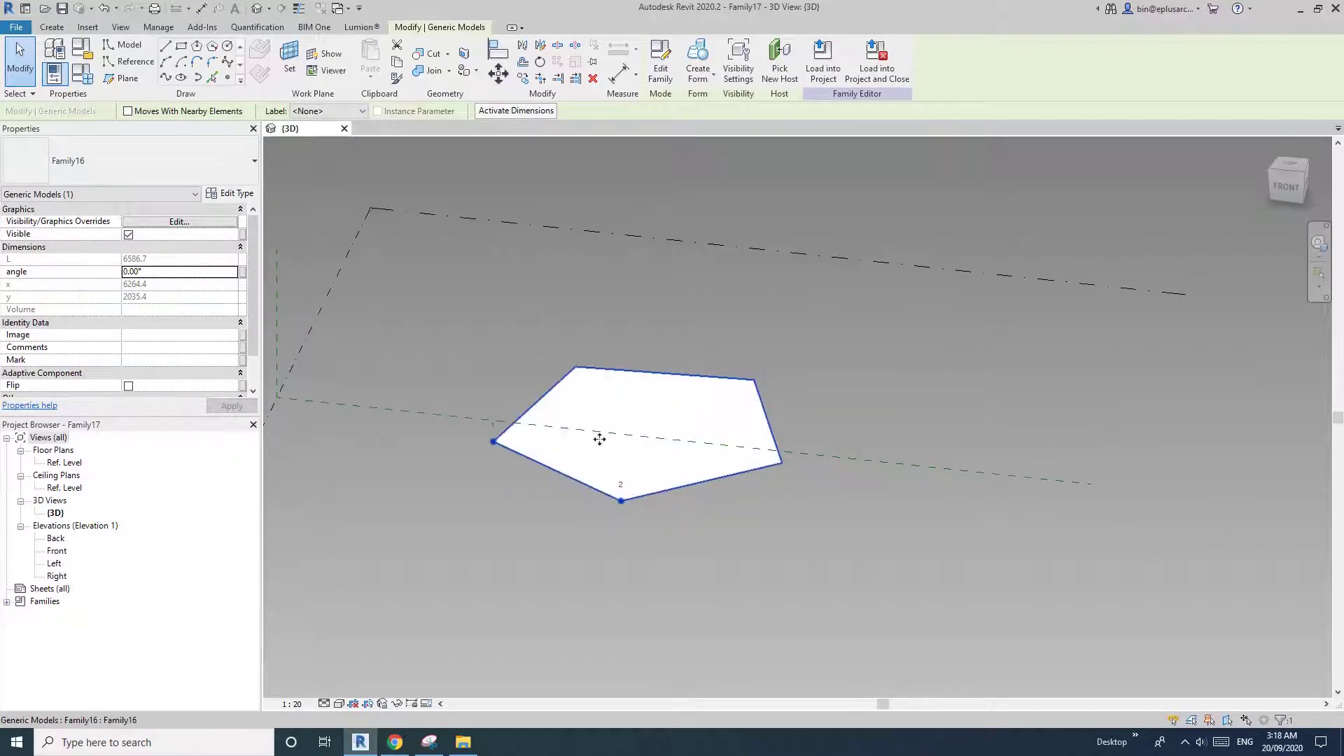
Try an angle of 100° on the second pentagon.
click(183, 273)
text(10)
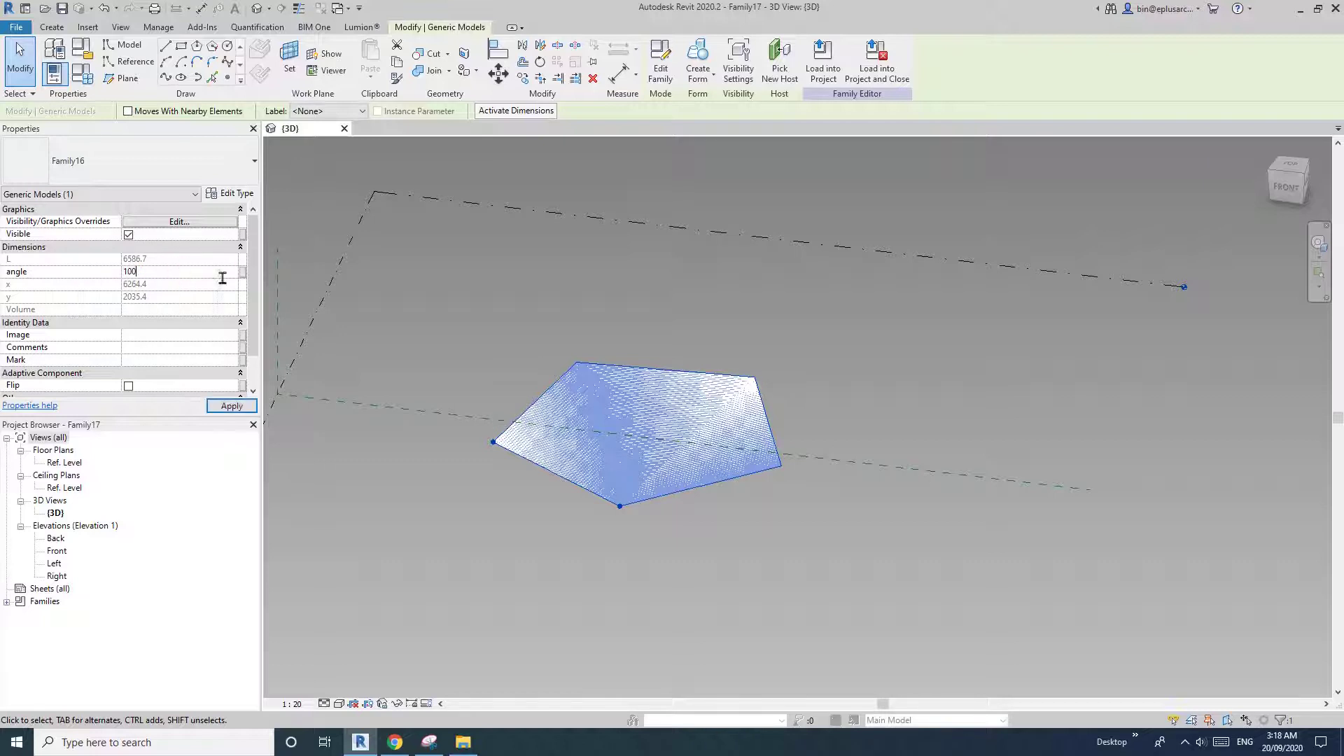
shift+middle_drag(581, 458, 476, 420)
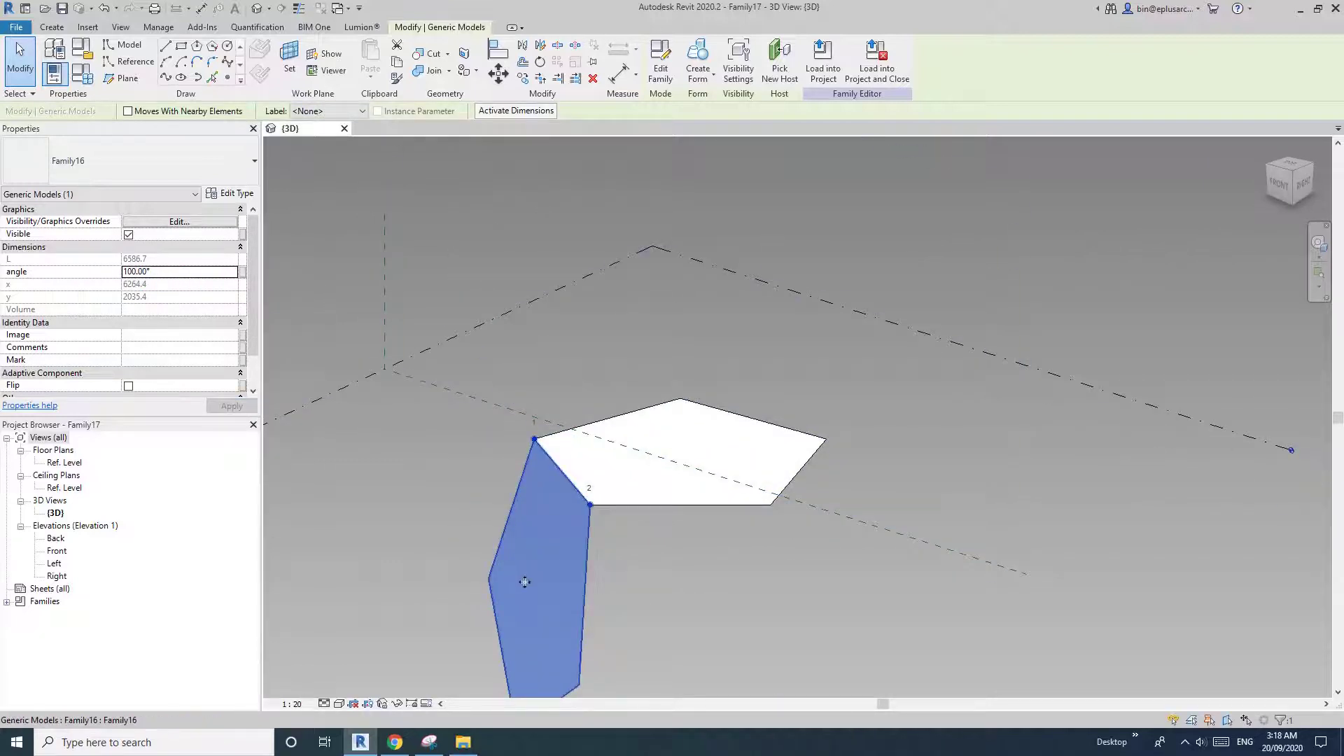
Check the dihedral angle on the Wikipedia page, set the second pentagon's angle to =-acos(-1/sqrt(5)) in Revit, and copy that formula.
click(395, 742)
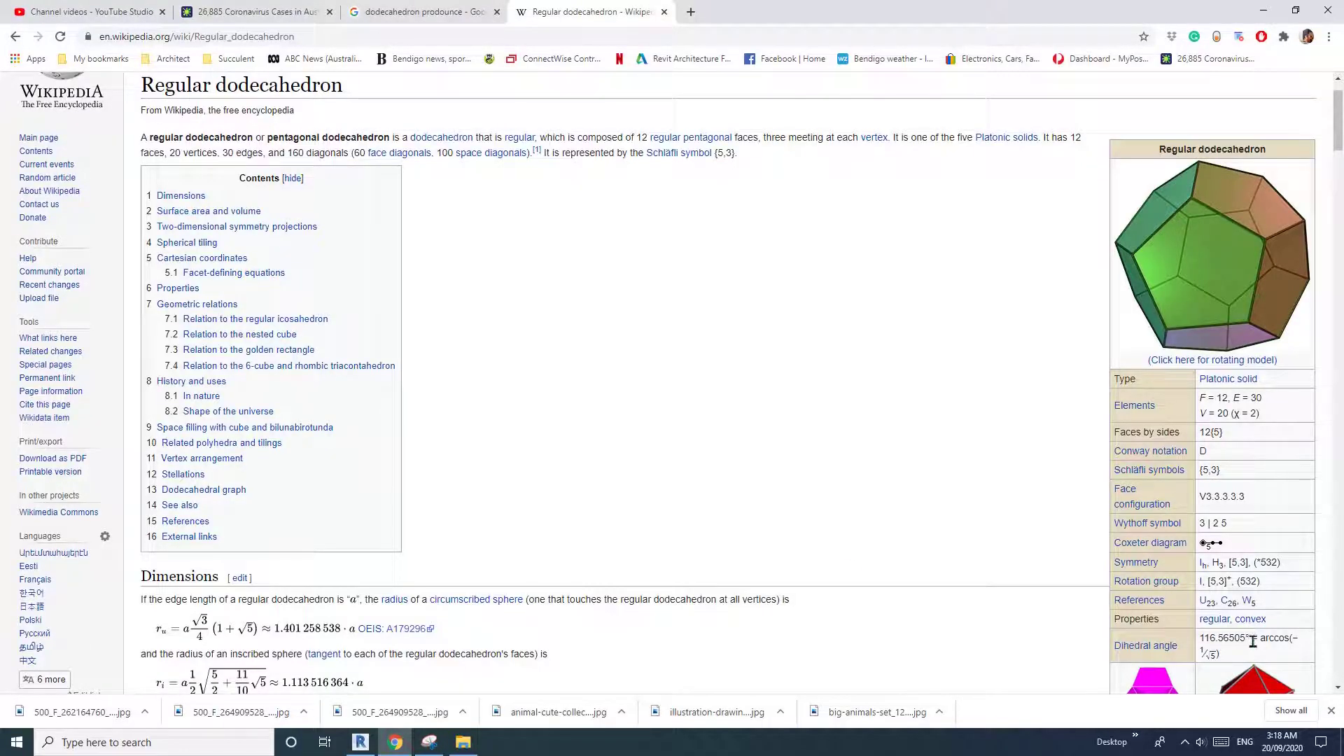
click(360, 742)
click(187, 273)
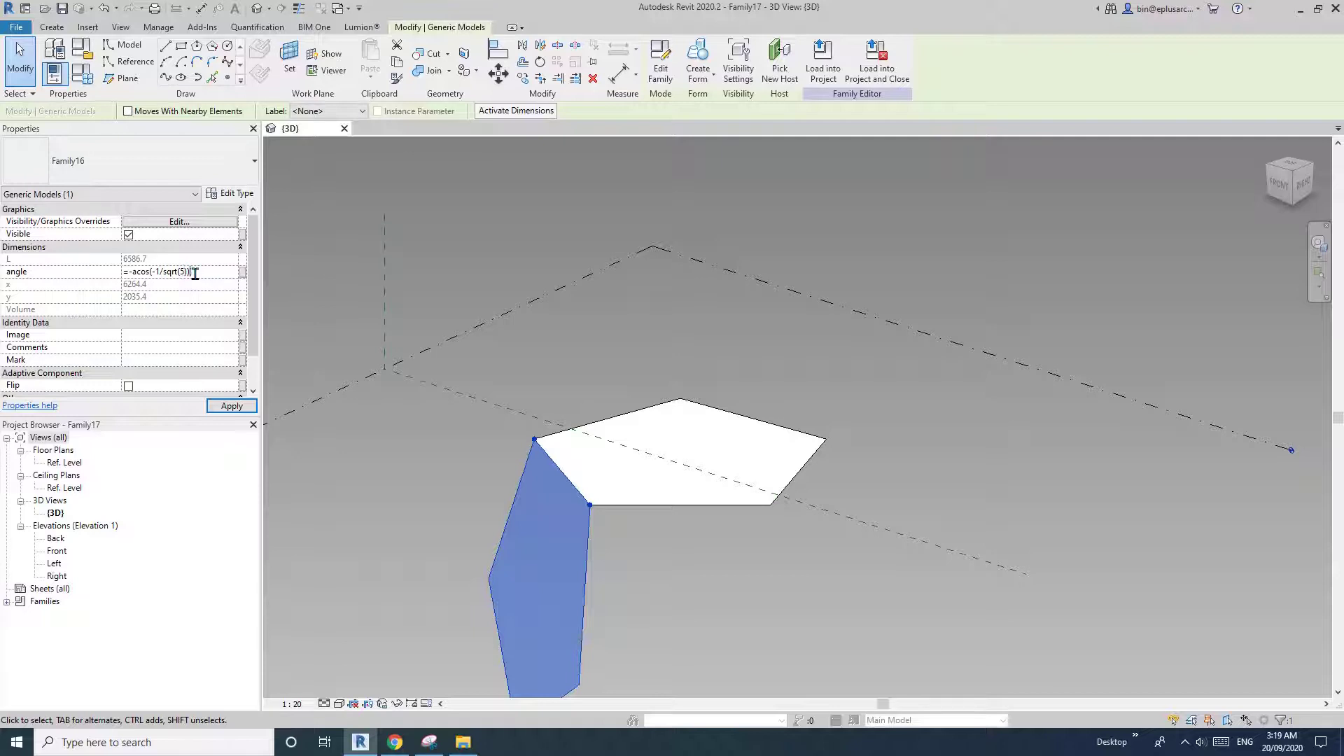
drag(195, 274, 126, 282)
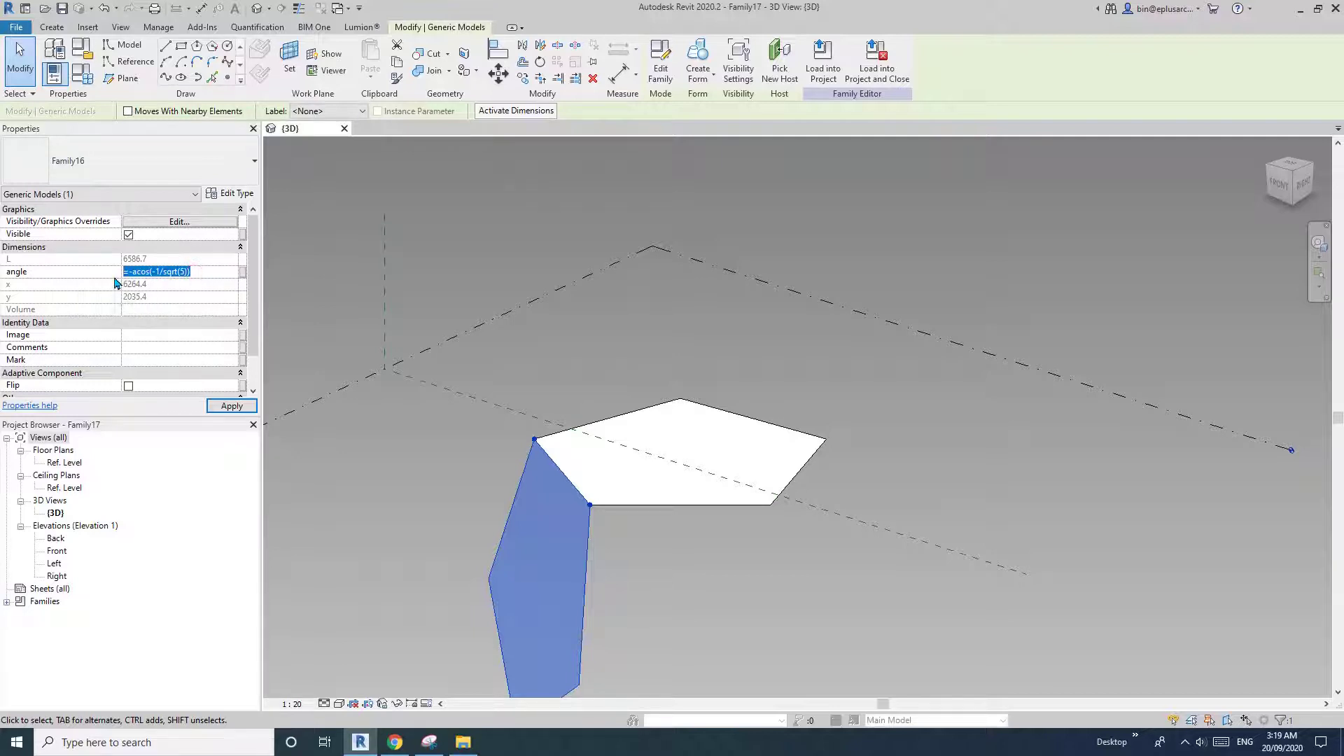
click(237, 407)
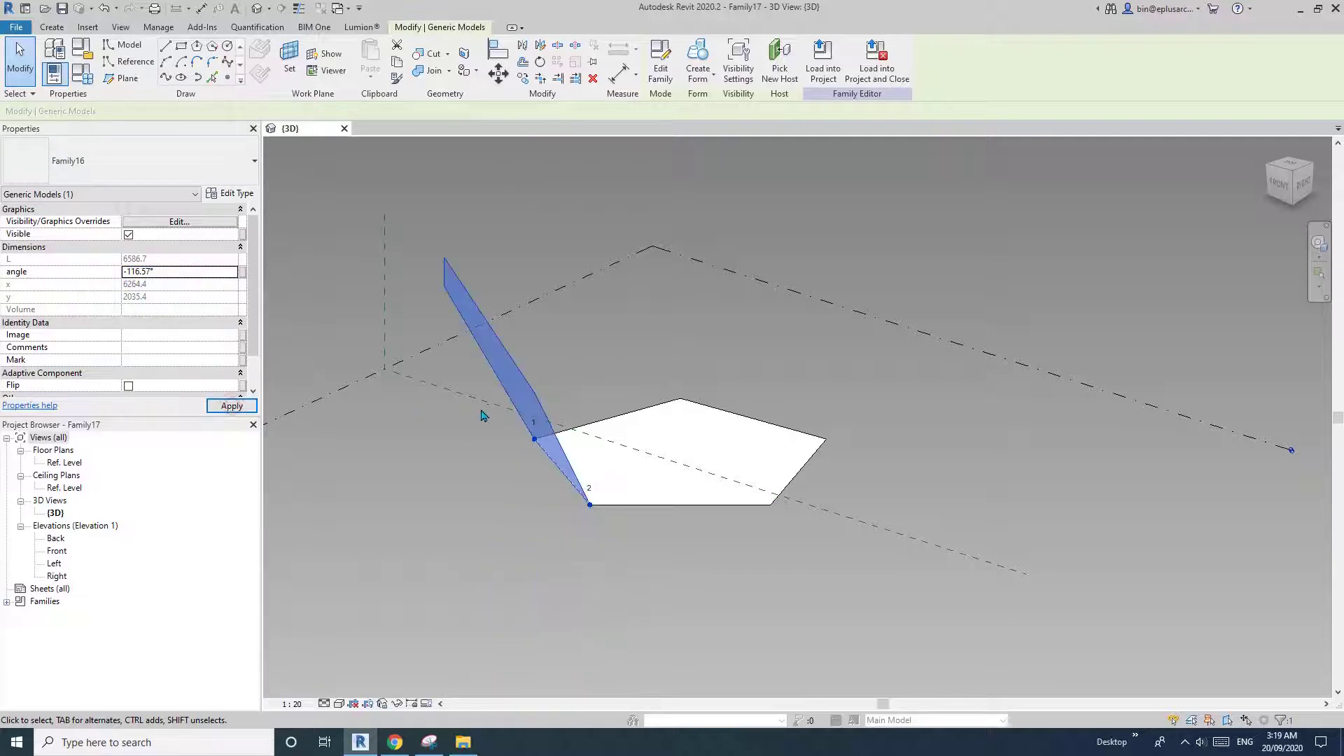
Inspect the fold between the two pentagons and compare it with the dihedral angle on the Wikipedia page.
scroll(483, 417, down, 2)
shift+middle_drag(527, 454, 551, 494)
click(532, 516)
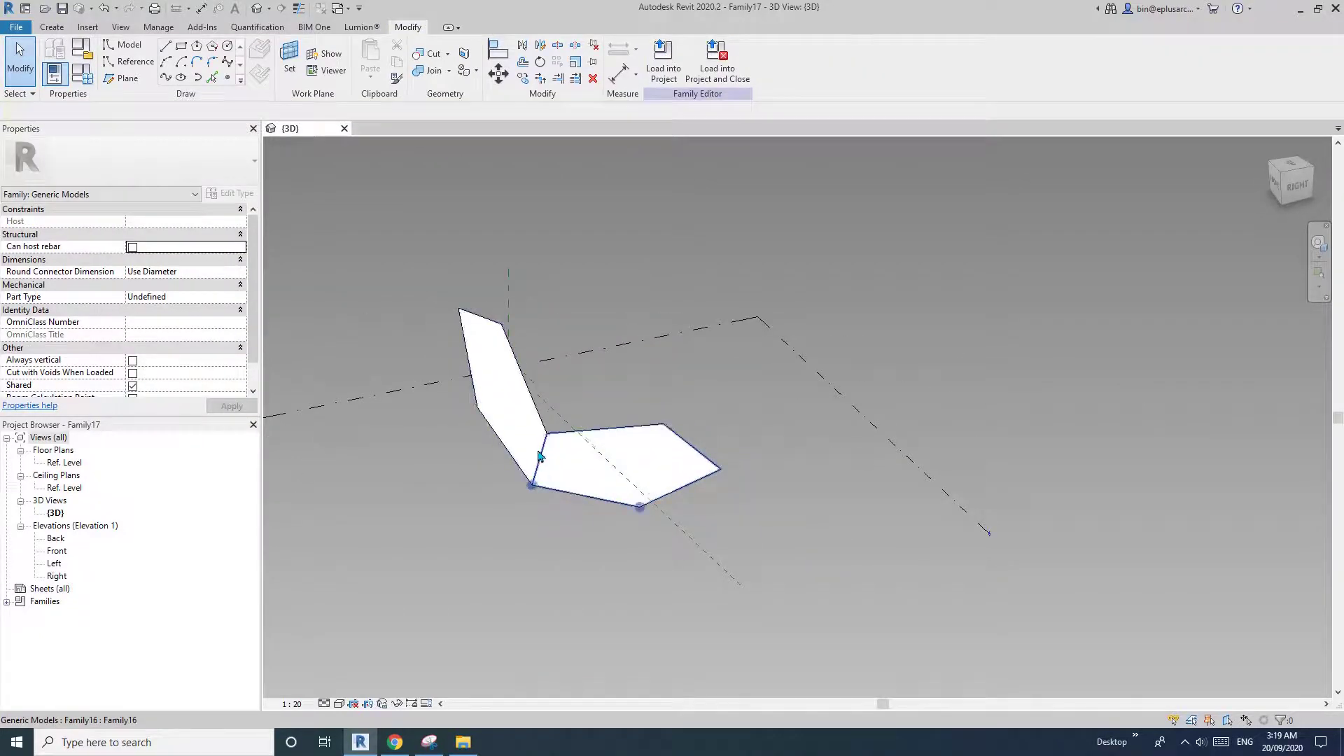
scroll(542, 452, up, 3)
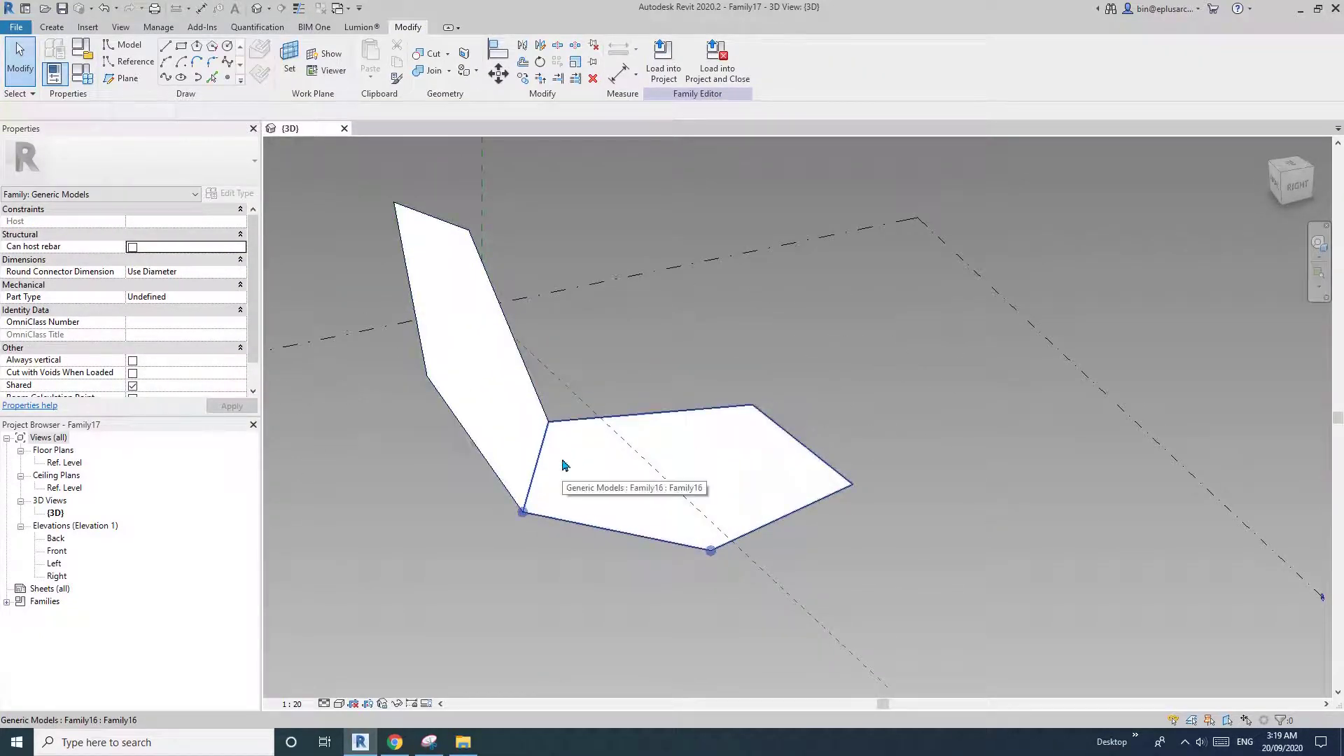
click(394, 745)
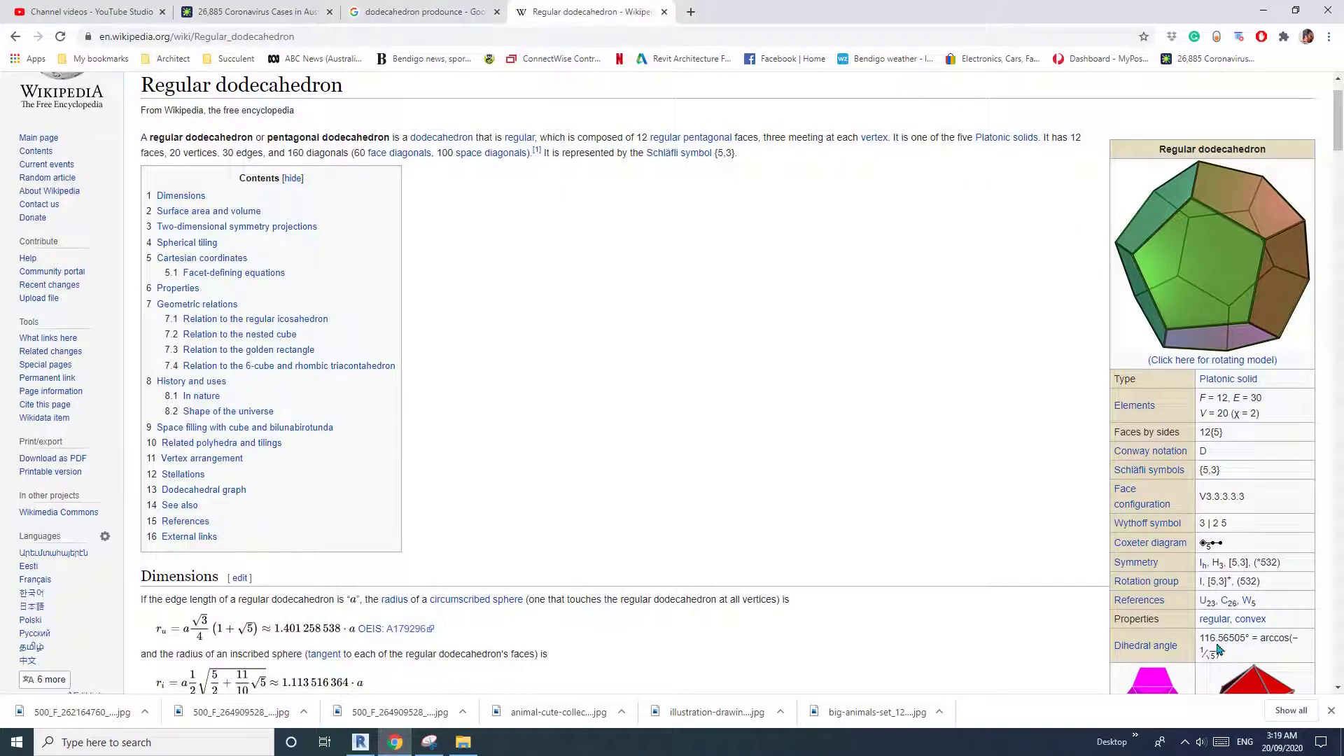
click(359, 742)
middle_drag(562, 479, 574, 517)
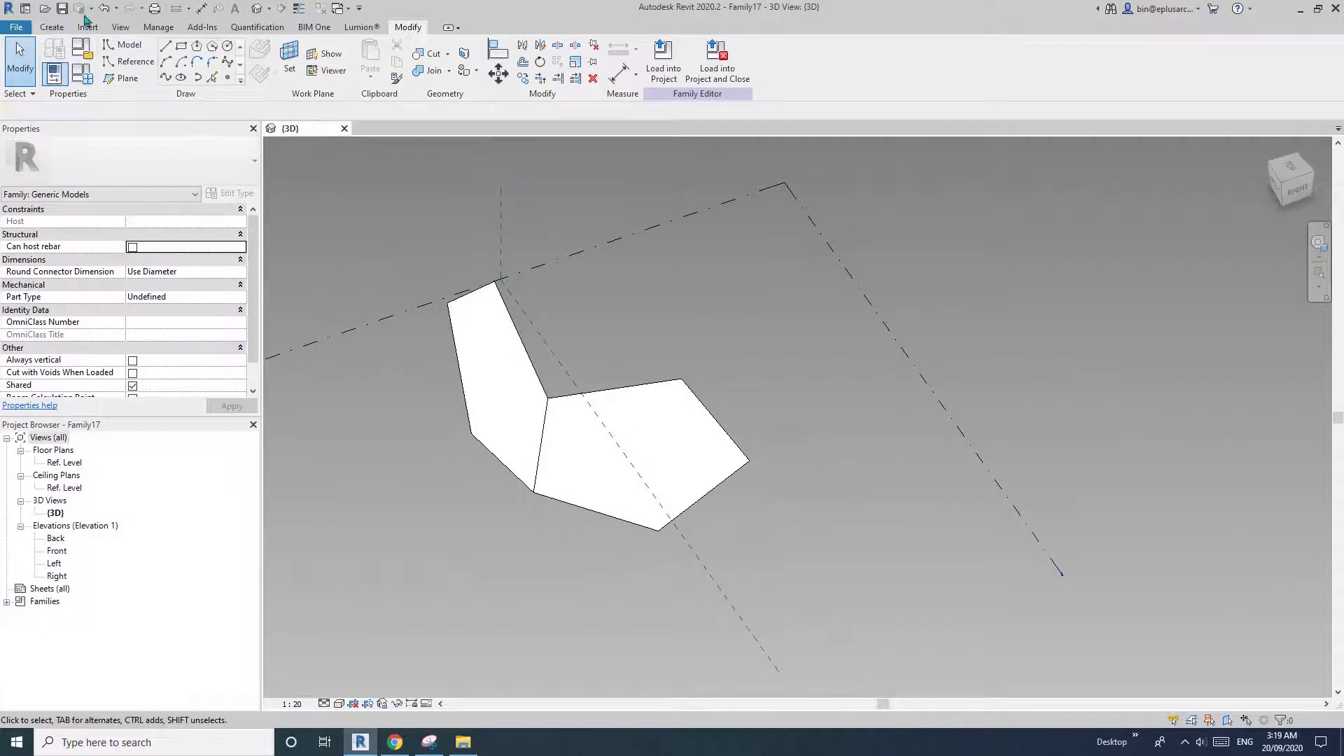
click(52, 27)
click(377, 61)
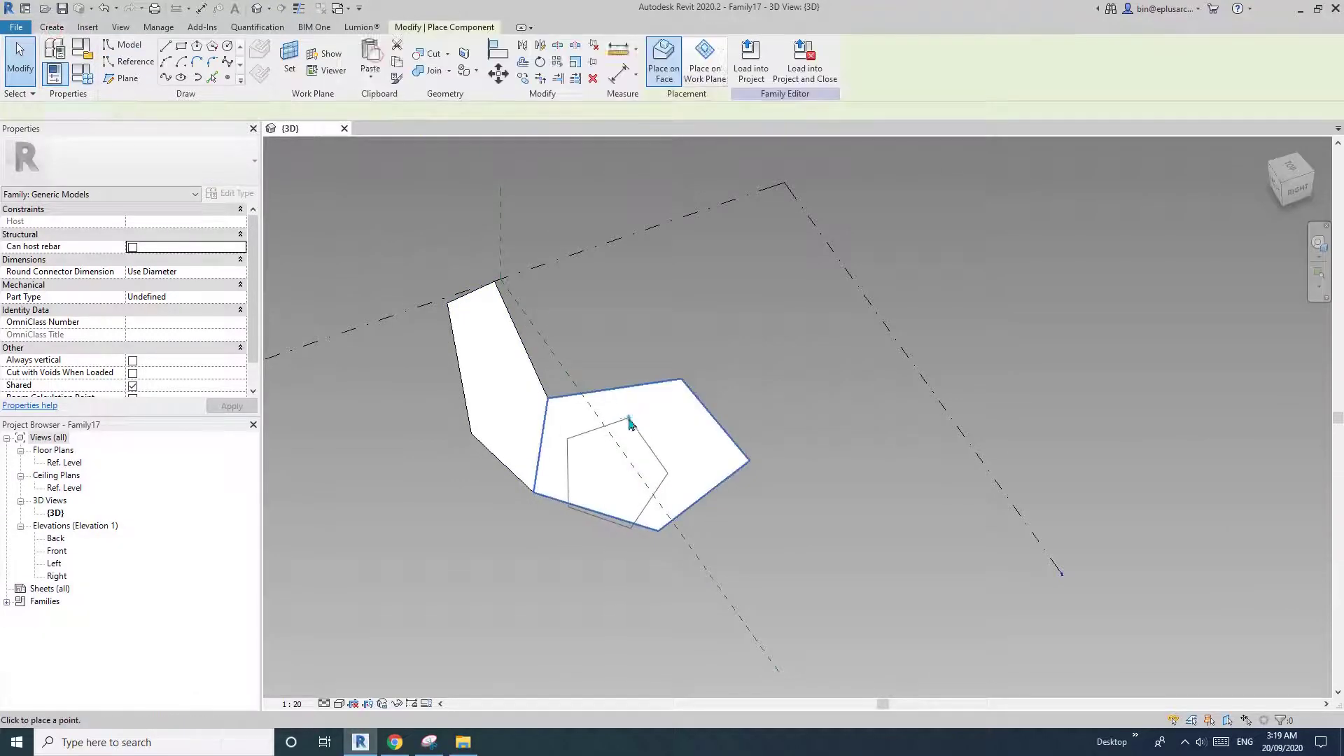
click(557, 498)
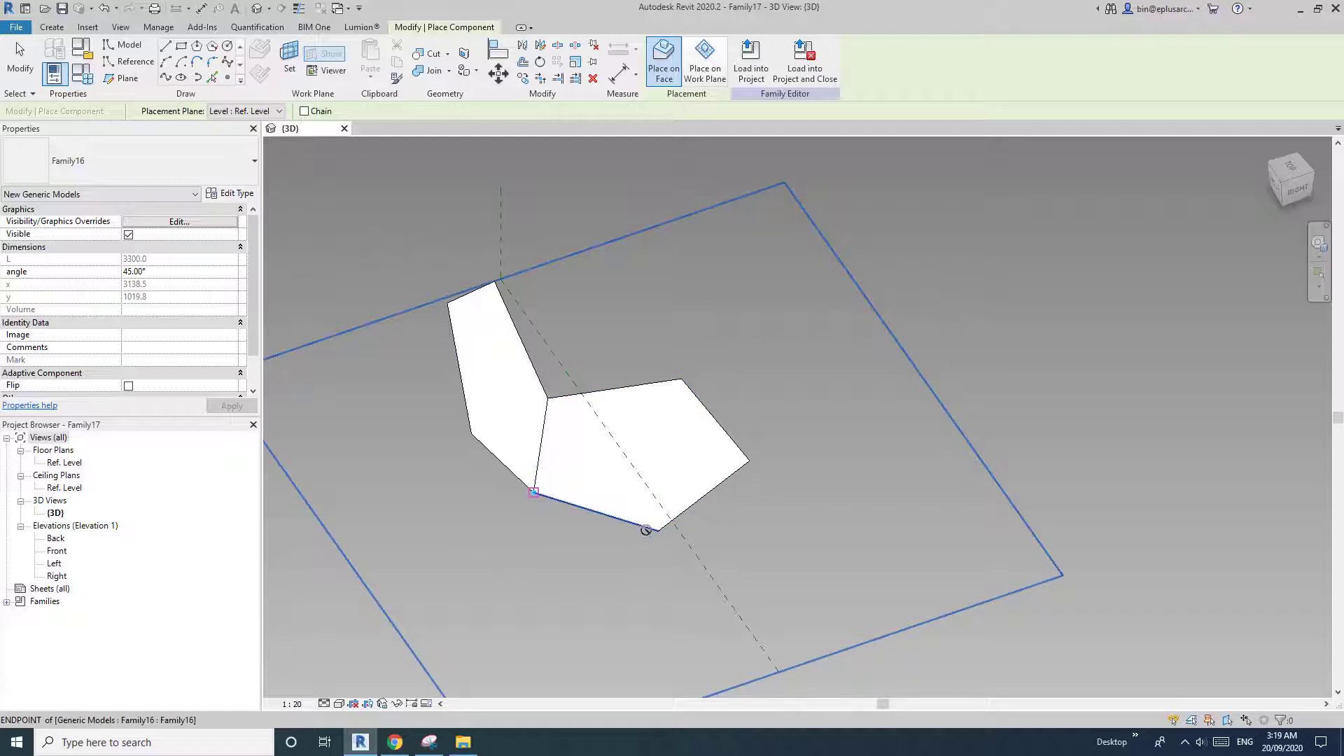
key(Escape)
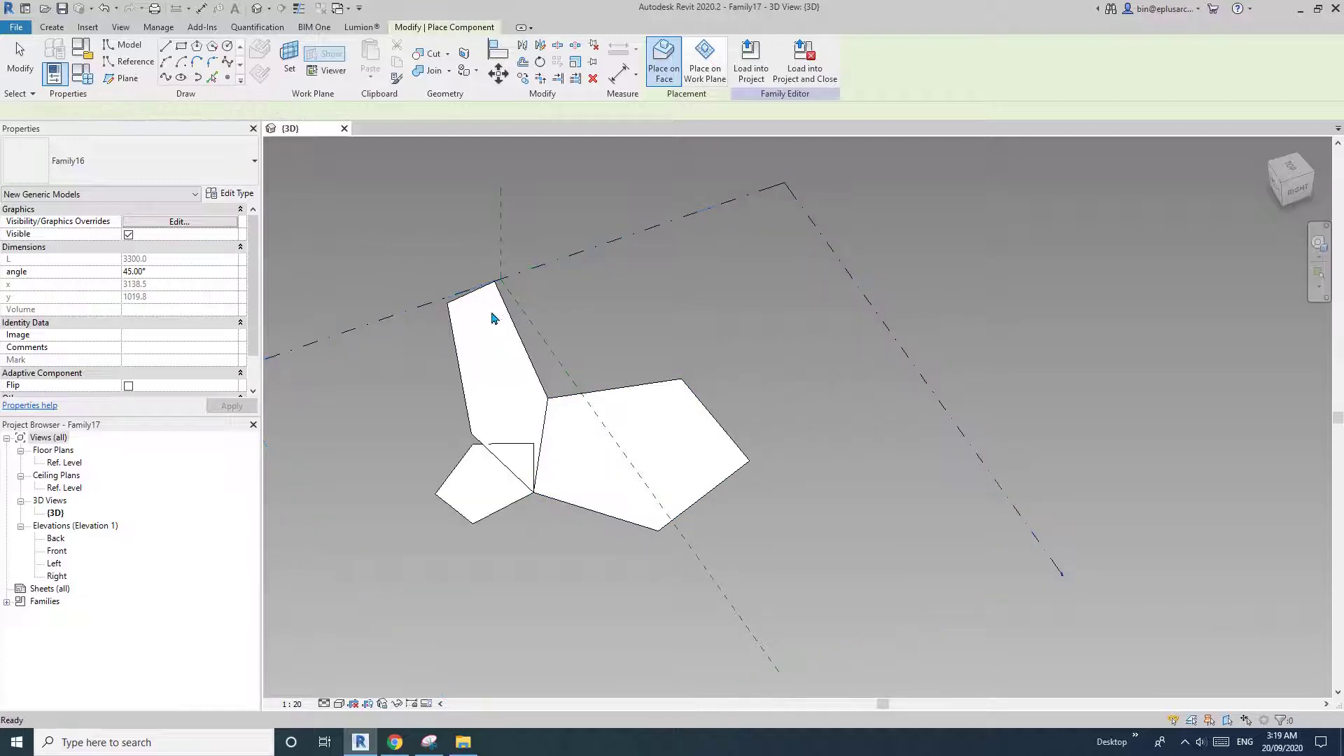
key(Escape)
click(488, 510)
key(Delete)
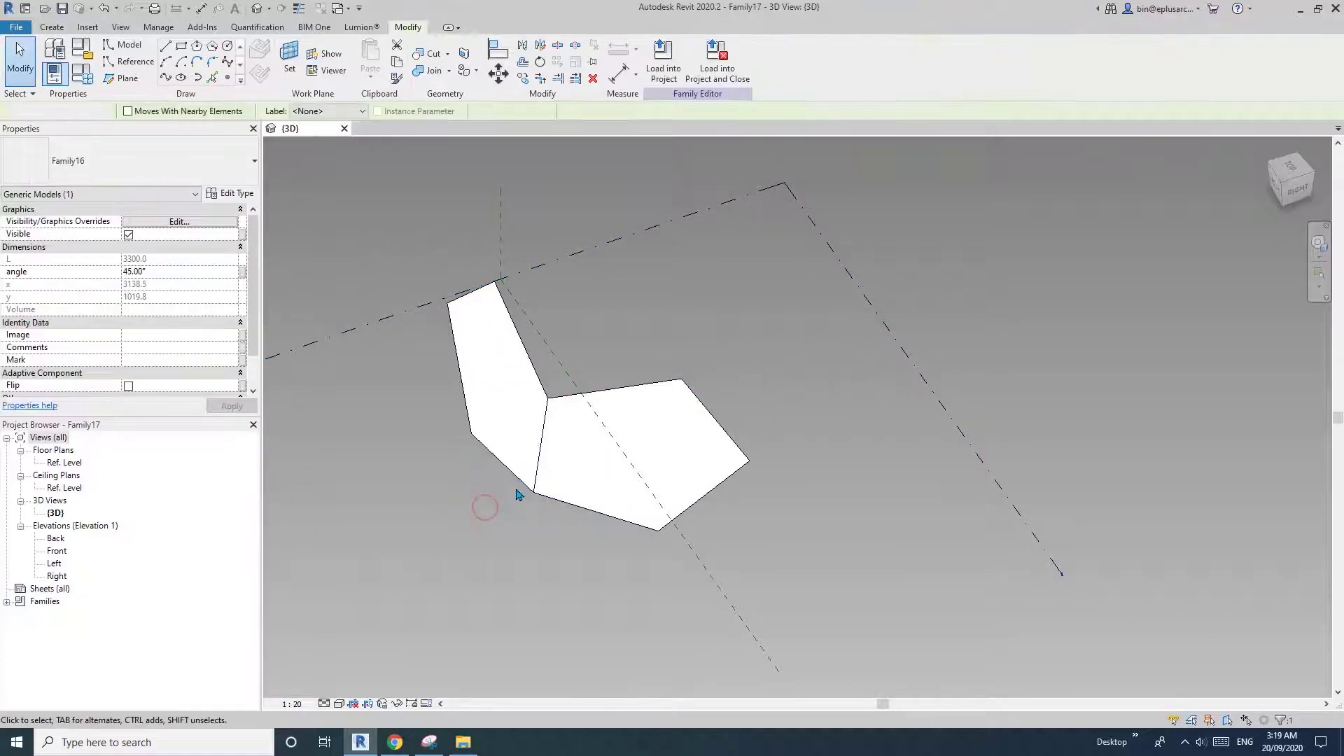
Place a third pentagon on the base pentagon's edge next to the second one, with its angle set to -116.57°.
shift+middle_drag(516, 493, 455, 497)
click(52, 26)
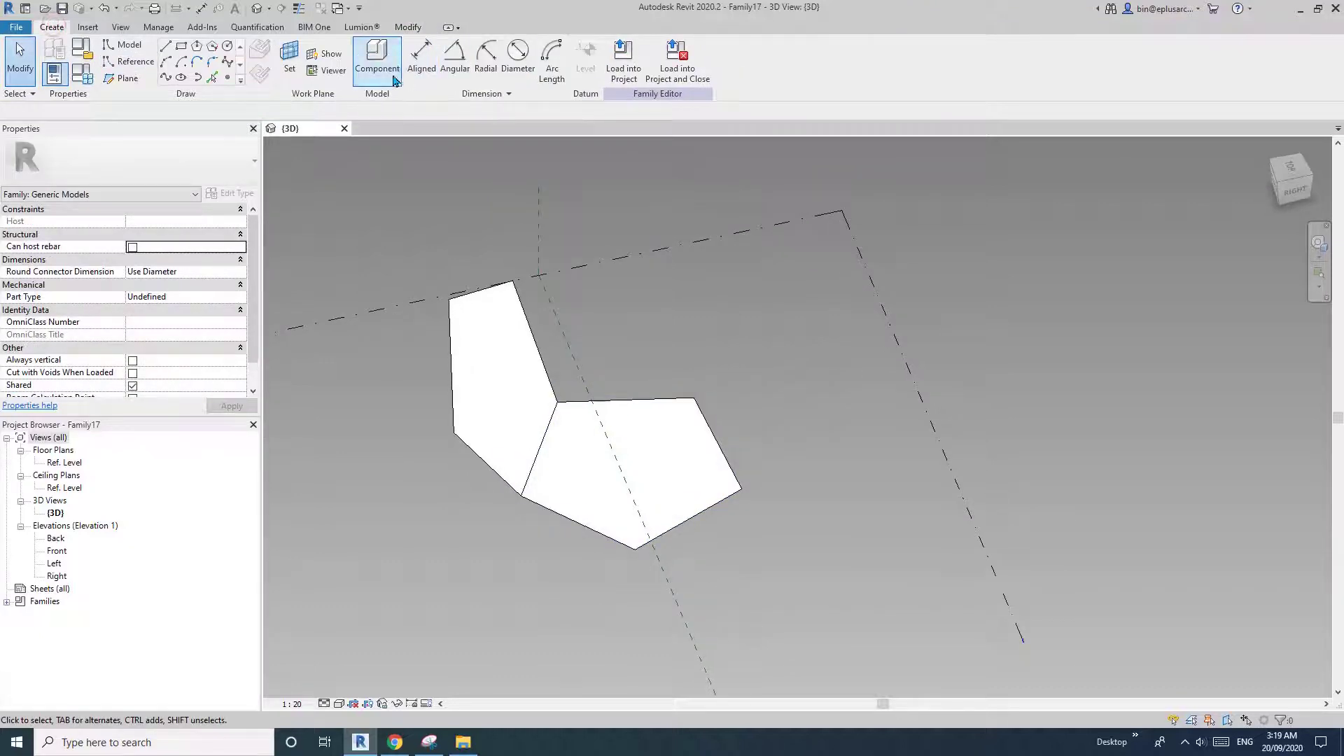
click(376, 56)
click(168, 273)
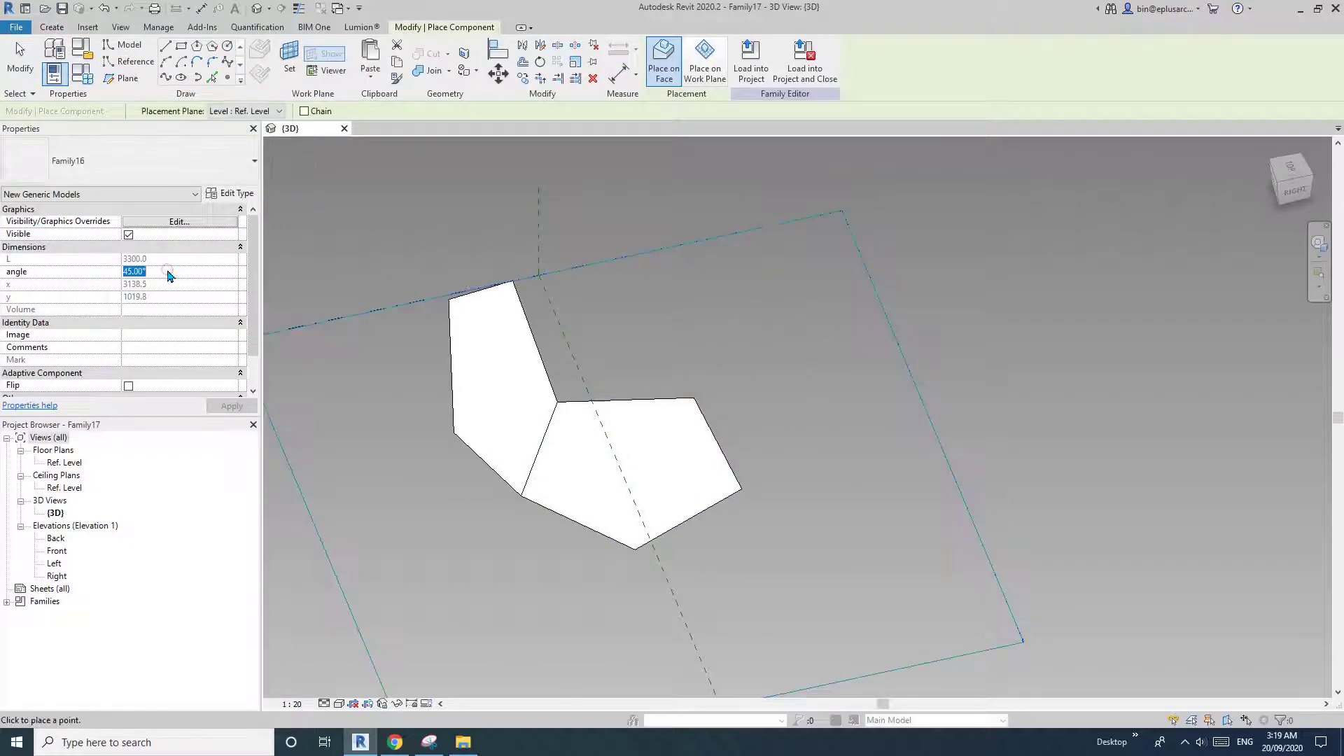
key(Return)
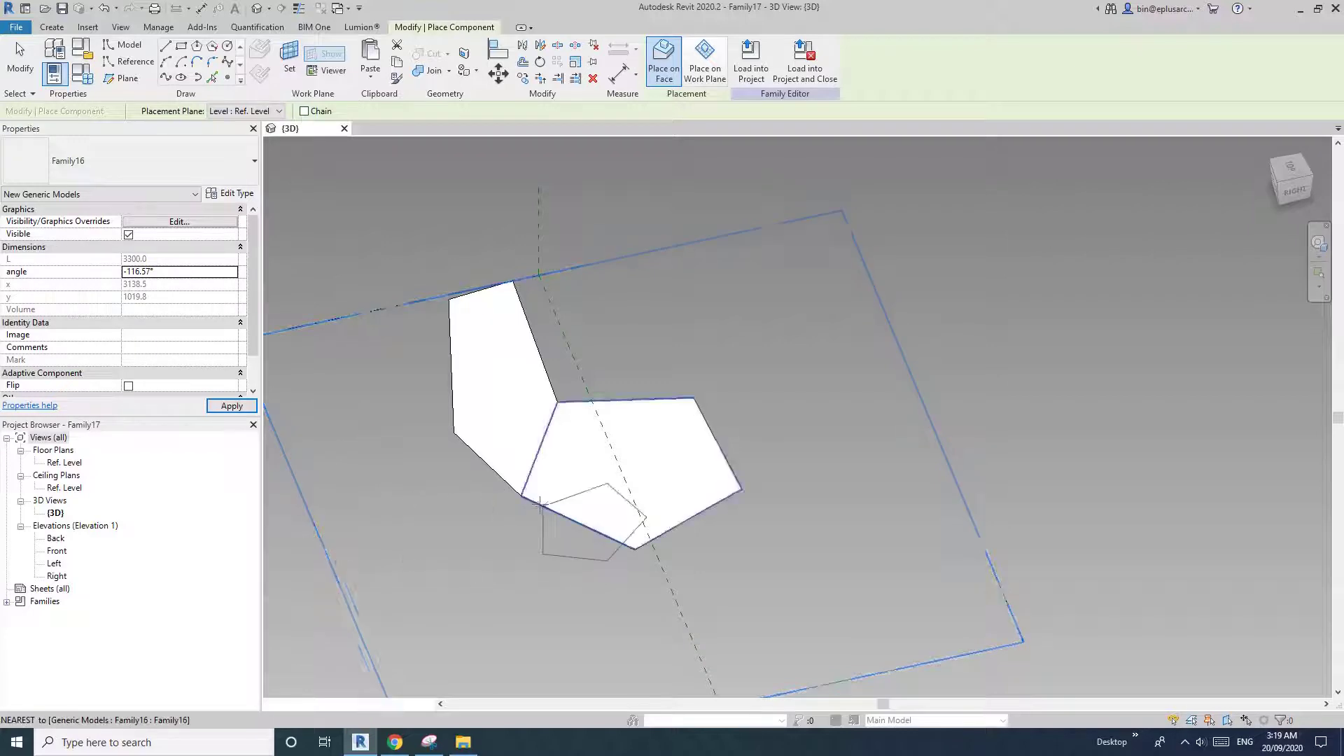
click(523, 496)
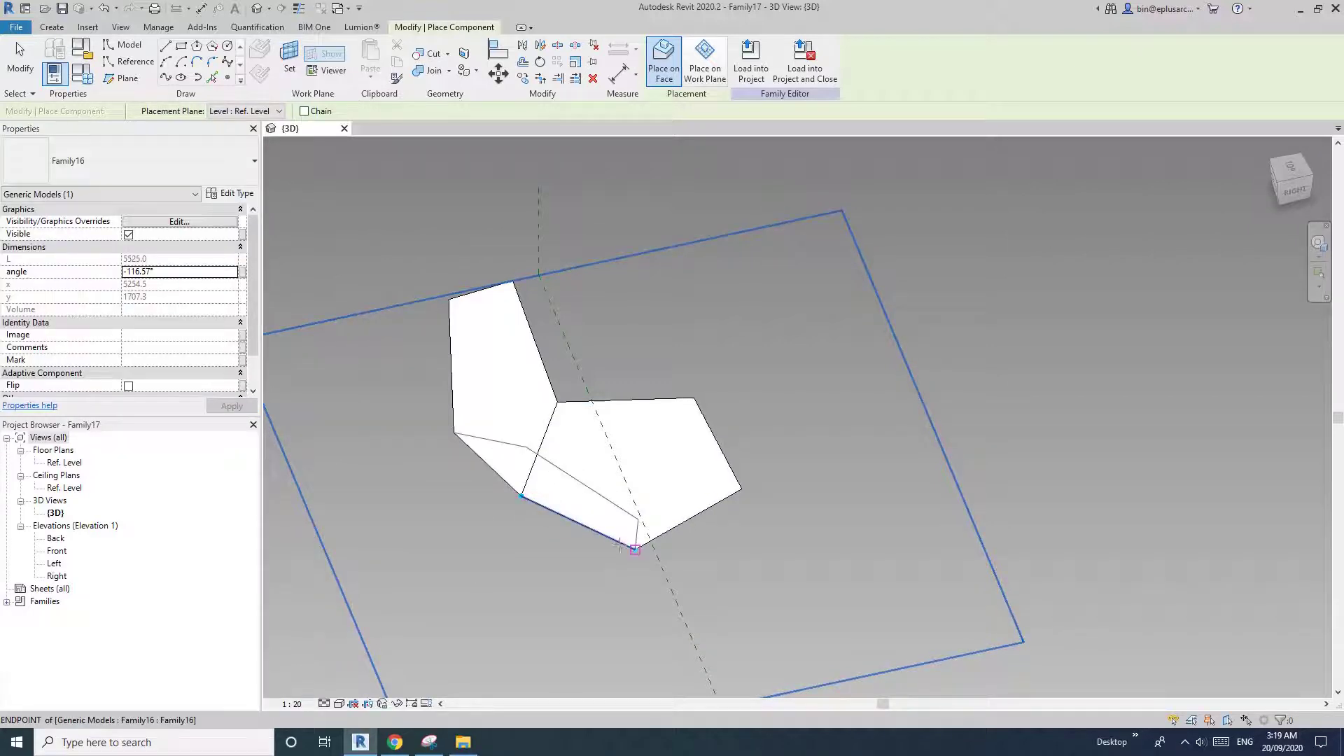
click(619, 546)
Place a -116.57° pentagon on each remaining free edge of the base pentagon to complete the lower ring.
shift+middle_drag(633, 553, 573, 459)
click(569, 457)
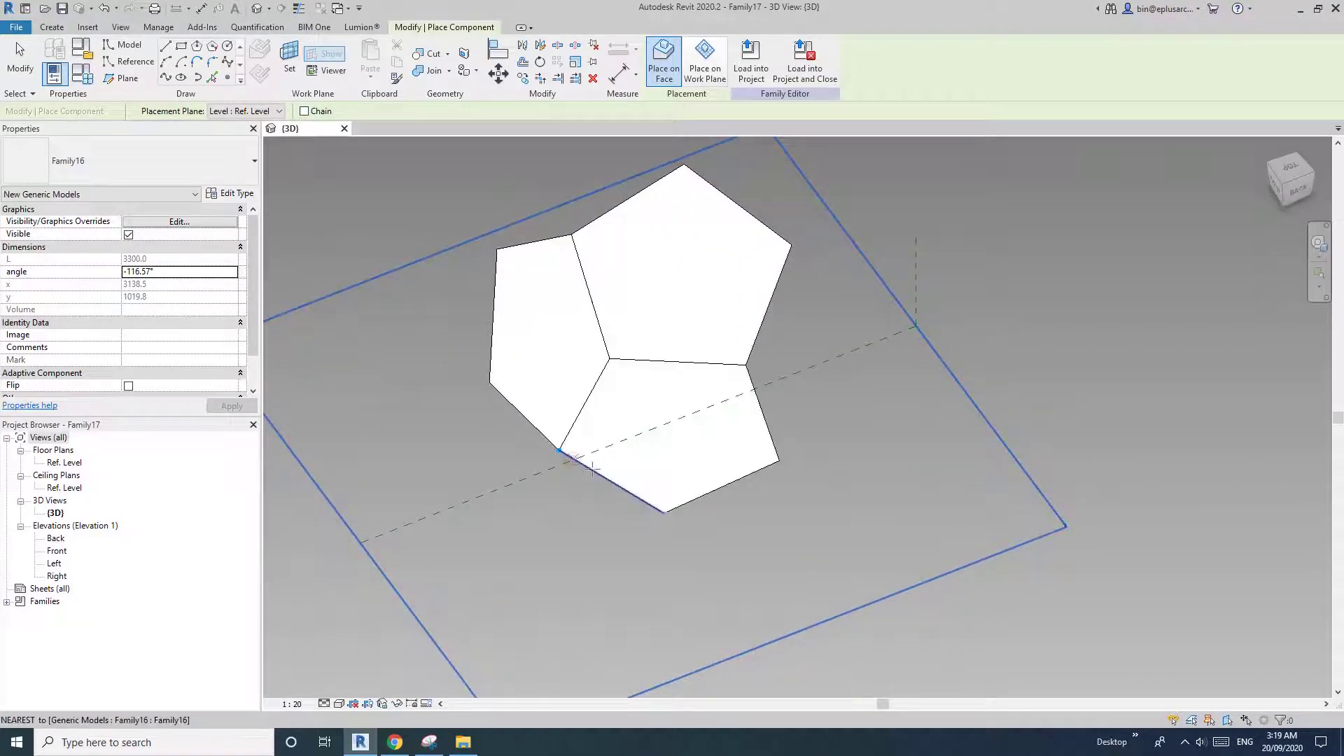
click(653, 507)
shift+middle_drag(653, 507, 464, 408)
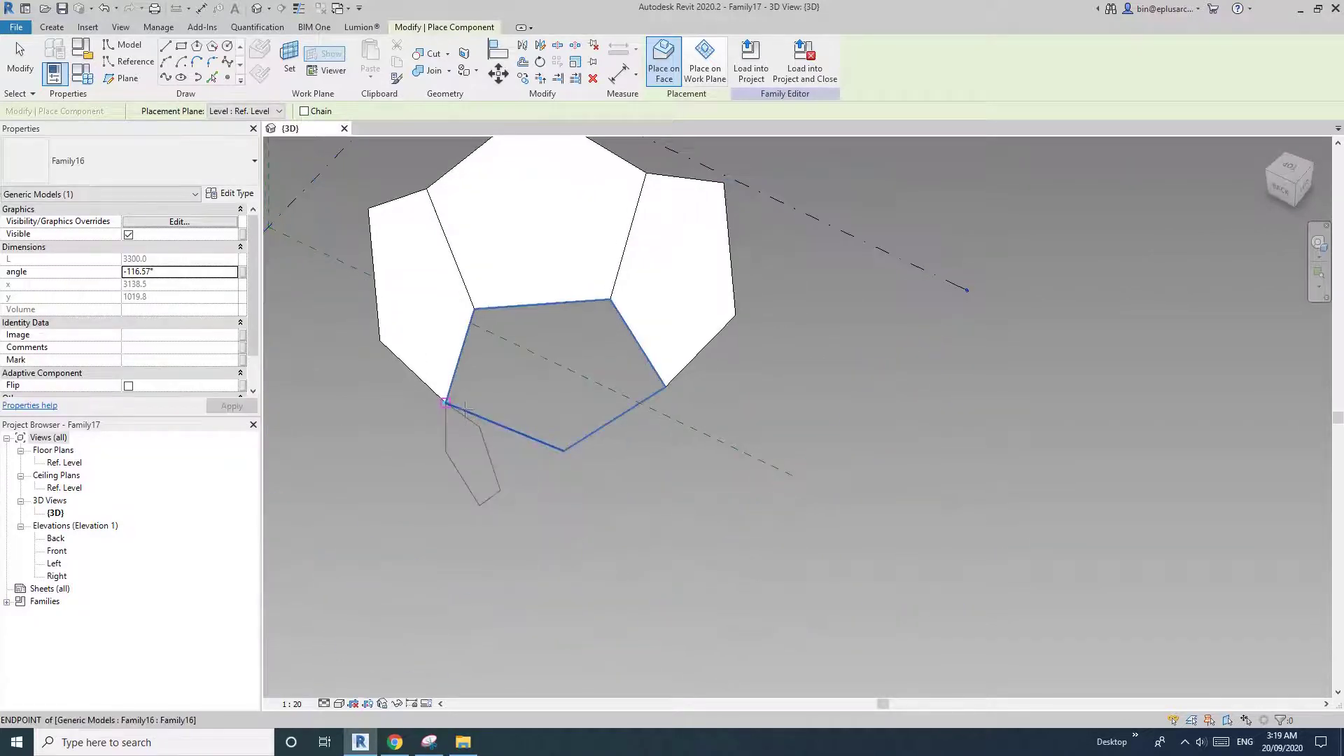
click(464, 408)
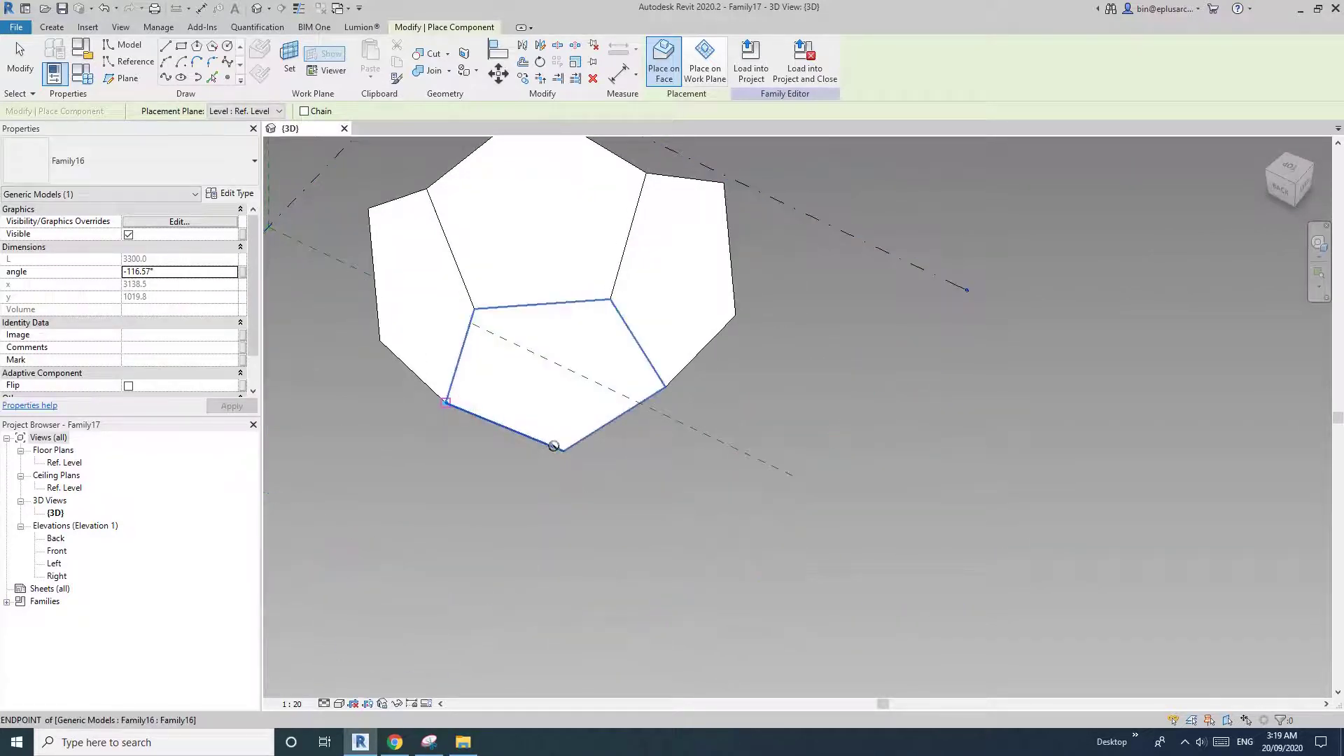
shift+middle_drag(611, 443, 465, 420)
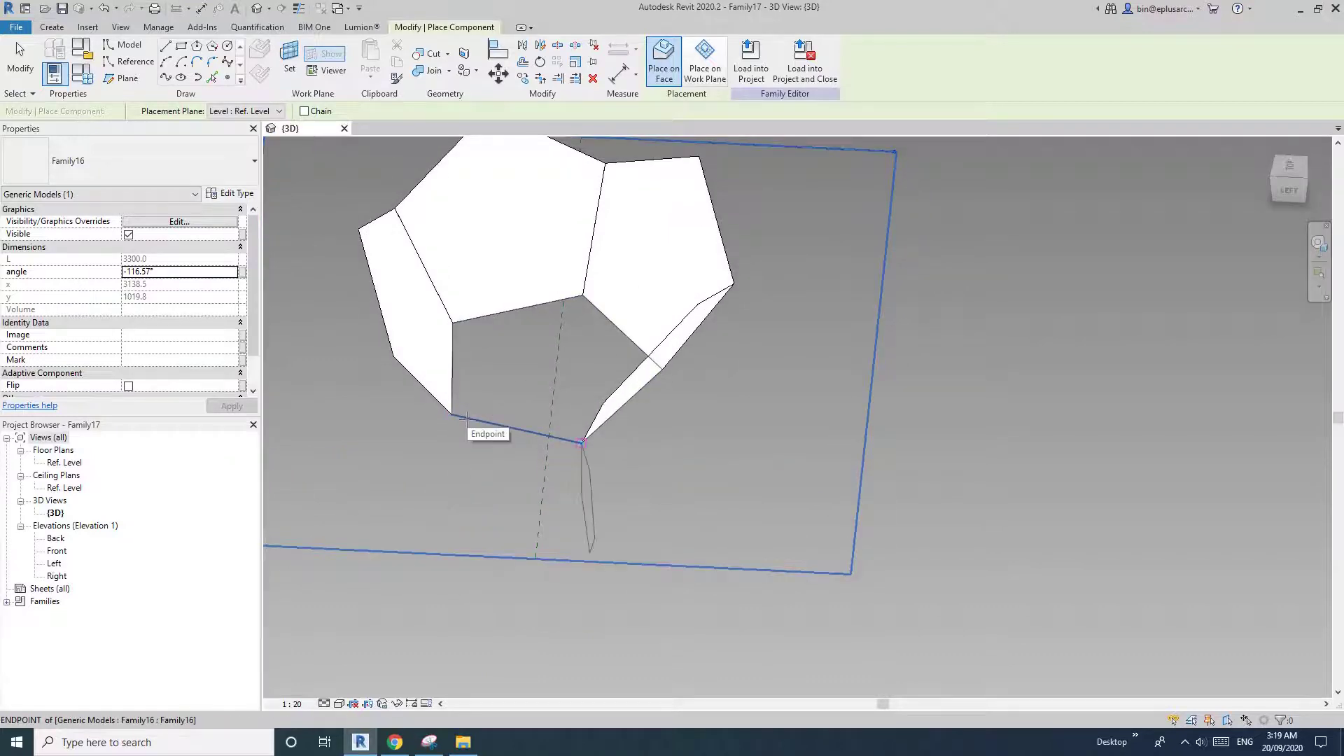
click(464, 417)
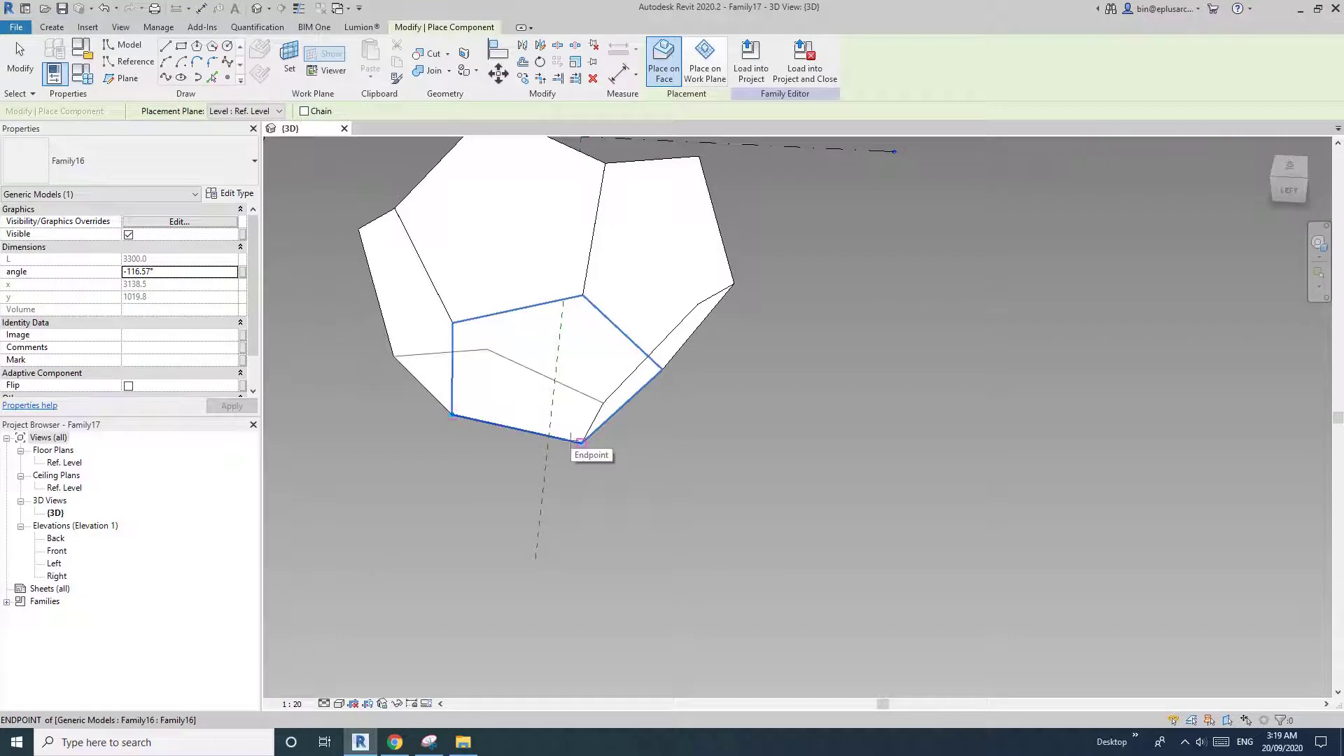
click(579, 441)
Start the upper ring by placing -116.57° pentagons from endpoint to endpoint along the upper edges of the lower ring.
shift+middle_drag(579, 441, 648, 476)
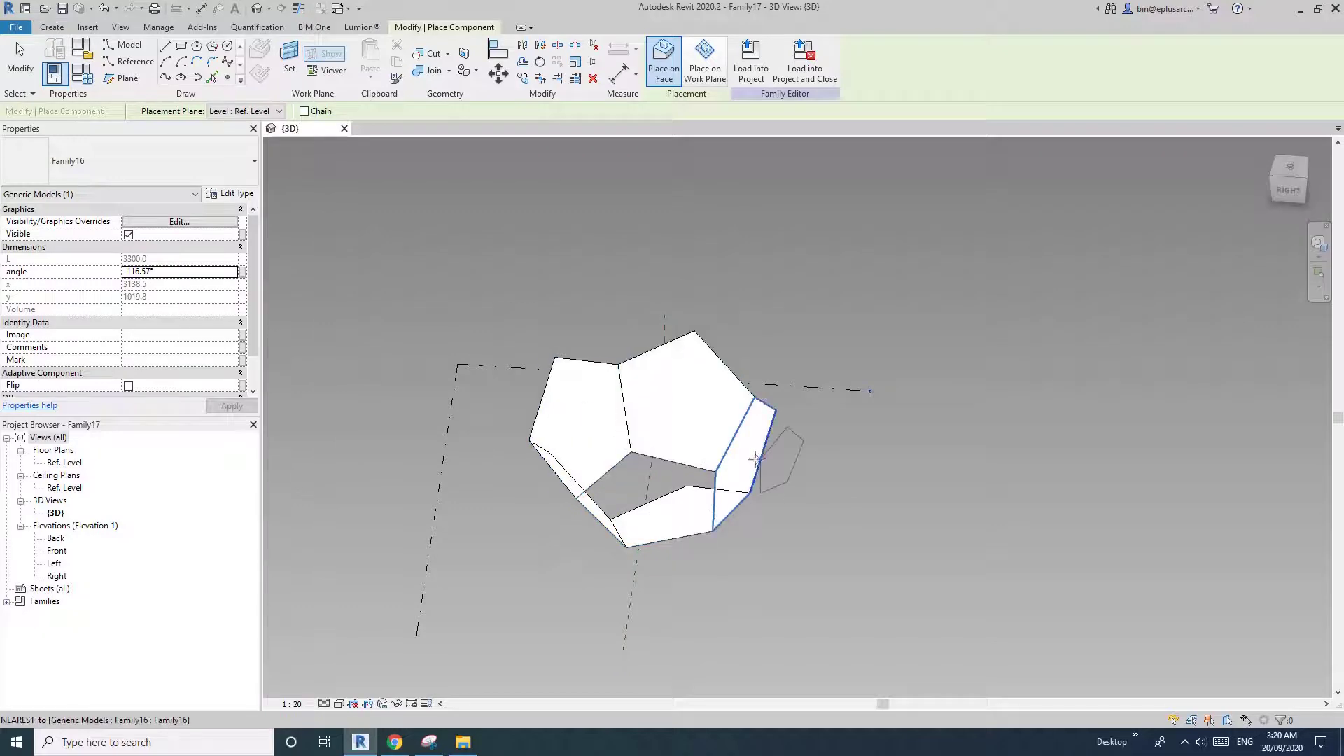
mouse_move(707, 441)
shift+middle_down()
mouse_move(730, 432)
mouse_move(714, 420)
mouse_move(771, 366)
mouse_move(616, 342)
mouse_move(700, 322)
mouse_move(714, 366)
mouse_move(739, 309)
mouse_move(556, 544)
mouse_move(625, 500)
mouse_move(726, 392)
mouse_move(711, 420)
shift+middle_up()
scroll(625, 500, down, 1)
scroll(711, 421, up, 3)
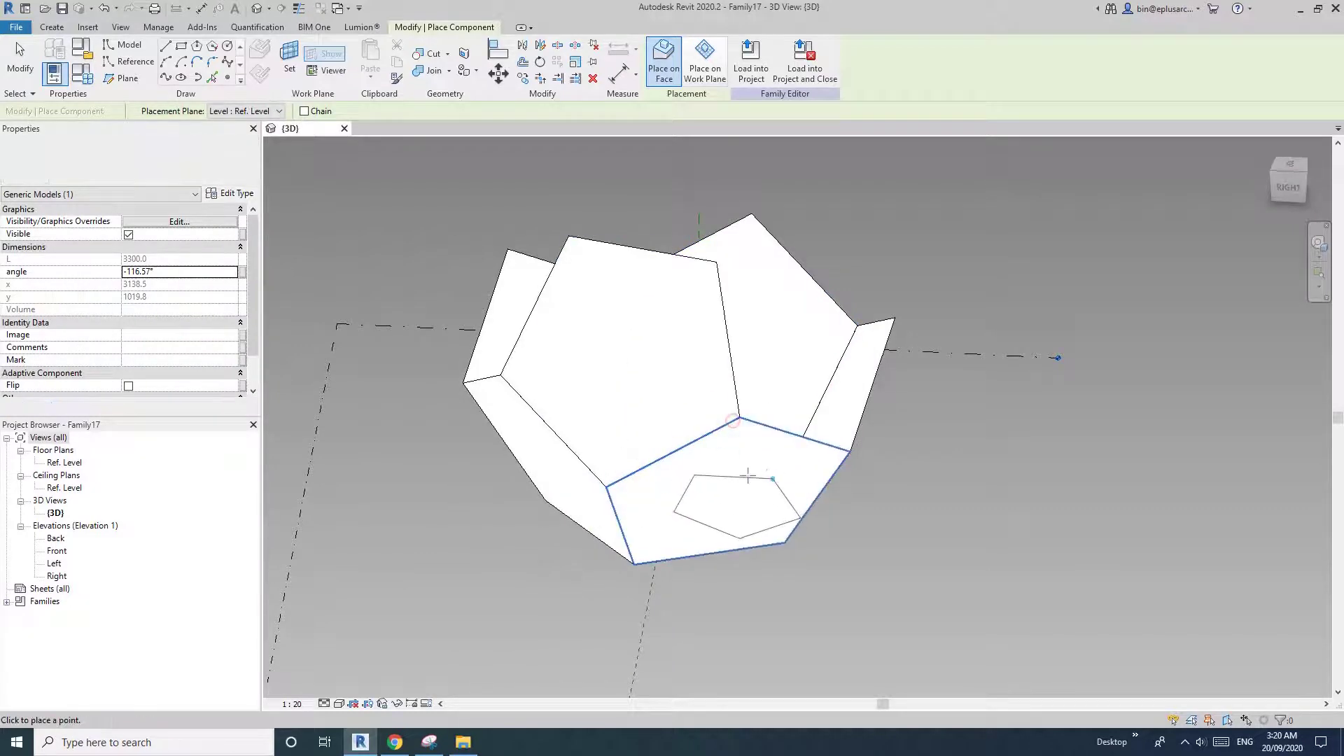
shift+middle_drag(721, 494, 556, 516)
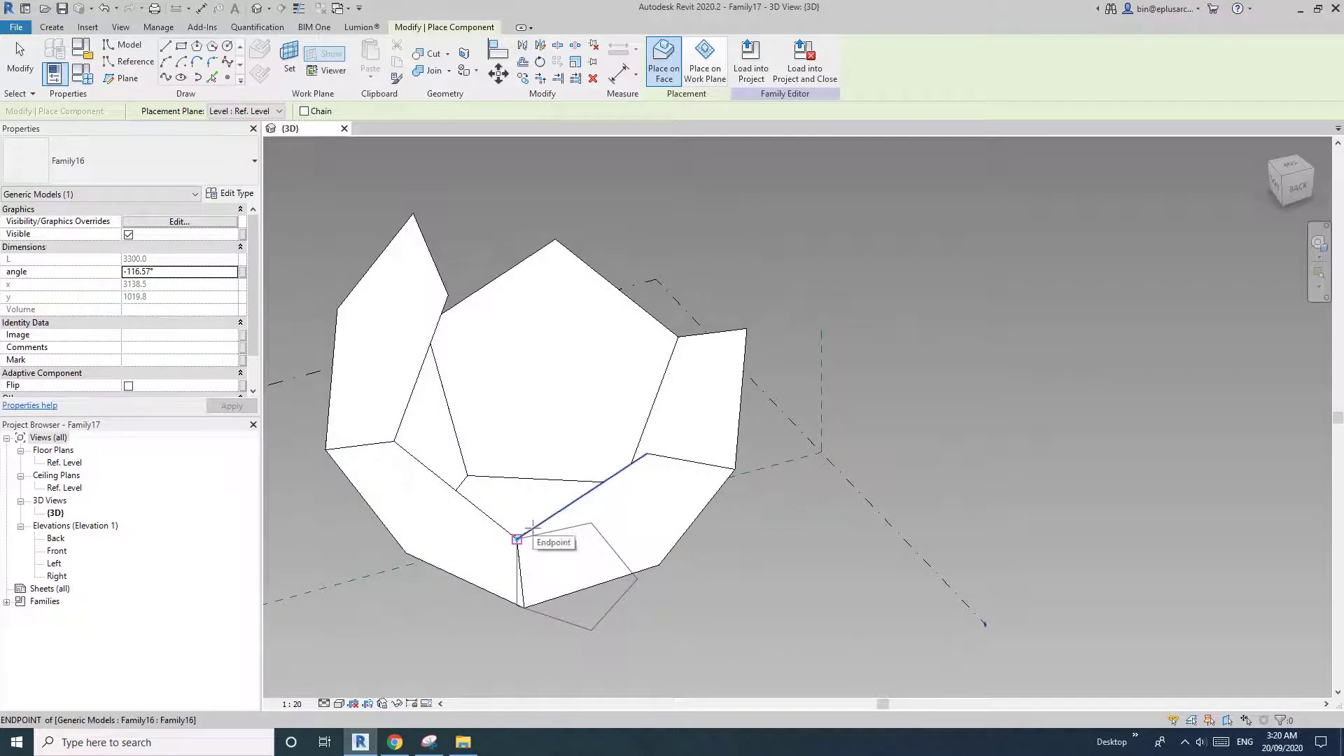
click(532, 527)
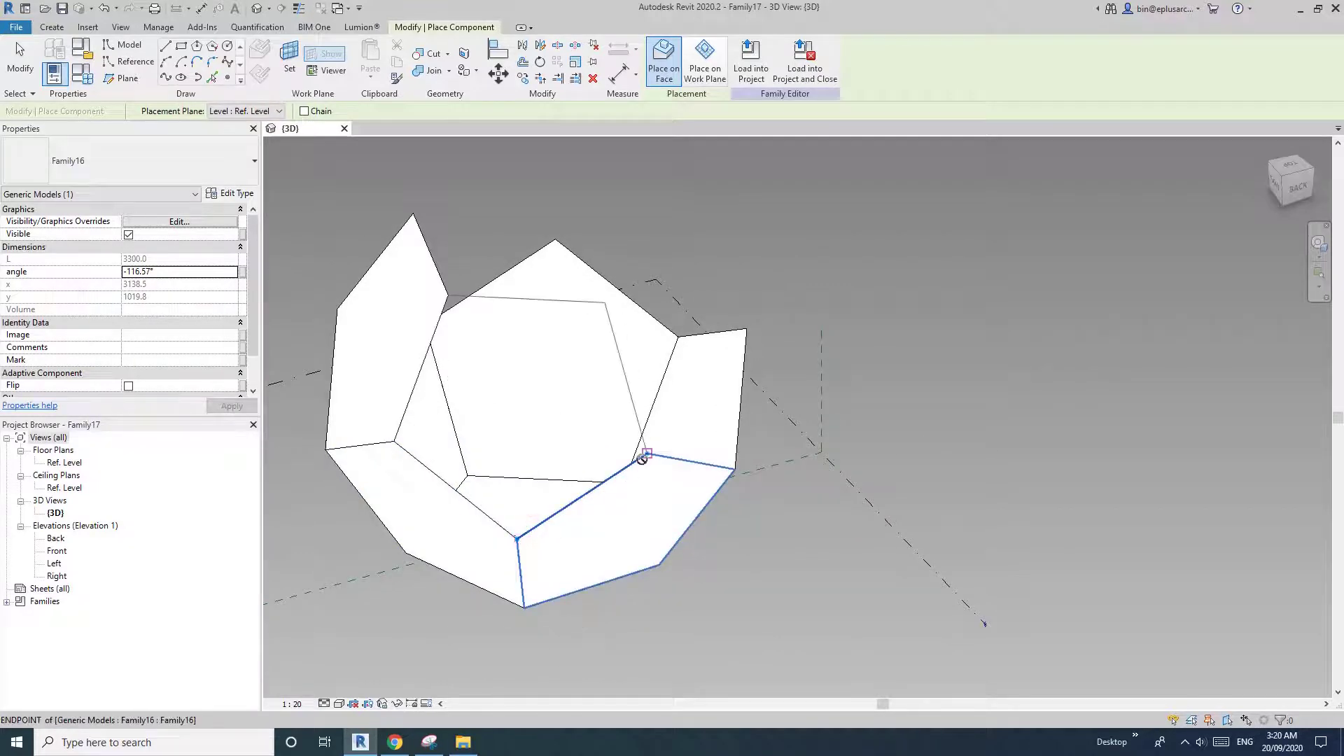
shift+middle_drag(615, 483, 515, 498)
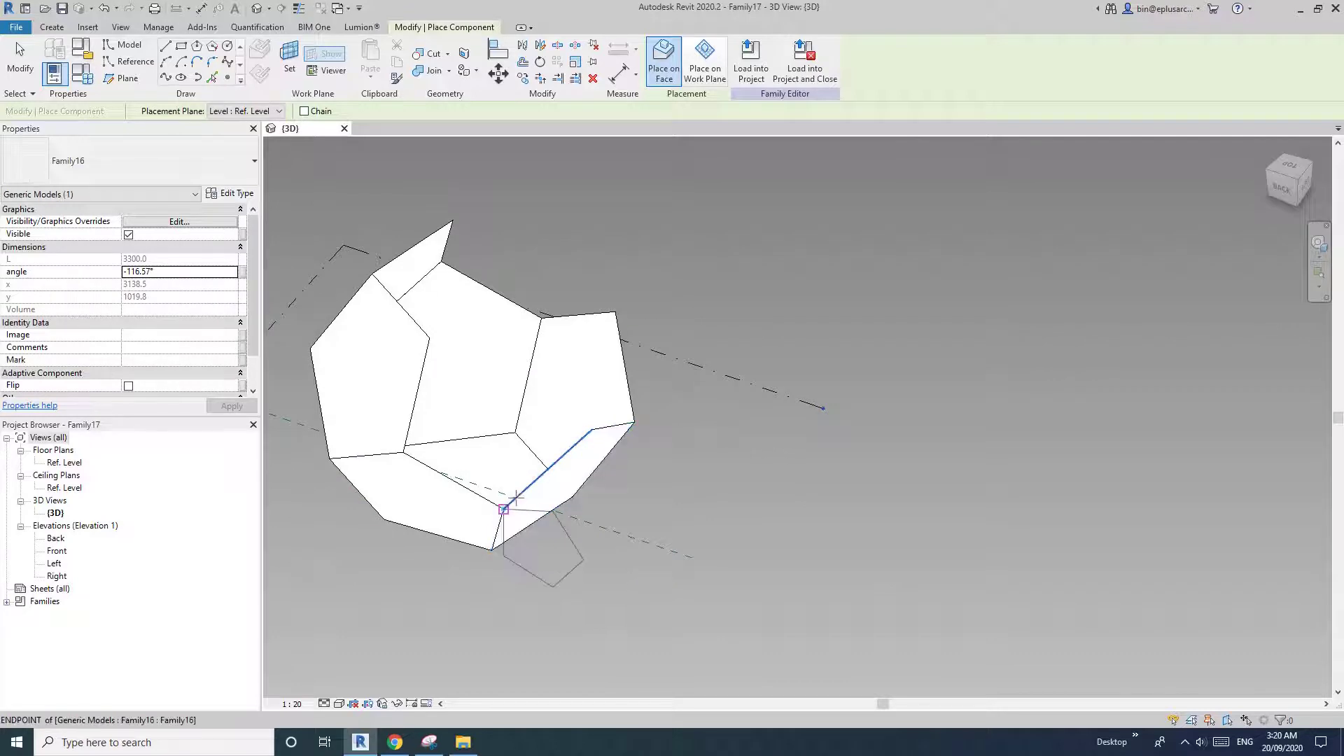
click(515, 498)
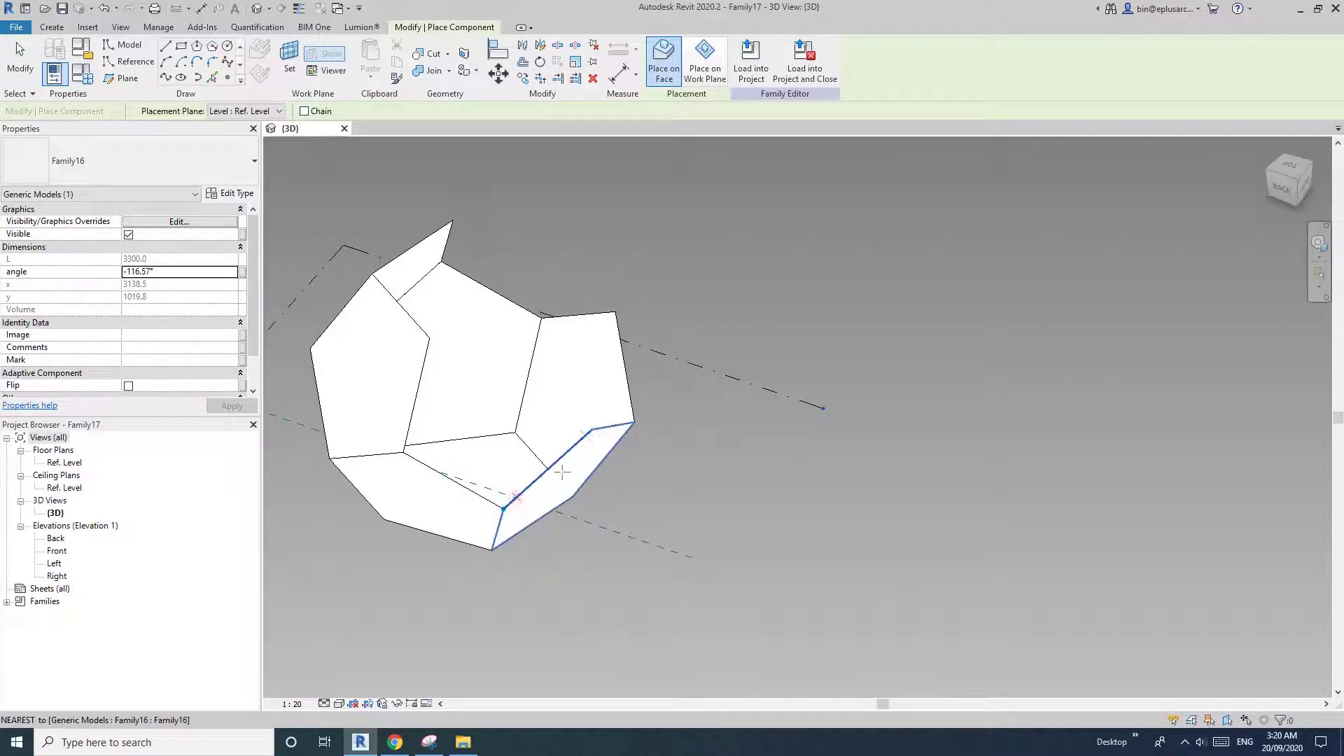
click(591, 429)
key(Escape)
key(Escape)
Fill the remaining gaps in the upper ring with -116.57° pentagons snapped to the edges of the neighbouring faces.
mouse_move(593, 521)
shift+middle_down()
mouse_move(684, 543)
mouse_move(573, 534)
mouse_move(594, 511)
mouse_move(614, 540)
mouse_move(600, 509)
shift+middle_up()
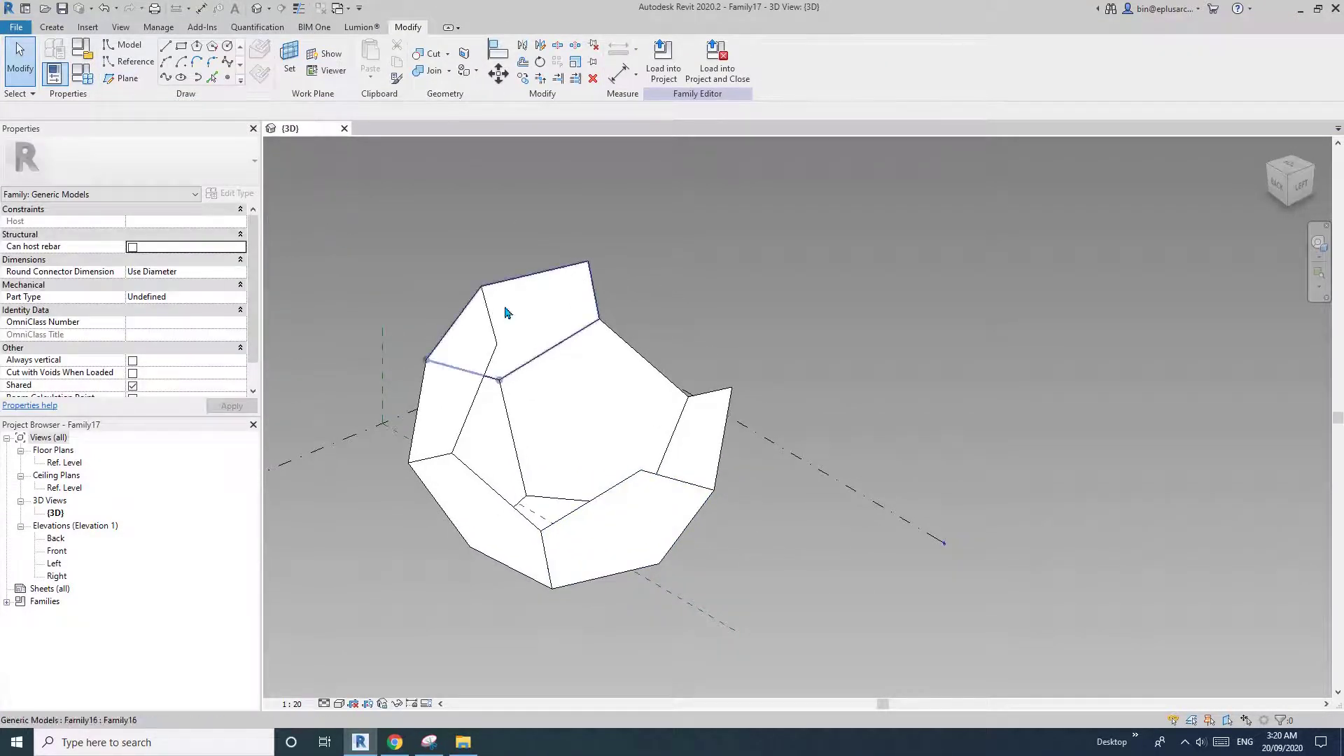
shift+middle_drag(561, 378, 546, 378)
click(51, 26)
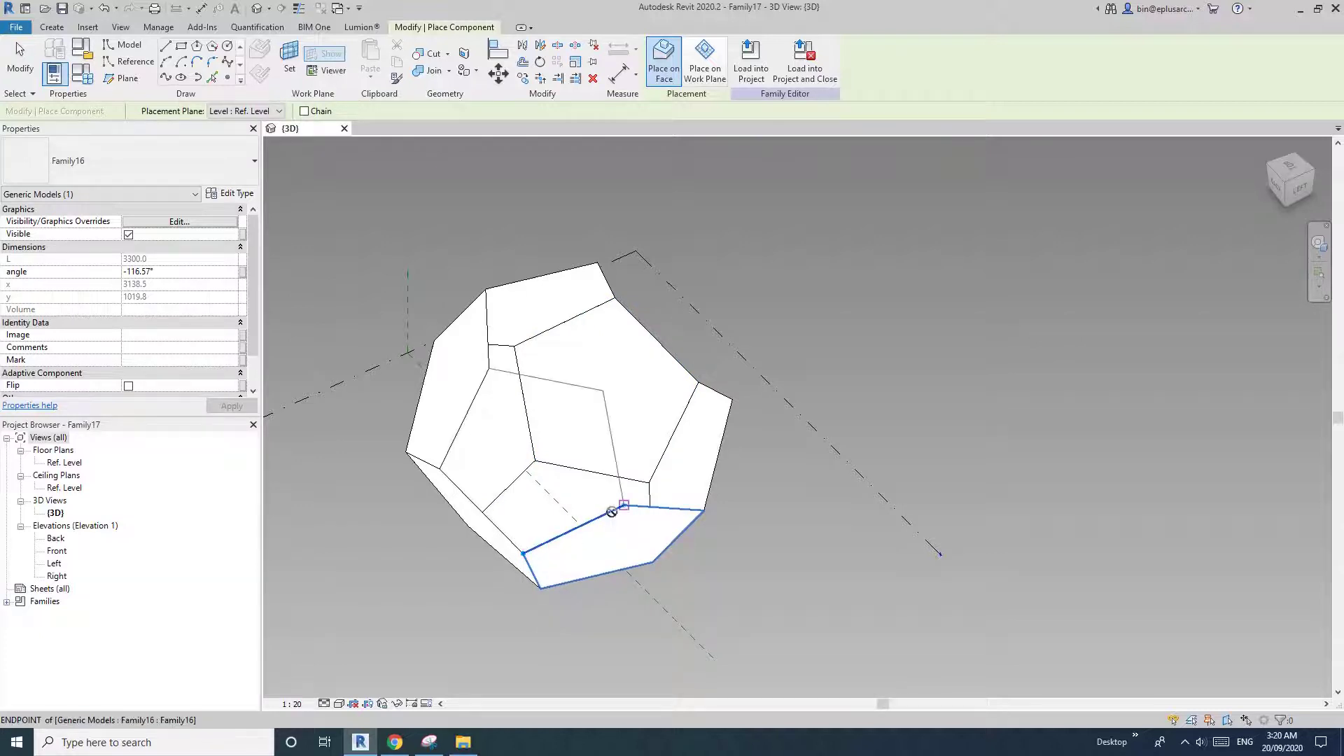
shift+middle_drag(690, 568, 534, 588)
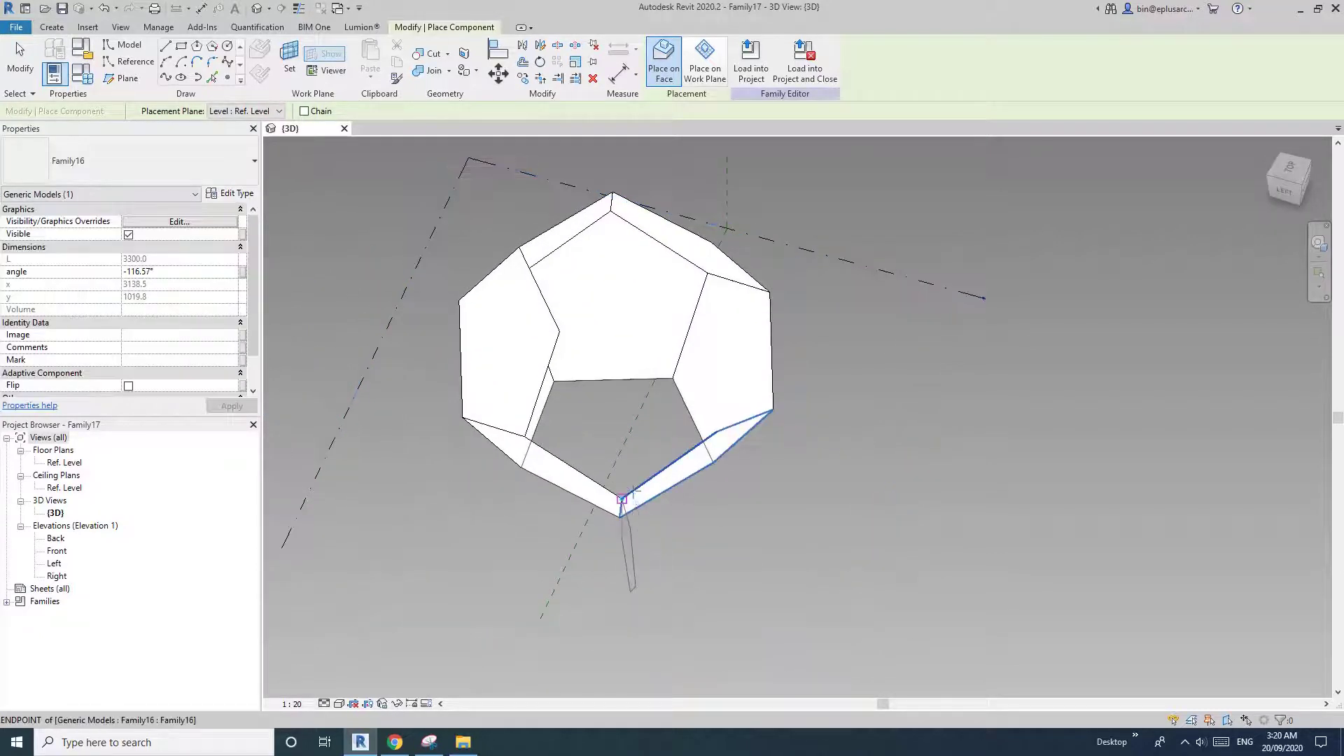
click(632, 489)
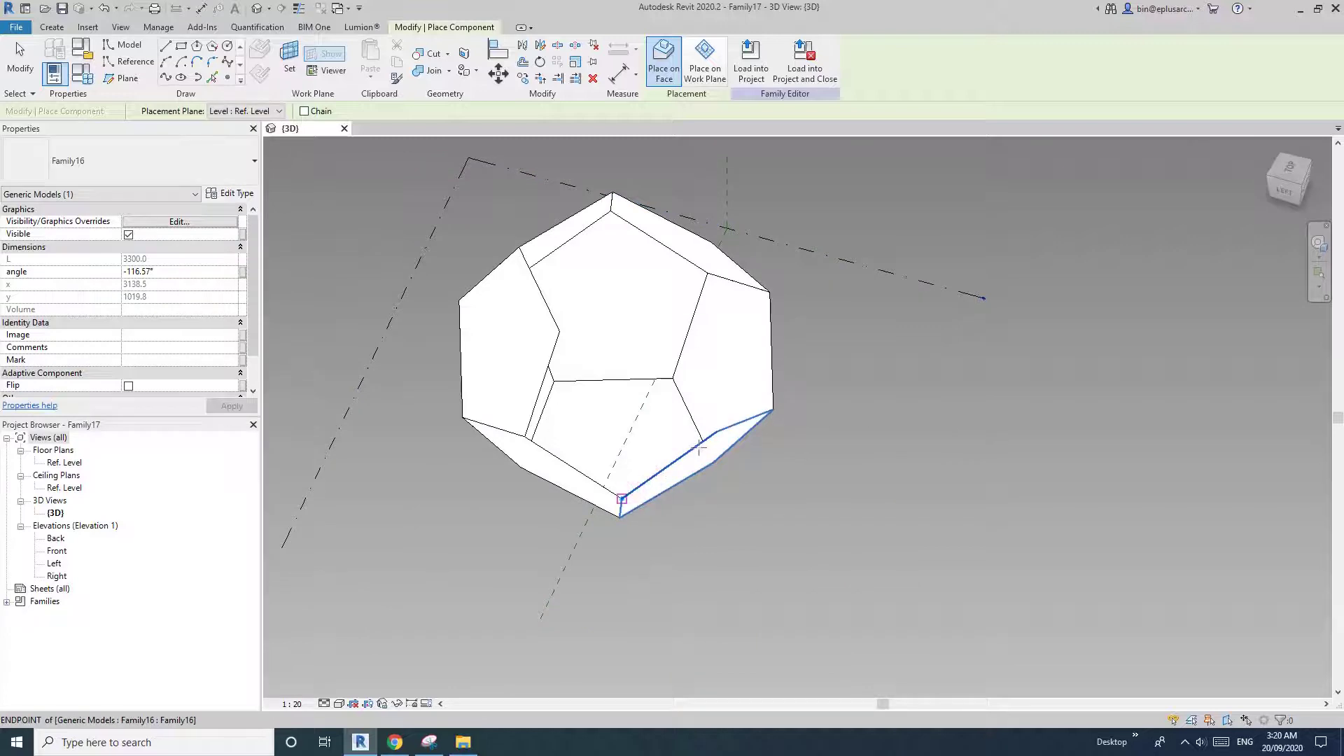
click(699, 447)
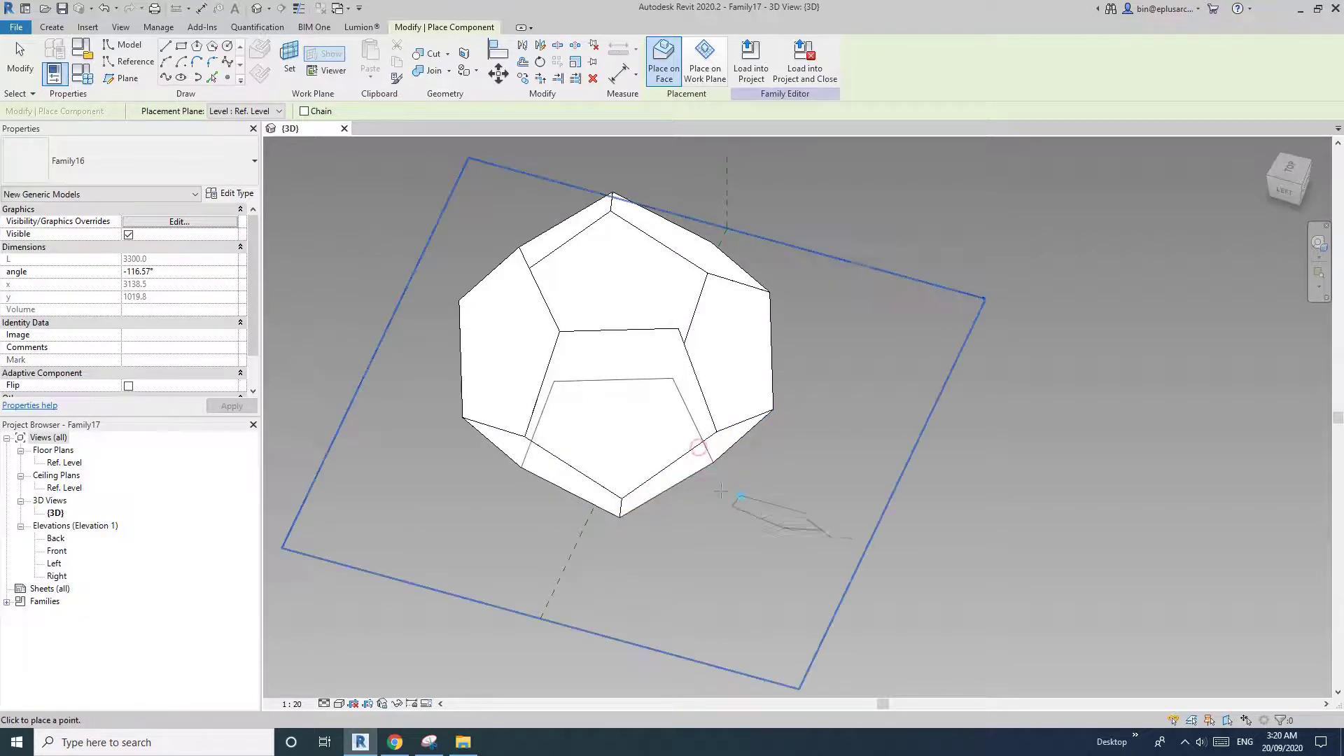
shift+middle_drag(699, 449, 480, 469)
click(765, 495)
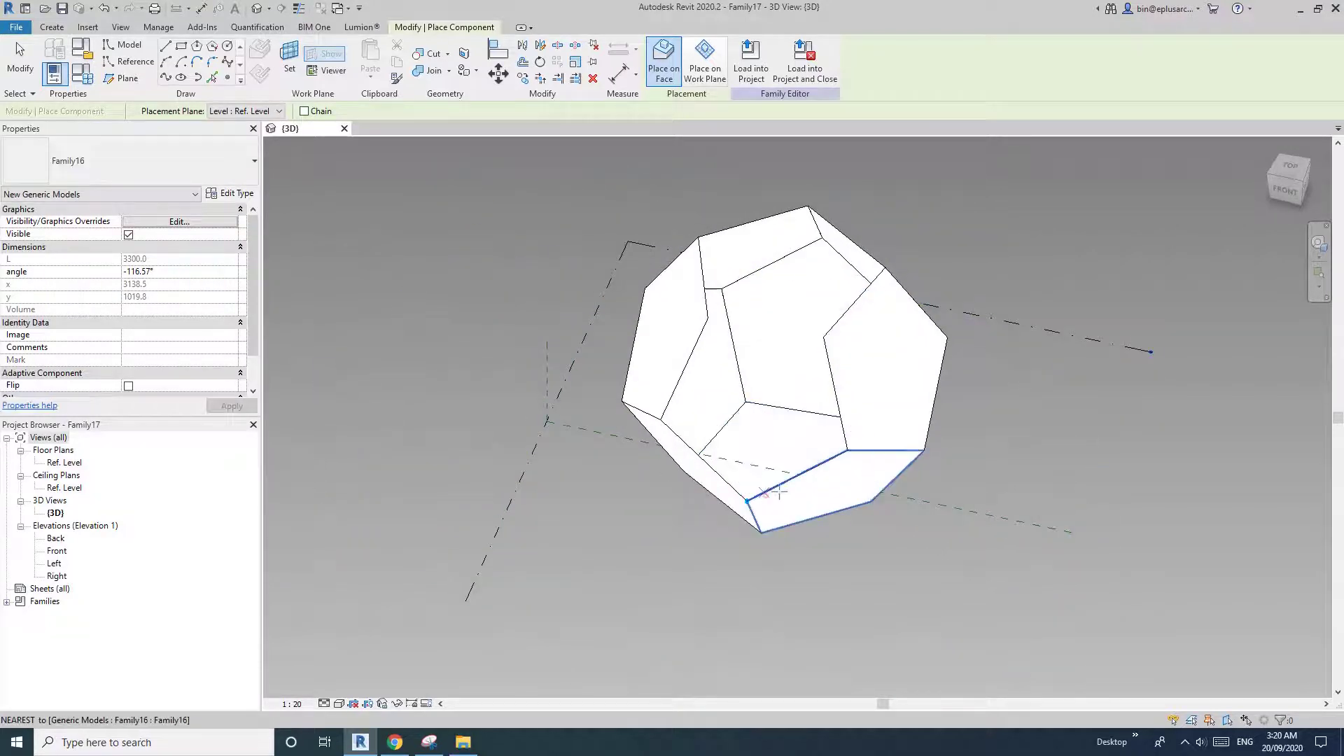
click(831, 457)
Try to cap the top opening with a pentagon placed across one of its edges, and delete that instance.
shift+middle_drag(855, 382, 769, 450)
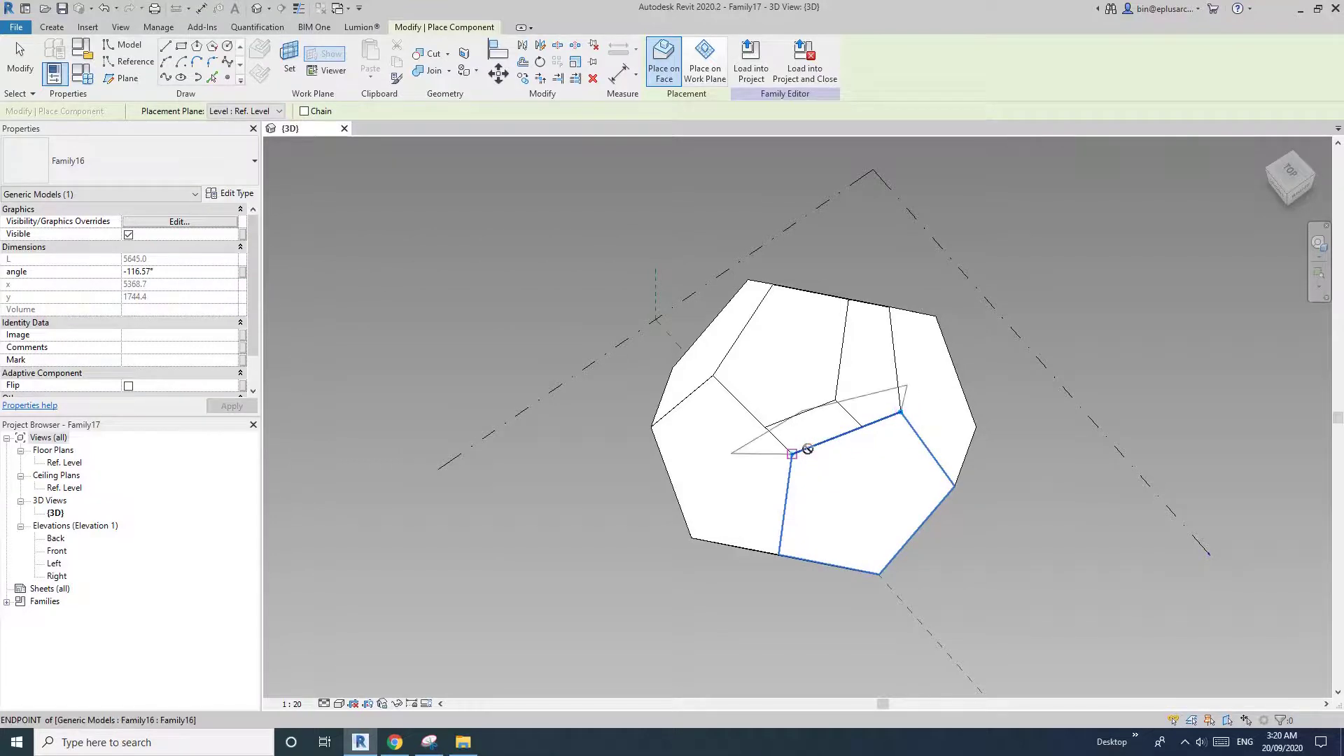
click(807, 449)
shift+middle_drag(807, 449, 824, 497)
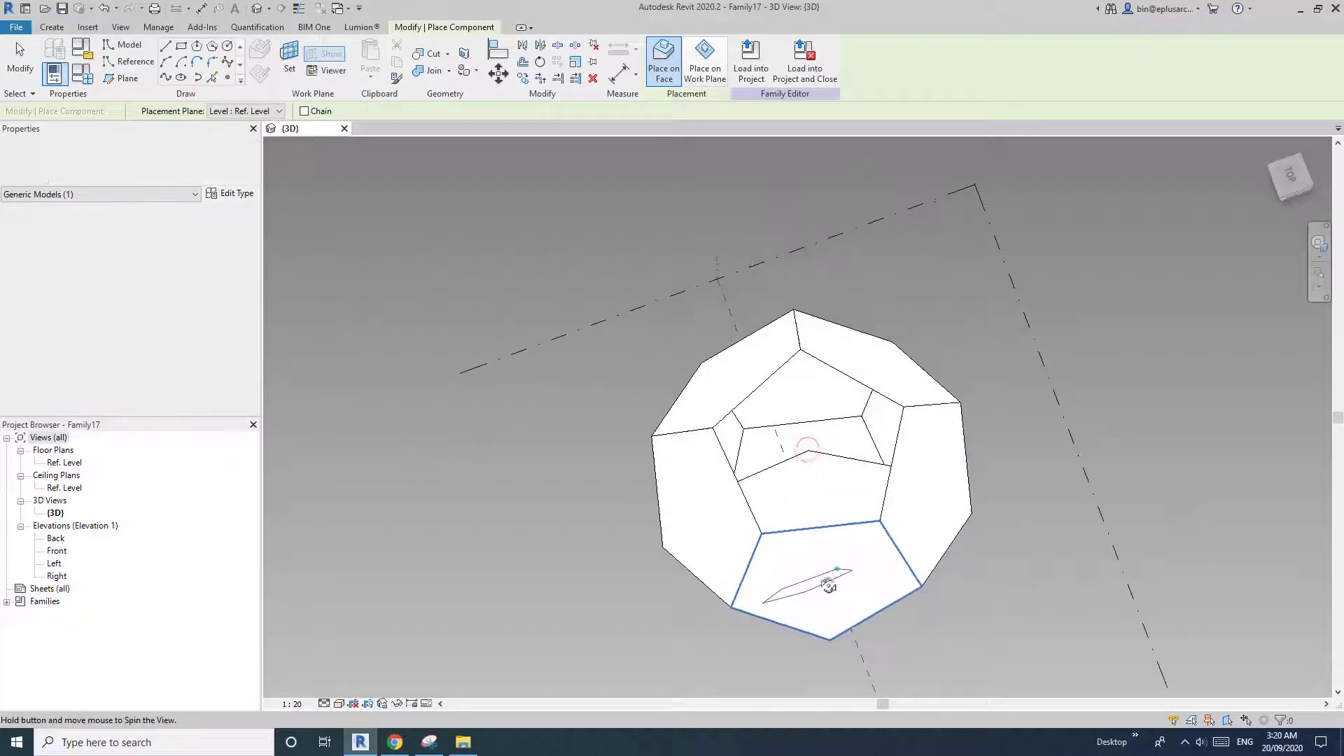
key(Escape)
key(Escape)
click(822, 491)
key(Delete)
Close the dodecahedron's top opening with a -116.57° pentagon placed between the two endpoints of one opening edge.
middle_drag(836, 449, 805, 459)
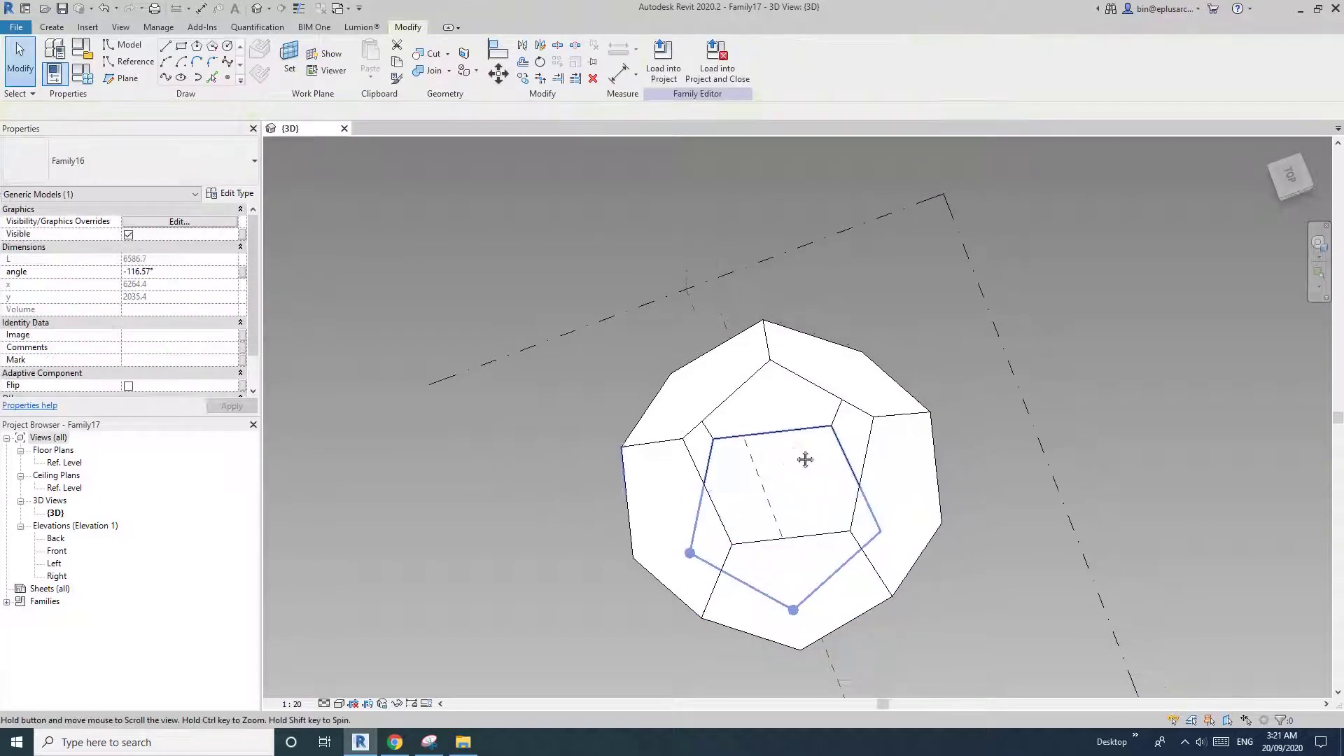
click(55, 30)
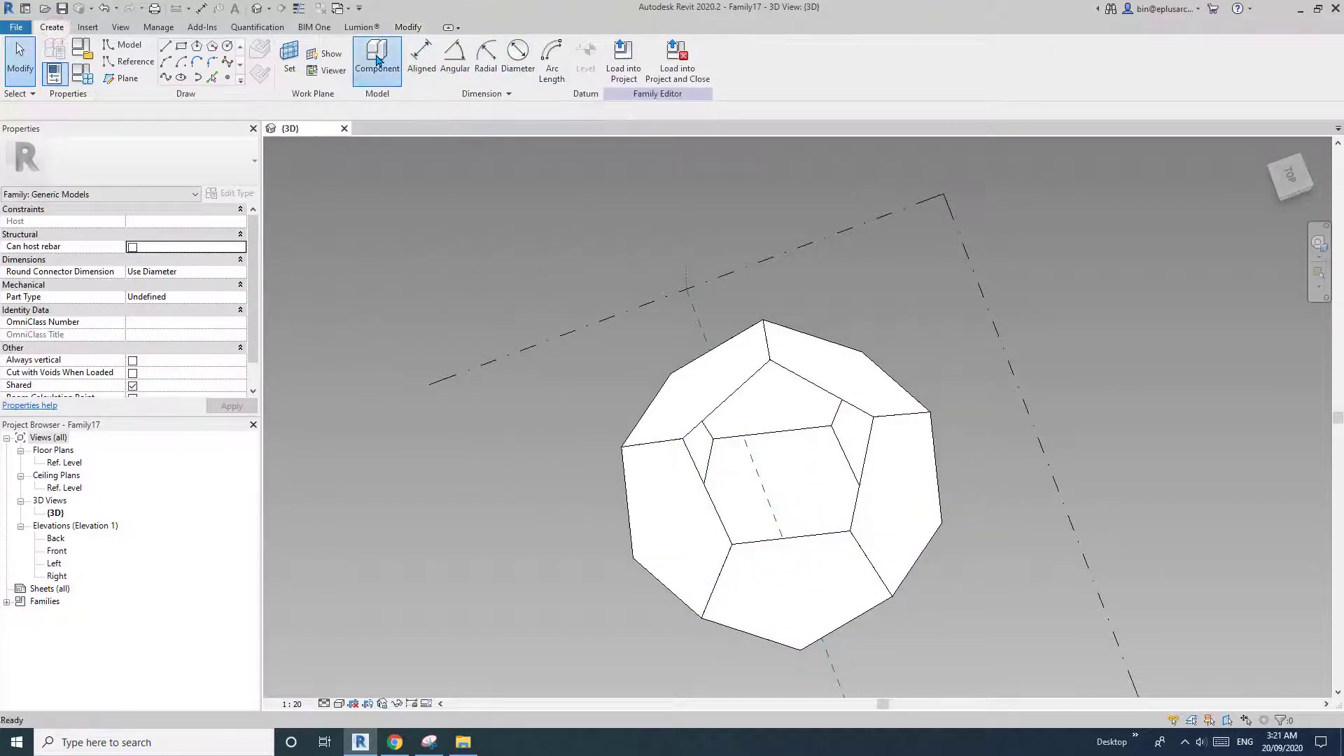
shift+middle_drag(849, 531, 866, 529)
click(730, 544)
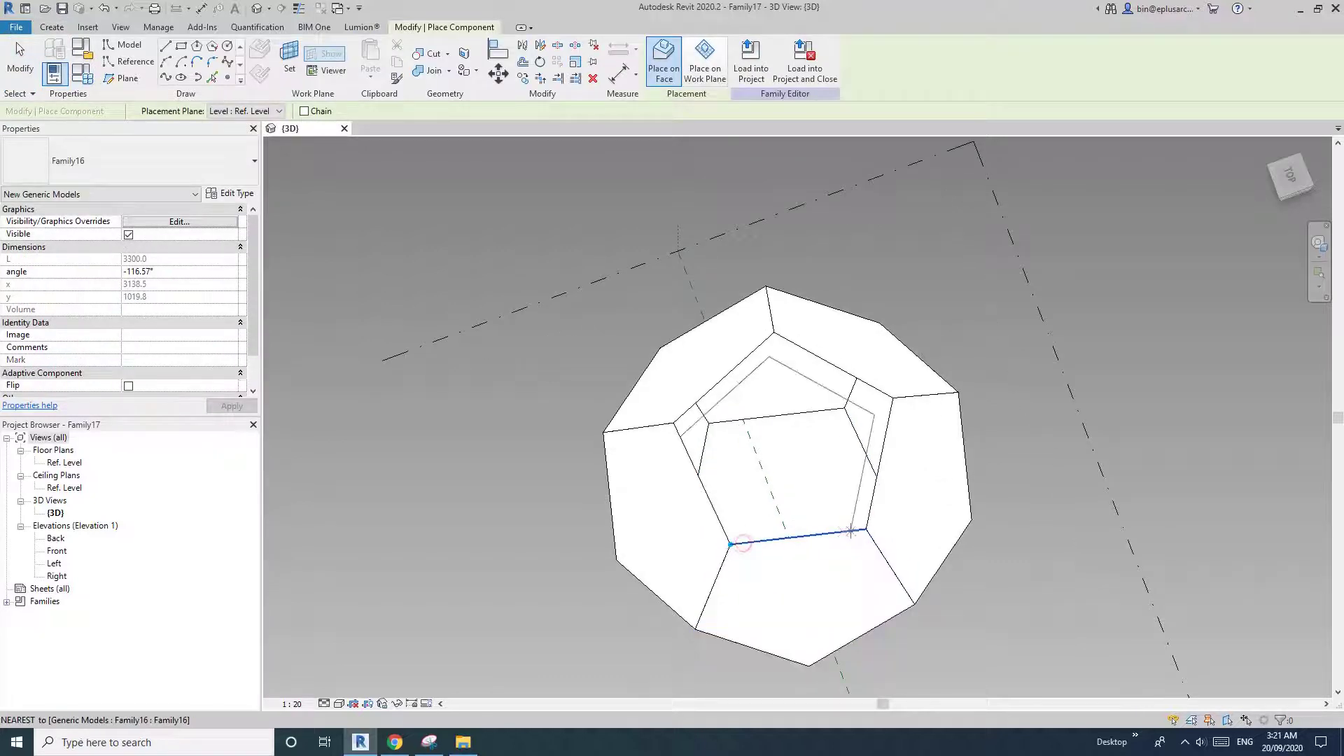
click(866, 529)
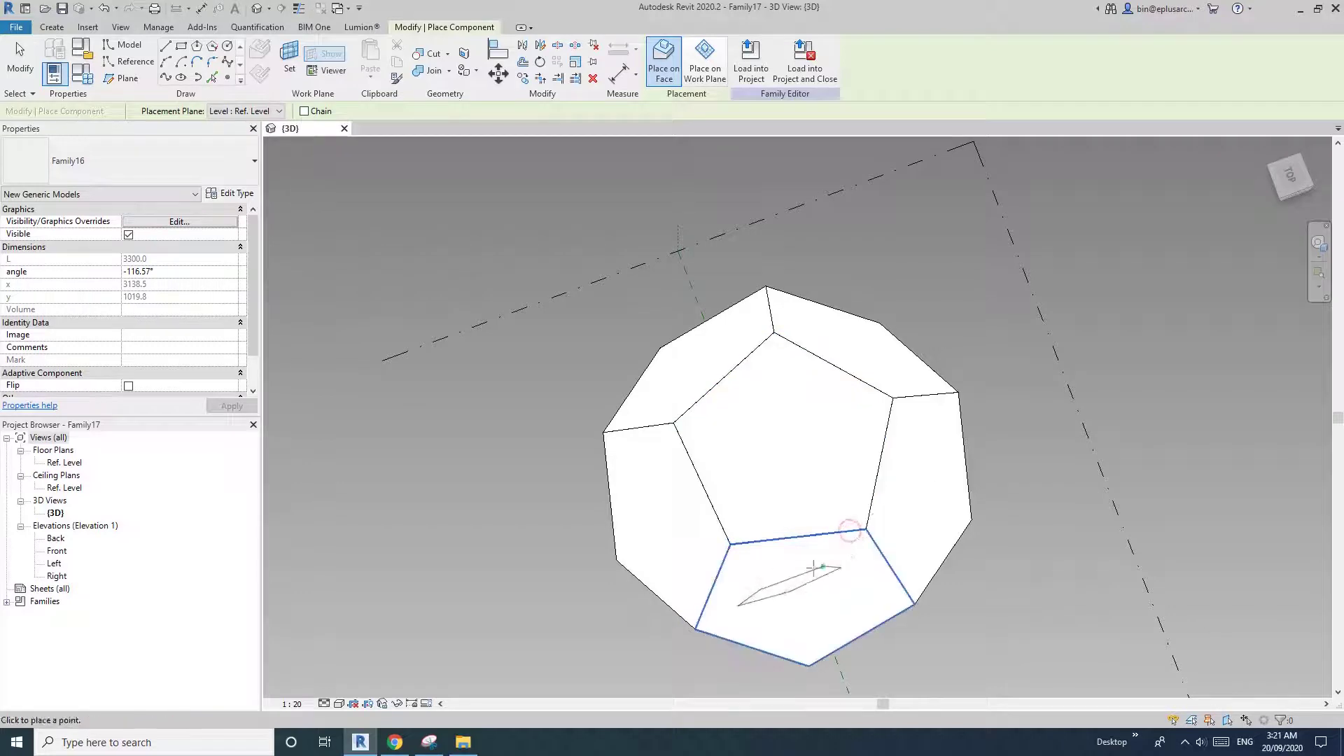
shift+middle_drag(851, 527, 923, 291)
key(Escape)
Select the dodecahedron's base pentagon, move it slightly sideways, and select its adaptive point 1.
scroll(856, 241, down, 1)
shift+middle_drag(855, 241, 735, 390)
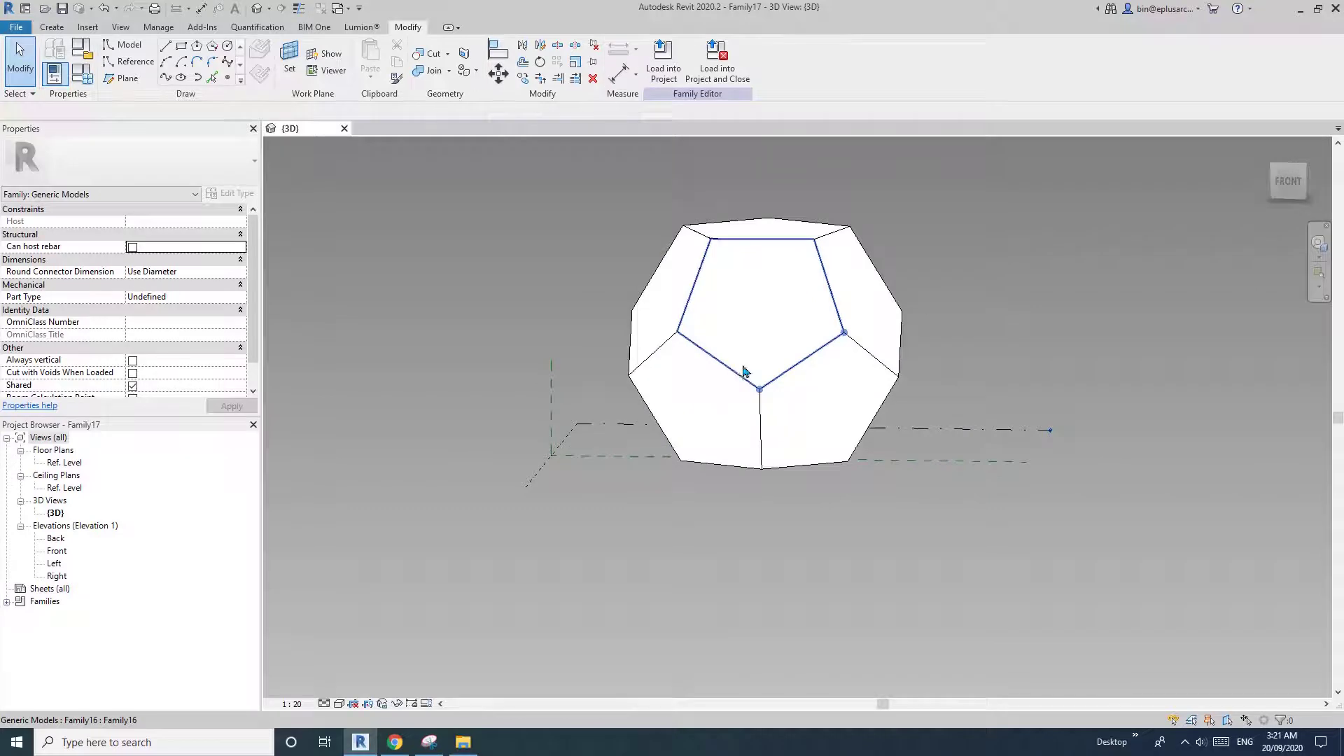
shift+middle_drag(744, 371, 830, 400)
click(807, 551)
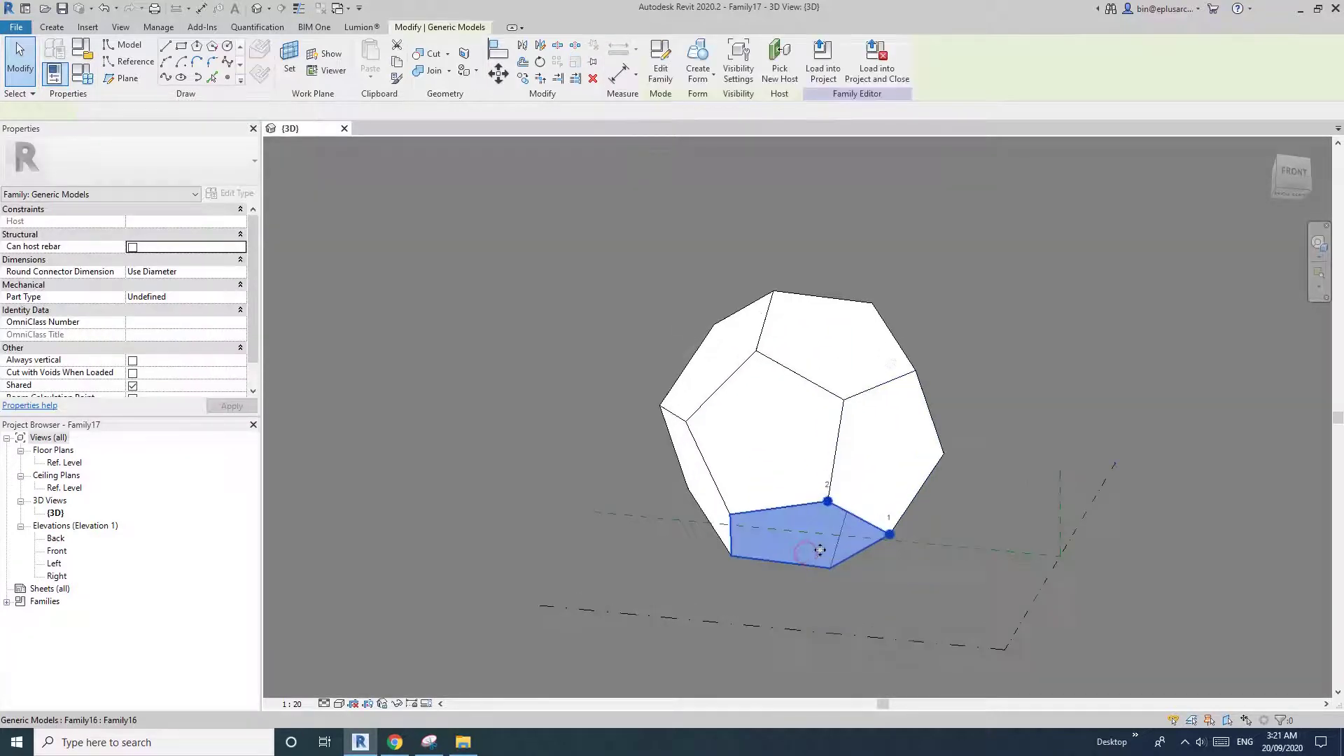
shift+middle_drag(819, 549, 750, 612)
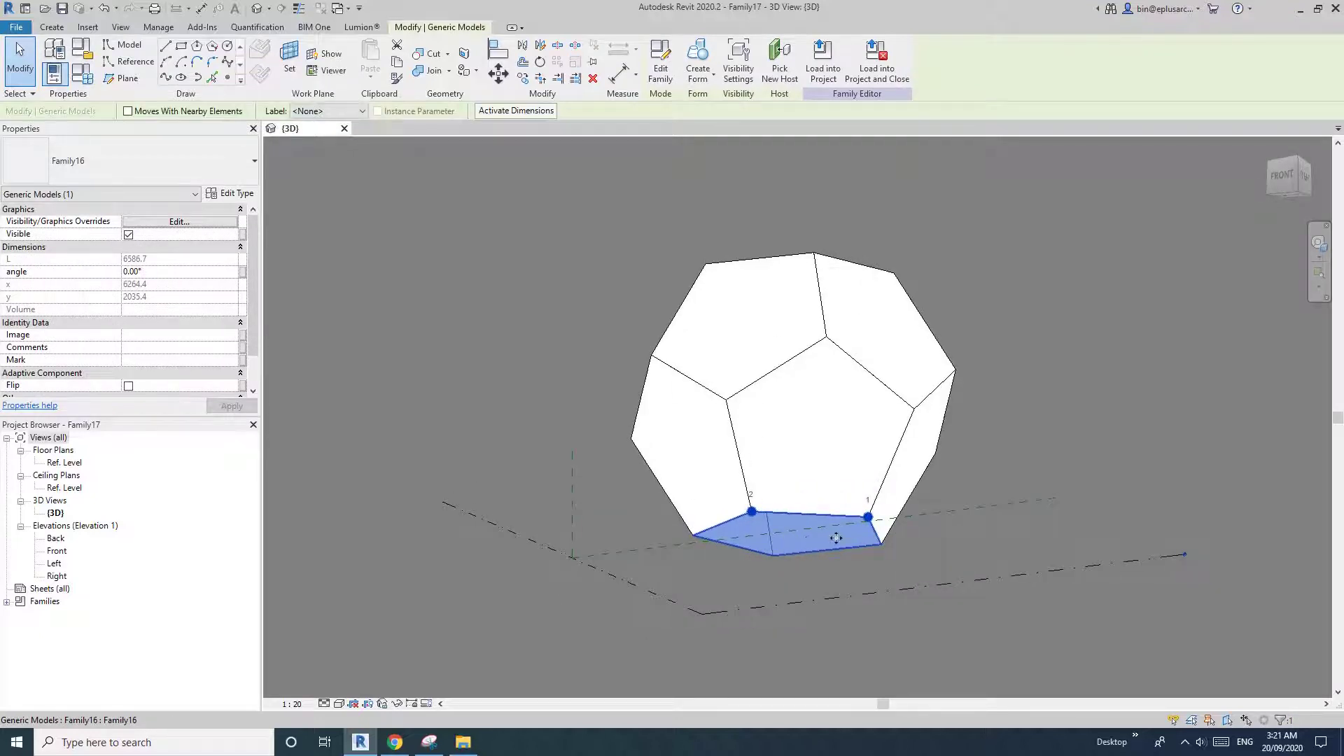
shift+middle_drag(831, 532, 832, 517)
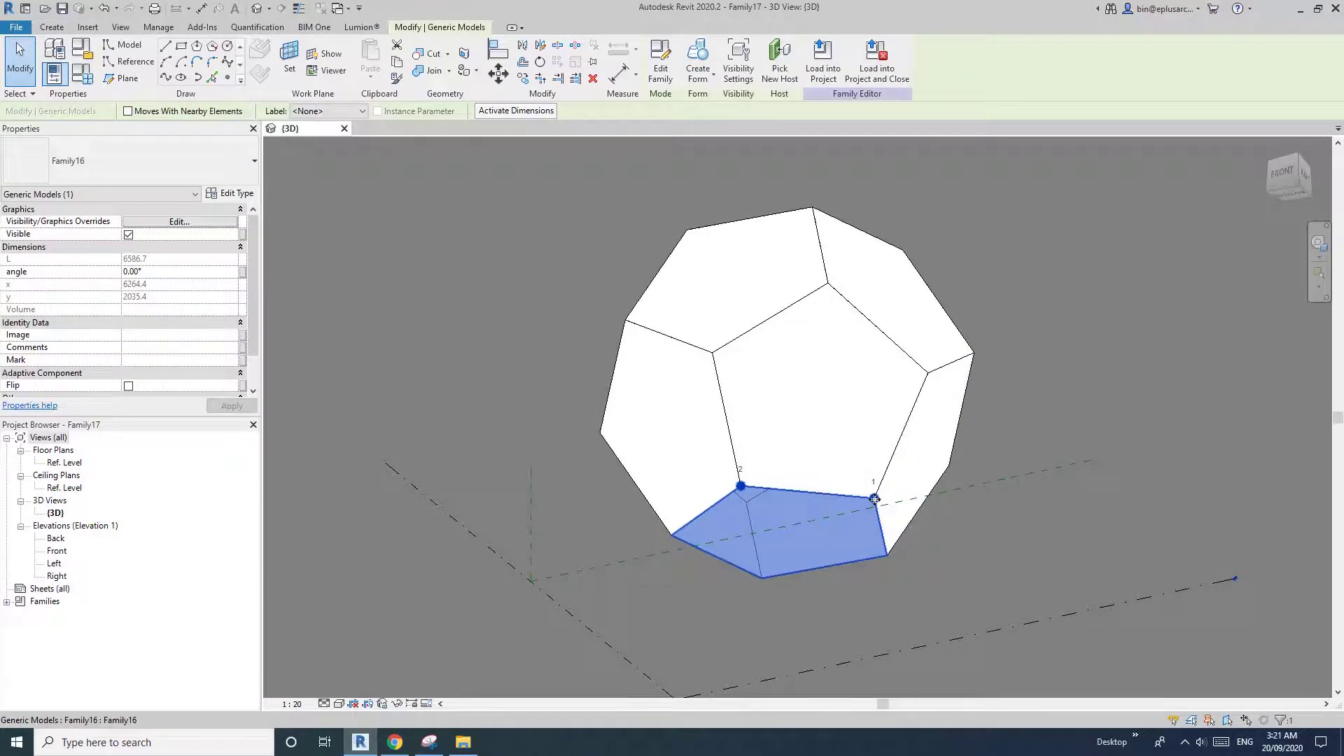
drag(887, 501, 902, 502)
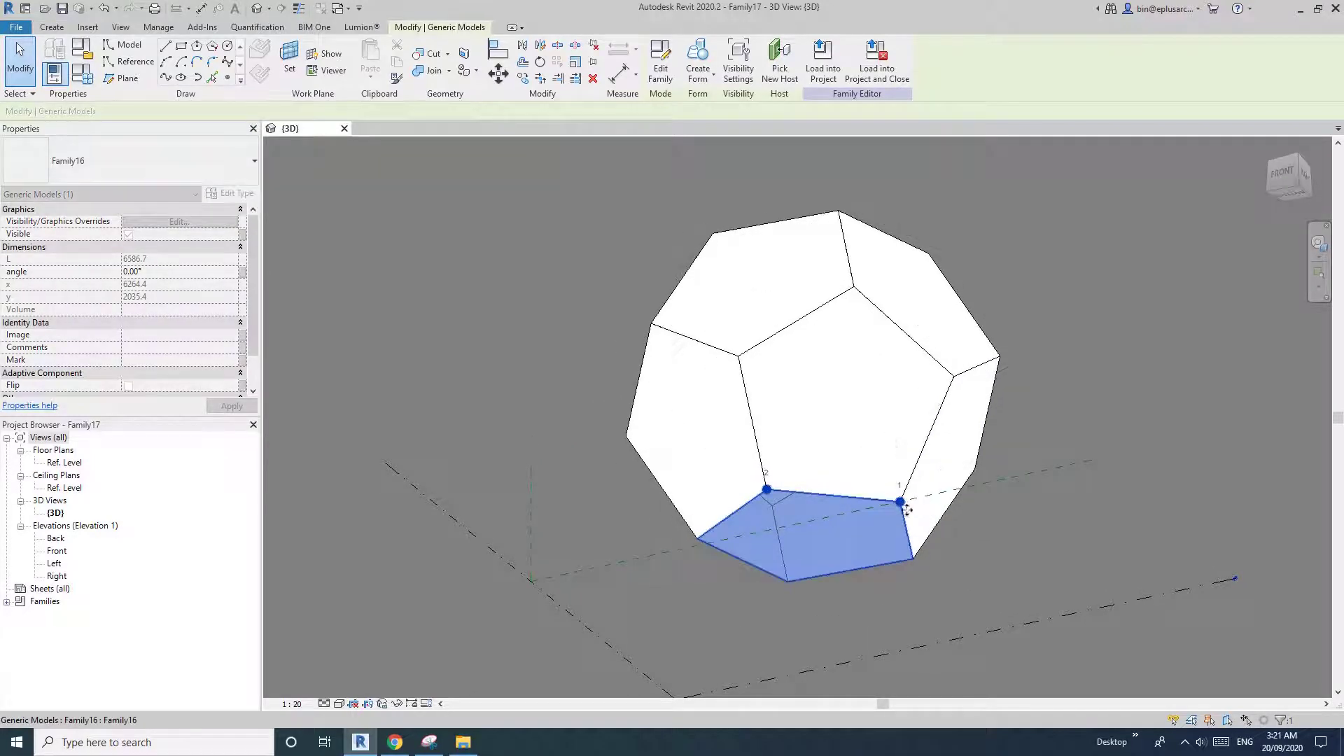
click(901, 501)
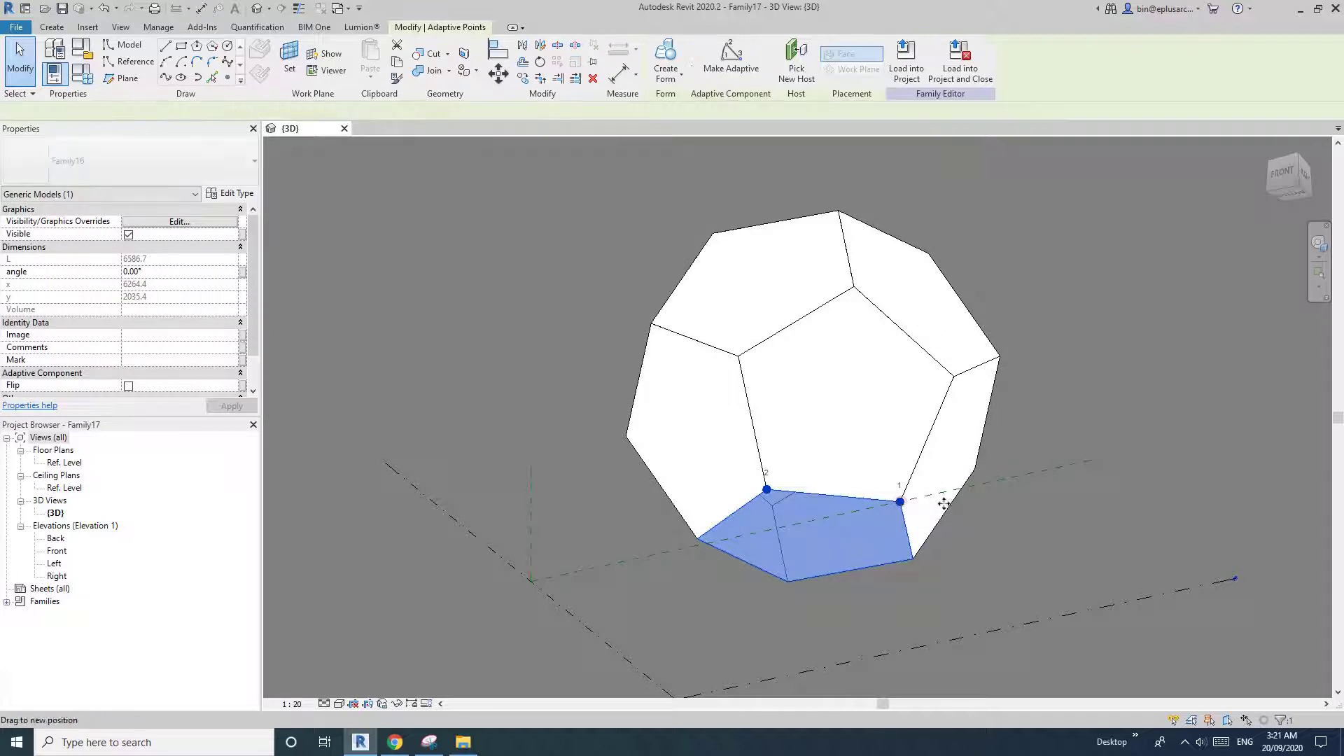
Temporarily isolate the base pentagon in the 3D view.
click(823, 538)
middle_drag(821, 537, 816, 534)
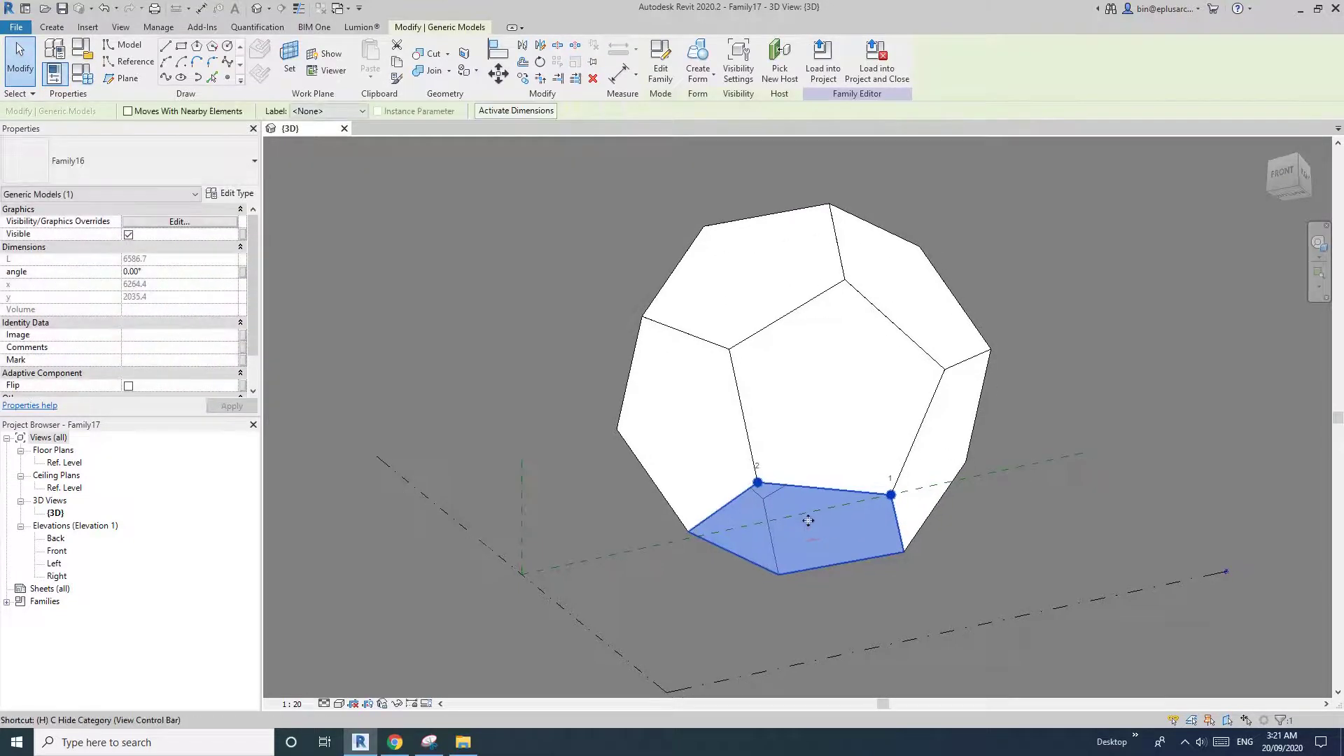
key(i)
key(Escape)
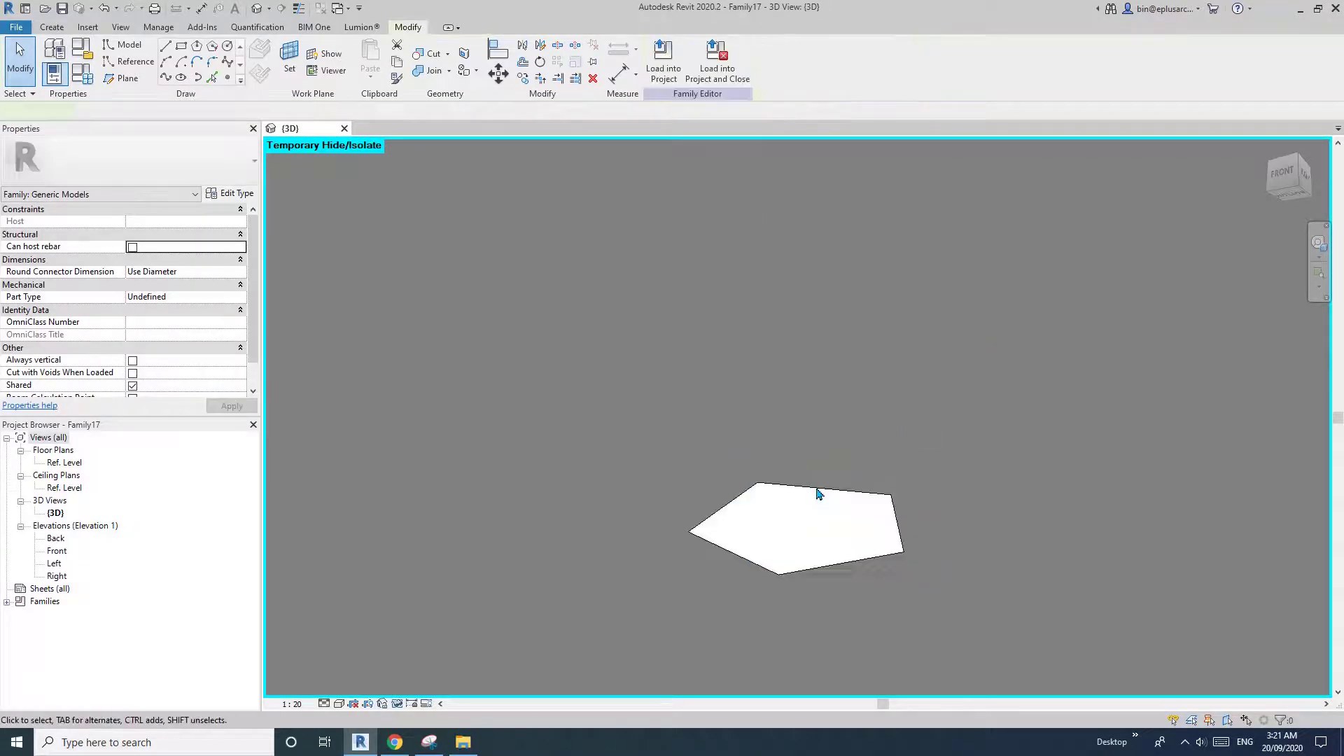
Move adaptive point 2 of the isolated base pentagon outward to enlarge the pentagon.
click(798, 501)
click(759, 484)
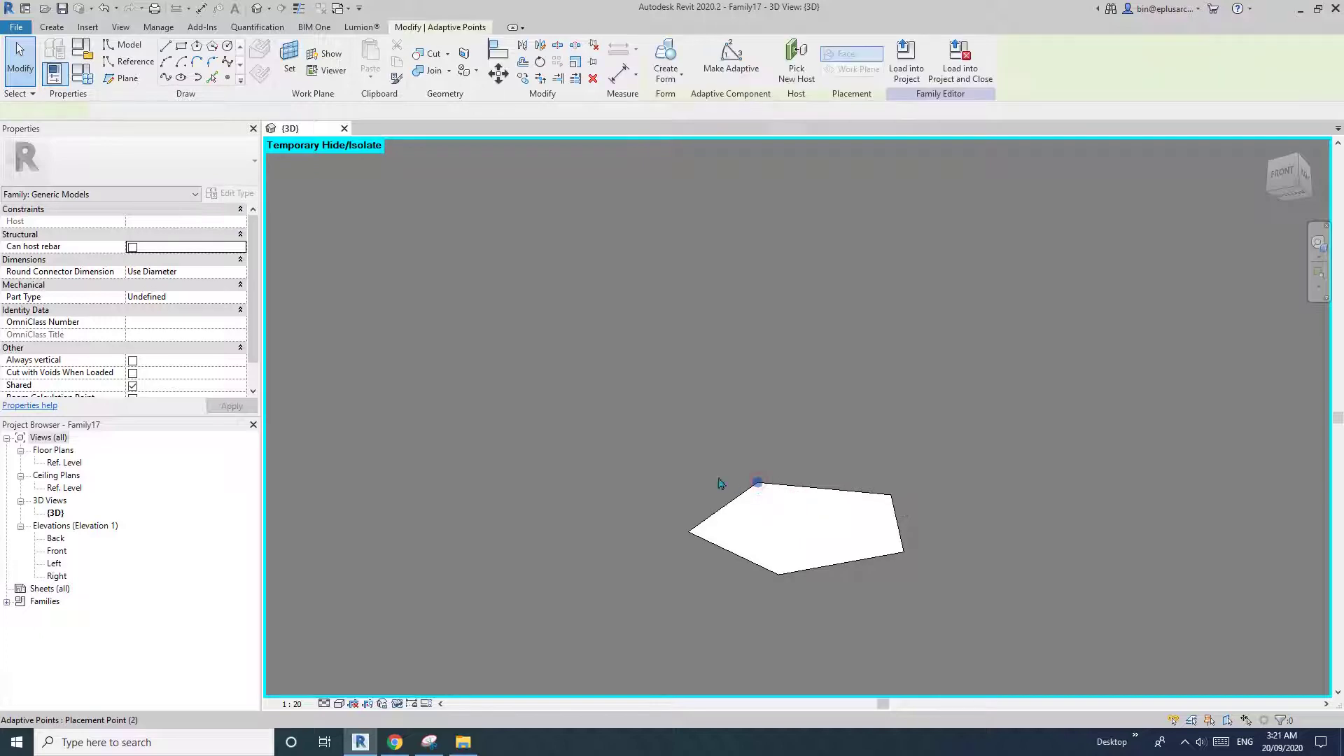
drag(571, 473, 570, 471)
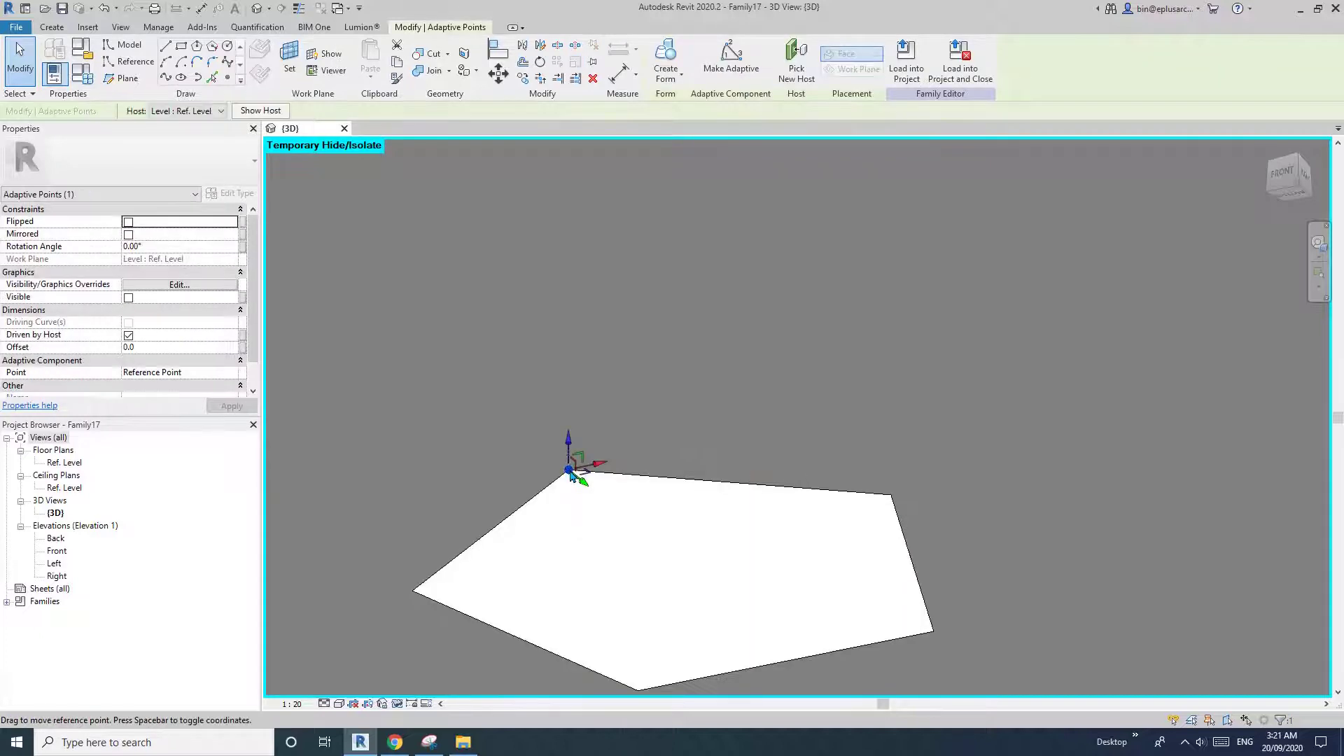
Reset the temporary isolation and examine the whole resized dodecahedron.
key(h)
key(r)
key(Escape)
scroll(659, 493, down, 7)
shift+middle_drag(662, 496, 798, 623)
scroll(705, 431, up, 3)
shift+middle_drag(704, 443, 641, 443)
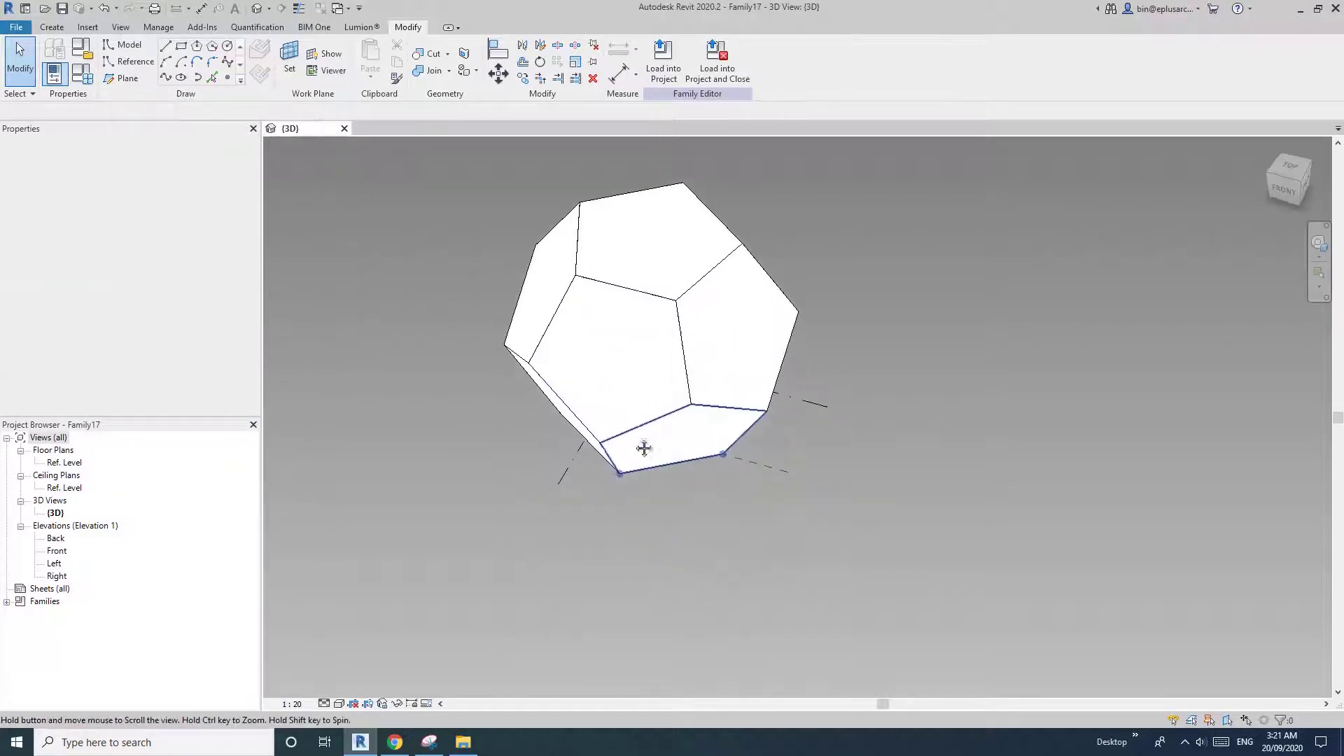
Place two reference points on the reference level near the base pentagon and make both adaptive.
click(224, 82)
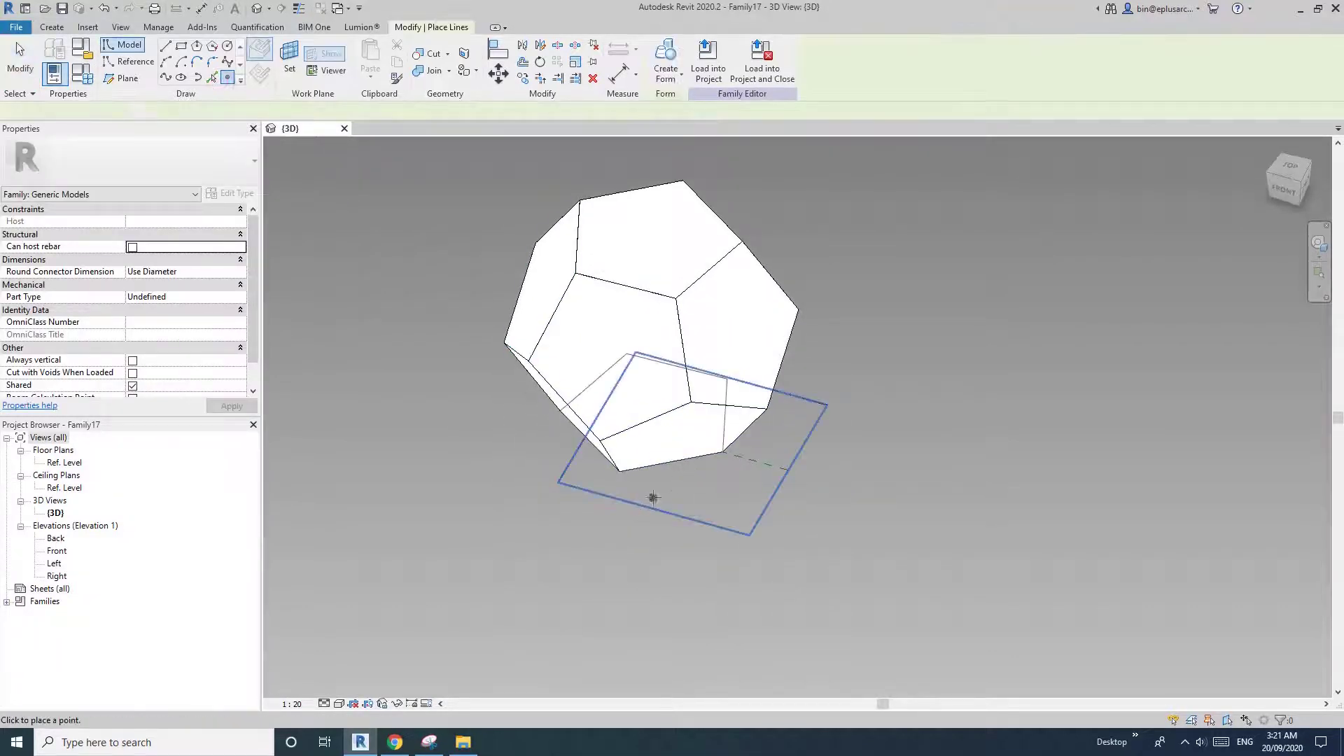
click(652, 496)
click(703, 488)
key(Escape)
click(653, 497)
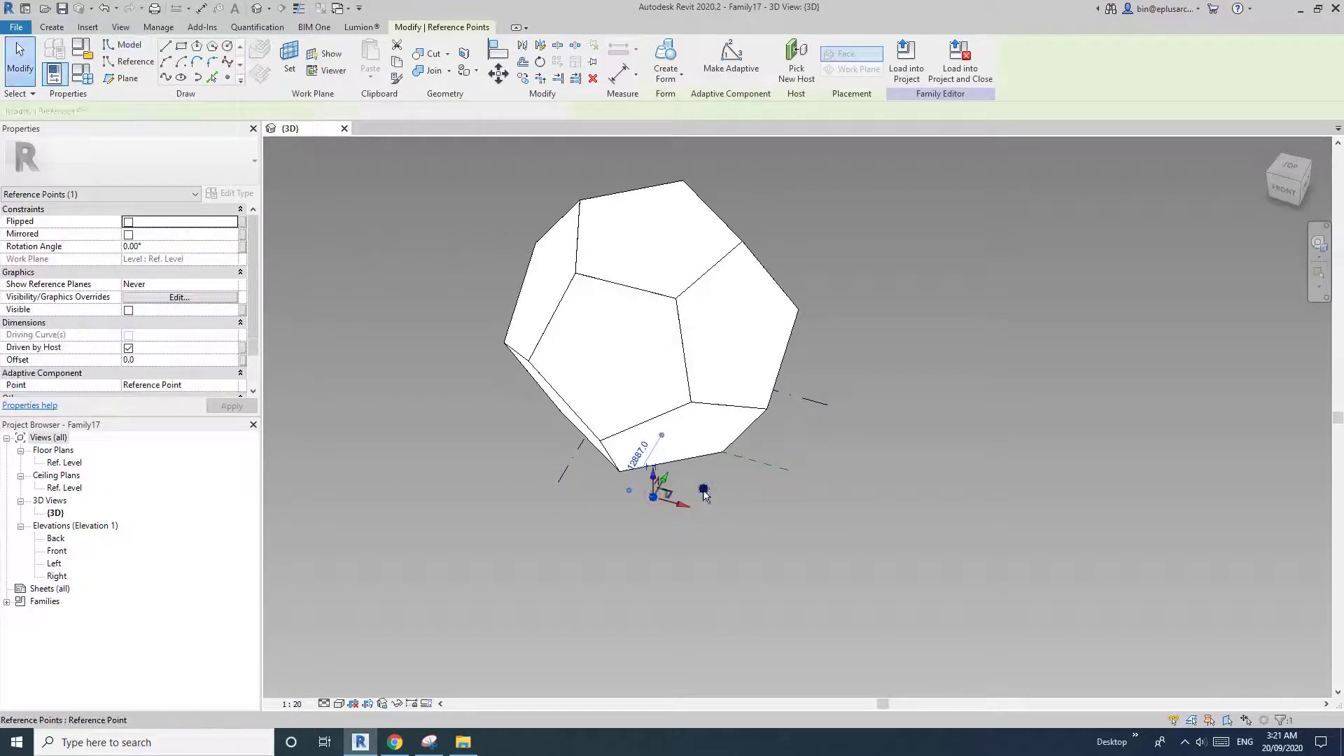
ctrl+click(703, 490)
click(731, 59)
scroll(701, 501, up, 4)
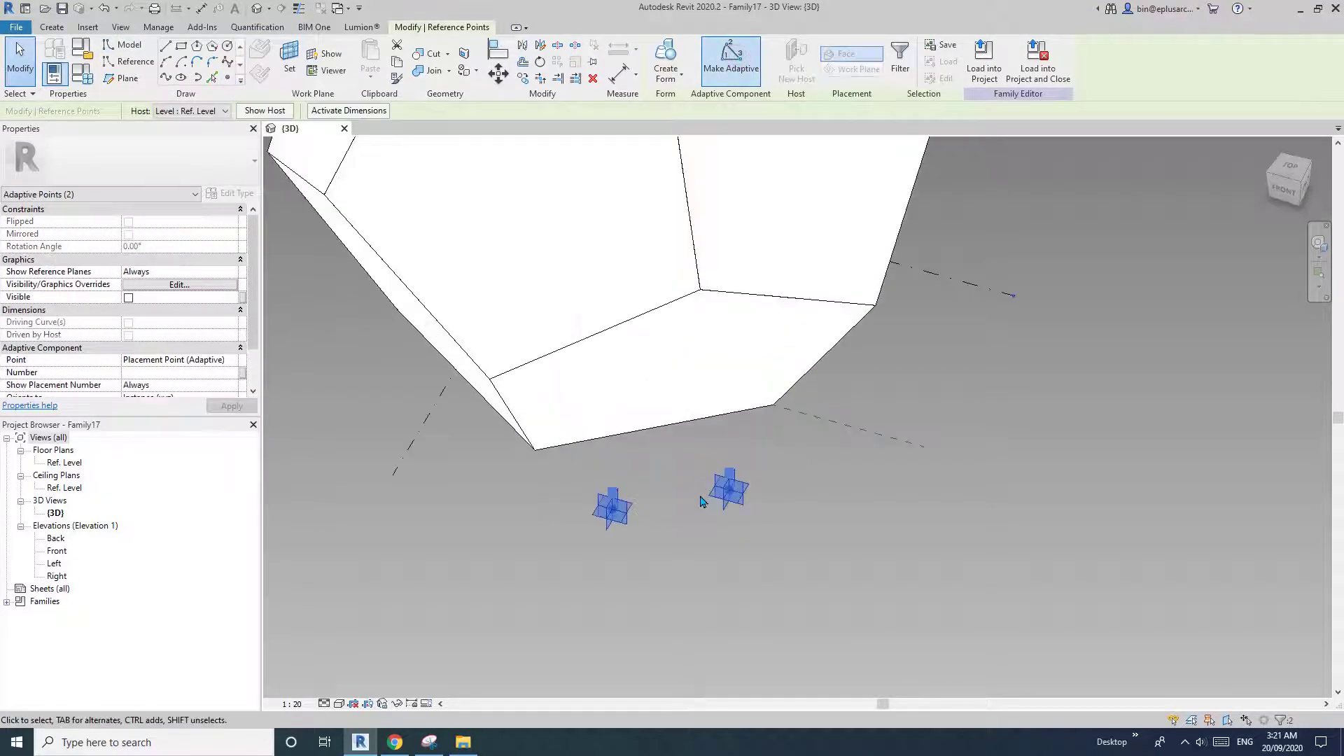
key(Escape)
Rehost the base pentagon onto the new adaptive points 1 and 2.
scroll(669, 397, down, 2)
shift+middle_drag(668, 385, 668, 260)
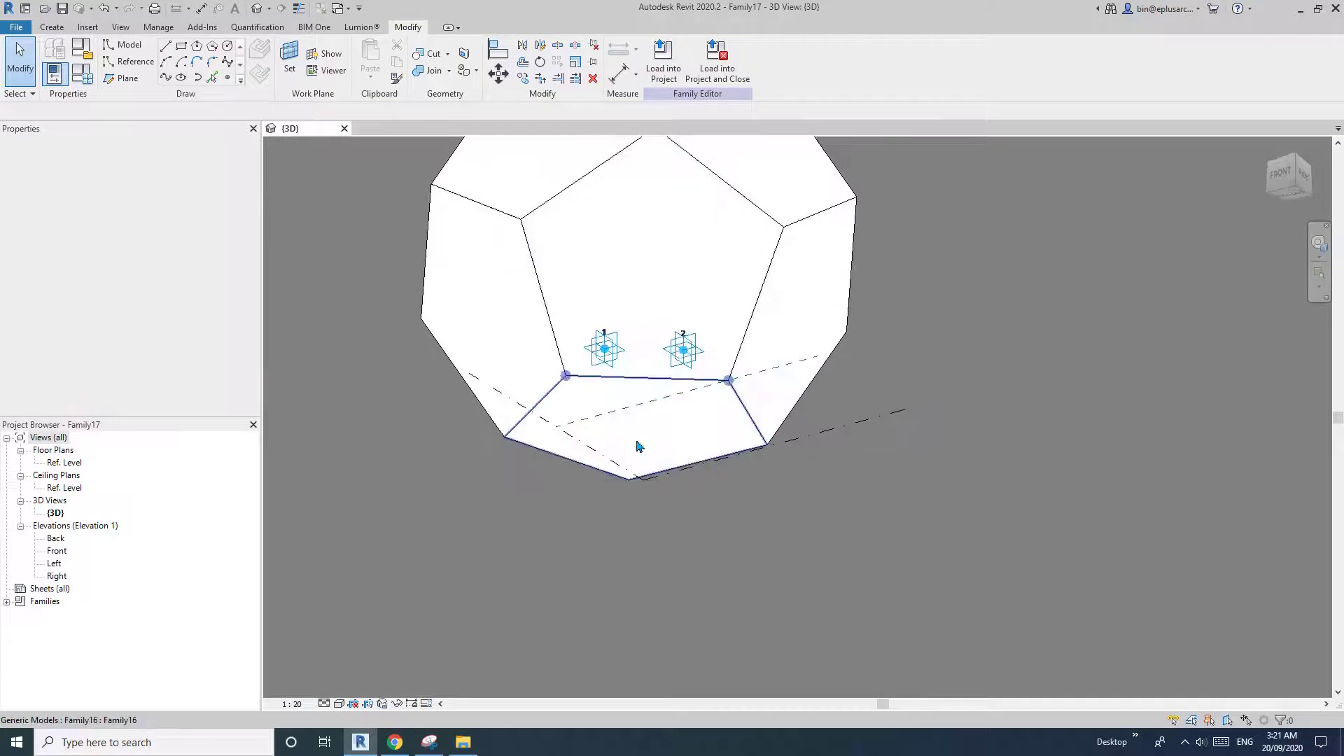
click(638, 446)
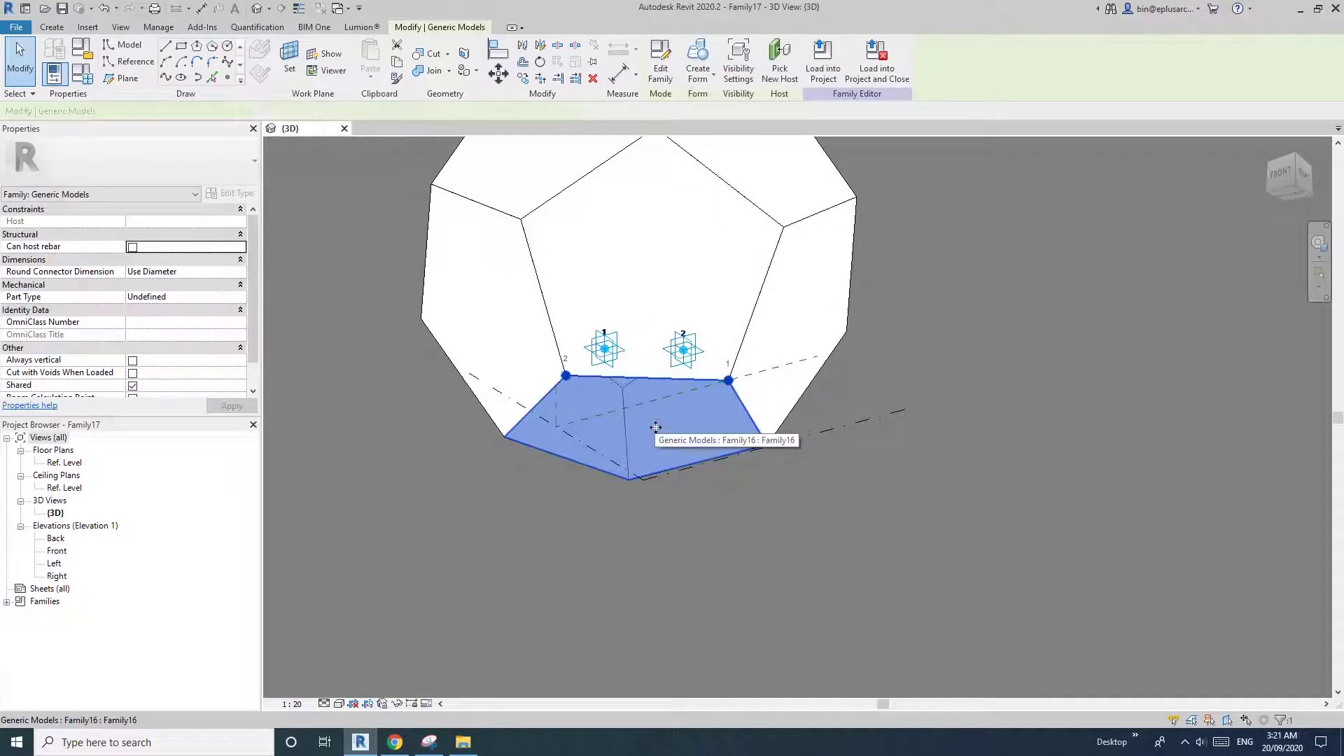
click(779, 60)
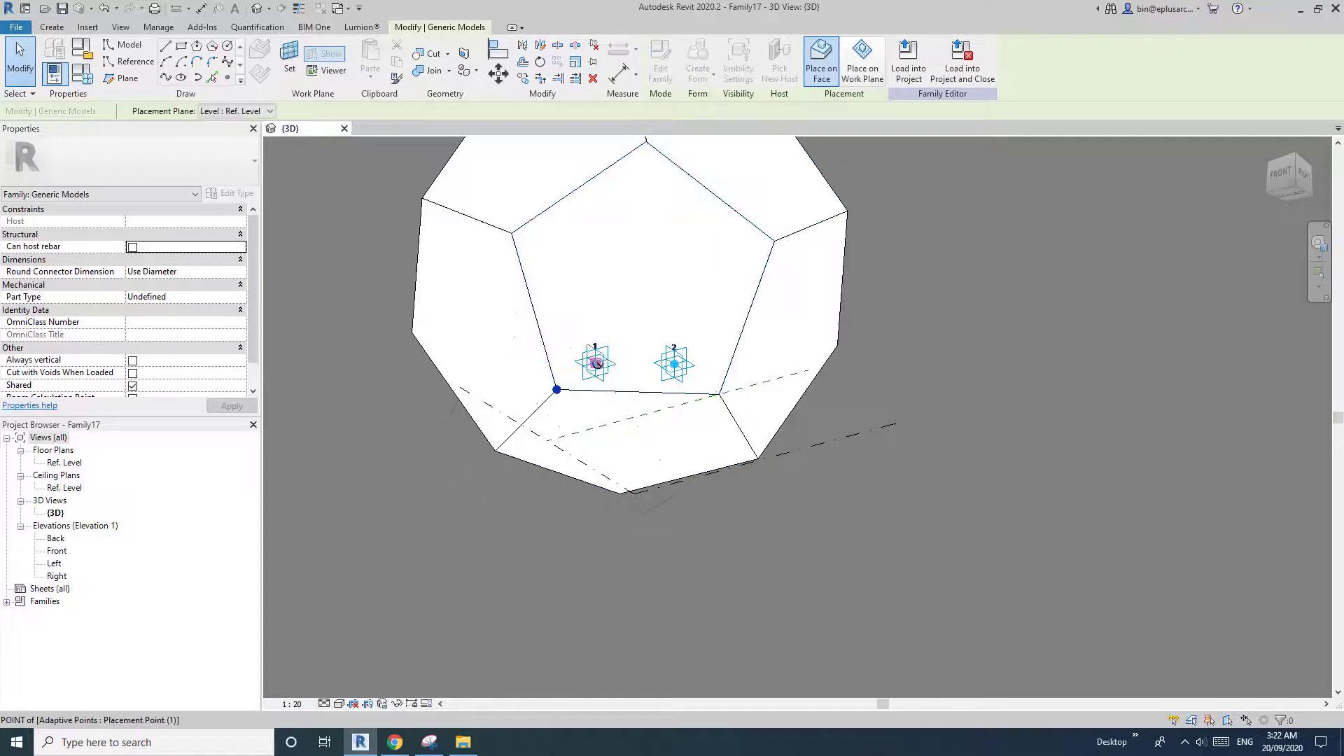
click(674, 364)
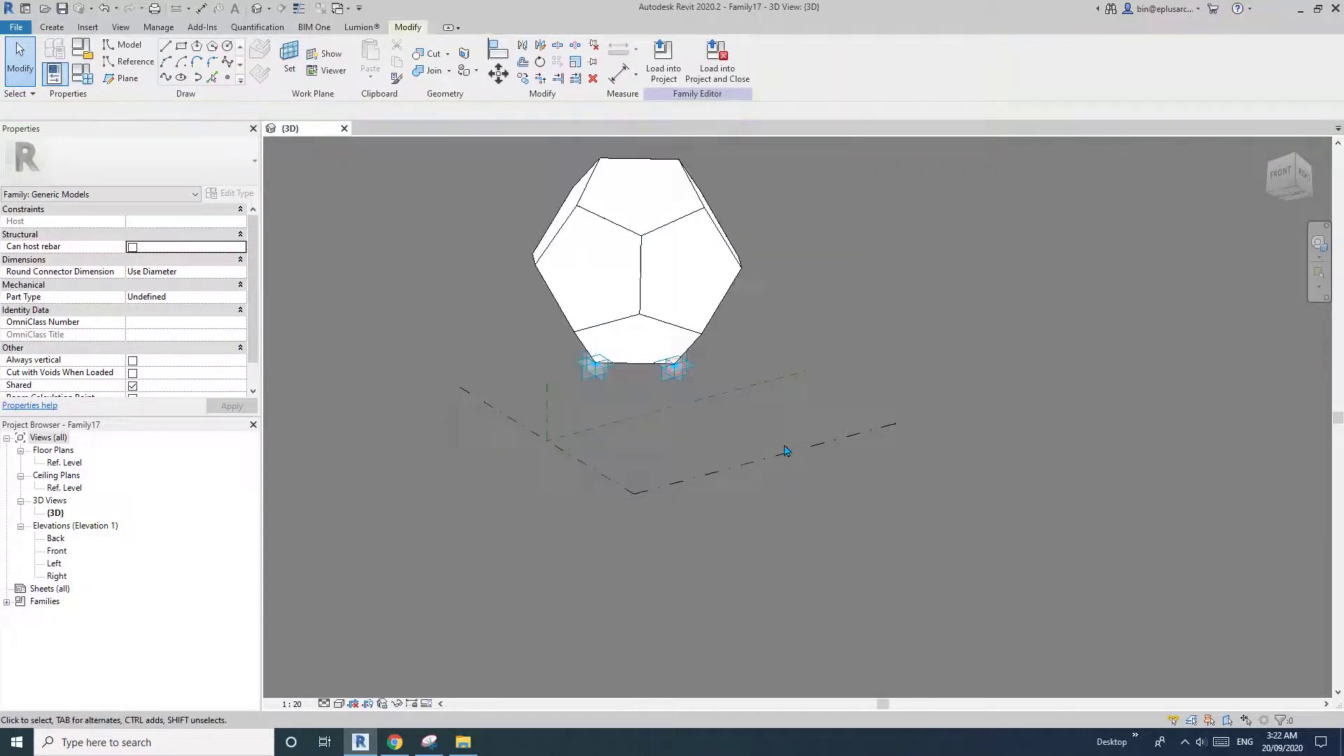
Move both adaptive points under the dodecahedron apart to test how it resizes with them.
scroll(770, 446, down, 2)
shift+middle_drag(735, 525, 791, 393)
scroll(695, 427, up, 4)
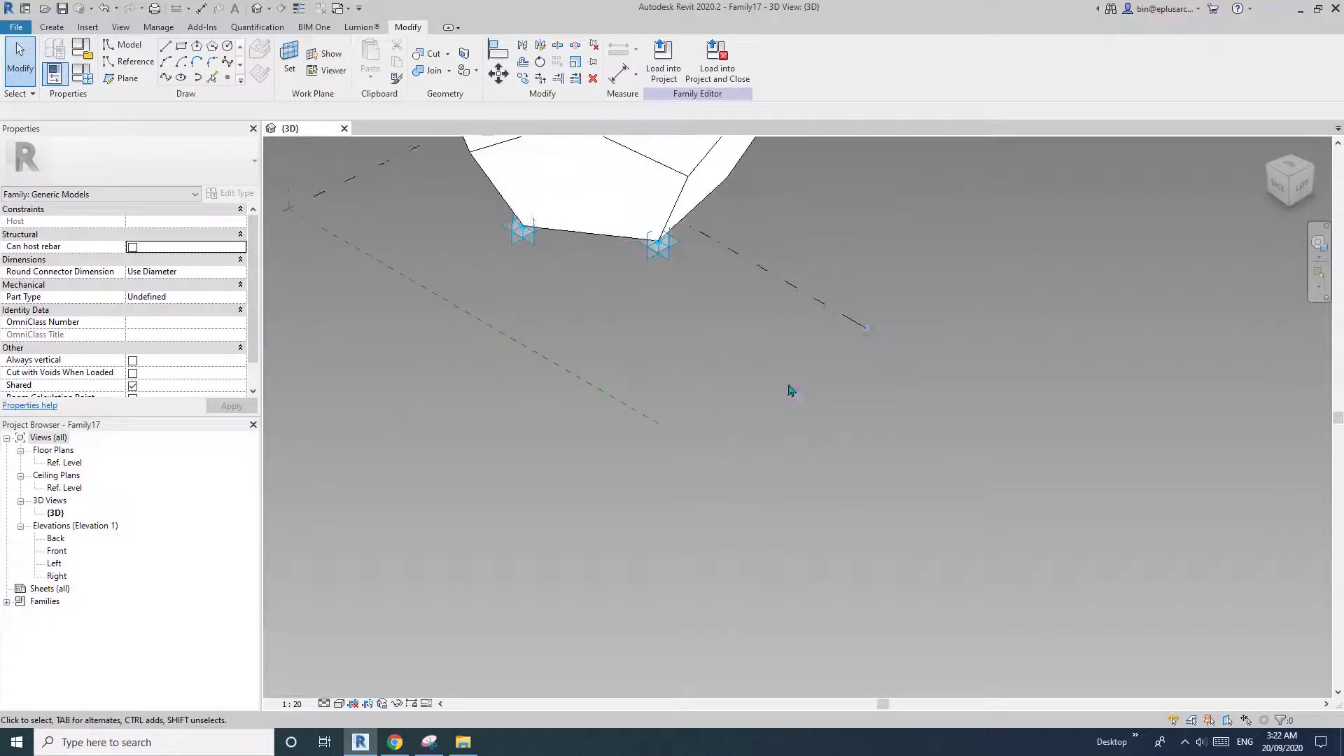
middle_drag(572, 284, 639, 464)
drag(598, 425, 505, 446)
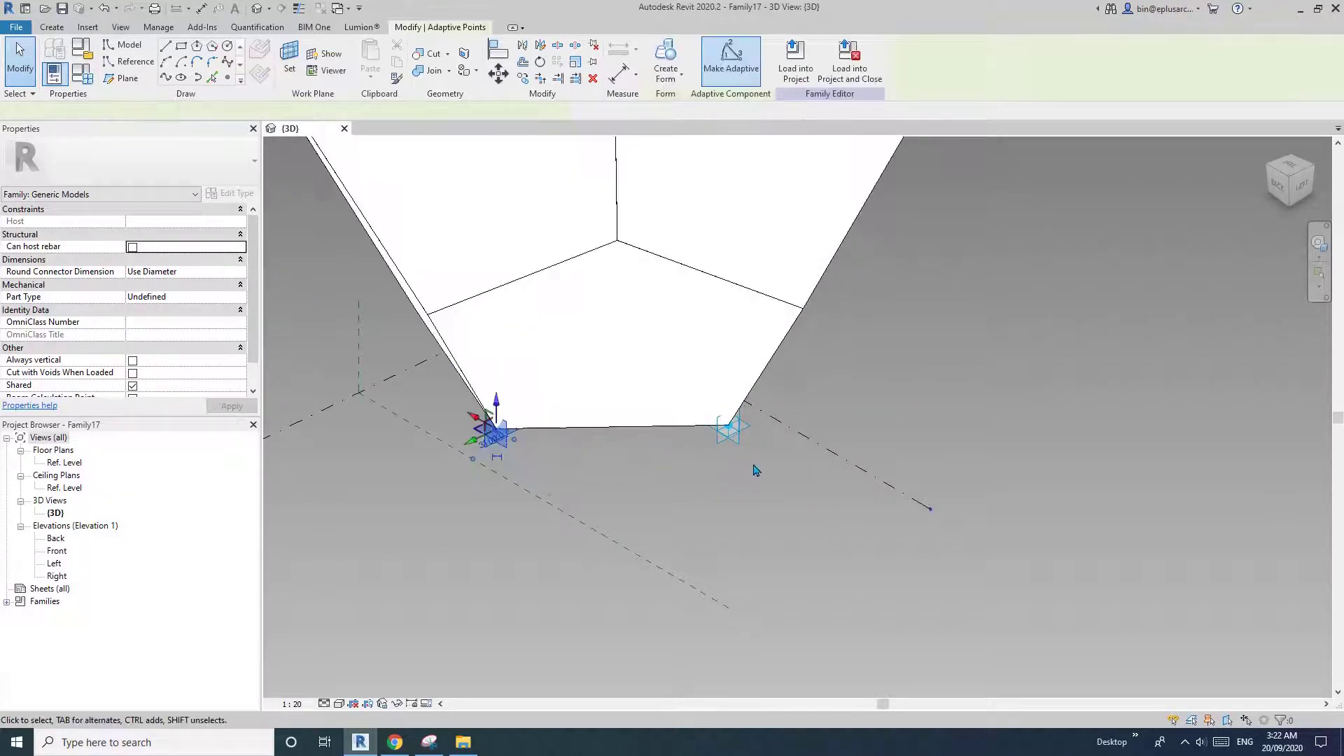
drag(739, 448, 797, 477)
scroll(800, 482, down, 2)
click(816, 501)
Move adaptive point 2 toward point 1 and back outward to flex the dodecahedron's size.
scroll(811, 494, down, 1)
middle_drag(717, 483, 775, 533)
shift+middle_drag(775, 533, 811, 536)
click(710, 573)
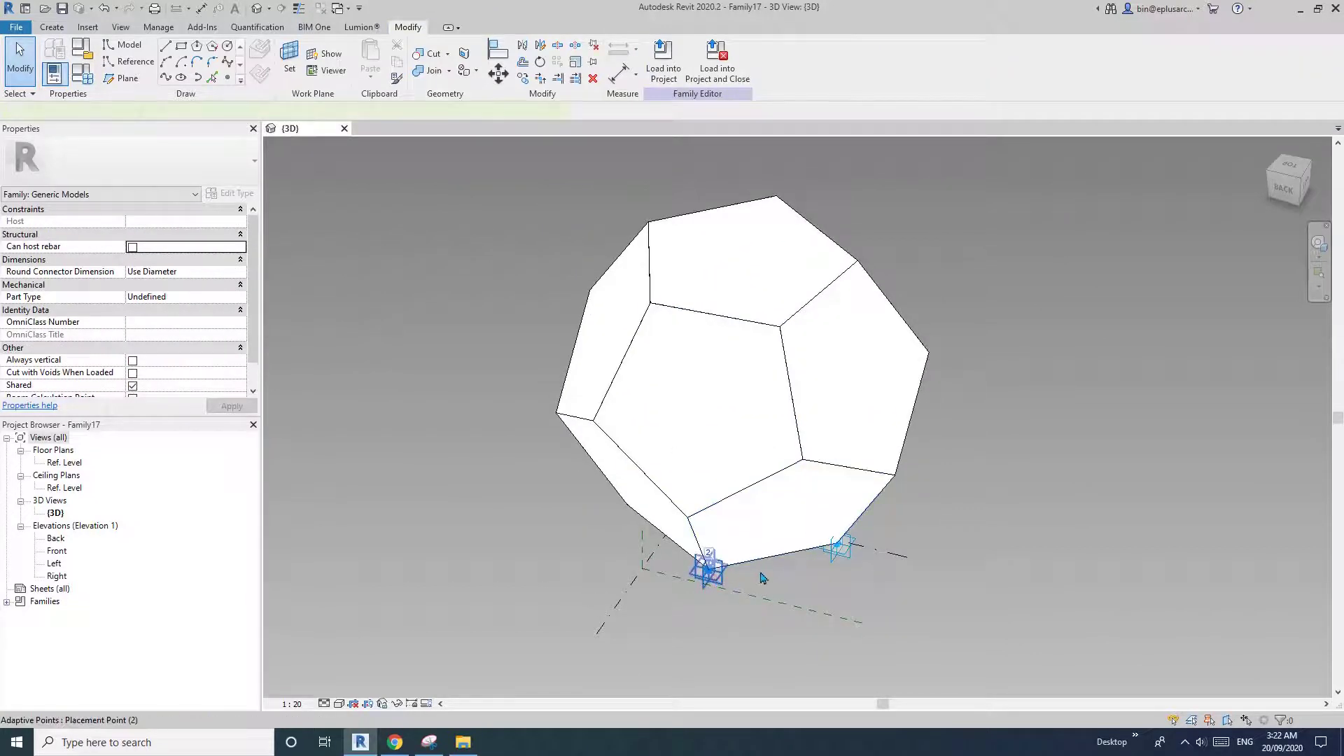
drag(762, 578, 762, 570)
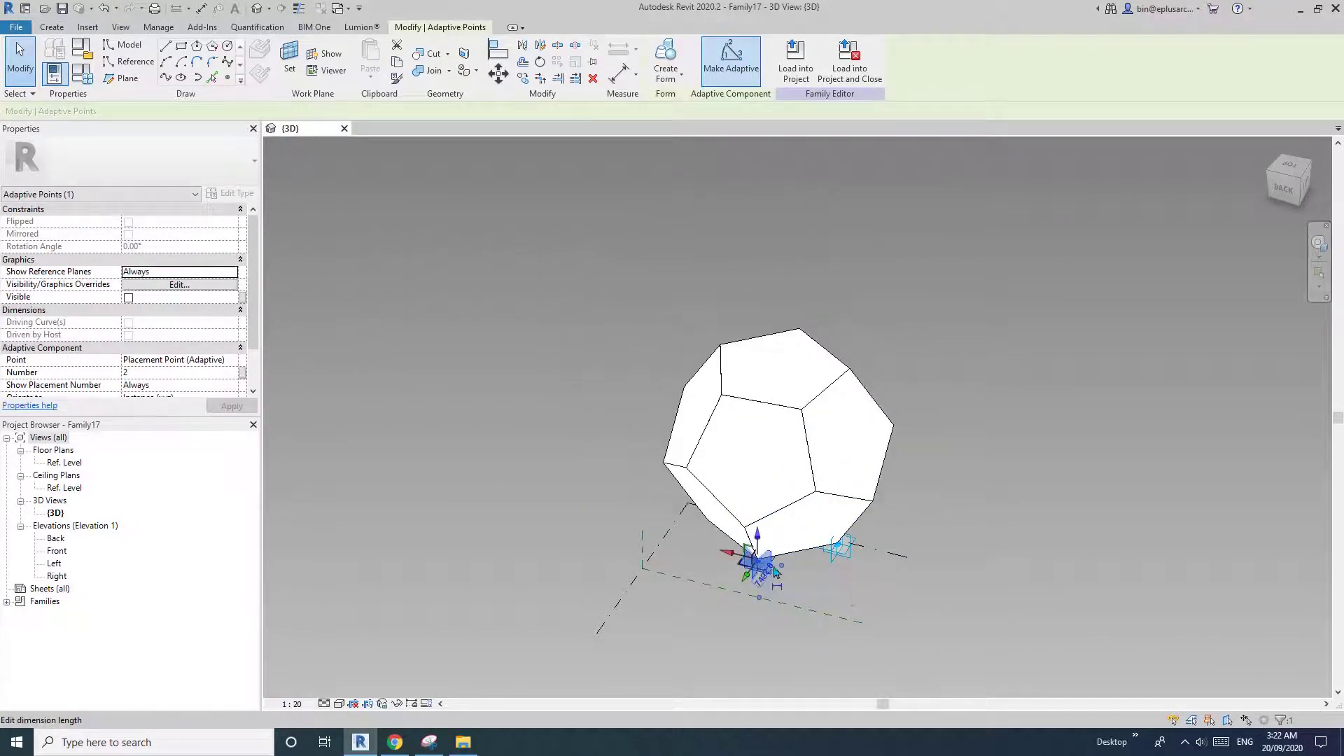
scroll(813, 569, up, 2)
middle_drag(821, 559, 805, 564)
click(742, 575)
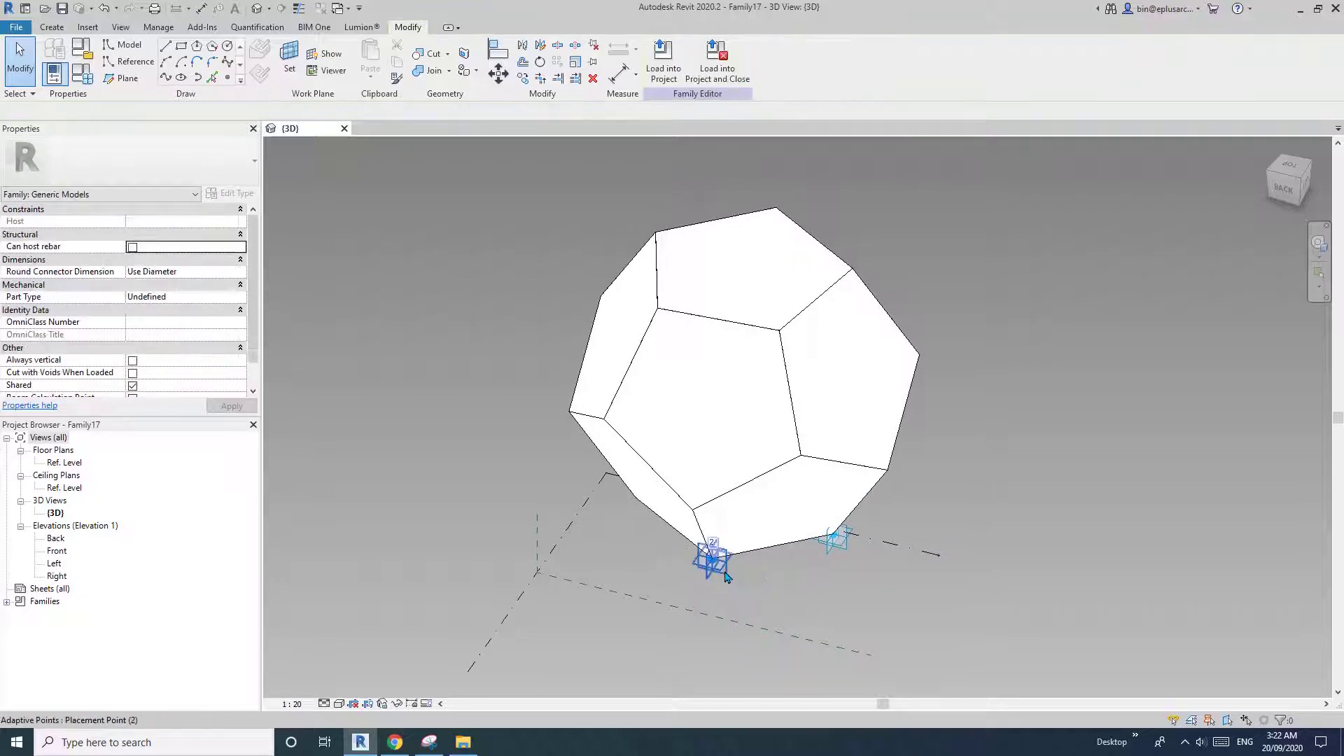
click(724, 570)
click(843, 546)
middle_drag(326, 184, 346, 198)
key(Escape)
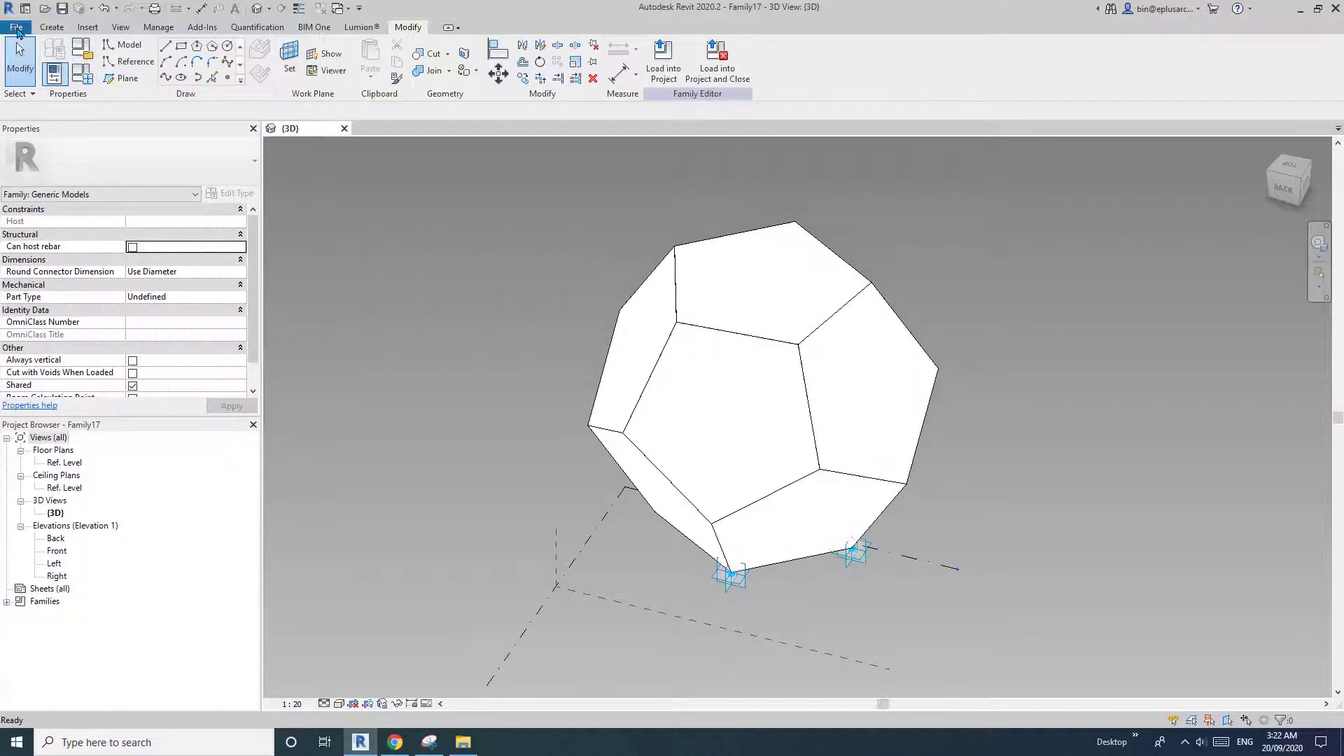
Create a new project from the Architectural Template.
click(15, 27)
mouse_move(70, 80)
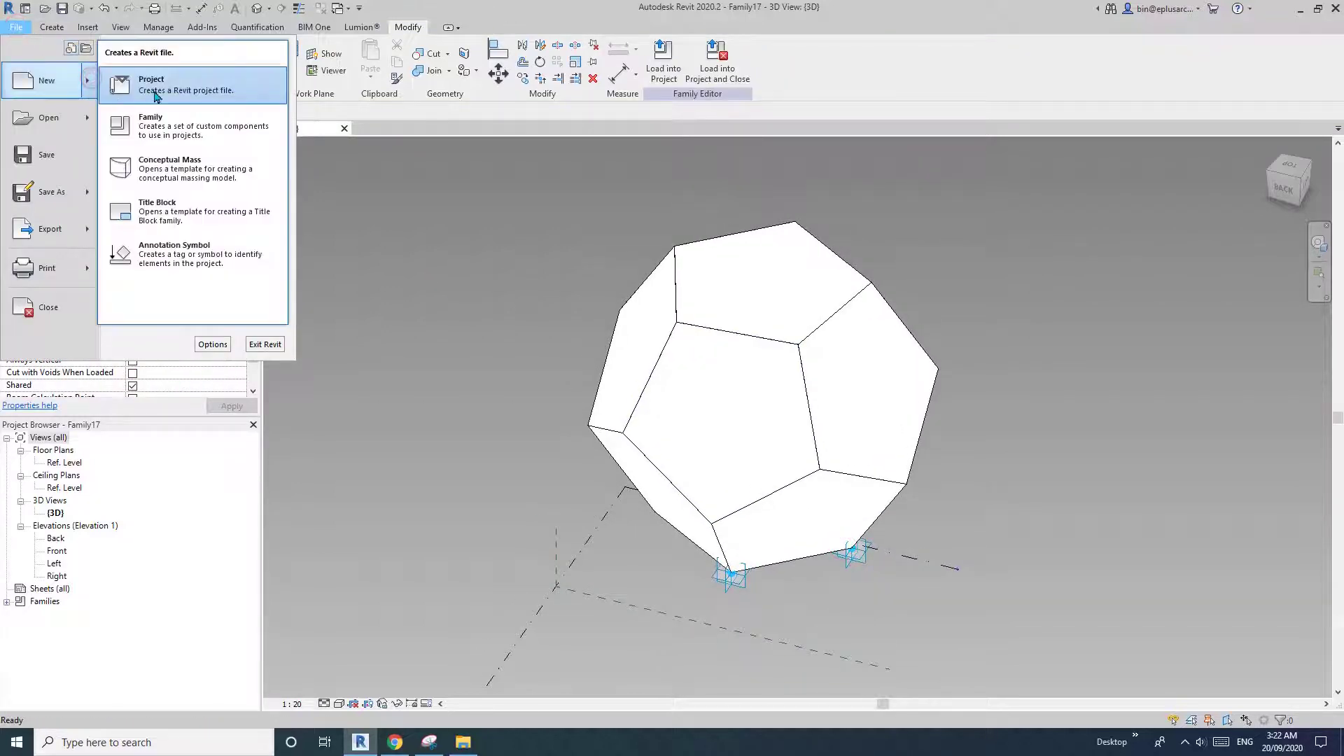
click(155, 95)
click(220, 405)
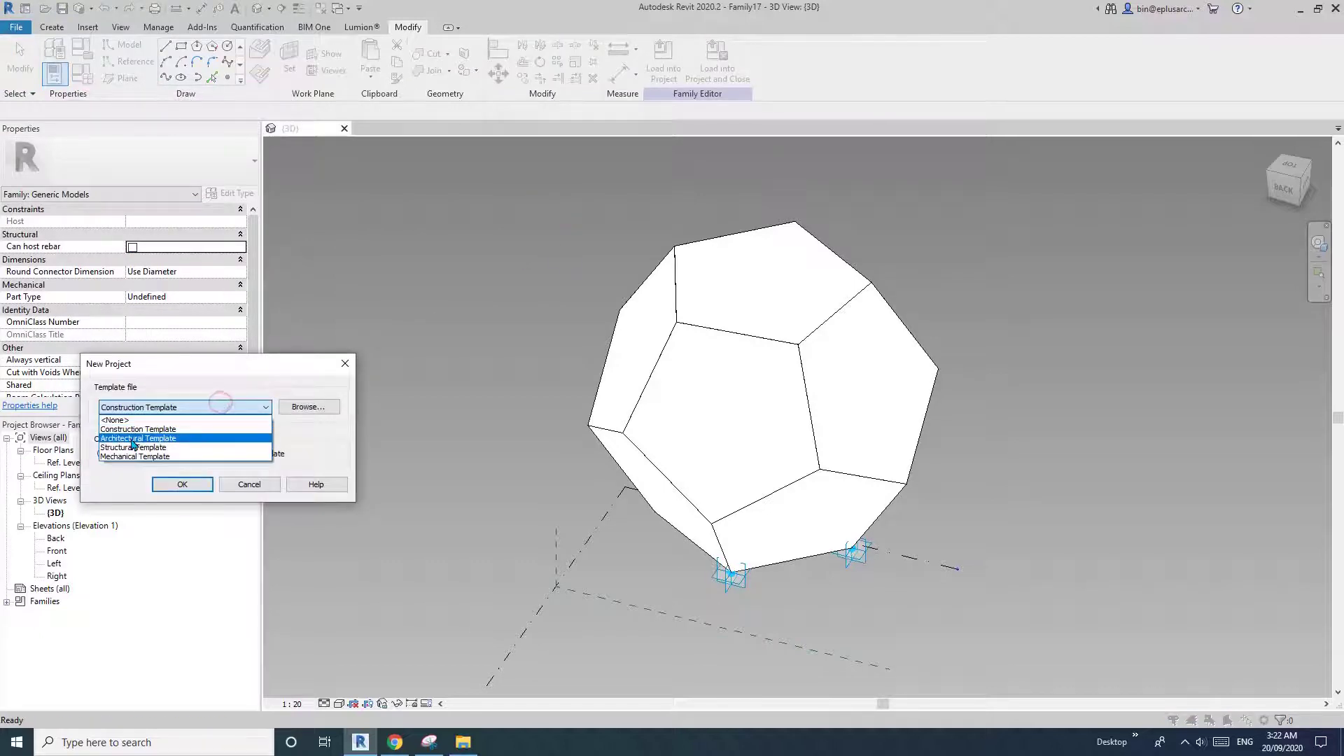
click(133, 440)
click(182, 484)
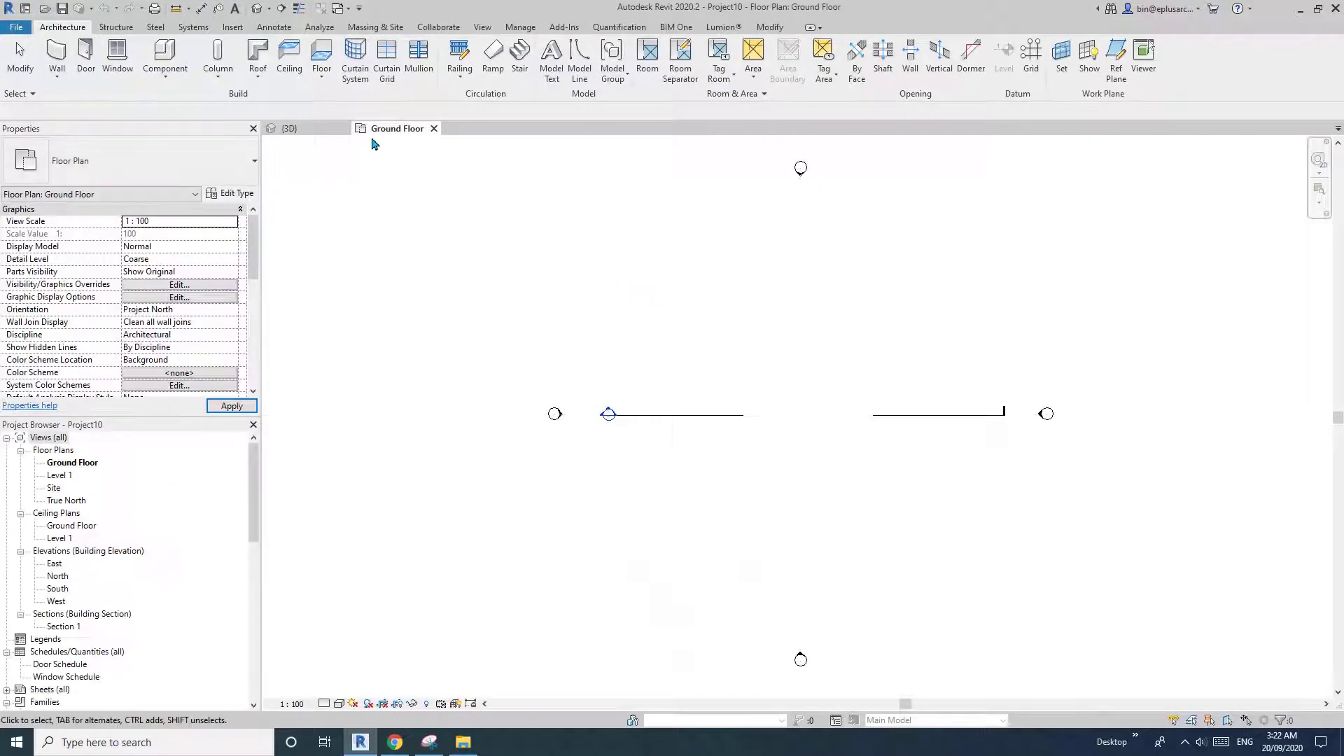
Load the dodecahedron family into the project and place one instance on the Ground Floor plan by two points.
click(308, 128)
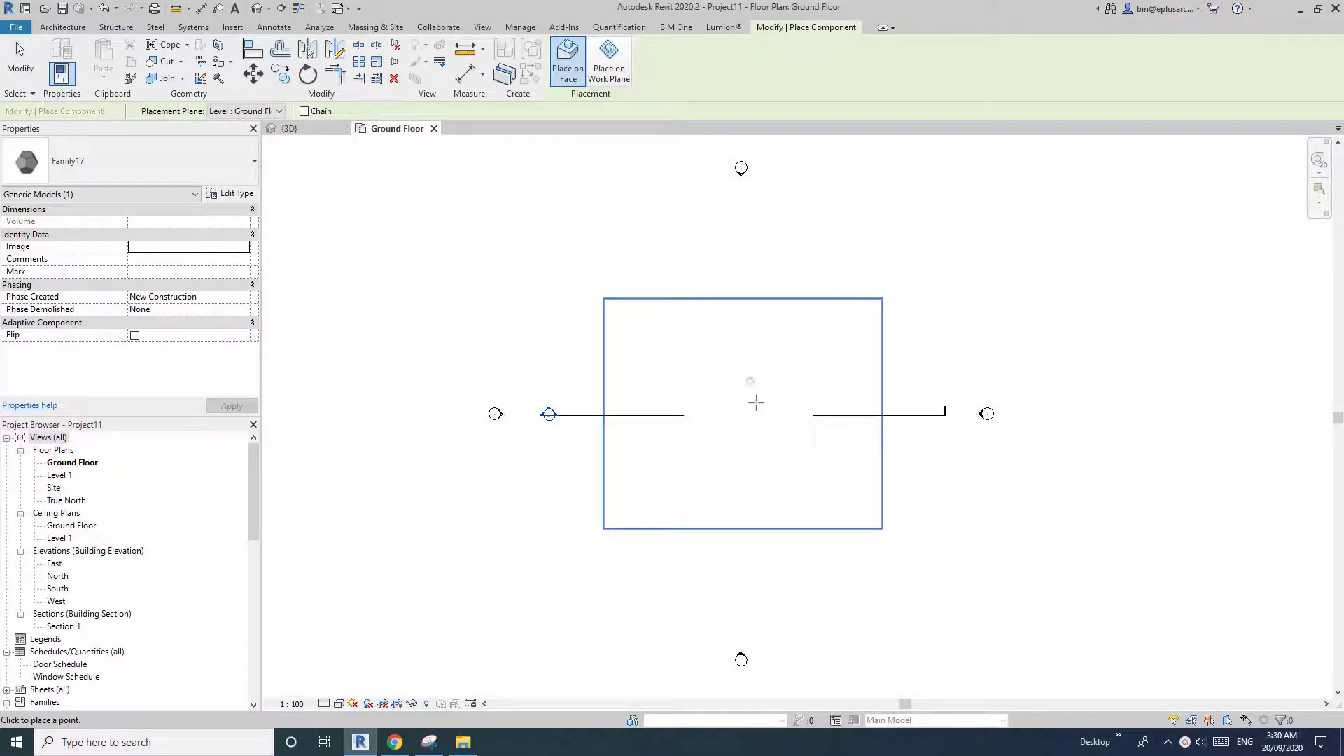
click(695, 411)
key(Escape)
key(Escape)
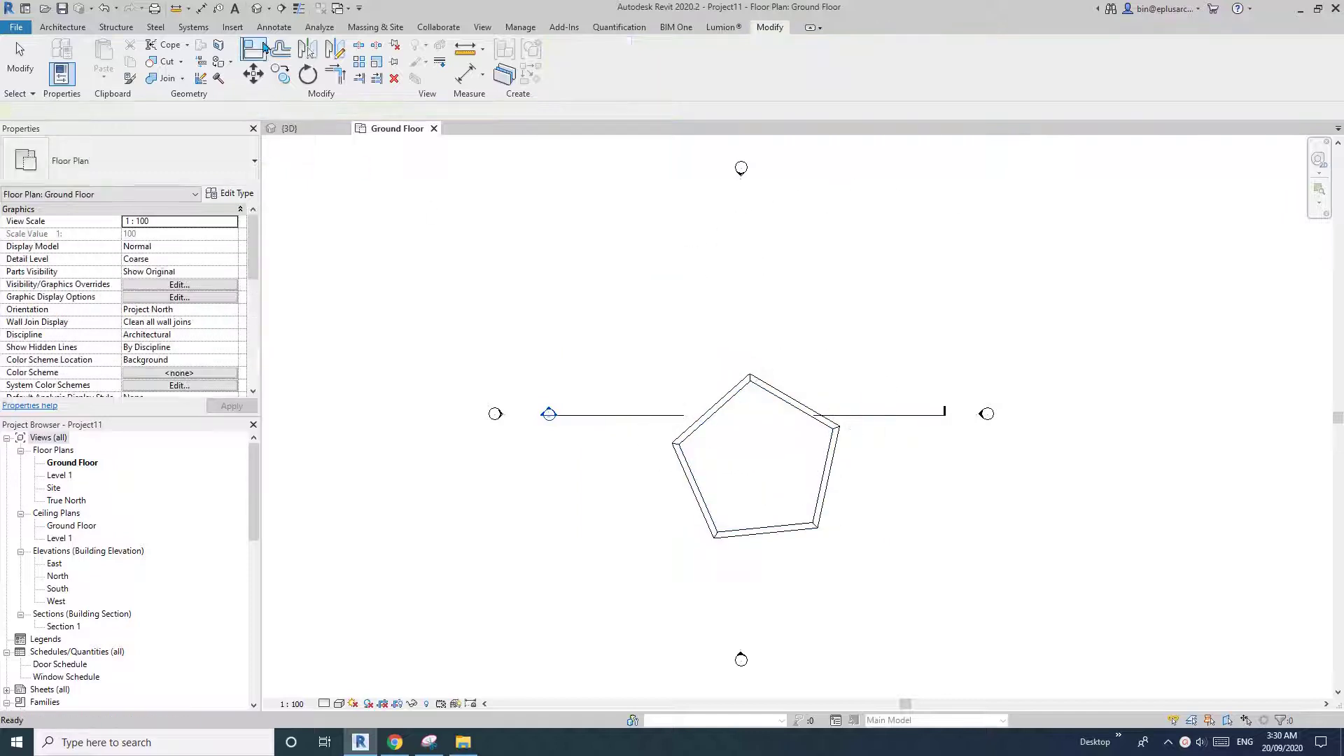
Open the project's default 3D view and select the placed dodecahedron.
click(256, 10)
scroll(826, 478, up, 1)
mouse_move(828, 479)
middle_down()
mouse_move(693, 388)
mouse_move(528, 443)
mouse_move(639, 453)
mouse_move(540, 452)
mouse_move(600, 453)
middle_up()
scroll(695, 385, down, 2)
click(754, 401)
scroll(600, 452, up, 2)
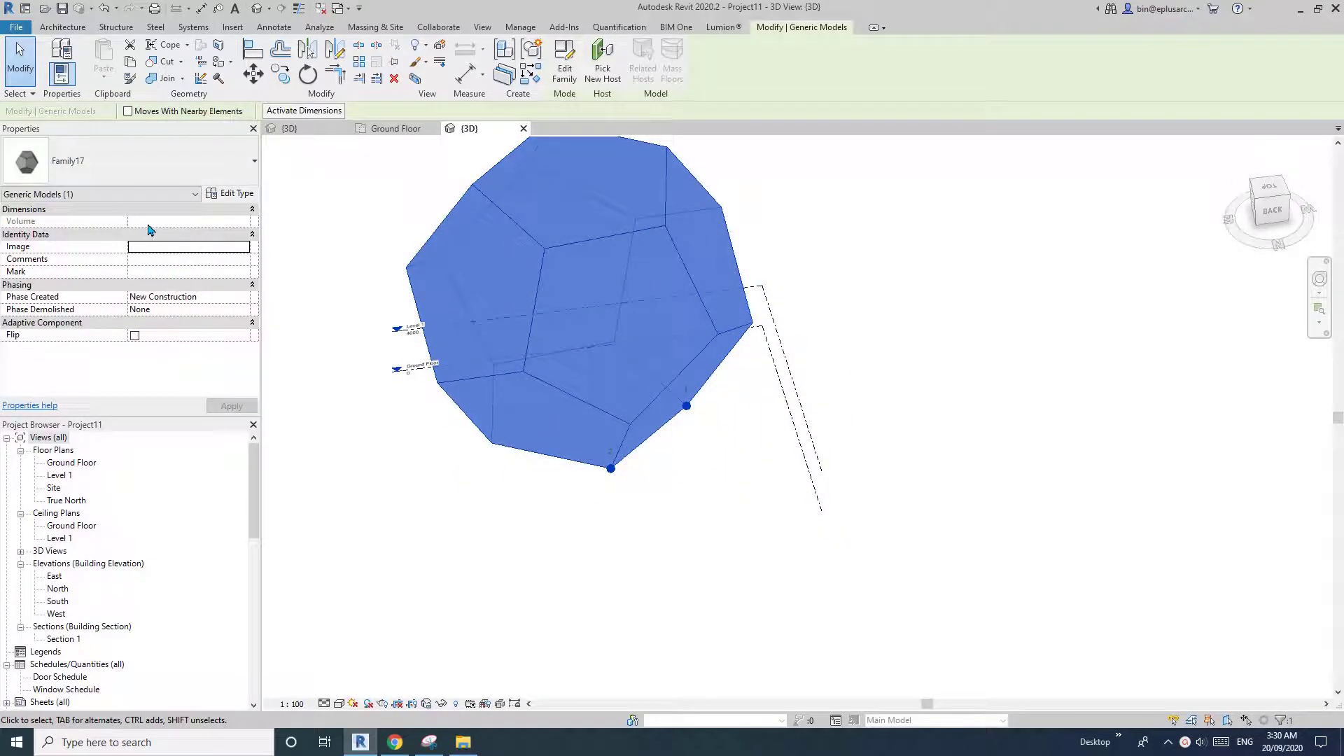
shift+middle_drag(504, 392, 549, 393)
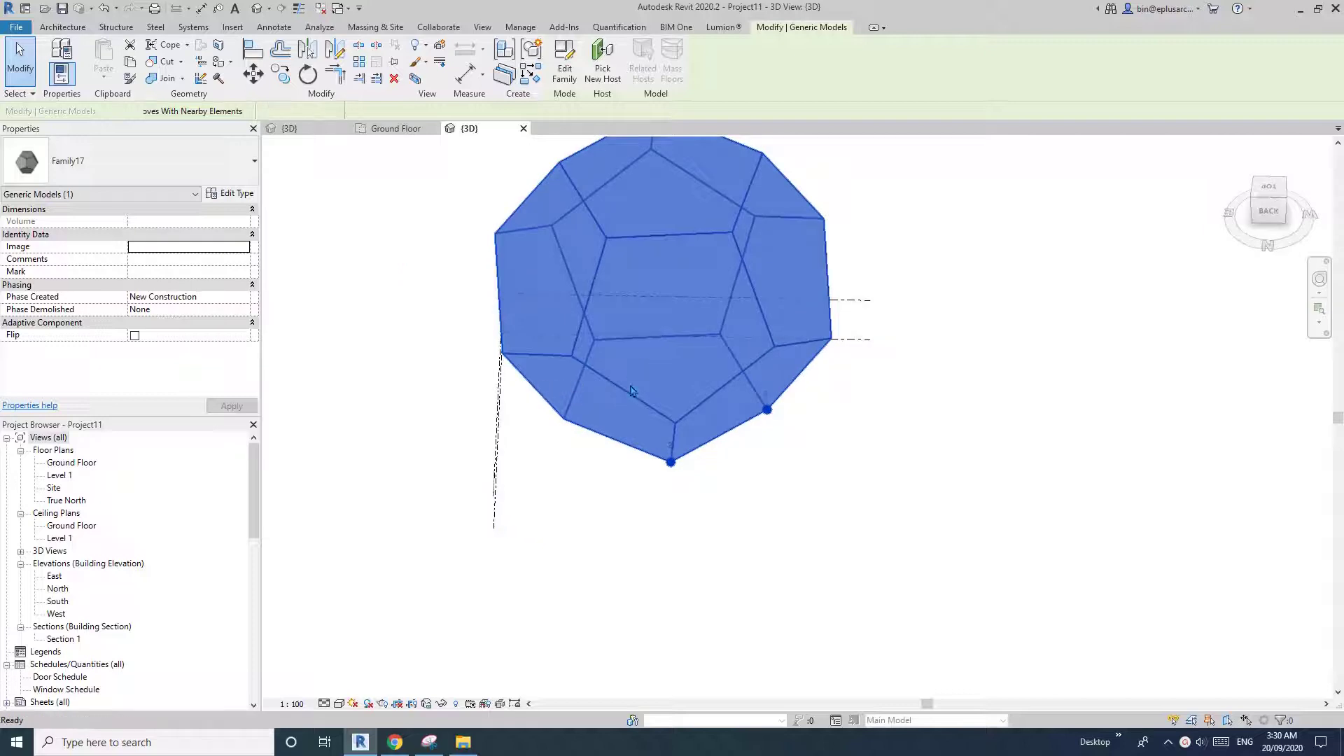
Place two small dodecahedra in front of the large one with Create Similar.
key(c)
key(s)
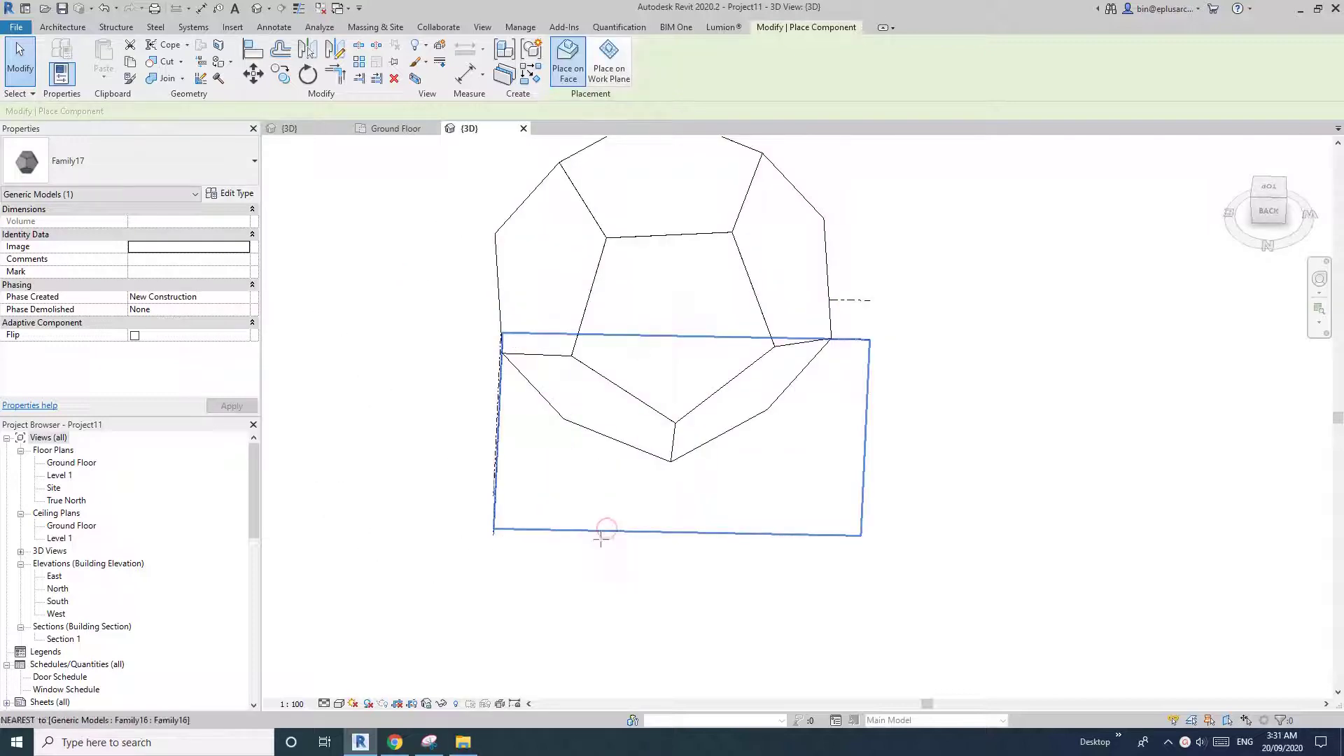
click(600, 536)
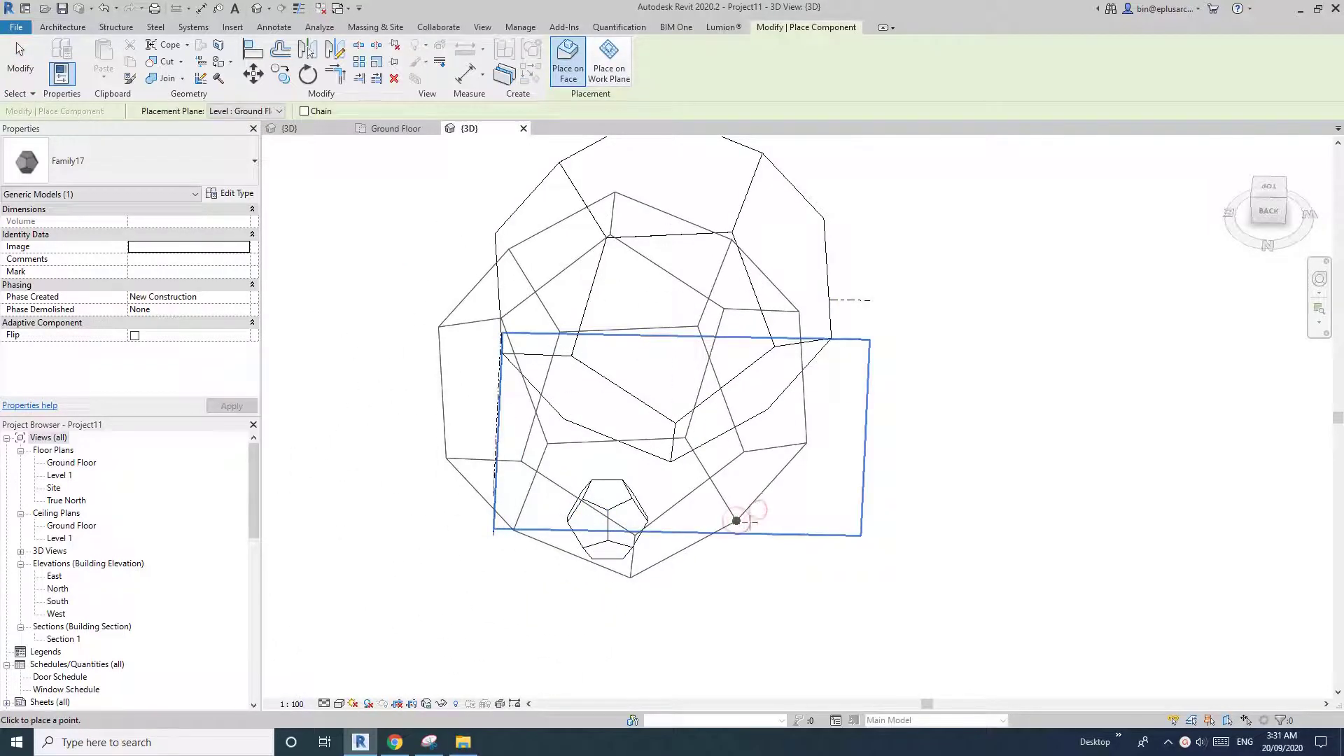
click(736, 520)
middle_drag(875, 465, 756, 495)
scroll(756, 495, down, 1)
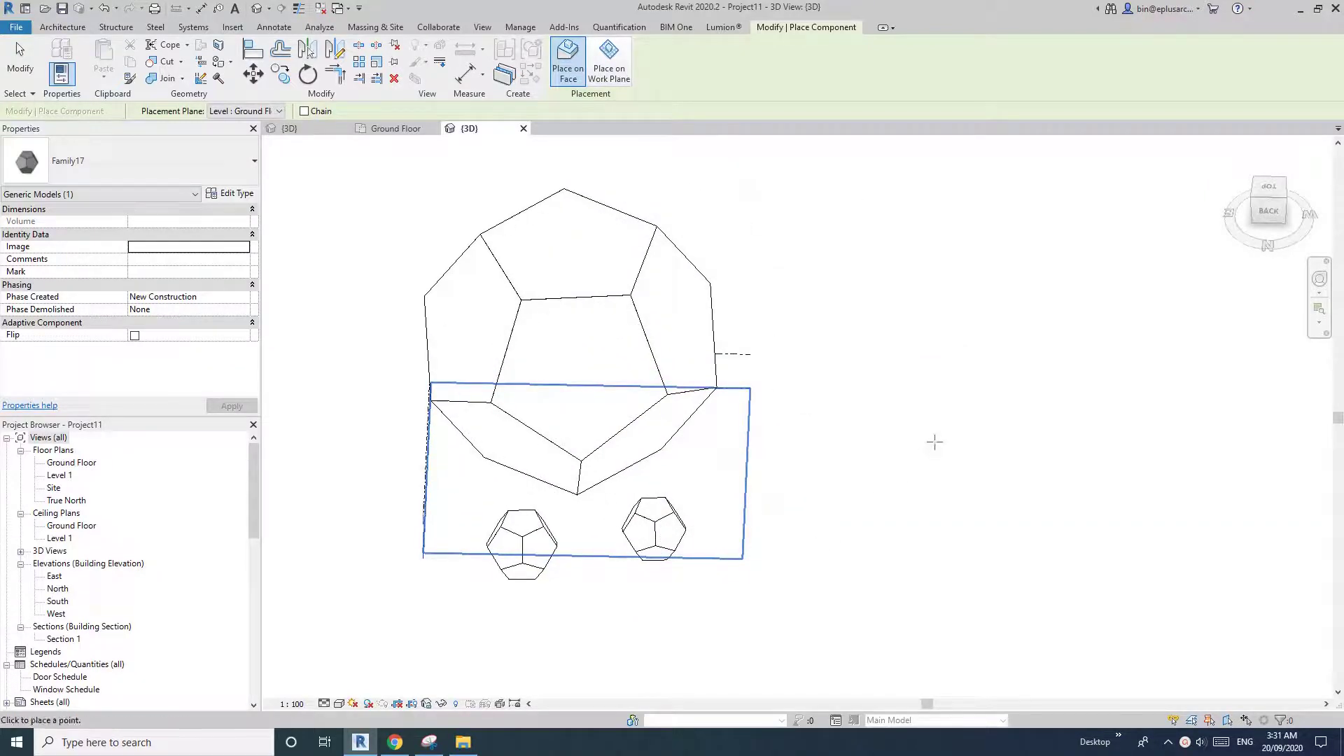
Place another large dodecahedron instance beside the first and end the placement.
click(715, 471)
key(Escape)
key(Escape)
drag(805, 364, 924, 354)
key(Escape)
Inspect the four dodecahedra in 3D and open the first large one's family for editing.
shift+middle_drag(795, 408, 875, 492)
scroll(738, 457, up, 1)
middle_drag(738, 456, 751, 499)
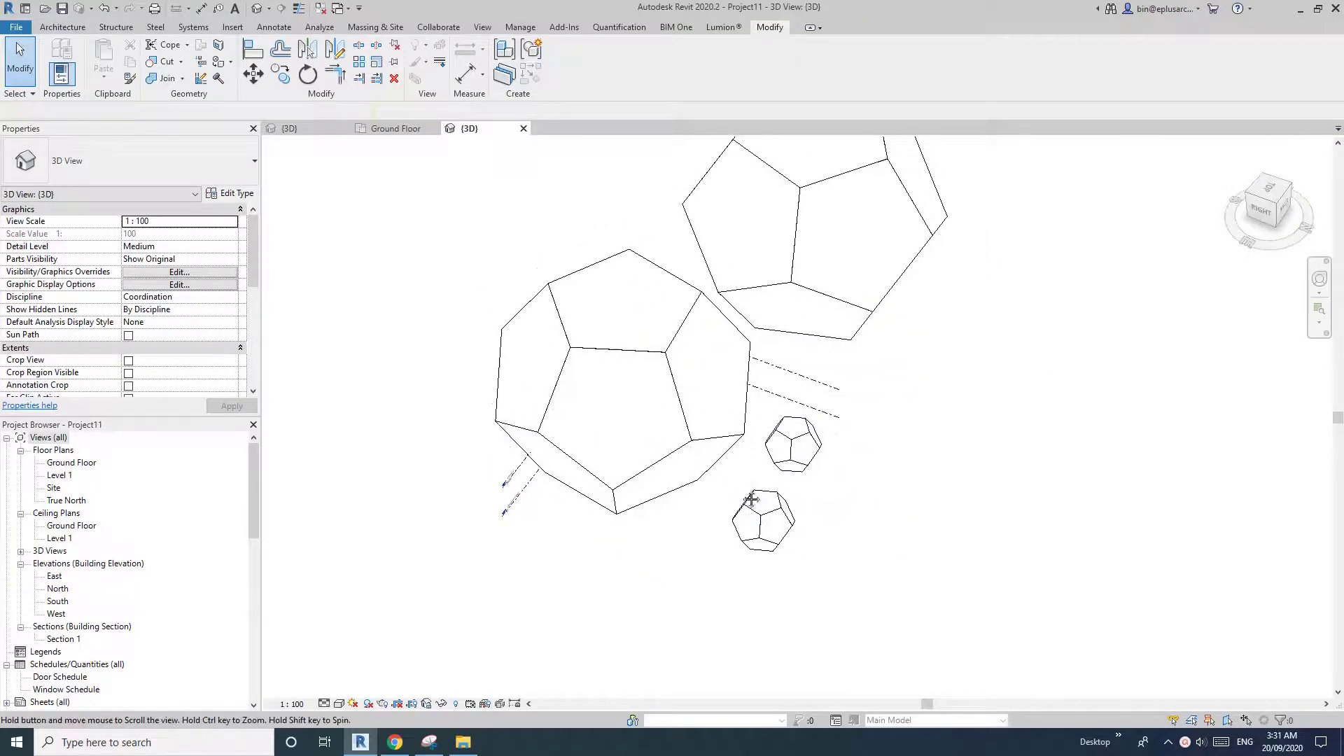
middle_drag(587, 434, 564, 508)
click(649, 452)
middle_drag(711, 467, 324, 363)
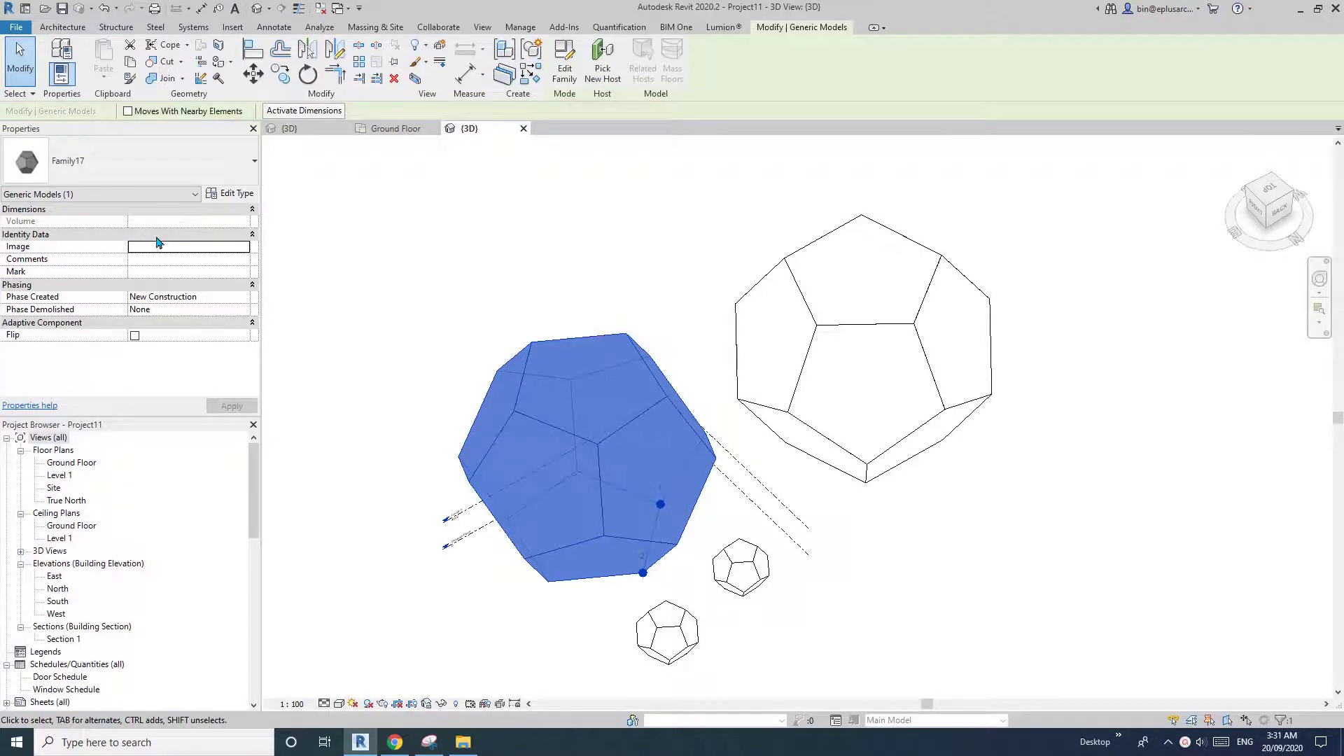
click(564, 70)
shift+middle_drag(728, 455, 750, 502)
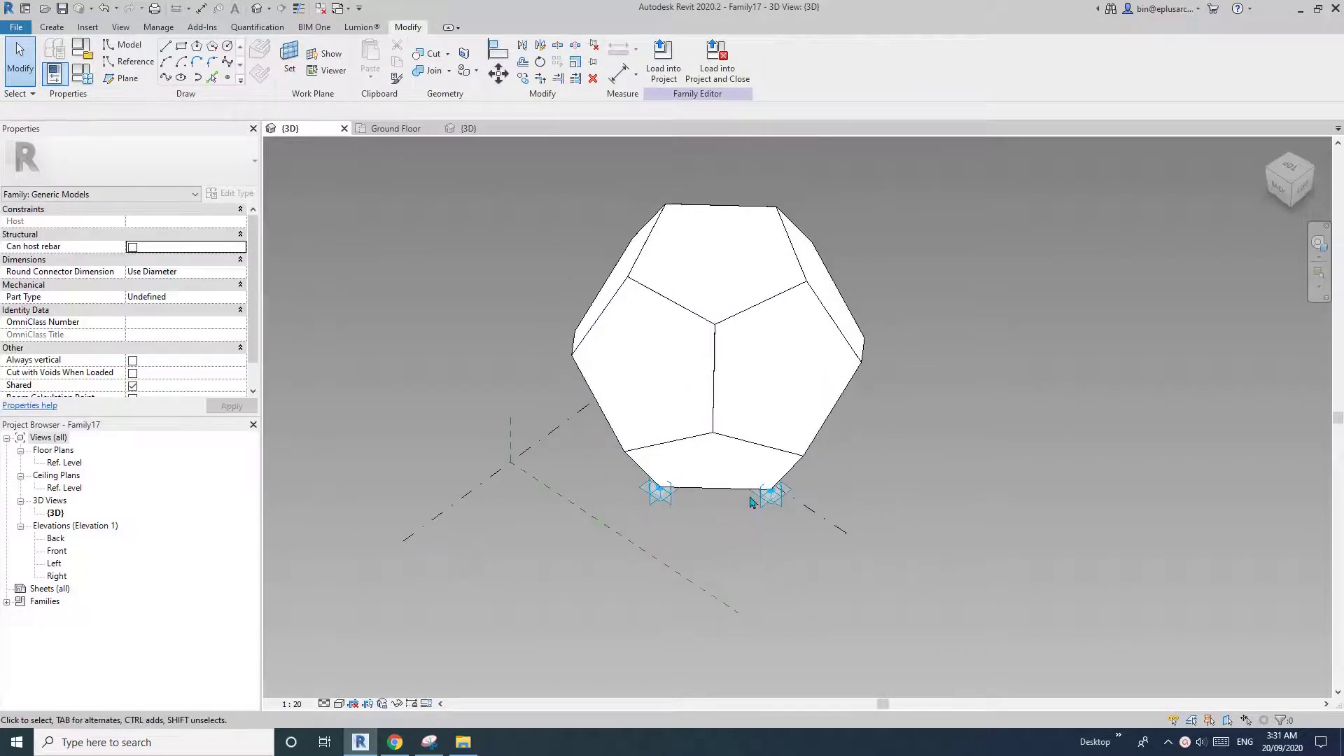
Try deleting adaptive points 2 and 1 below the dodecahedron, and undo both deletions.
click(660, 495)
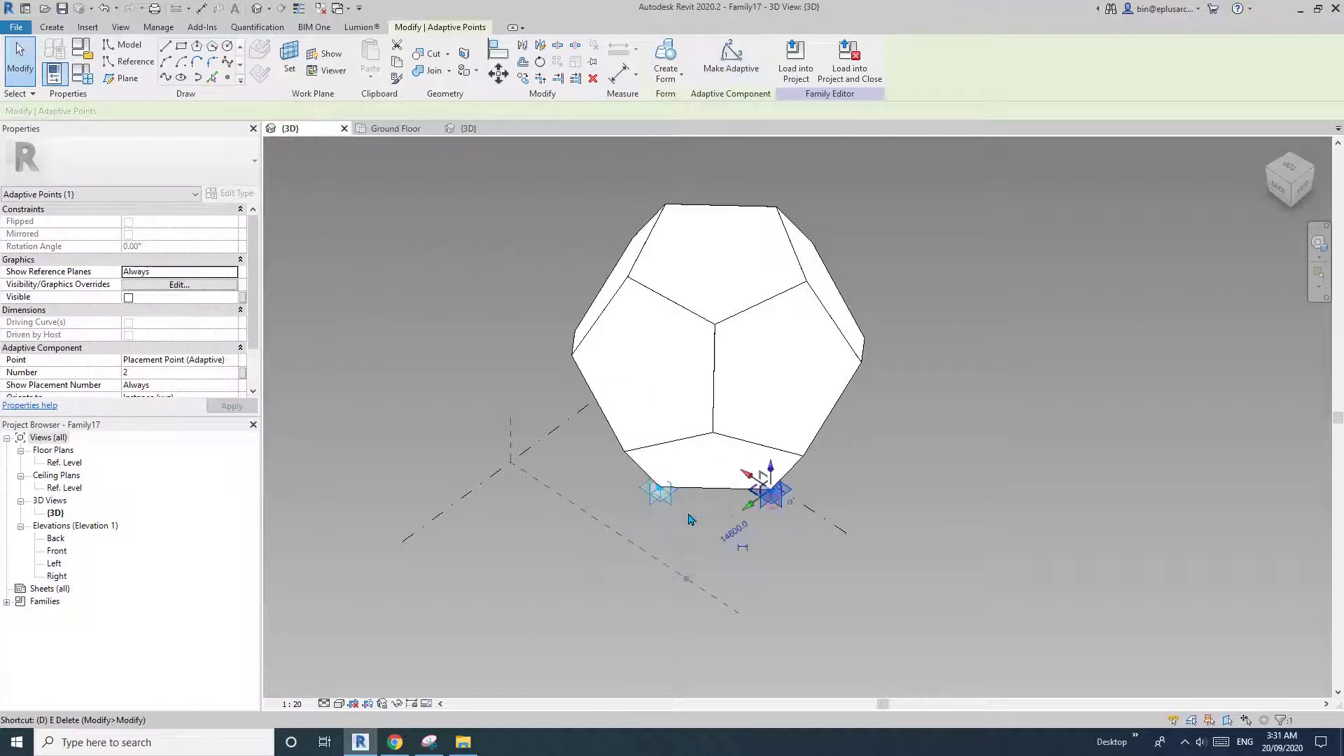
key(Delete)
click(668, 498)
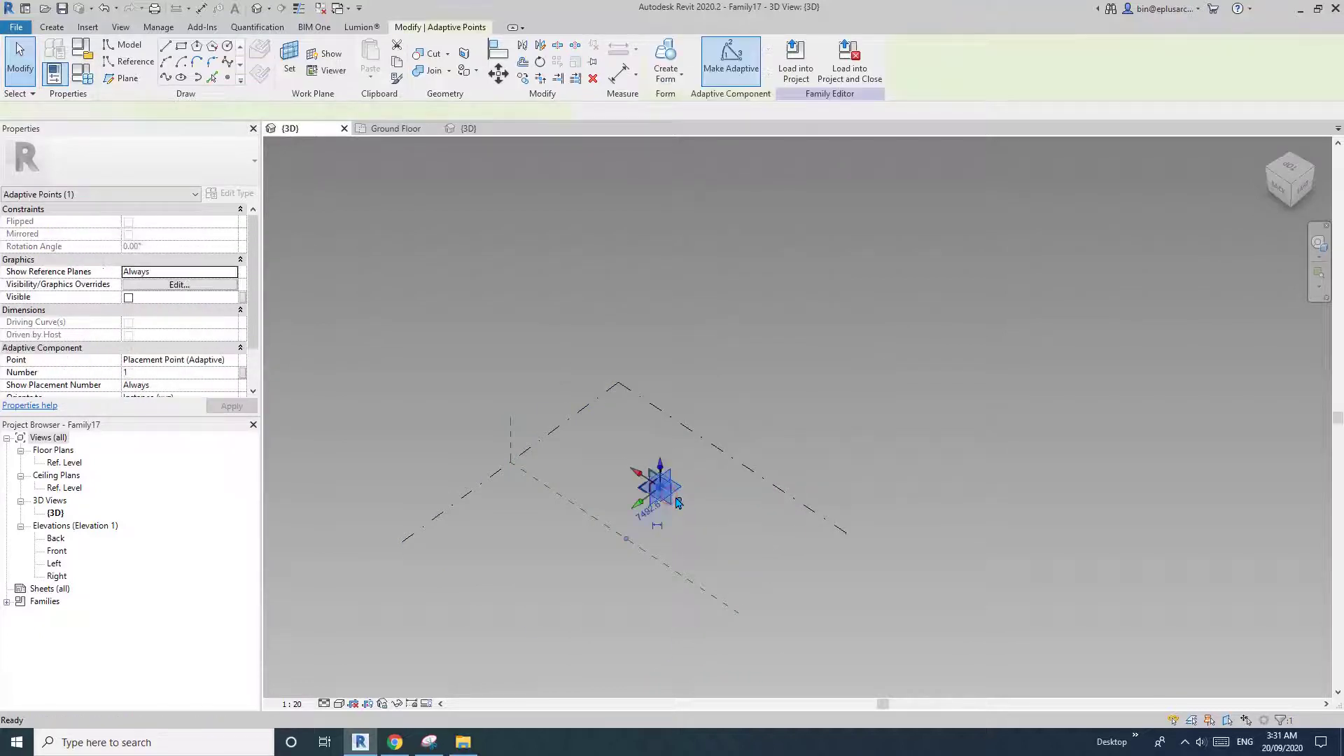
key(Delete)
key(ctrl+z)
key(ctrl+z)
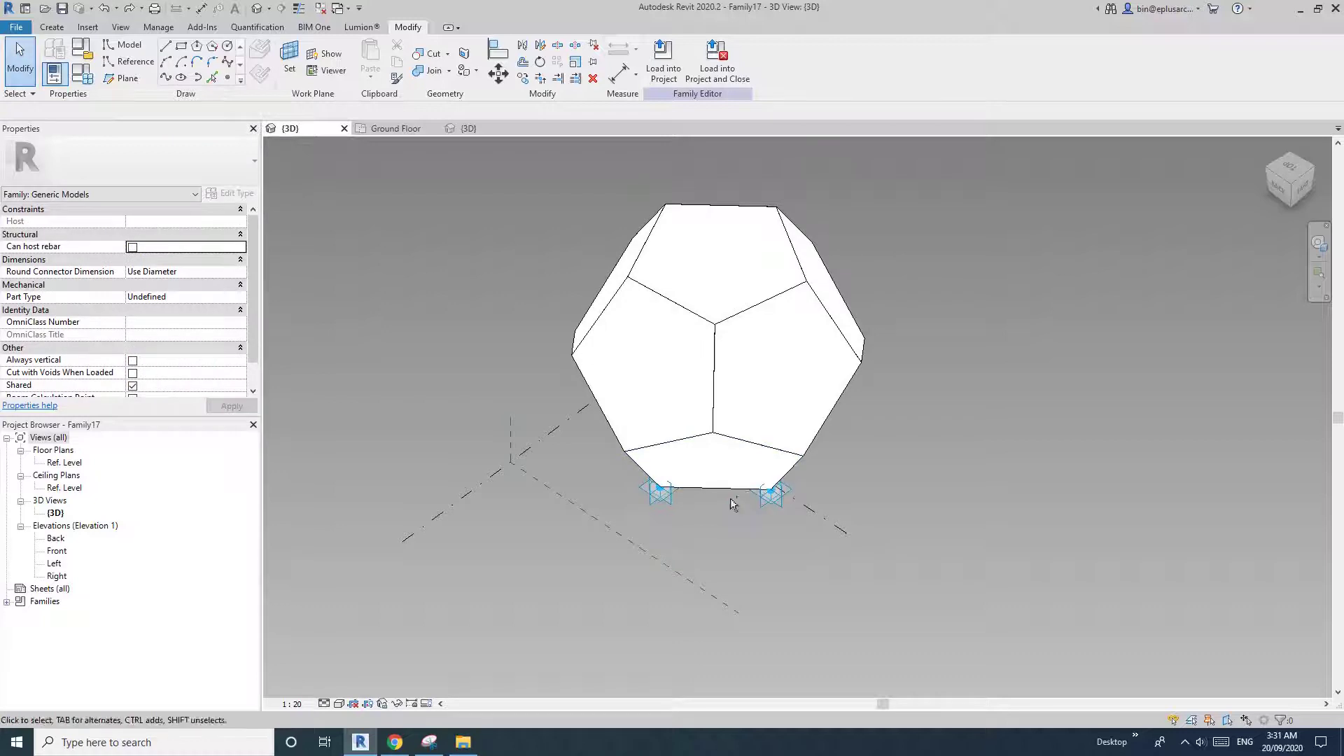
Rehost the base pentagon onto two free locations on the reference level, away from adaptive points 1 and 2.
shift+middle_drag(736, 515, 739, 357)
click(738, 543)
shift+middle_drag(740, 548, 710, 514)
click(757, 608)
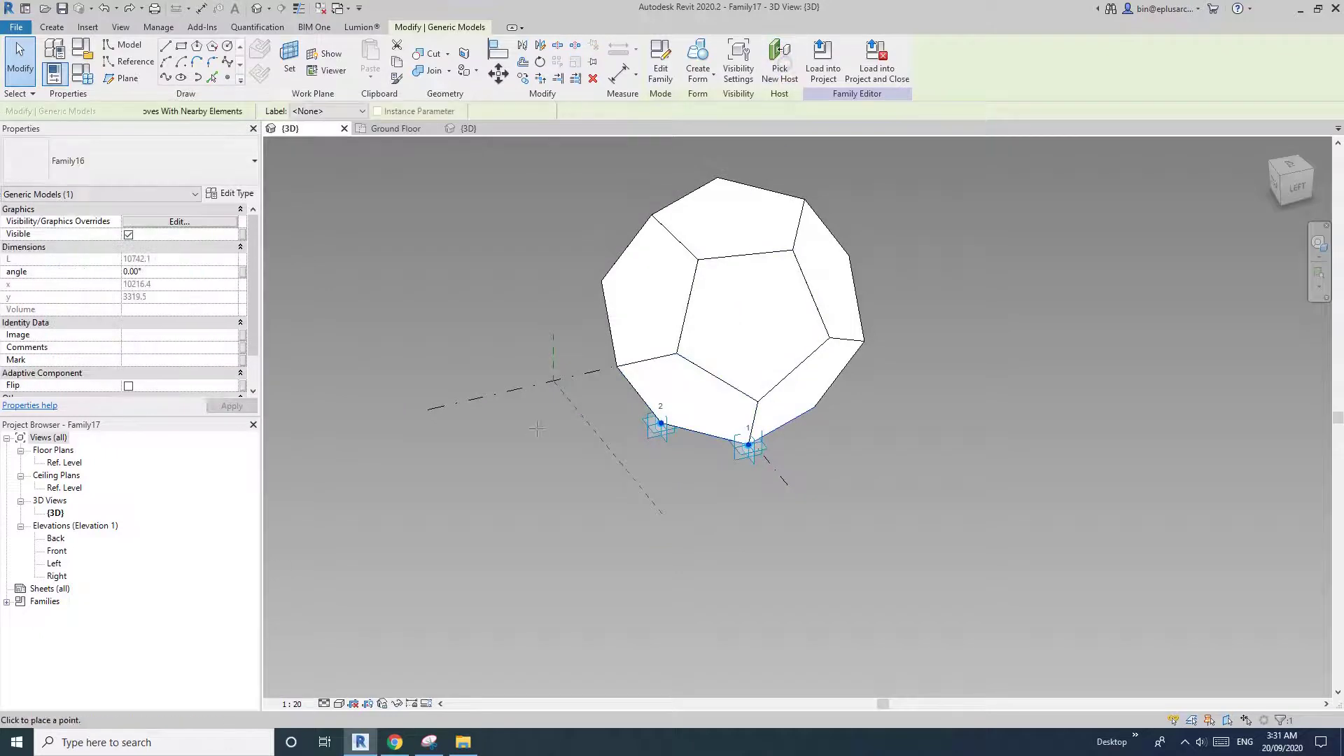
click(557, 421)
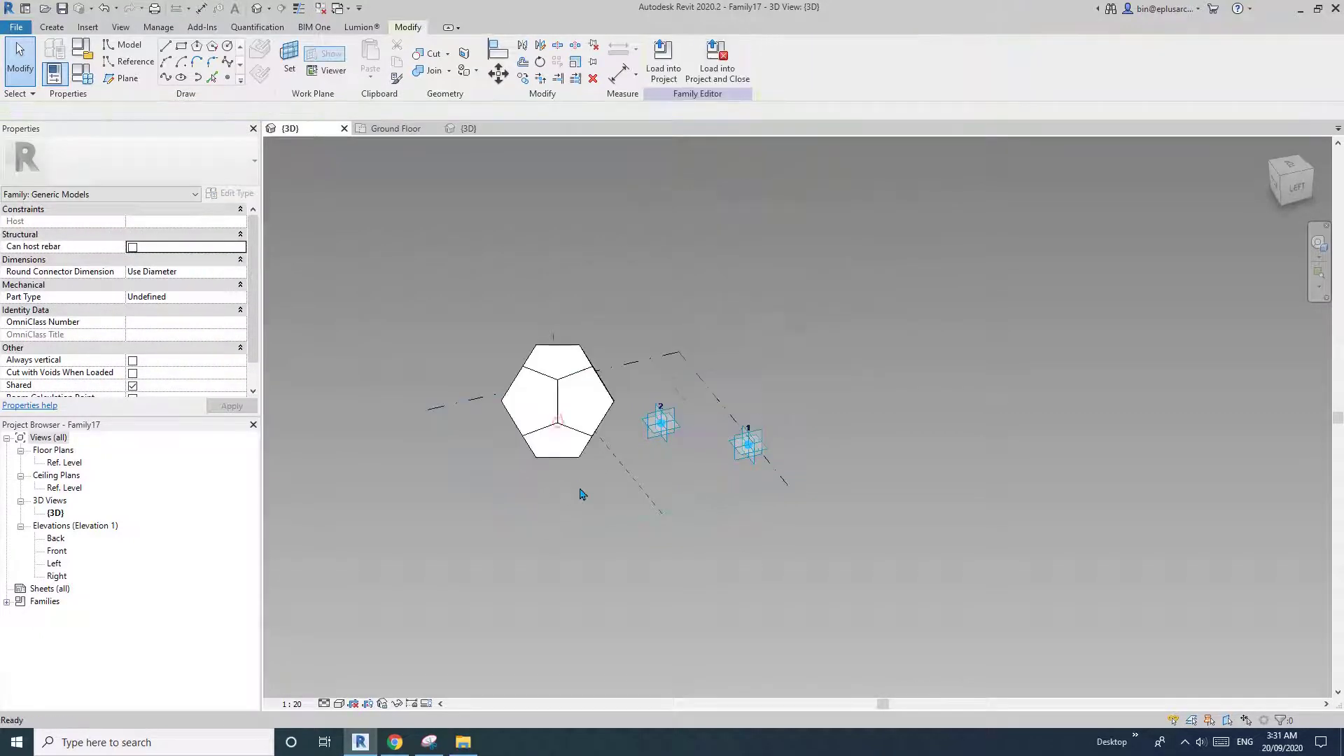
shift+middle_drag(553, 460, 528, 399)
scroll(540, 339, up, 4)
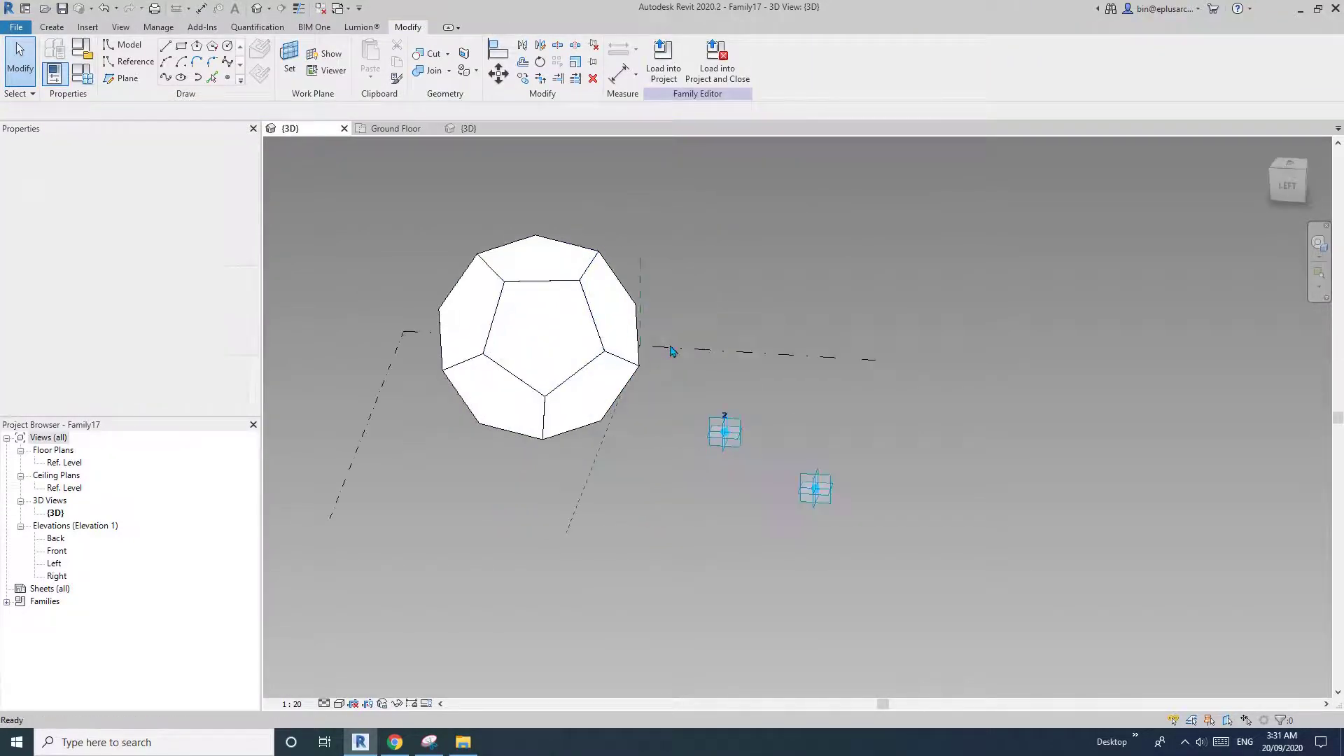
Delete both adaptive points lying on the reference level beside the dodecahedron.
scroll(720, 429, up, 2)
click(736, 444)
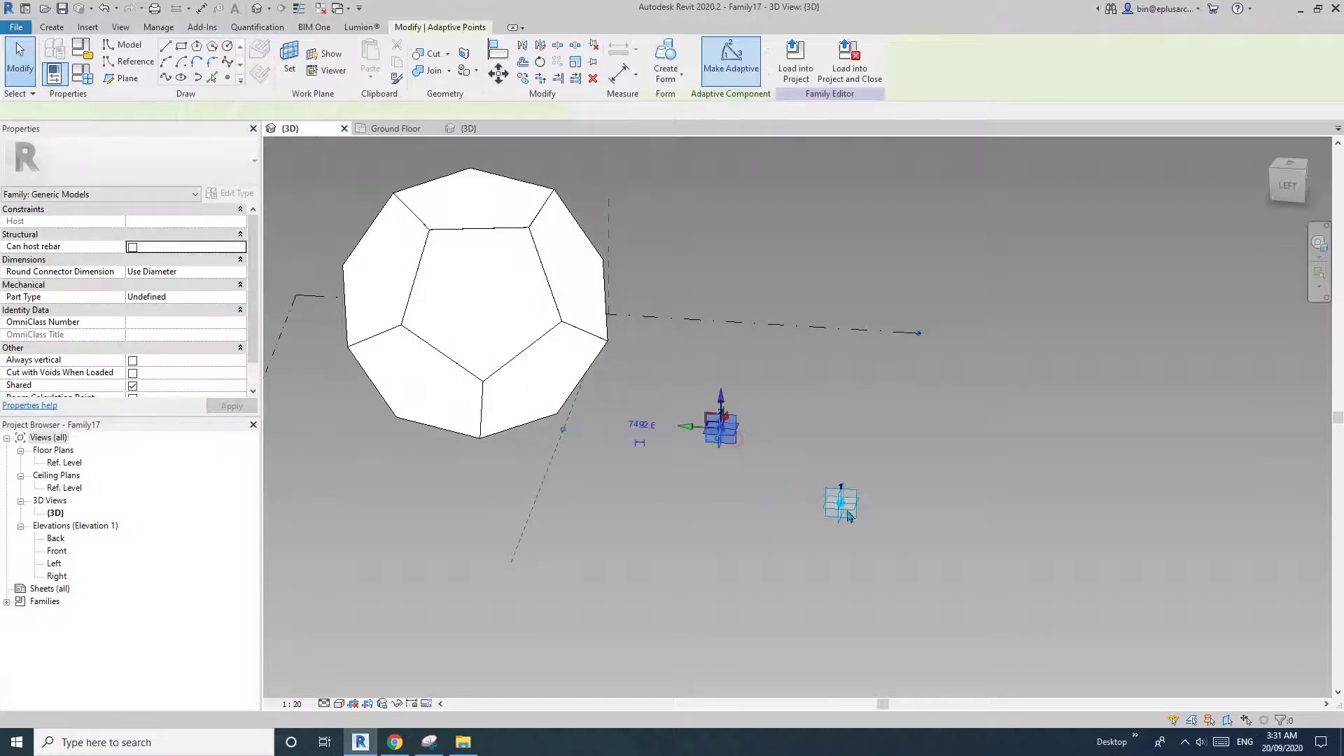
key(Delete)
click(846, 510)
key(Delete)
scroll(710, 489, down, 1)
shift+middle_drag(708, 489, 699, 534)
scroll(642, 500, down, 1)
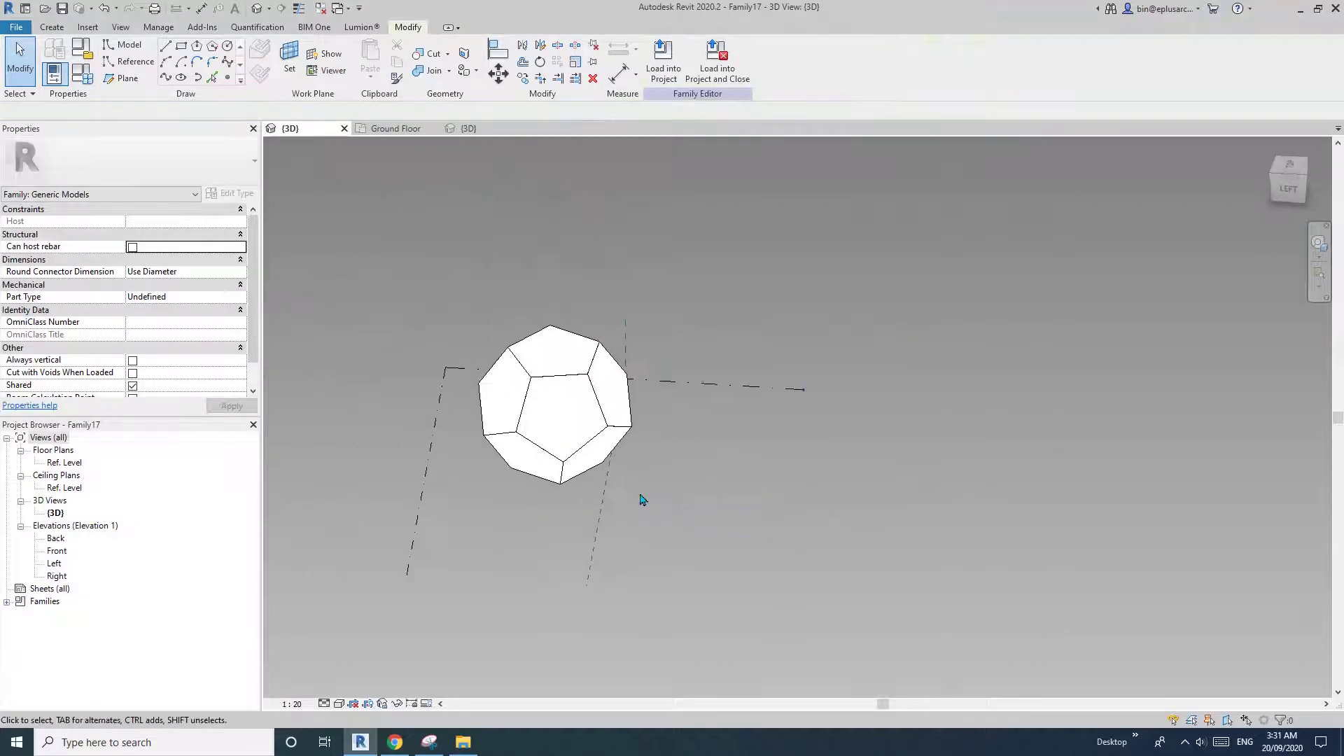
Examine the dodecahedron in the Ref. Level floor plan and in the 3D view.
double_click(61, 462)
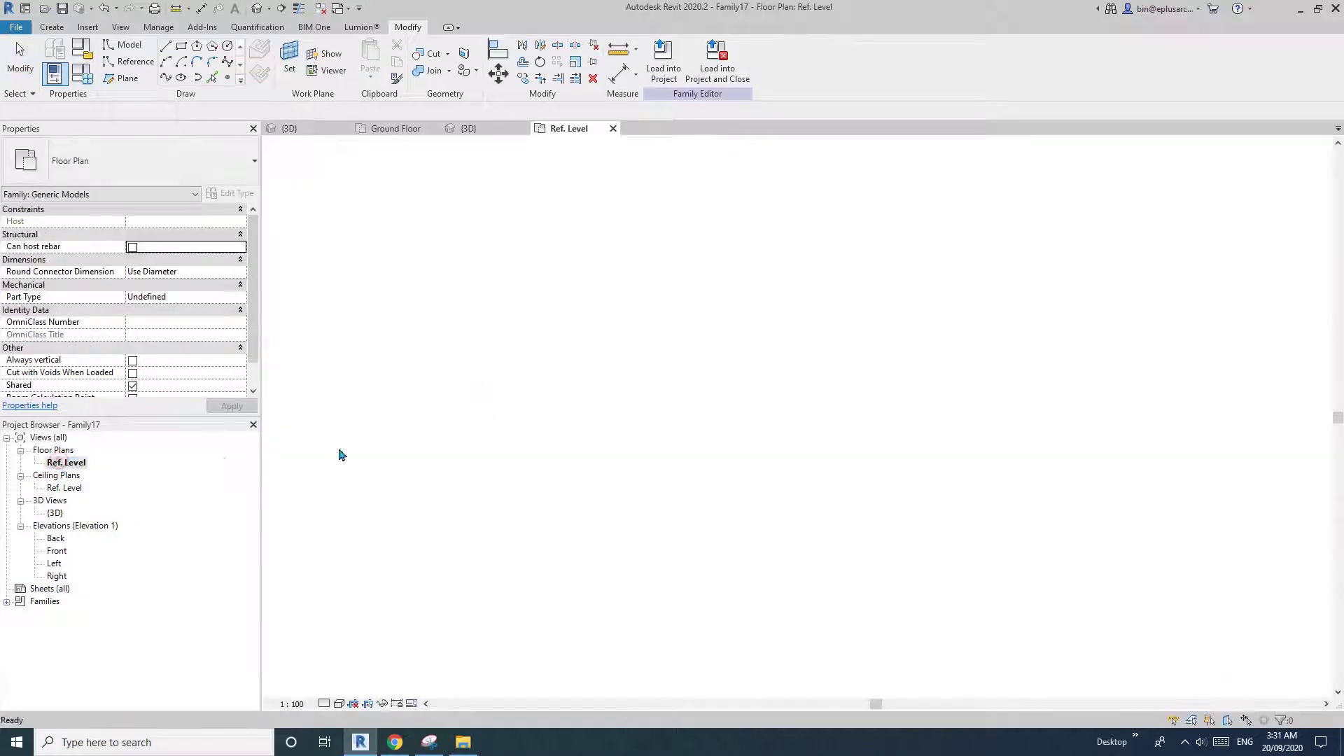
scroll(645, 391, up, 2)
scroll(658, 426, down, 3)
scroll(676, 435, down, 1)
middle_drag(681, 435, 715, 465)
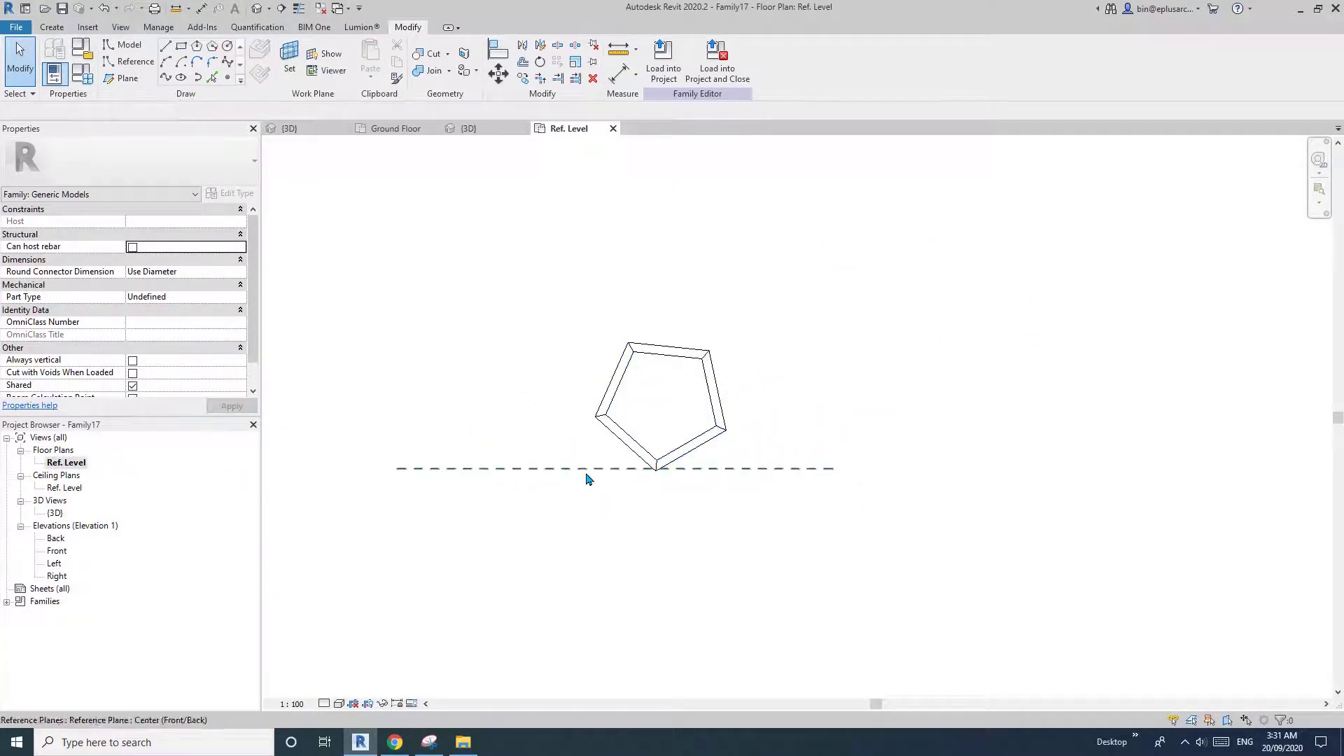
click(257, 10)
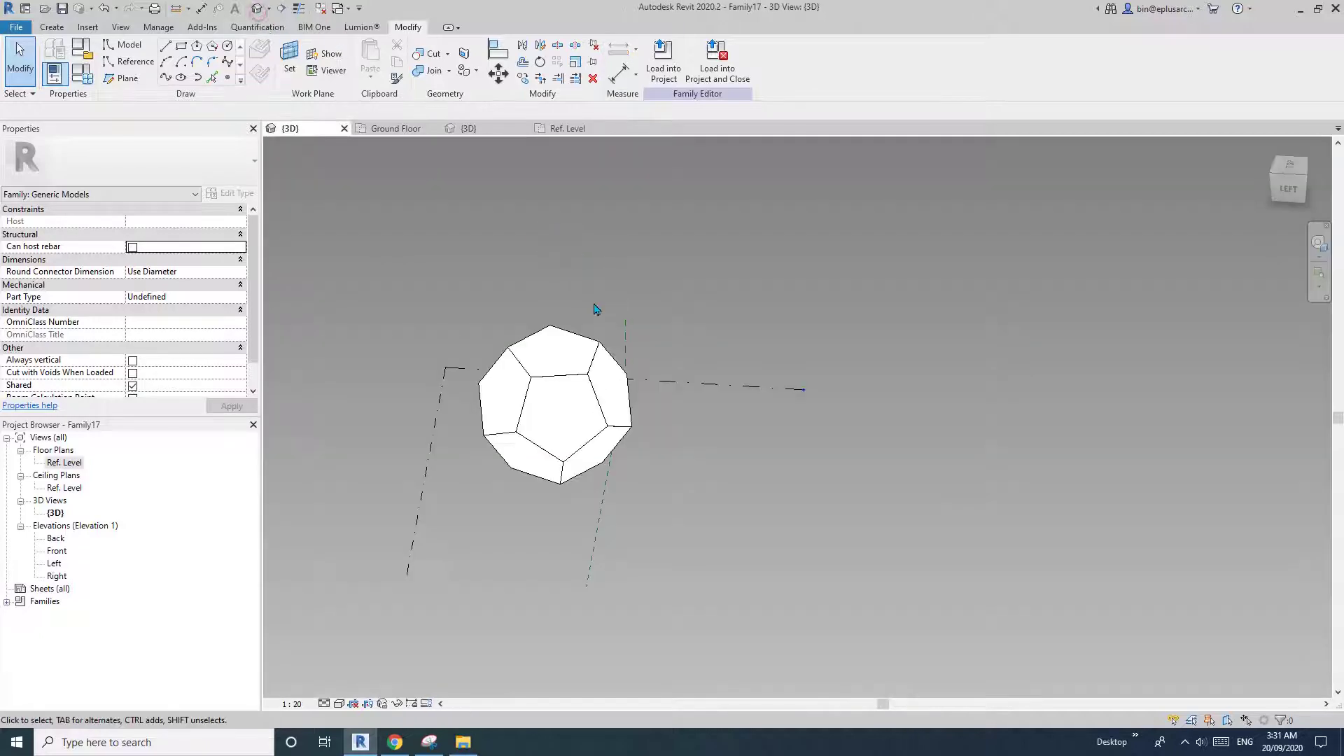
mouse_move(597, 306)
shift+middle_down()
mouse_move(489, 336)
mouse_move(422, 294)
mouse_move(574, 295)
shift+middle_up()
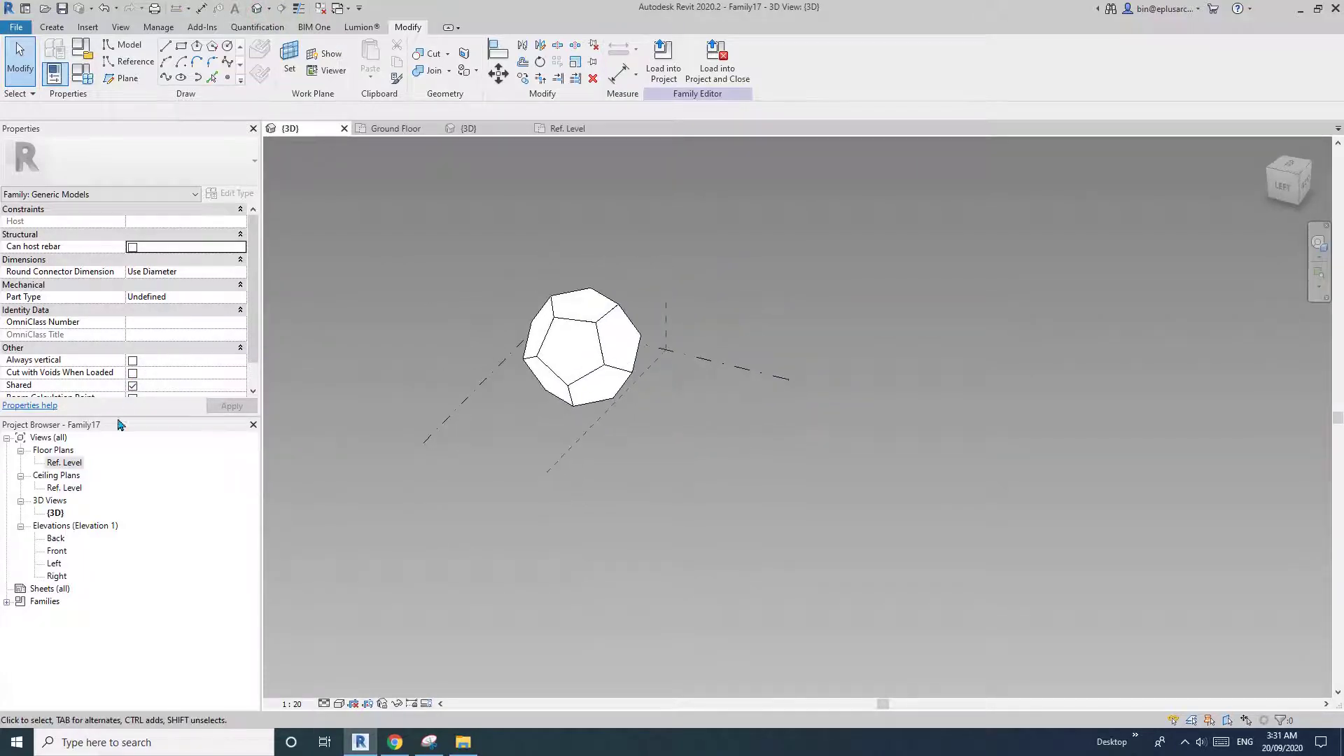
Draw a vertical reference plane beside the pentagon in the Ref. Level plan, crossing the Center (Front/Back) plane.
double_click(64, 462)
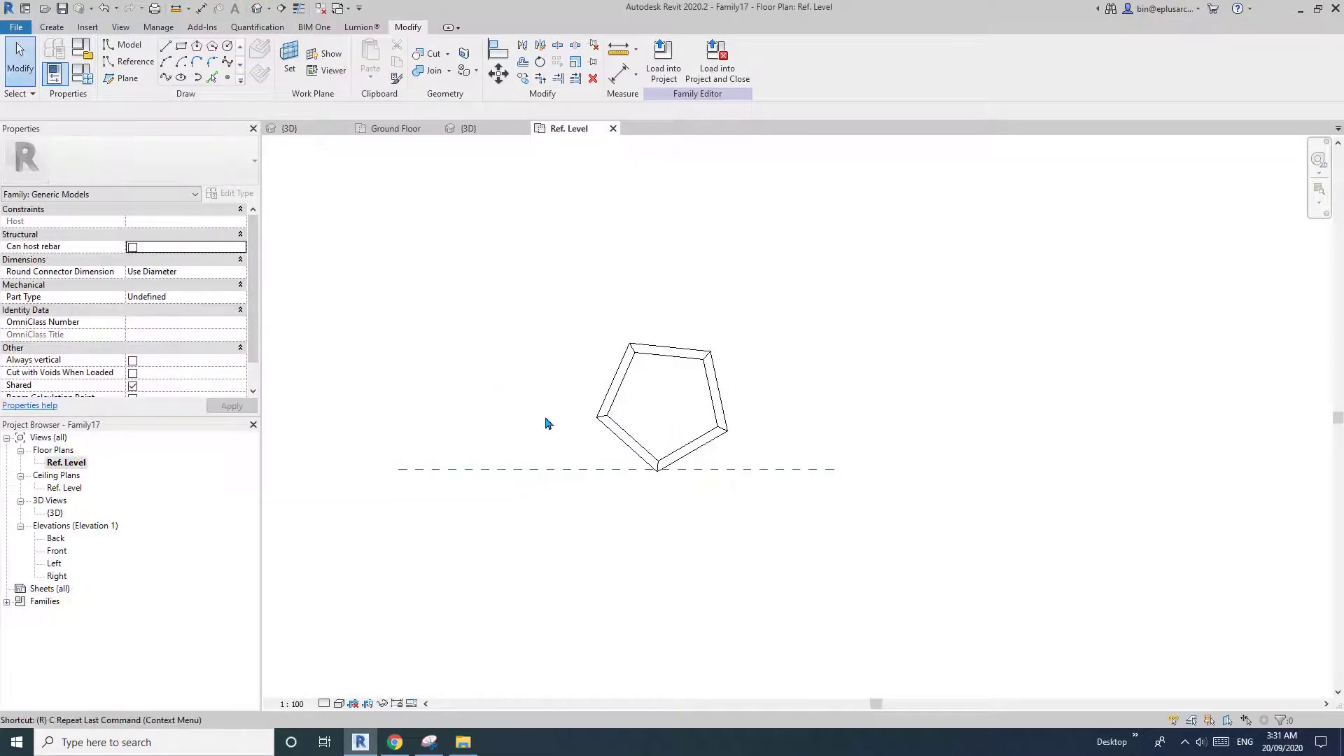
key(r)
key(p)
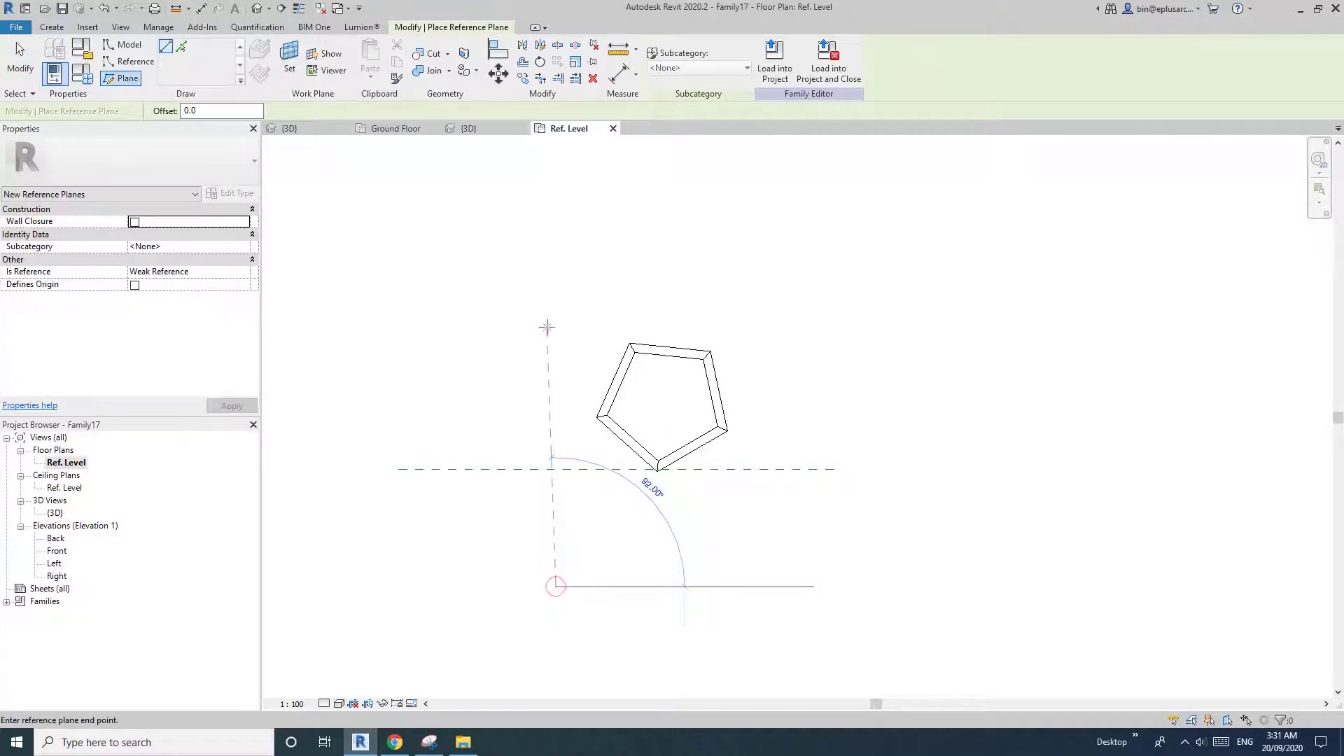
click(547, 327)
key(Escape)
key(Escape)
scroll(558, 504, up, 2)
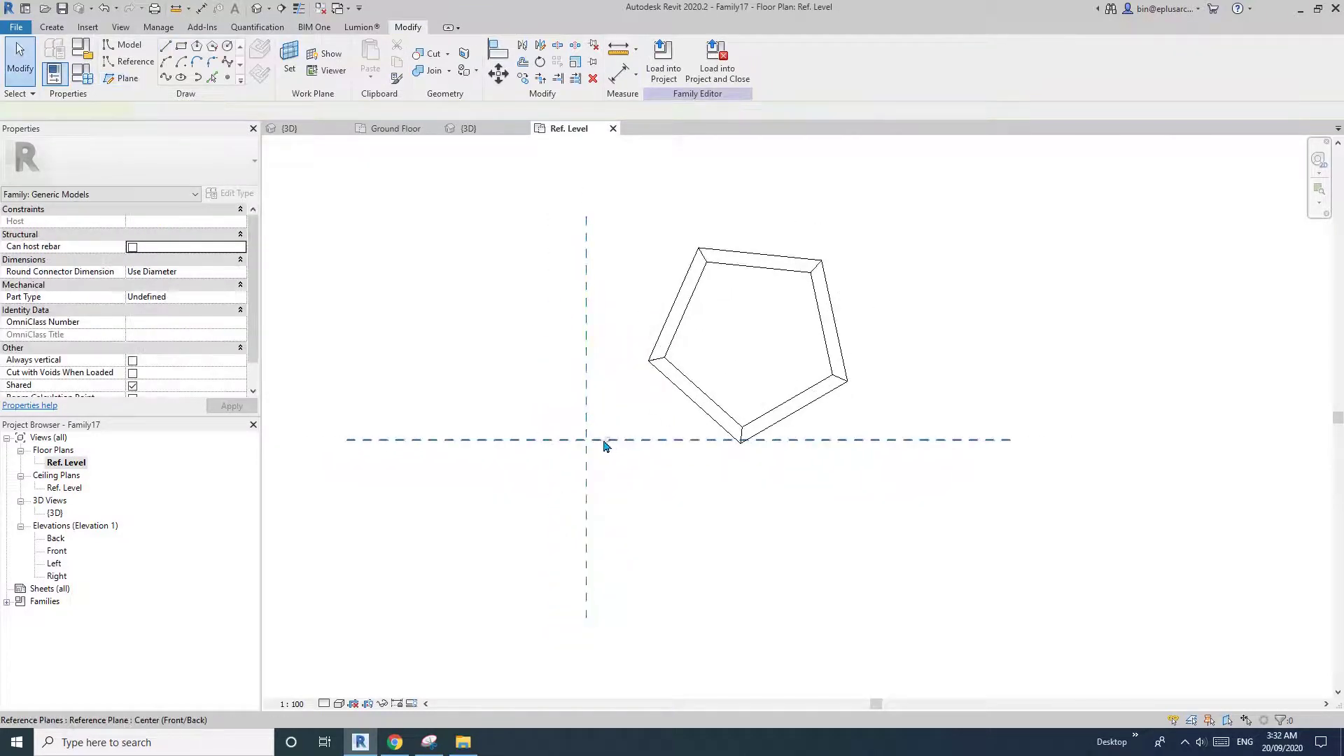
Set the new vertical reference plane to define the origin, like the Center (Front/Back) plane.
click(604, 443)
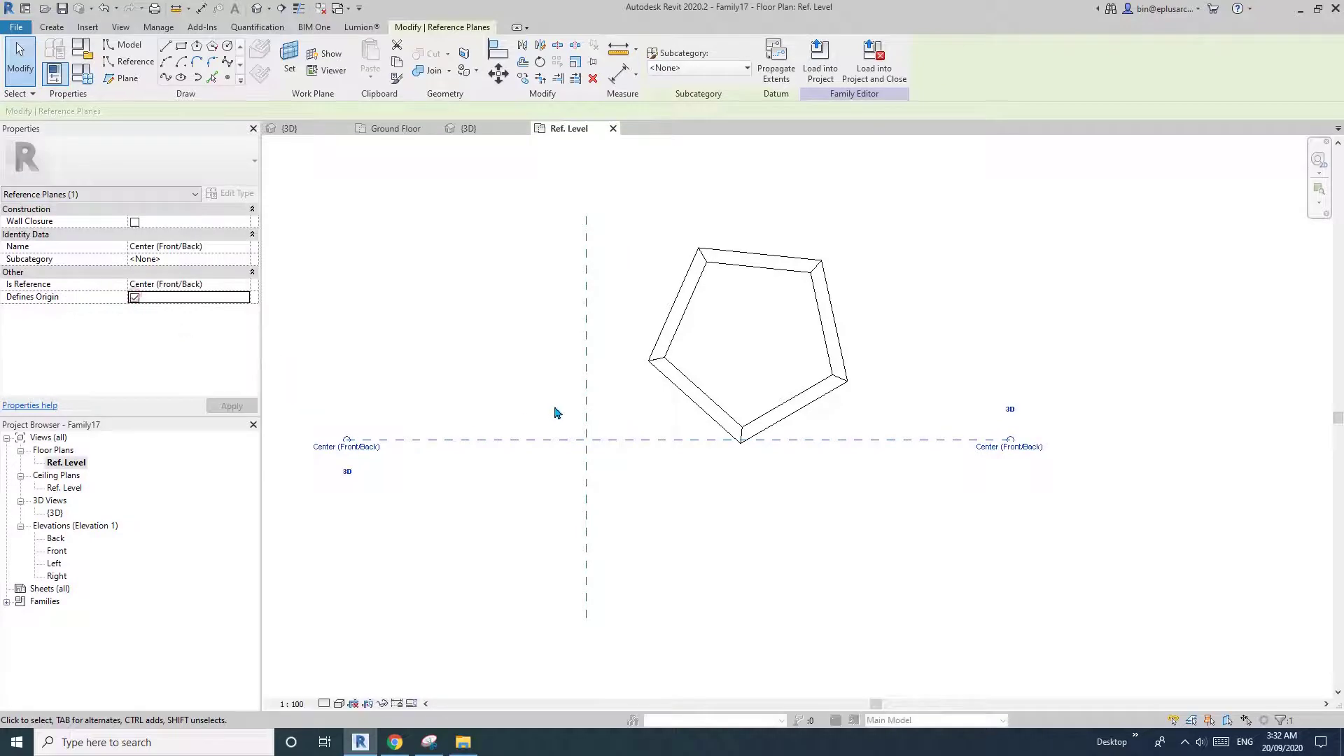
click(587, 408)
click(135, 298)
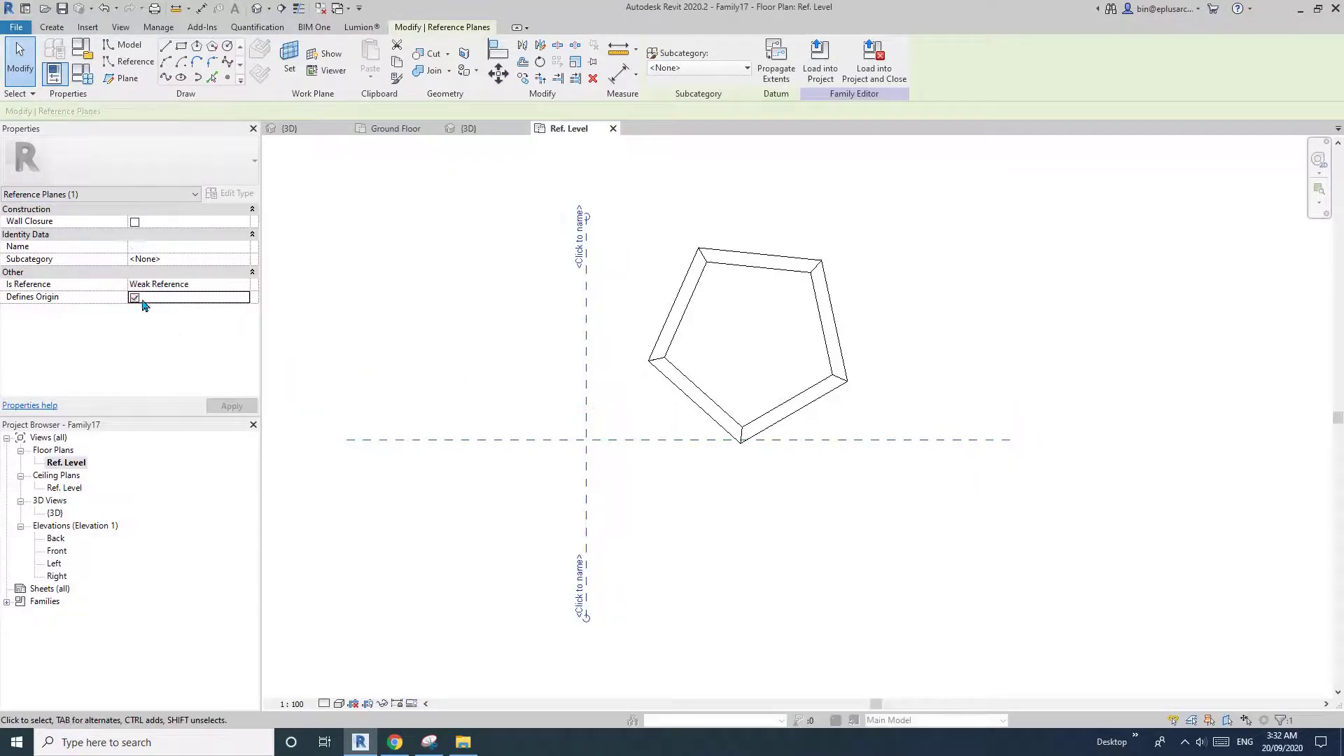
ctrl+click(614, 421)
click(450, 296)
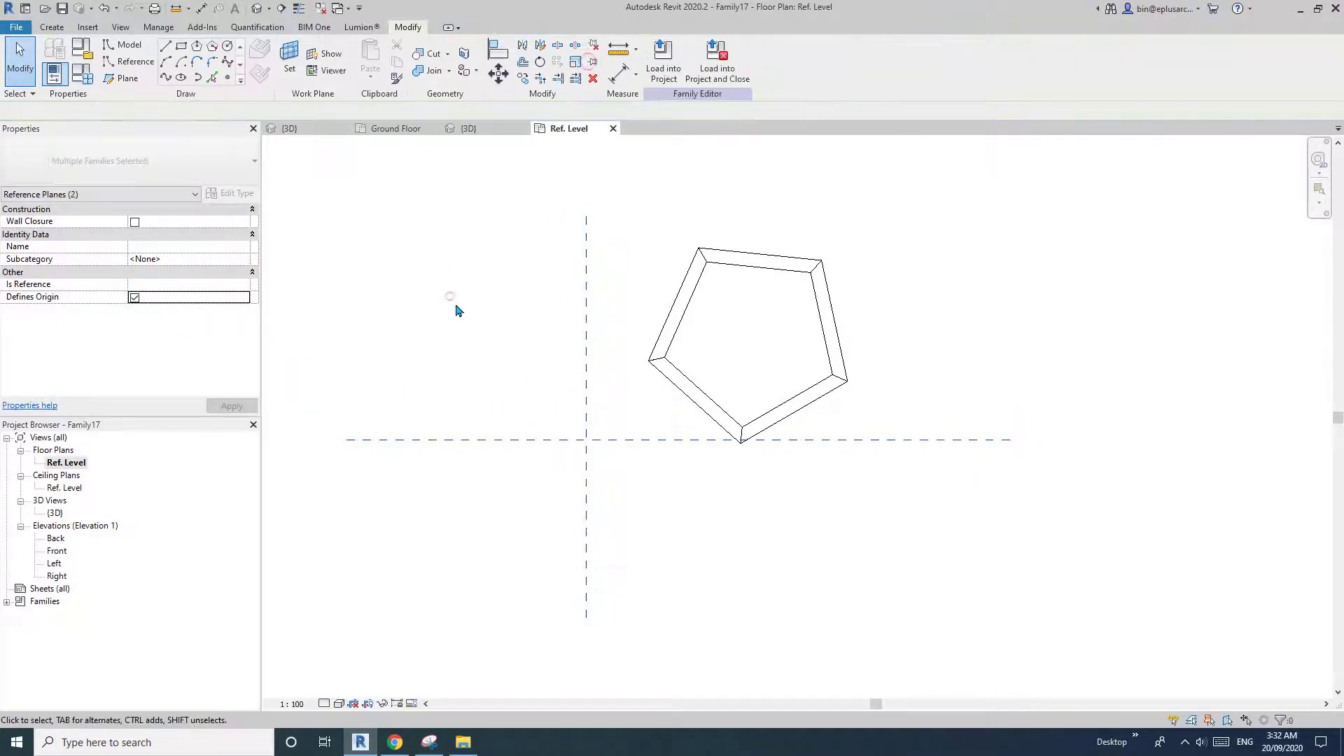
Draw a circular reference line with a radius of about 5600, centred on the intersection of the two reference planes.
click(135, 63)
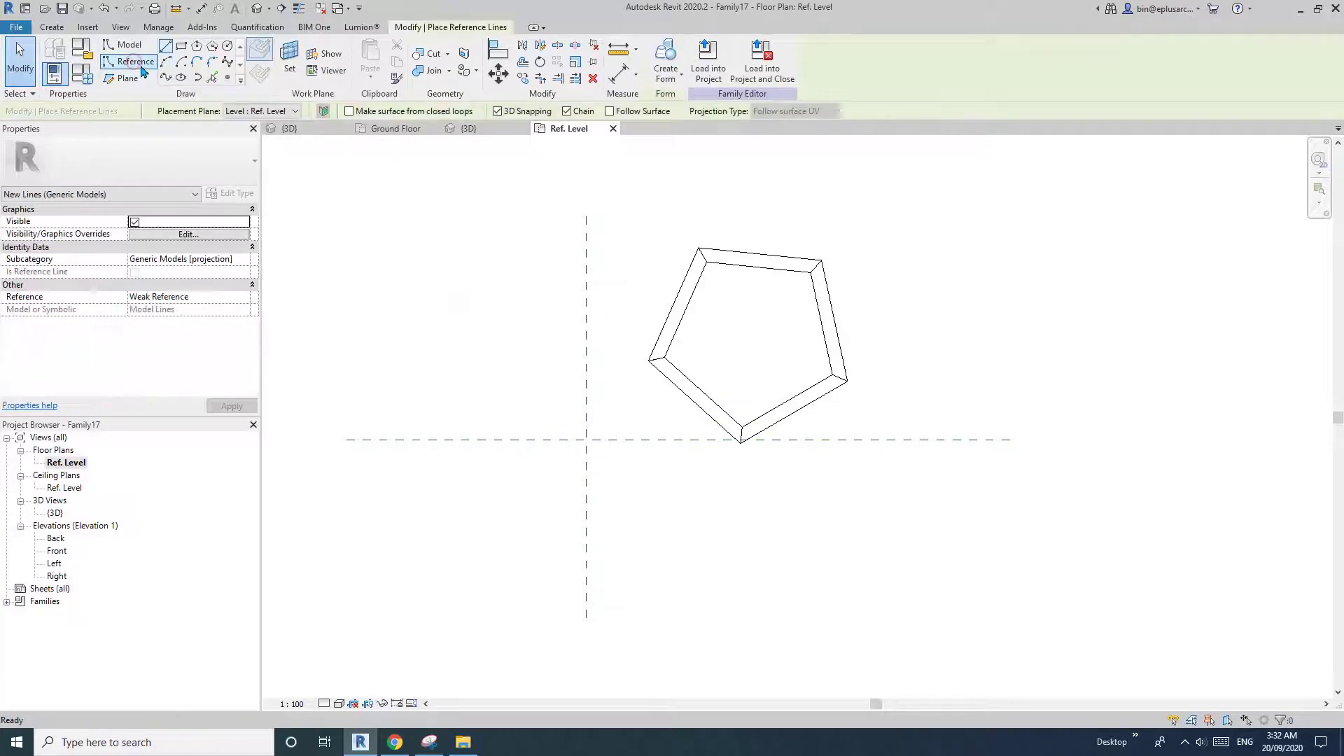
click(228, 45)
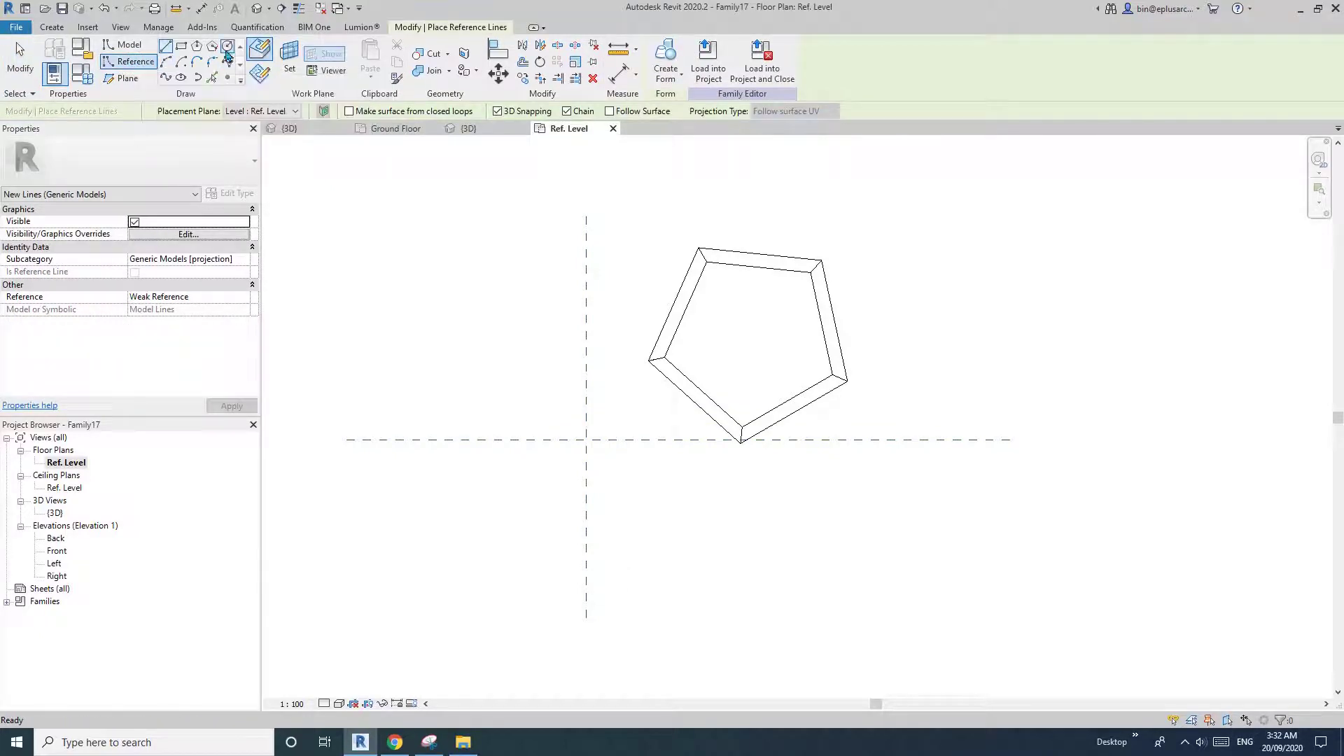
click(586, 439)
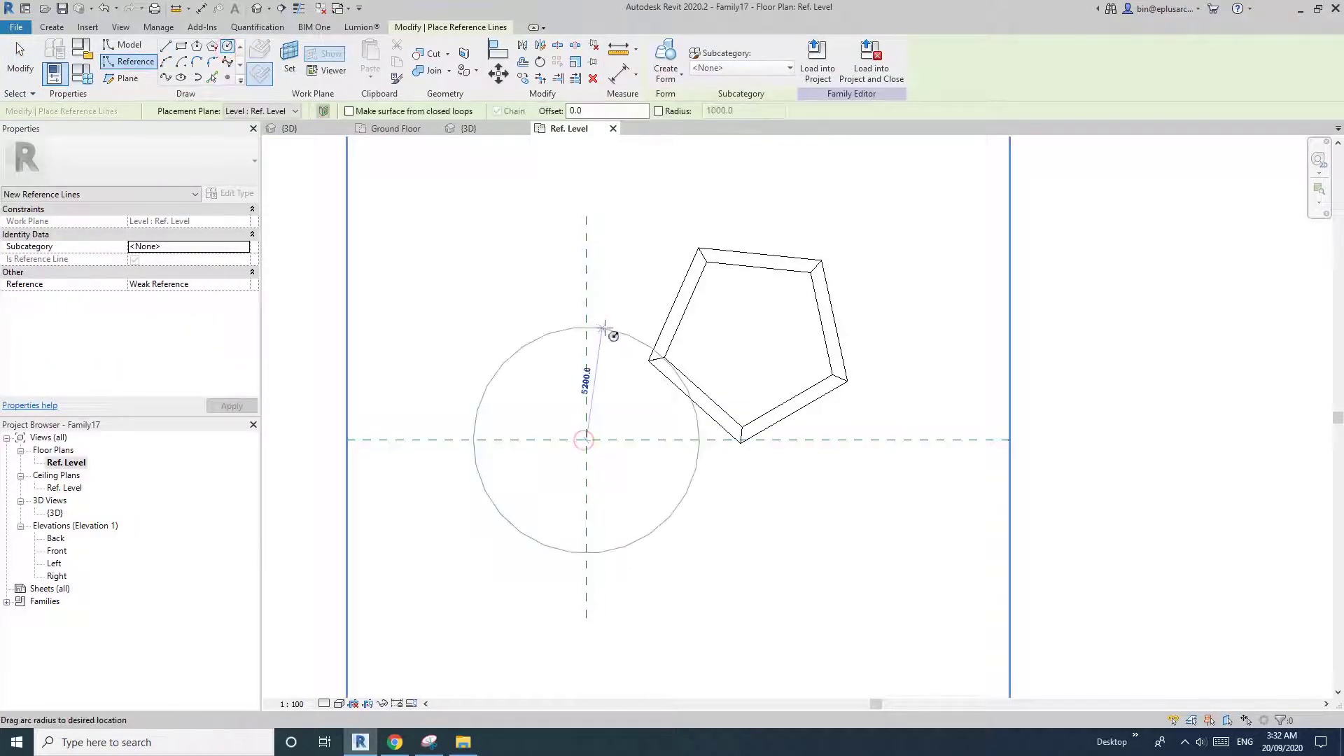
click(608, 320)
middle_drag(645, 413, 617, 430)
scroll(560, 423, up, 2)
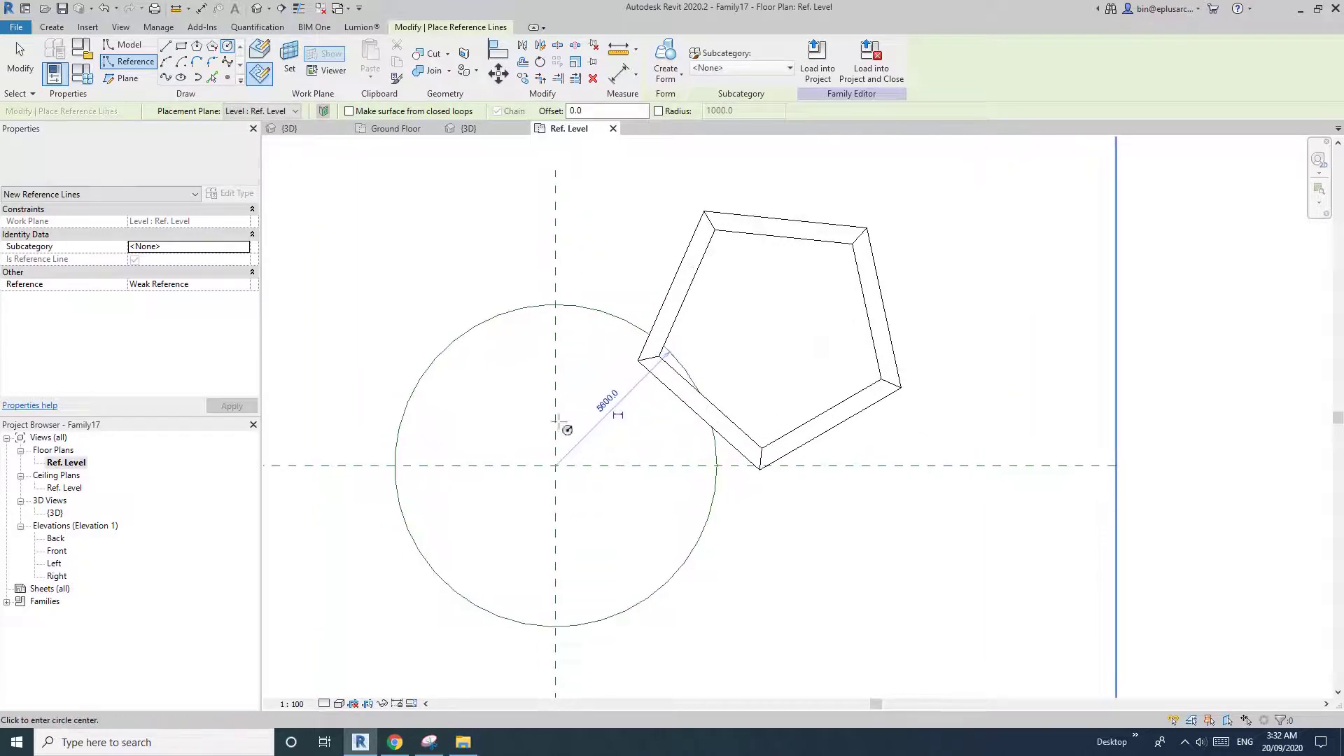
key(Escape)
key(Escape)
Make the circle's radius dimension permanent and label it with a new family parameter named r.
click(473, 330)
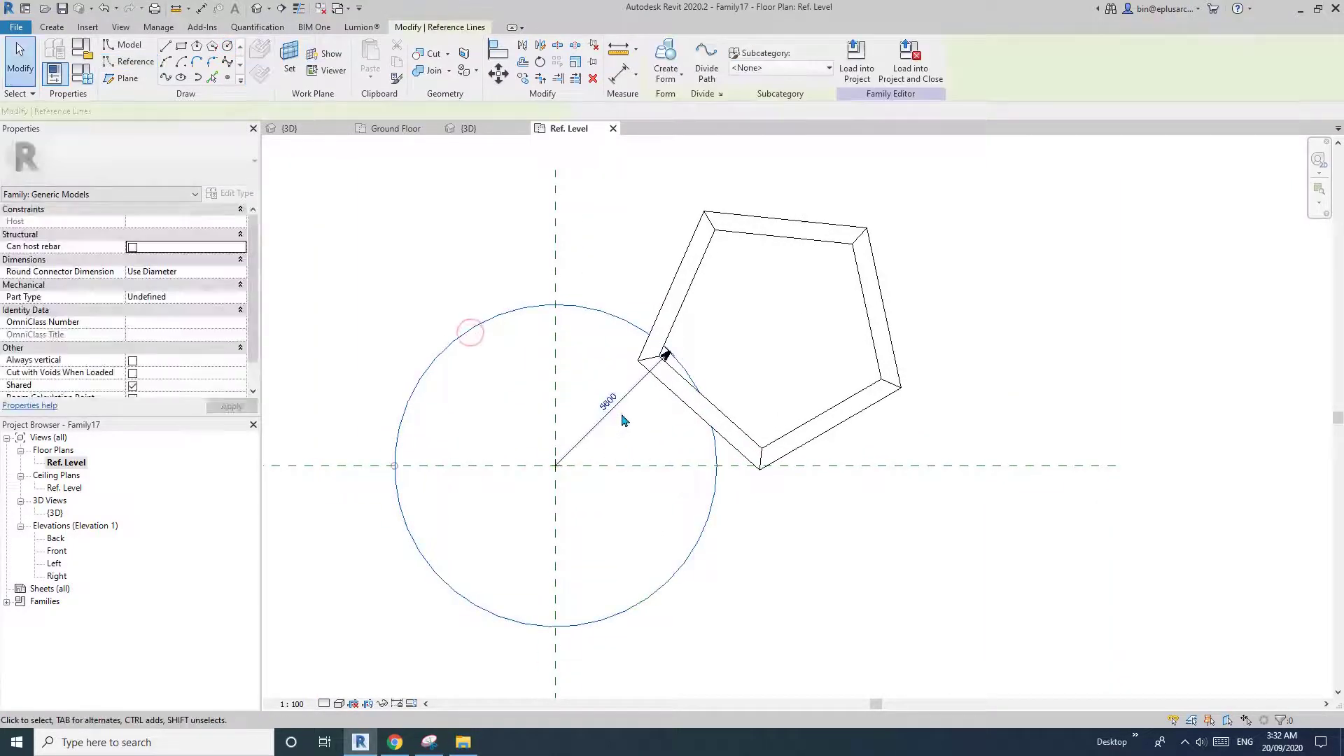
click(605, 402)
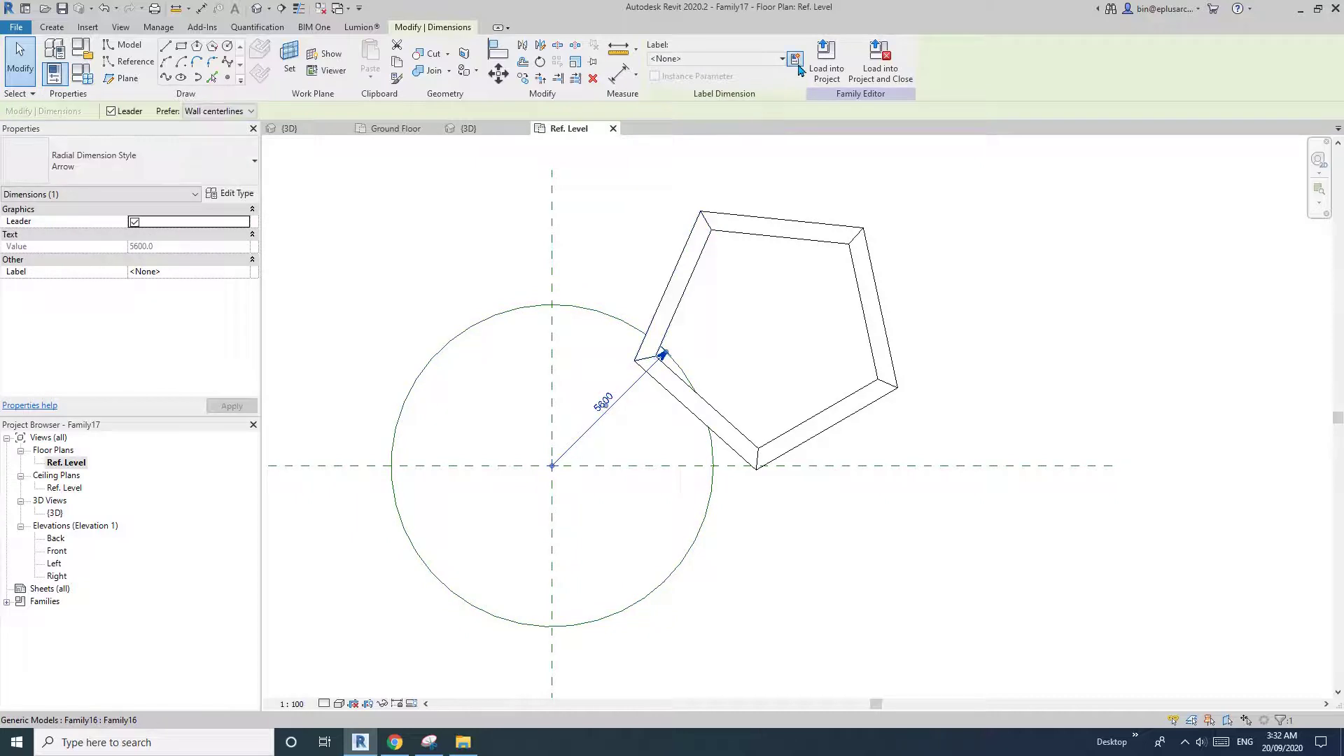
click(796, 61)
text(r)
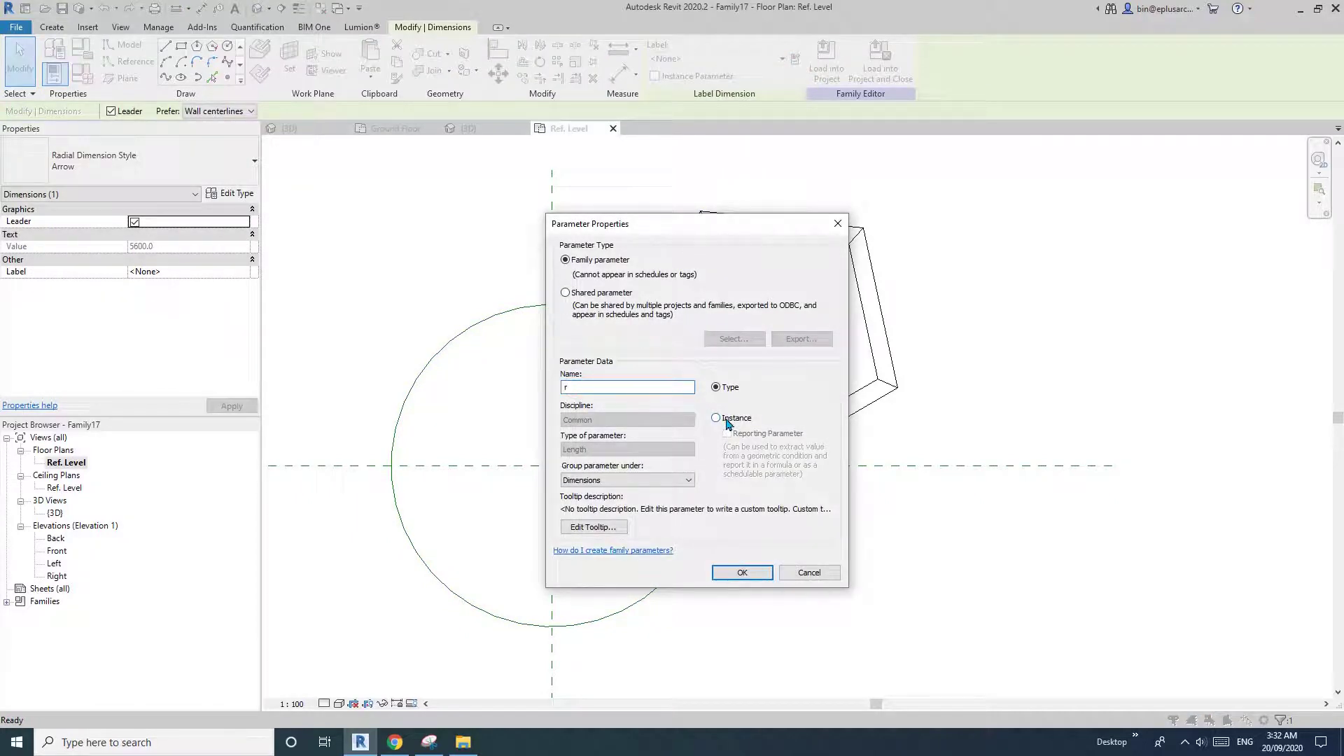
click(743, 572)
click(746, 570)
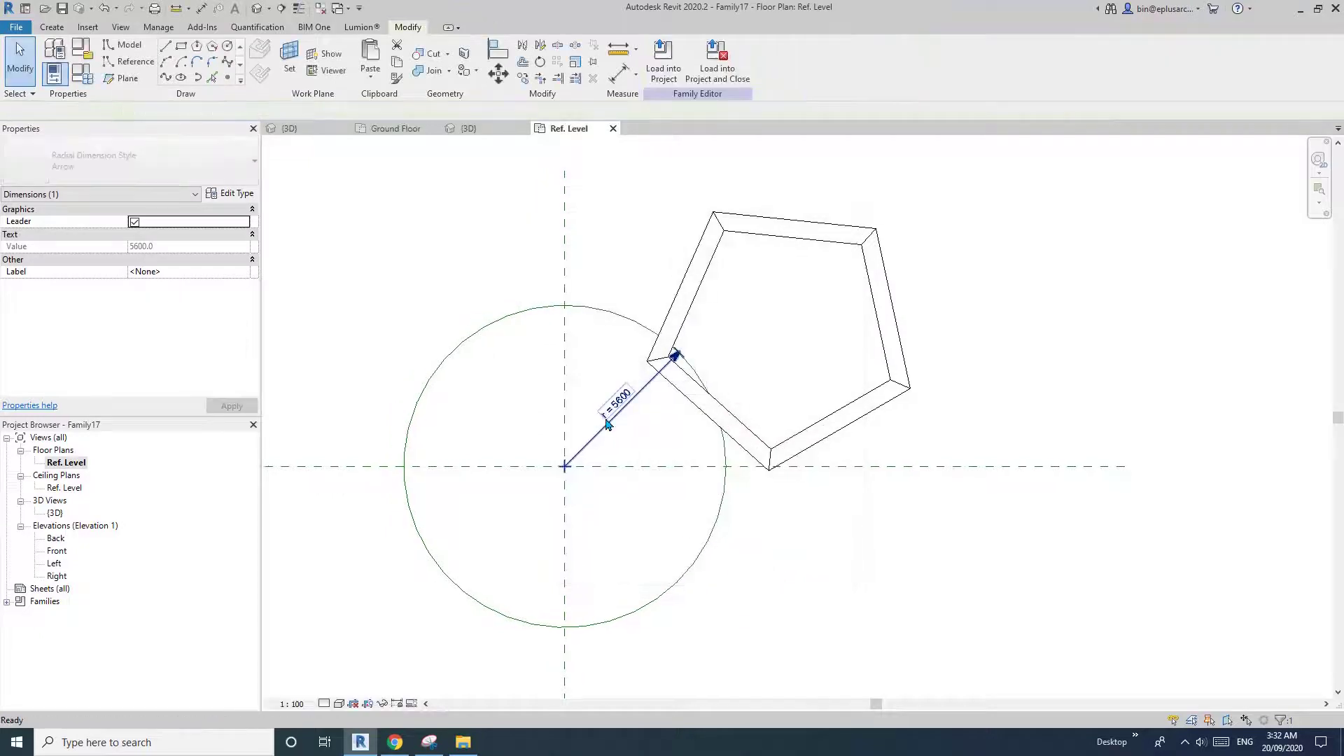
Divide the reference circle's path with a fixed number of 5 nodes.
click(513, 317)
middle_drag(531, 416, 554, 386)
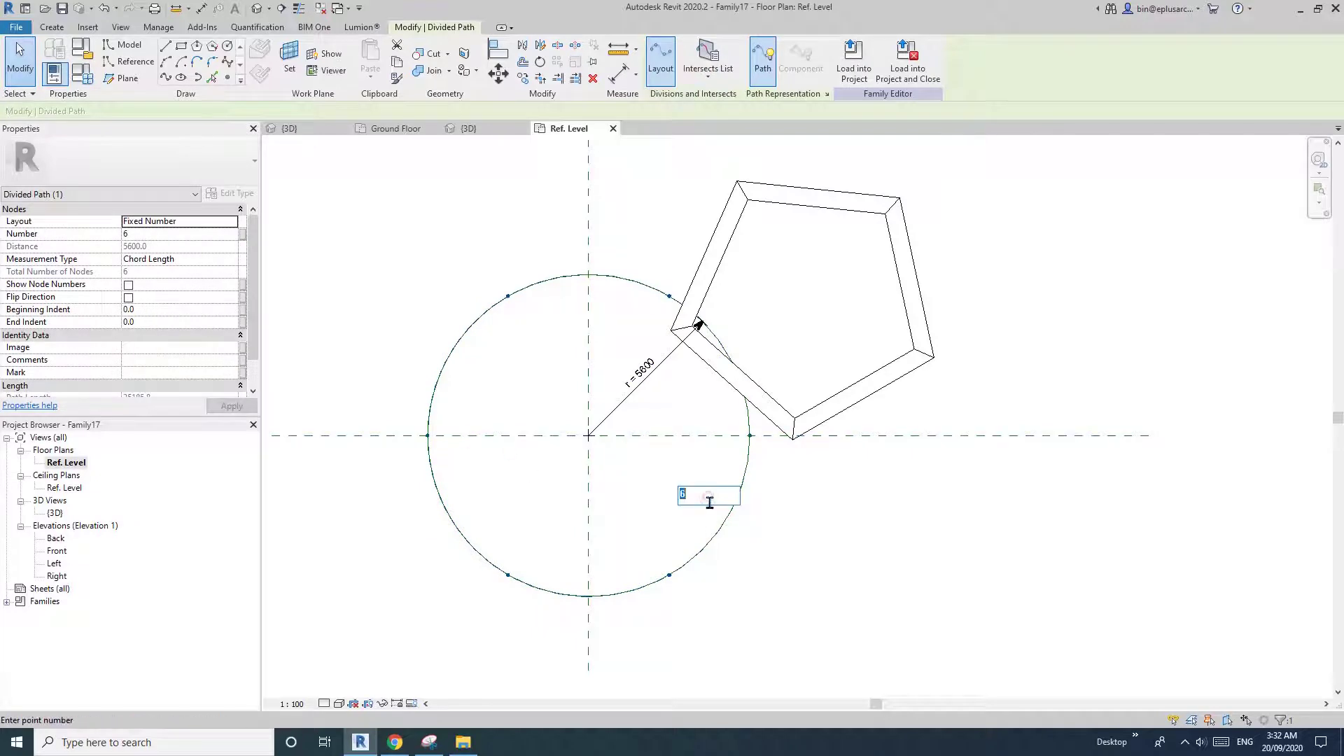
click(873, 556)
scroll(777, 570, down, 2)
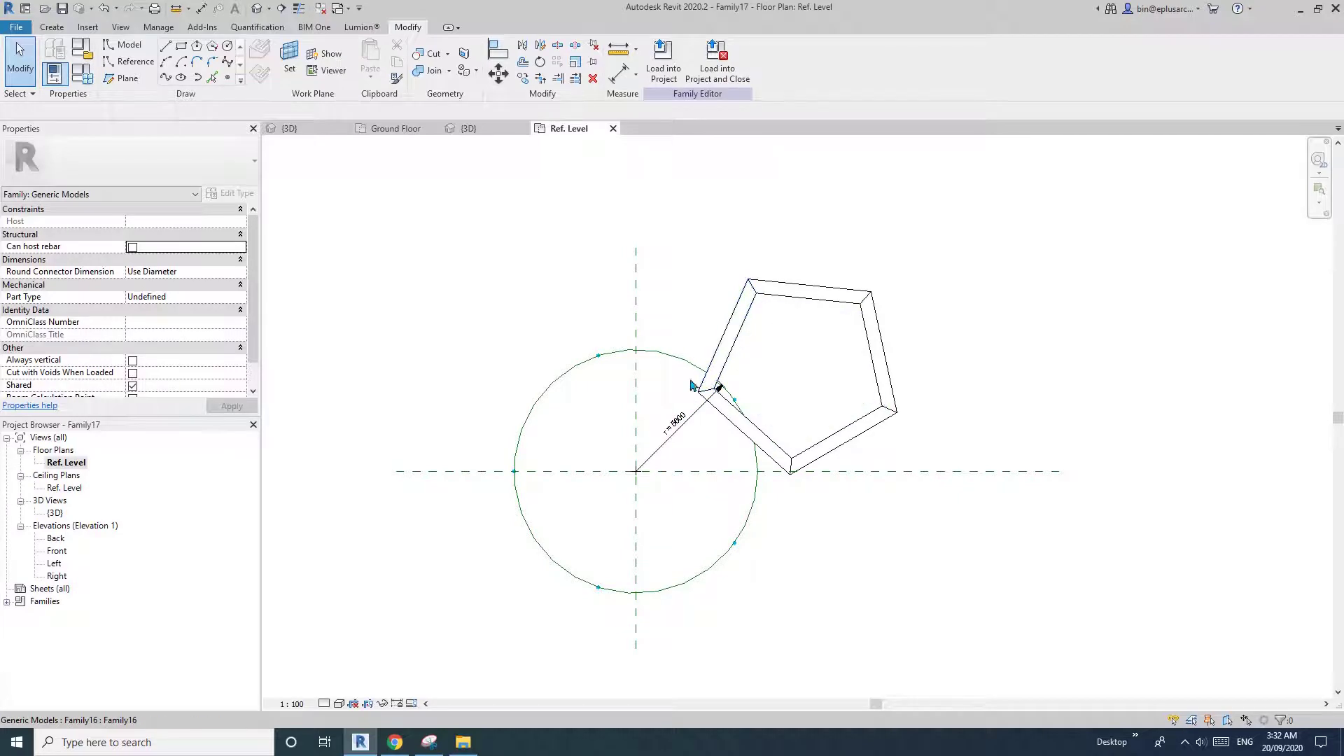
Try rehosting the base pentagon onto two adjacent nodes of the divided circle in 3D, and dismiss the save reminder.
click(255, 12)
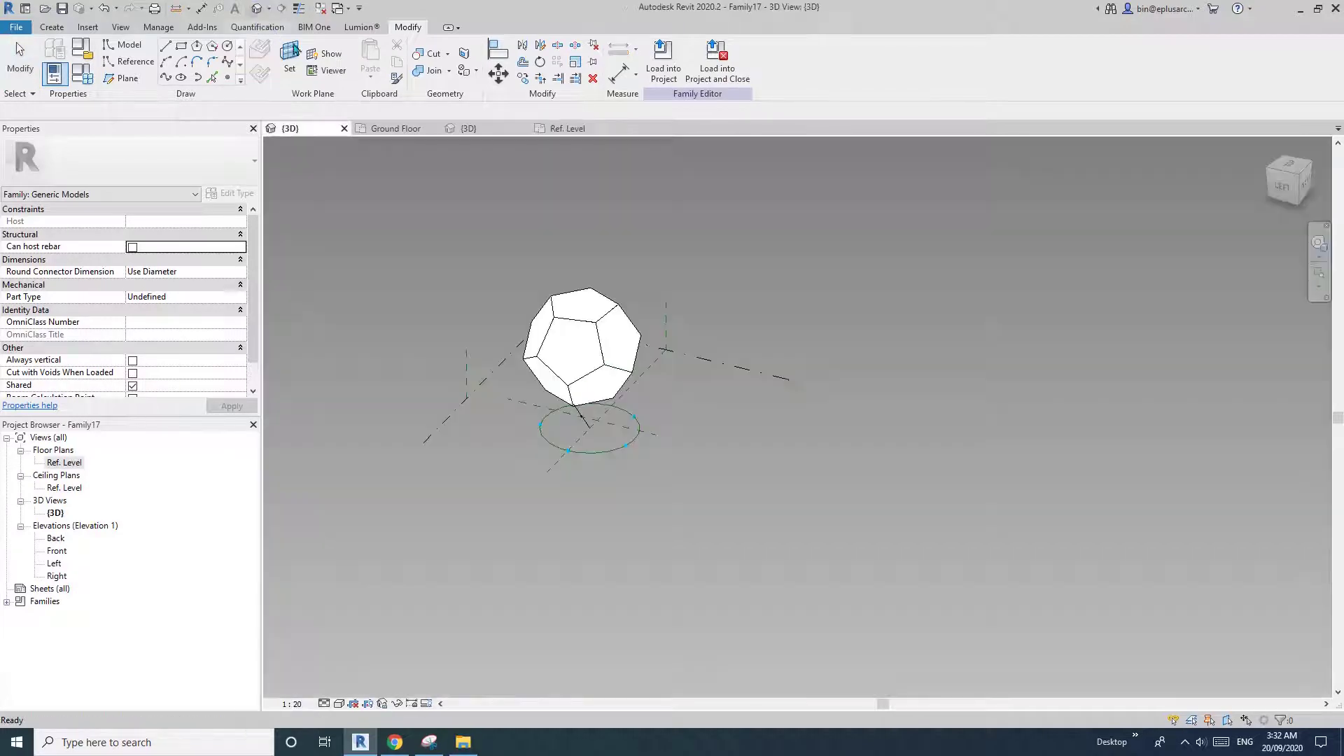
scroll(622, 418, up, 4)
shift+middle_drag(624, 443, 675, 449)
click(578, 569)
scroll(652, 464, up, 2)
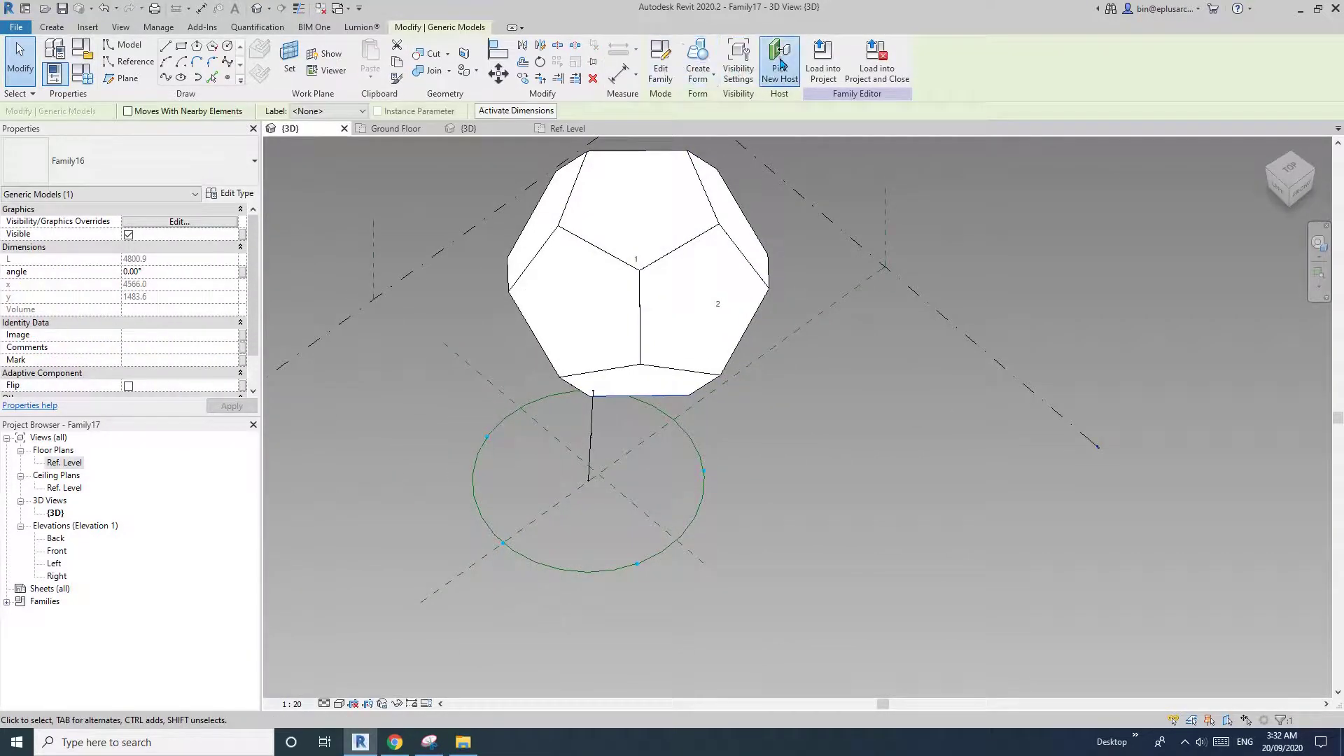
click(778, 65)
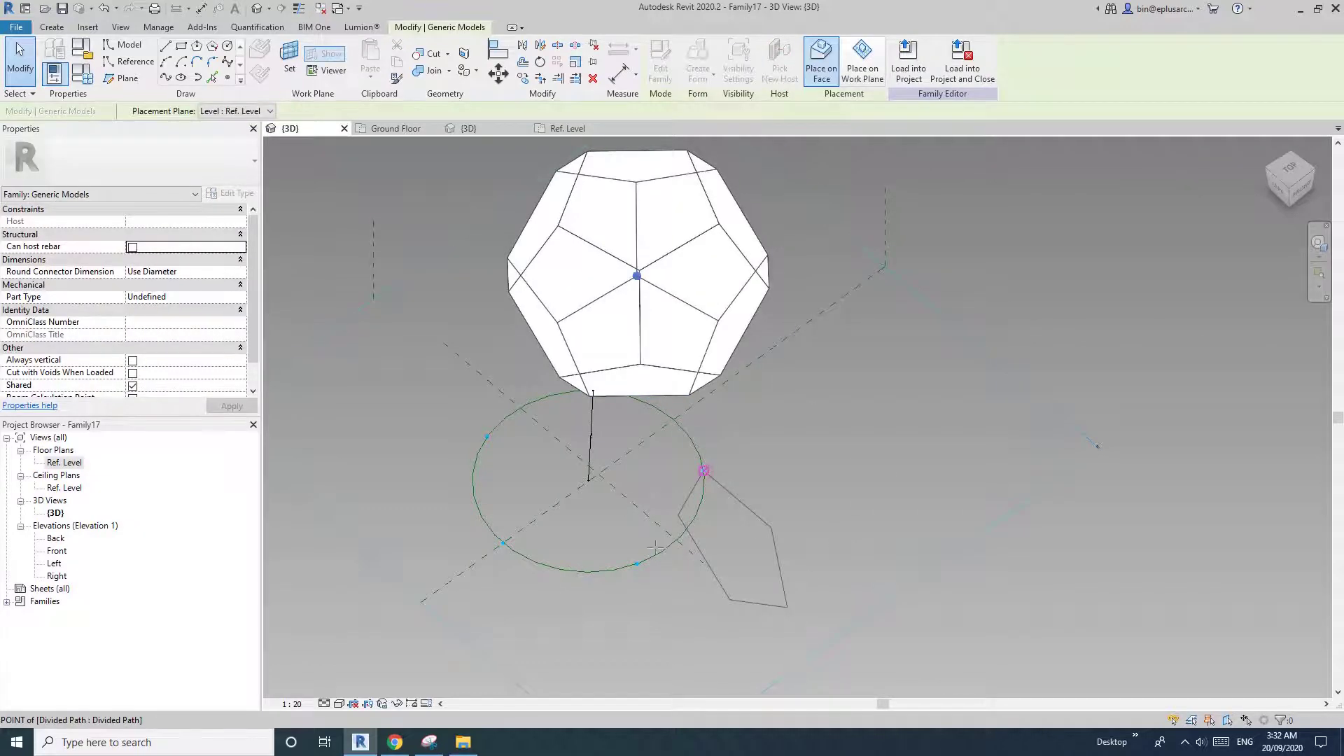
click(636, 563)
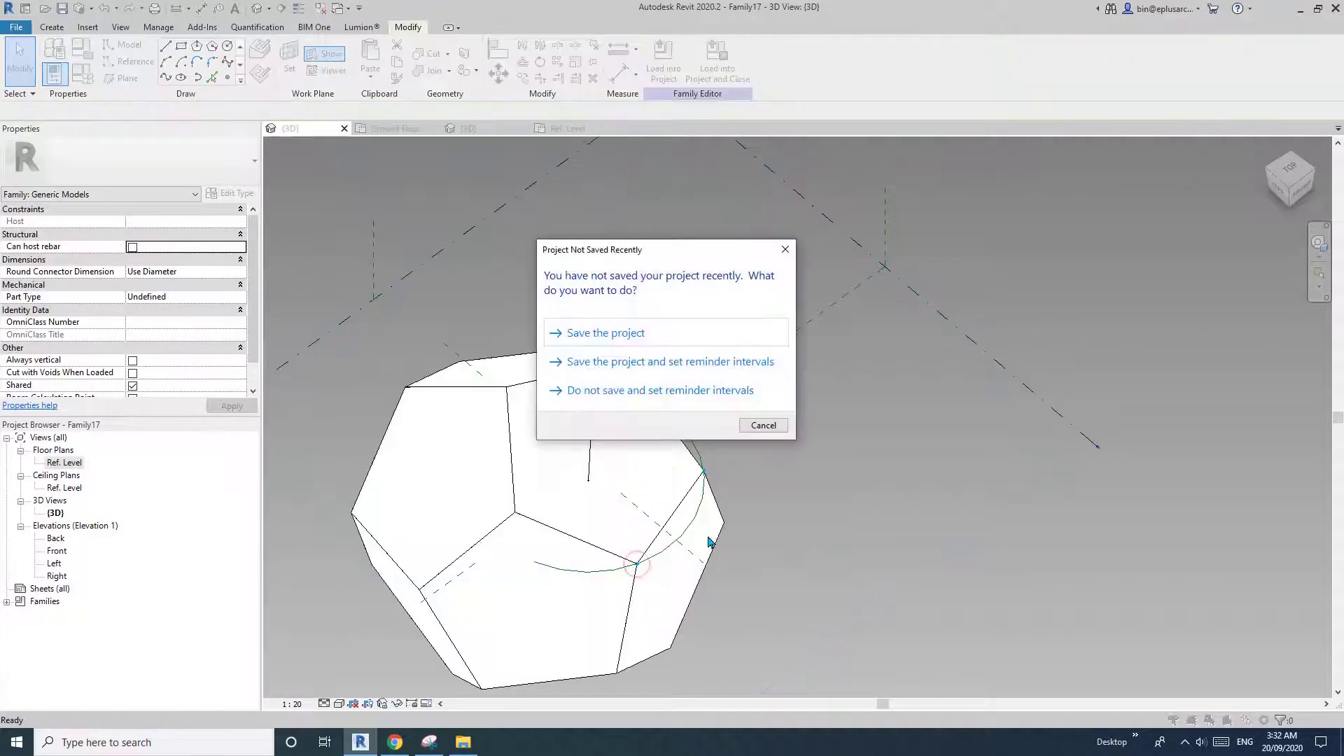
click(765, 425)
shift+middle_drag(809, 460, 707, 450)
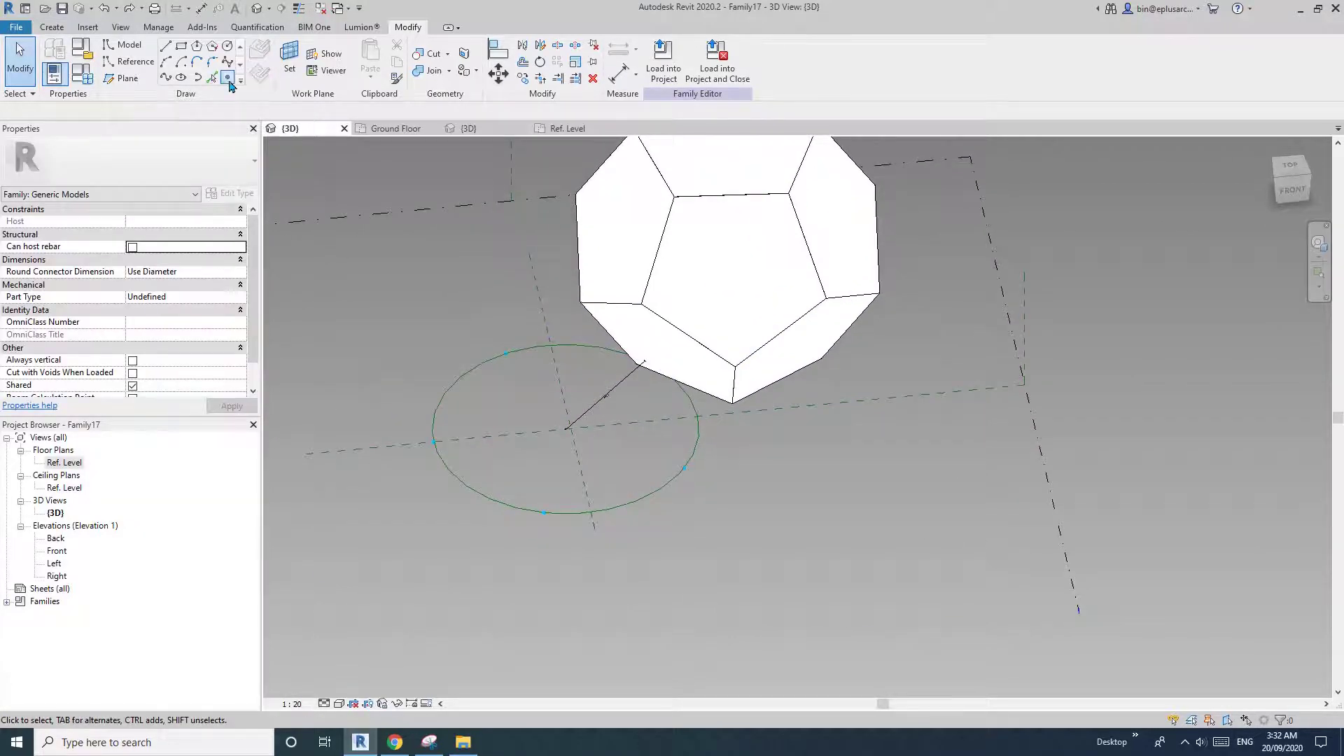
Place reference points on two adjacent nodes of the divided circle.
click(228, 79)
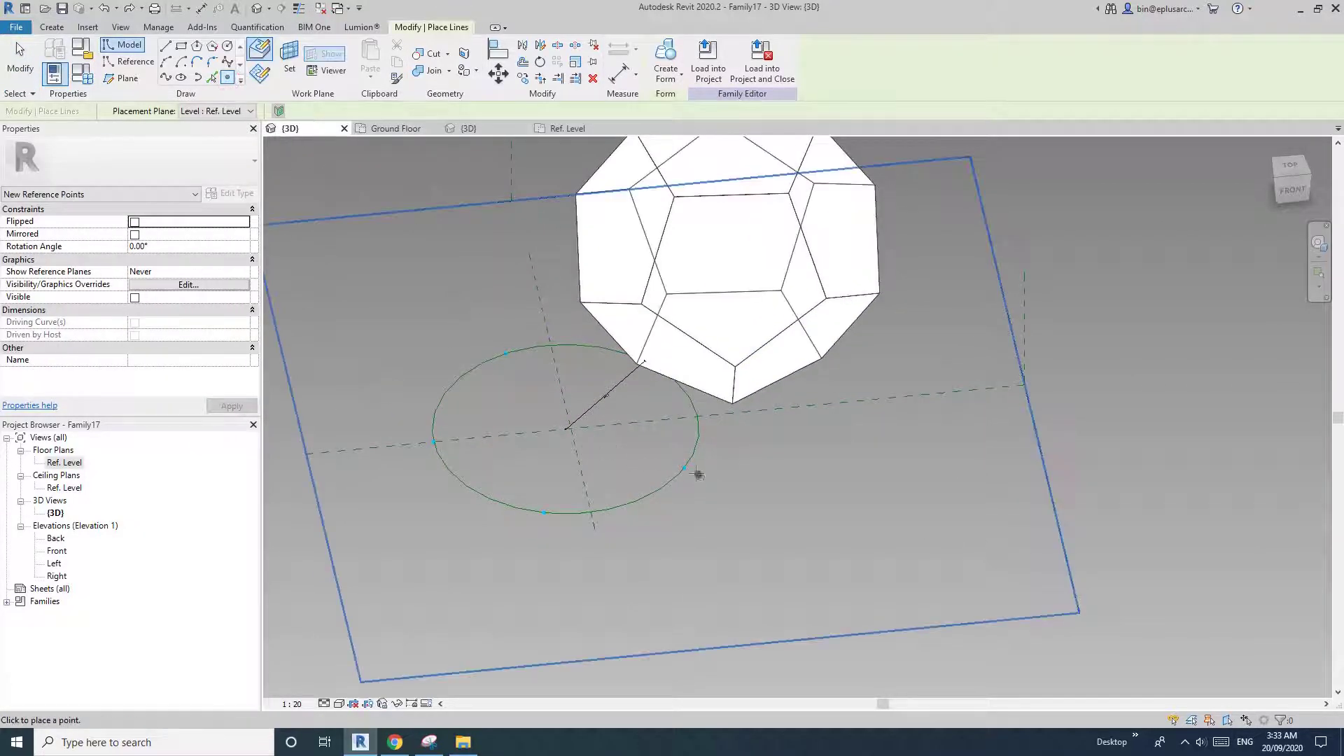
click(684, 469)
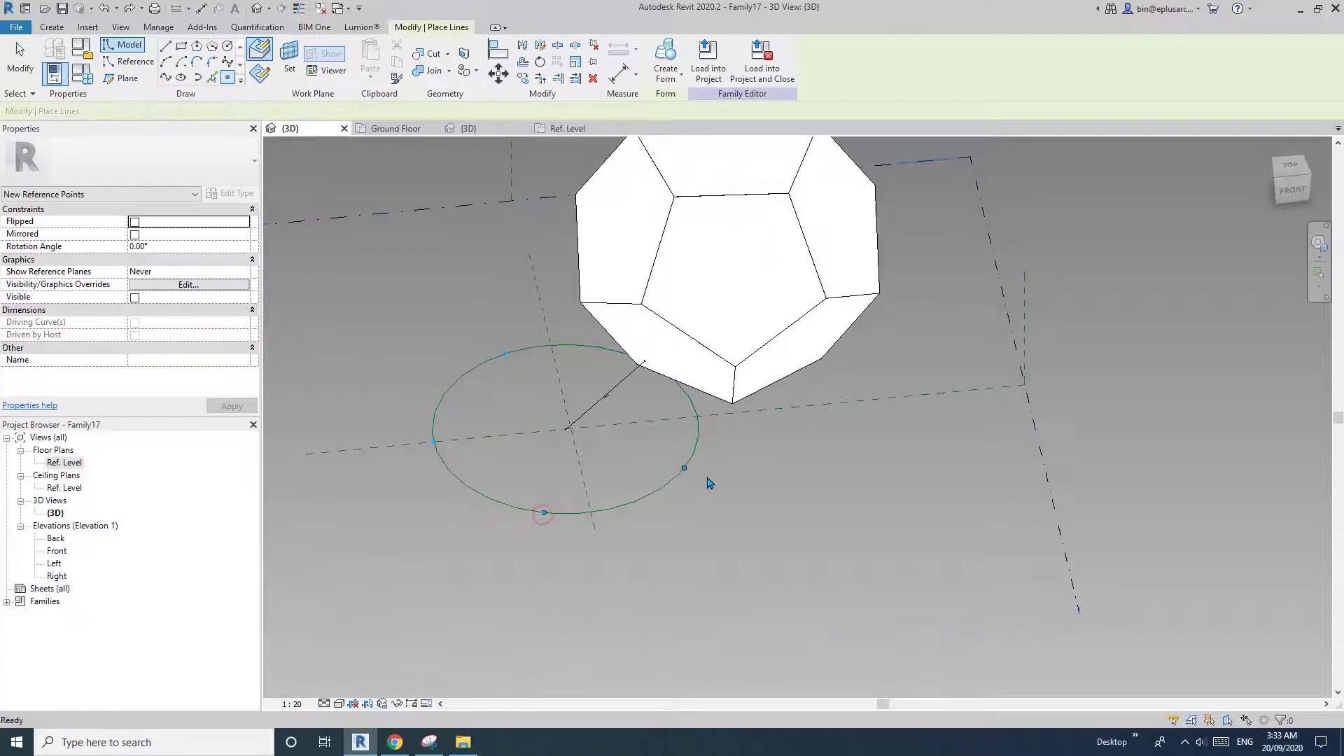
key(Escape)
Try rehosting the base pentagon at the two new reference points on the divided circle, and undo the change.
shift+middle_drag(765, 533, 759, 210)
click(748, 351)
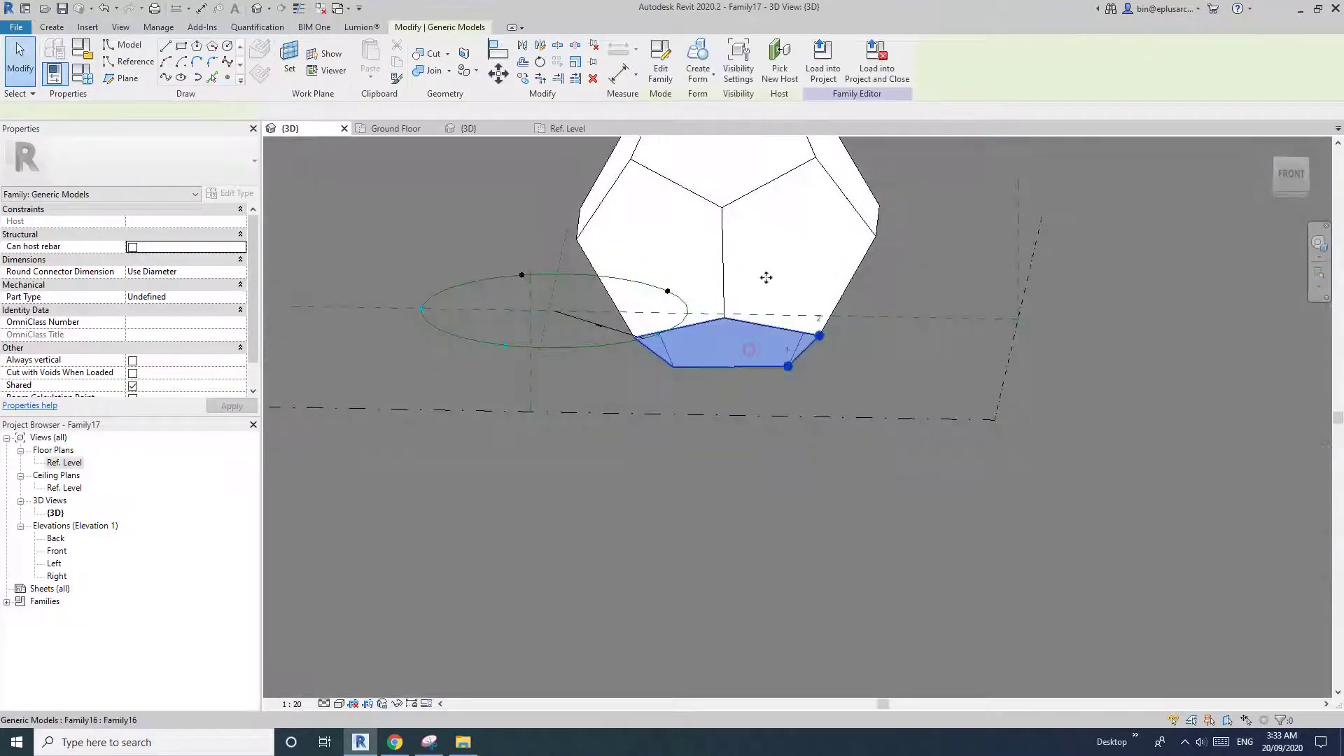
middle_drag(765, 275, 729, 399)
scroll(729, 389, up, 1)
click(727, 390)
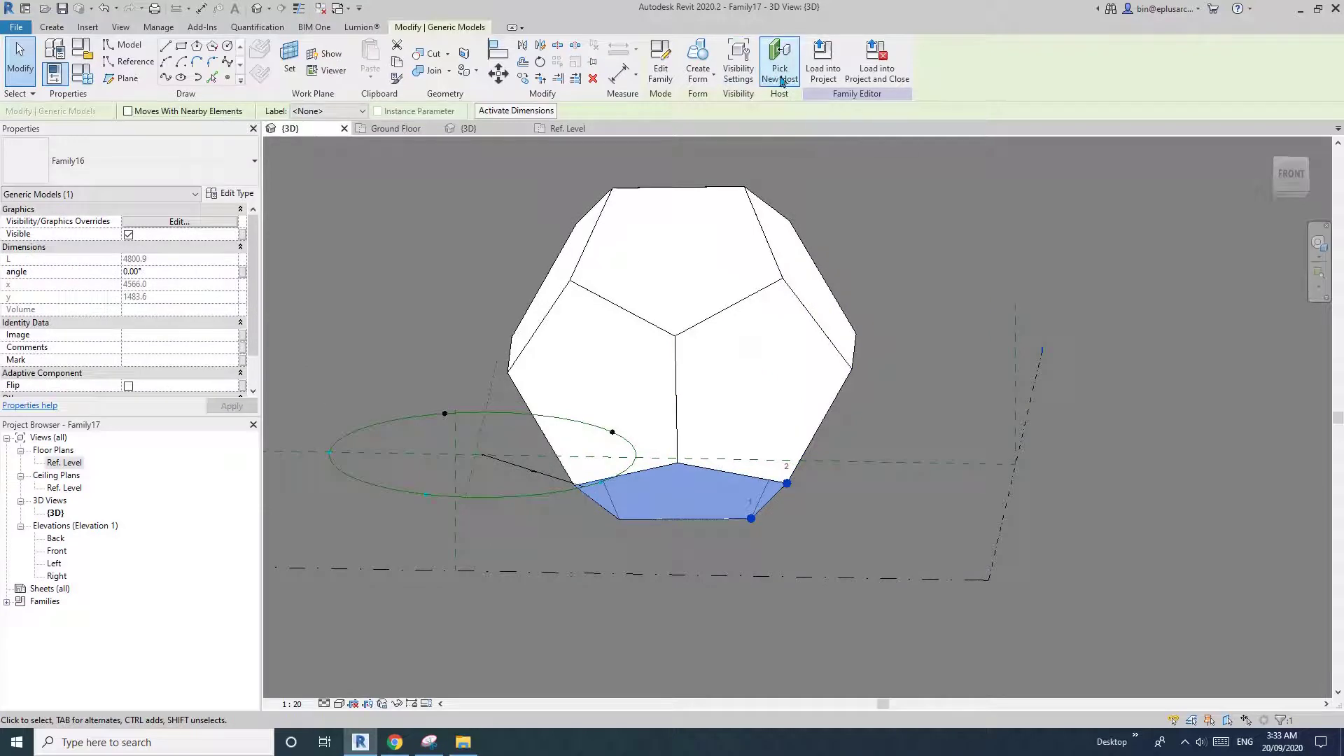
click(783, 82)
shift+middle_drag(600, 435, 611, 602)
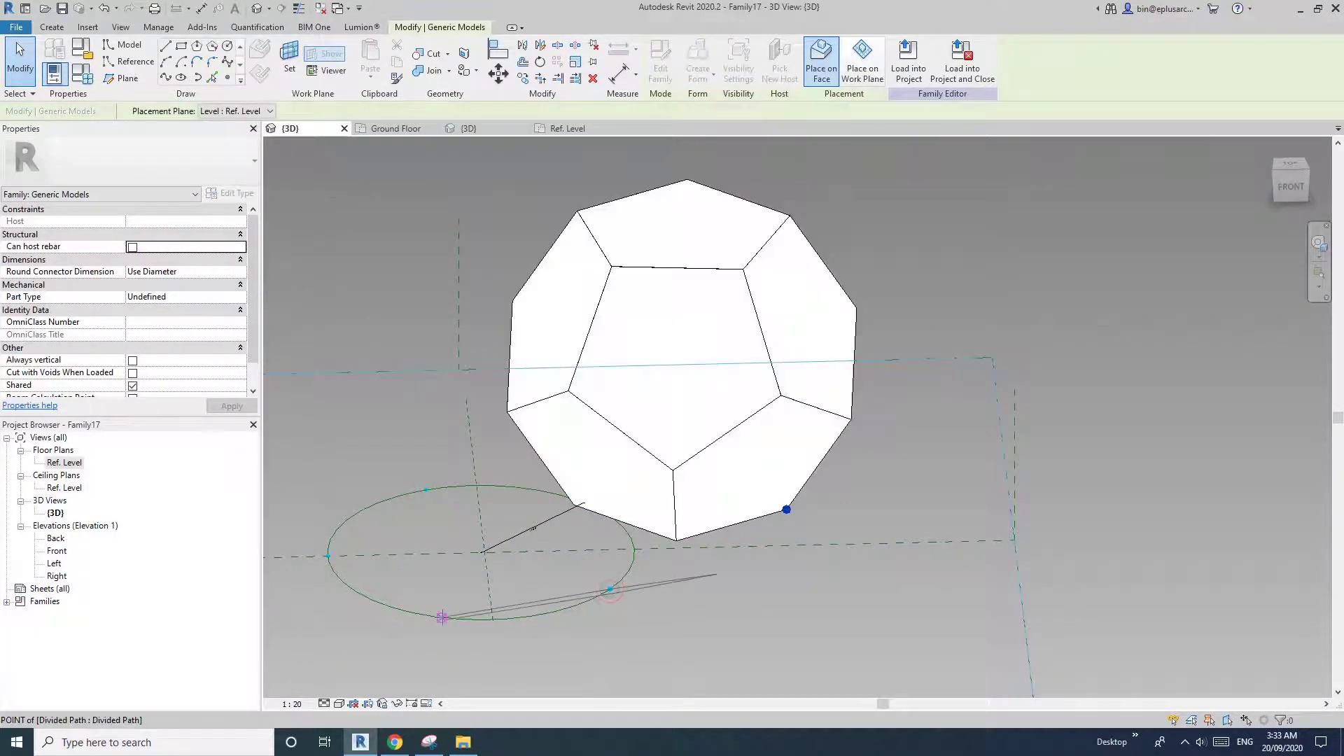
click(442, 617)
shift+middle_drag(442, 618, 675, 329)
key(ctrl+z)
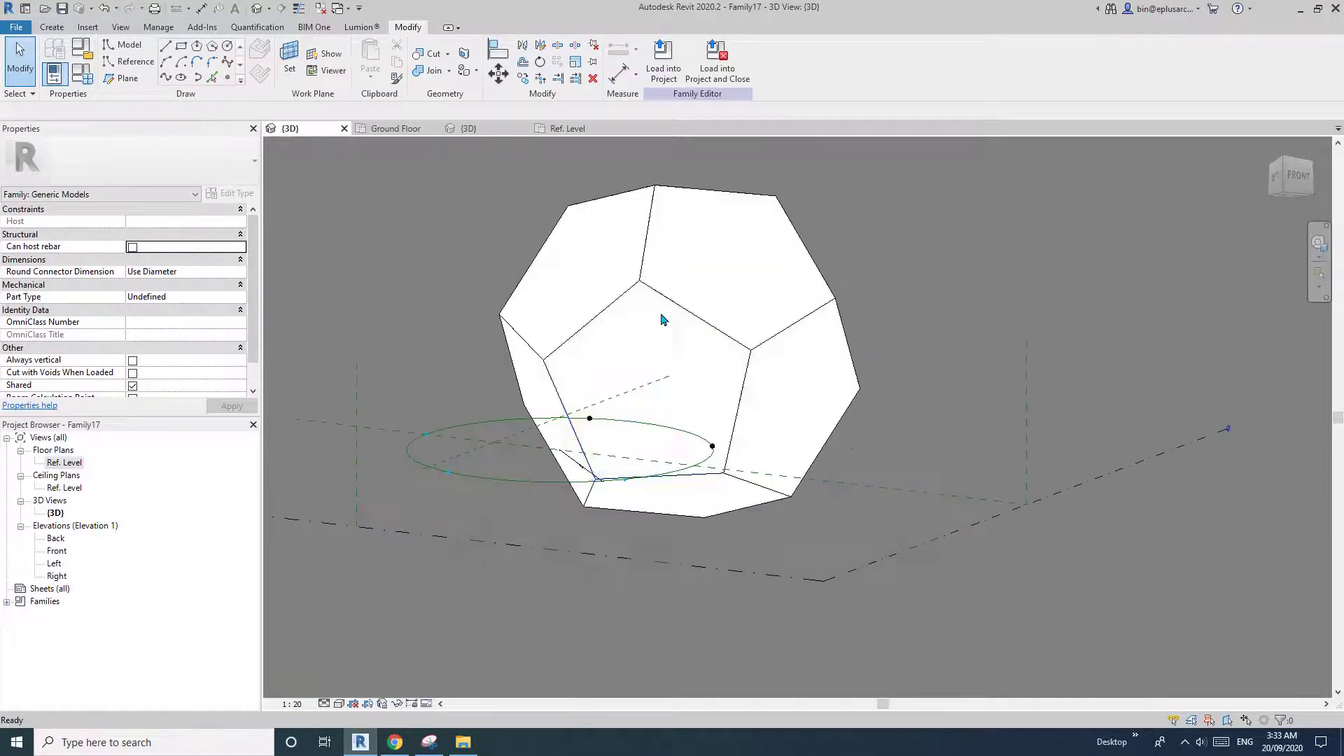
Temporarily hide the divided path and the reference circle in the 3D view, leaving the two reference points shown.
shift+middle_drag(682, 477, 618, 535)
click(569, 590)
key(h)
key(h)
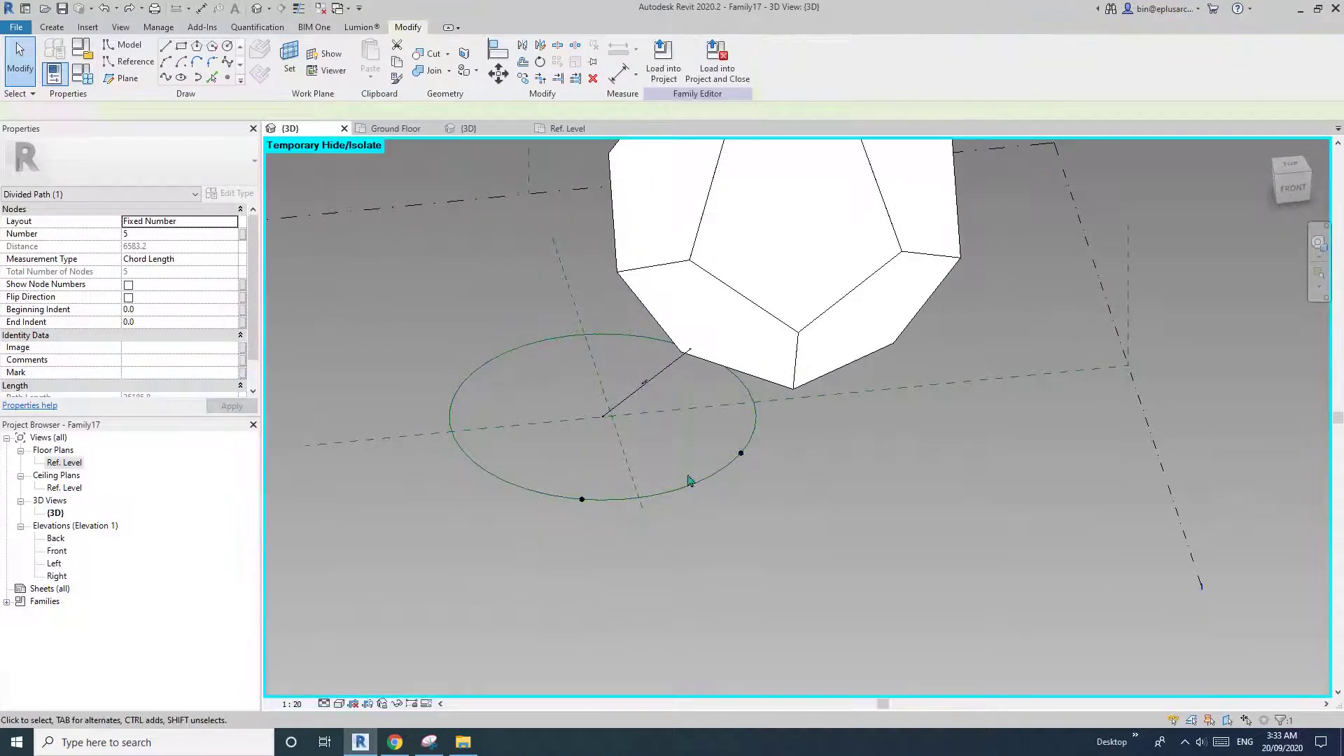
click(594, 362)
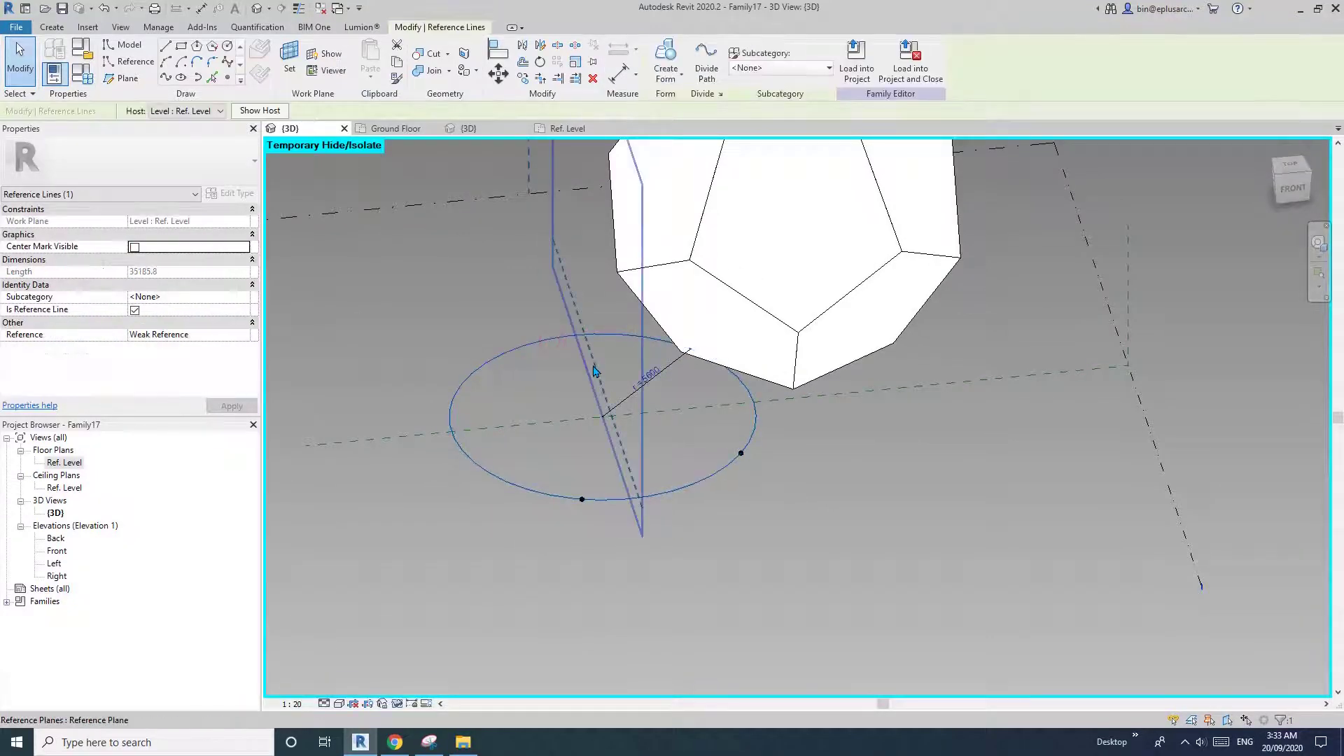
click(494, 361)
key(h)
key(h)
middle_drag(746, 491, 674, 506)
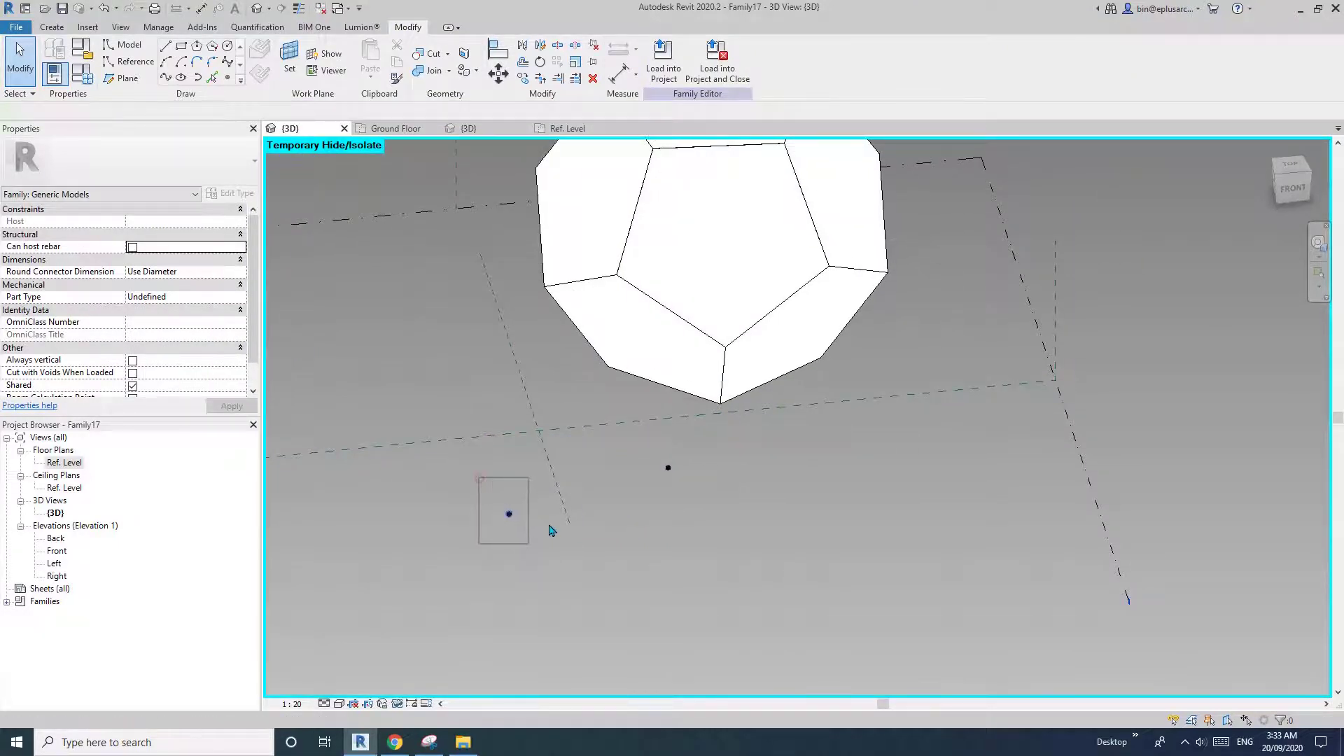
Set Show Reference Planes to Always for the two reference points hosted on the divided circle.
drag(551, 530, 553, 532)
ctrl+drag(641, 445, 701, 499)
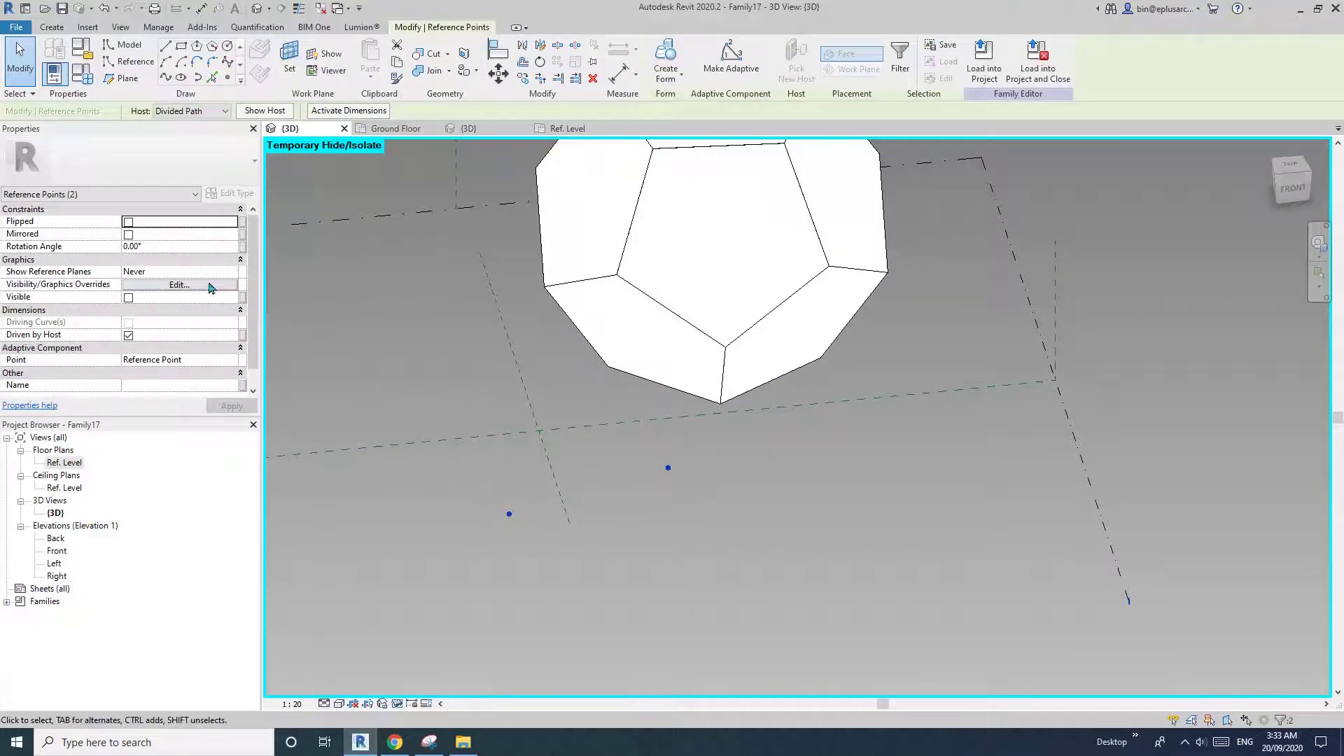
click(235, 274)
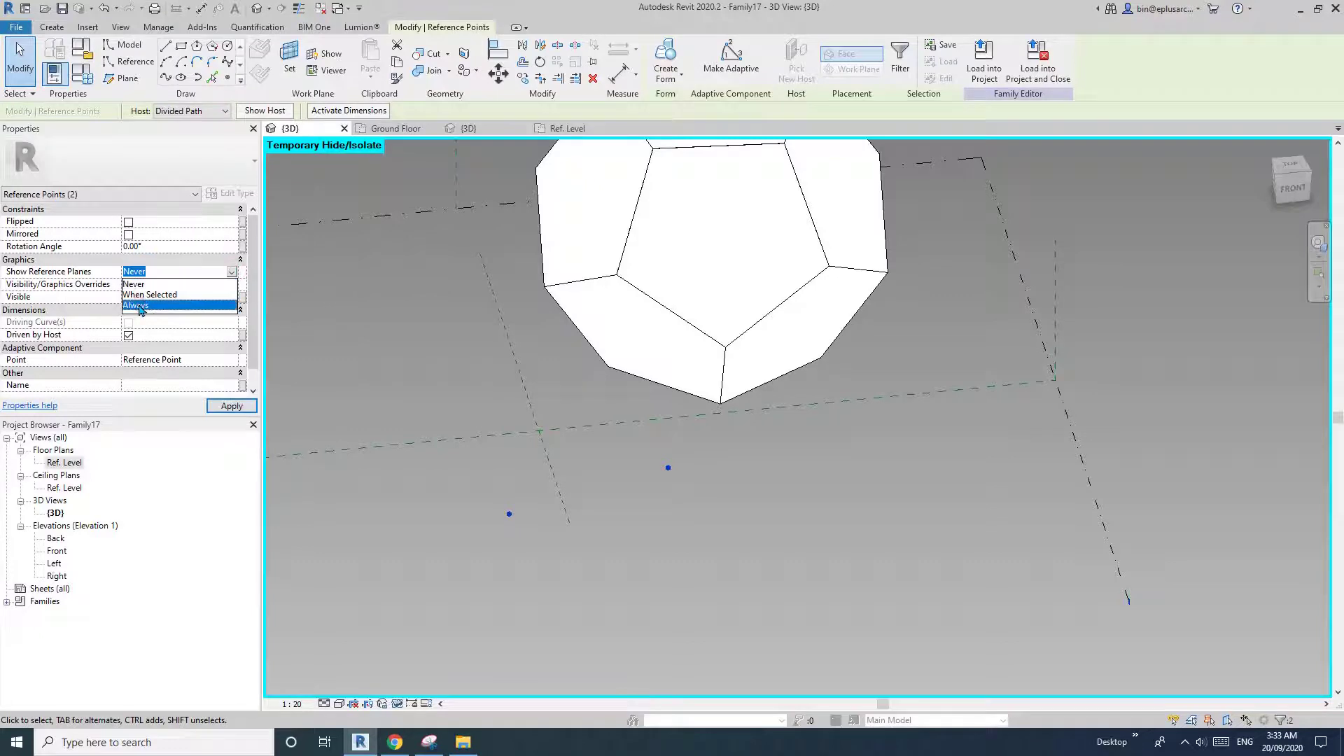
click(140, 306)
scroll(690, 530, up, 2)
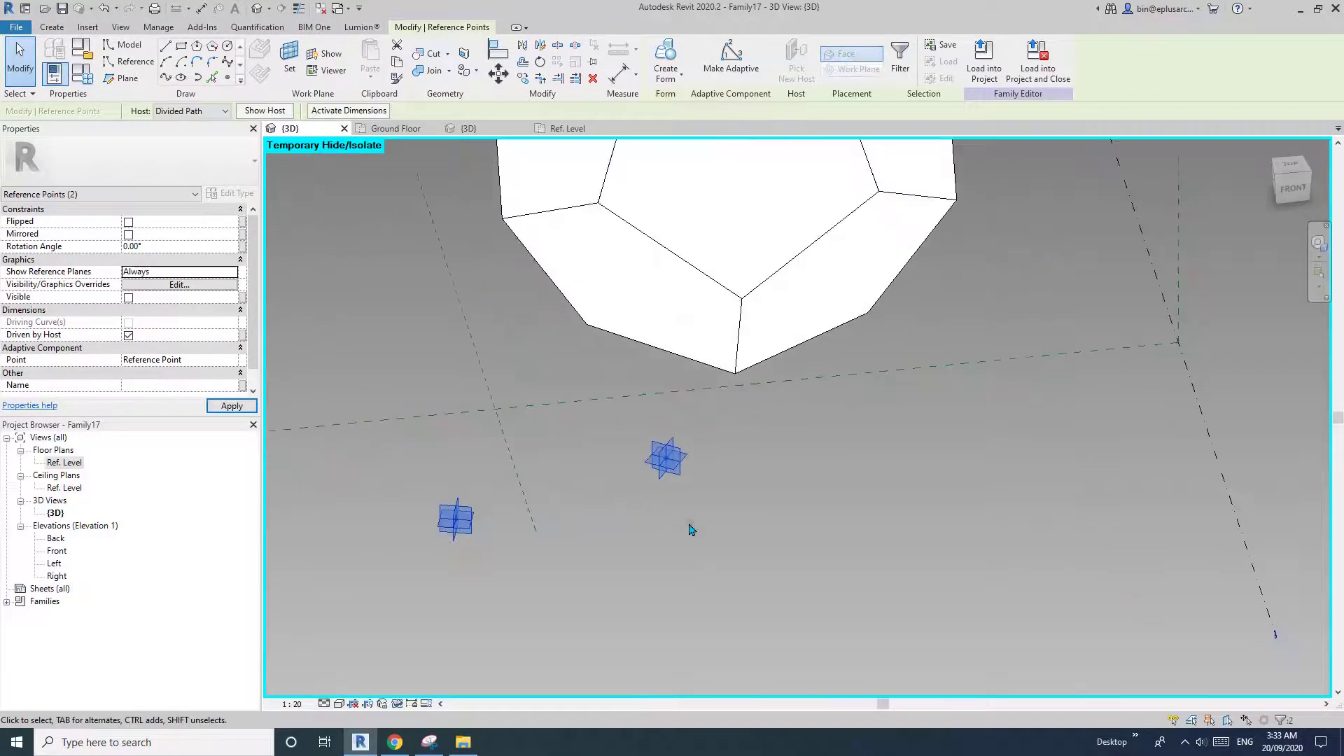
click(689, 530)
Rehost the base pentagon onto the two reference points that display reference planes, using Pick New Host.
scroll(687, 514, down, 2)
shift+middle_drag(751, 471, 732, 497)
click(732, 498)
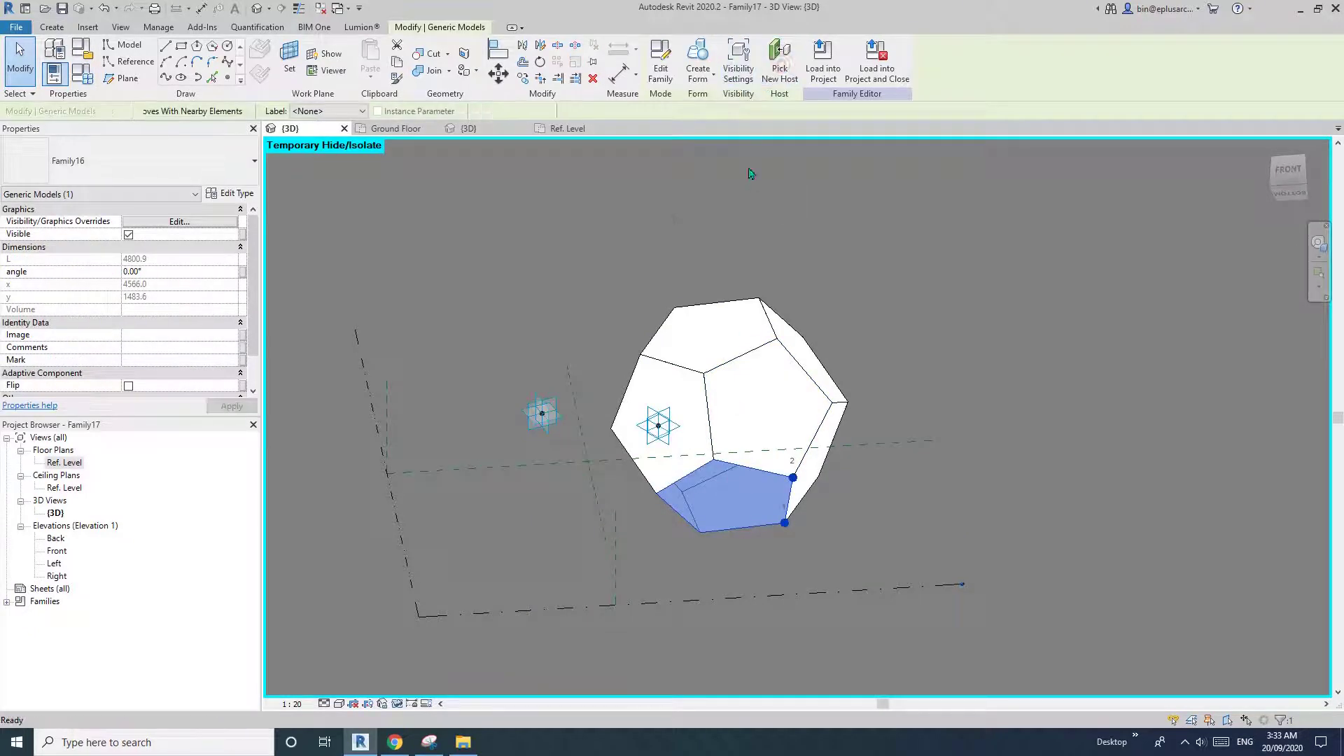
shift+middle_drag(748, 210, 648, 550)
scroll(648, 548, up, 3)
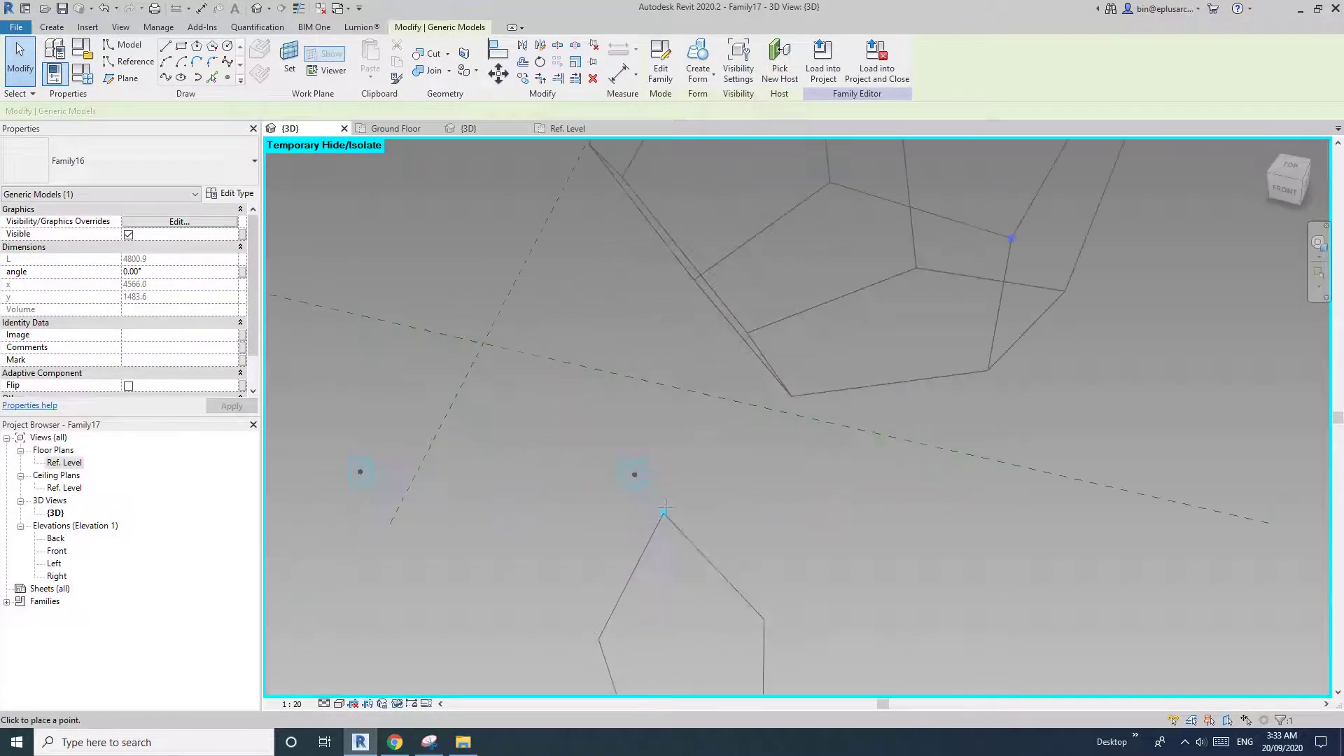
click(634, 474)
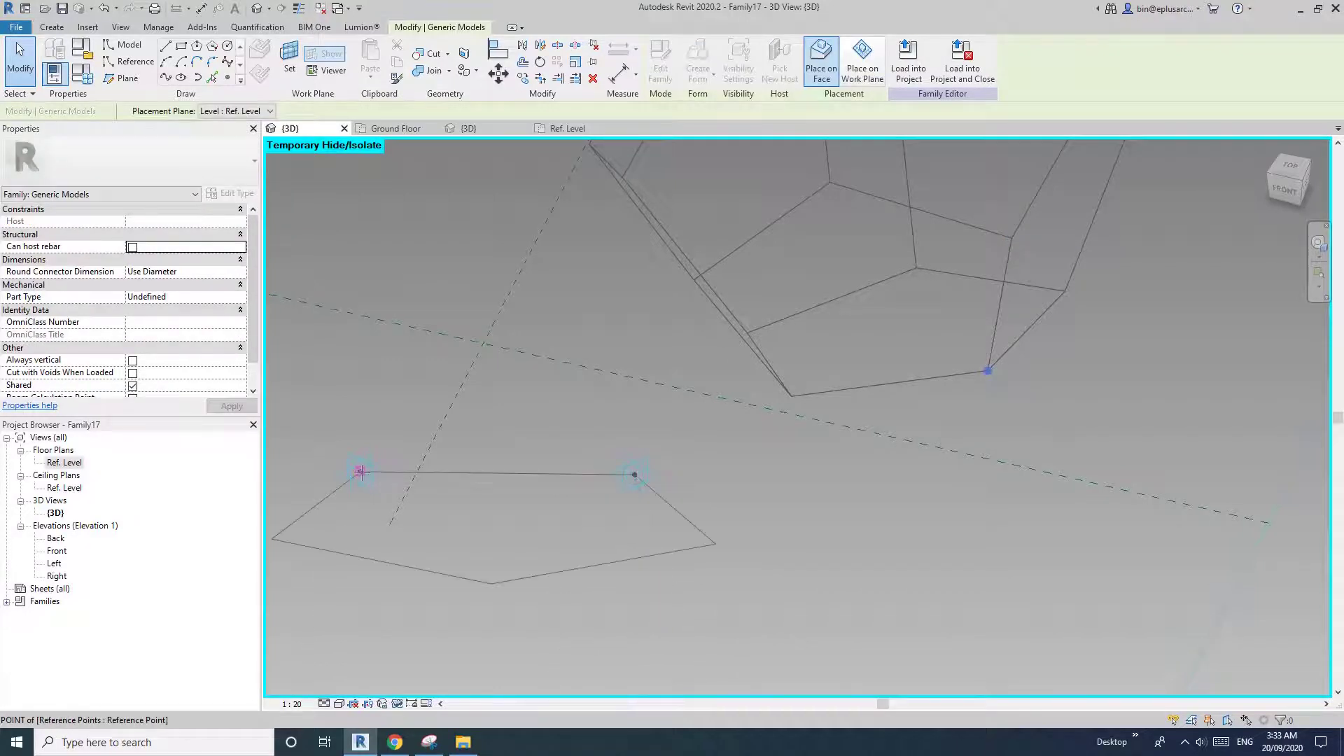
click(361, 472)
scroll(634, 476, down, 4)
mouse_move(634, 475)
shift+middle_down()
mouse_move(695, 432)
mouse_move(776, 264)
shift+middle_up()
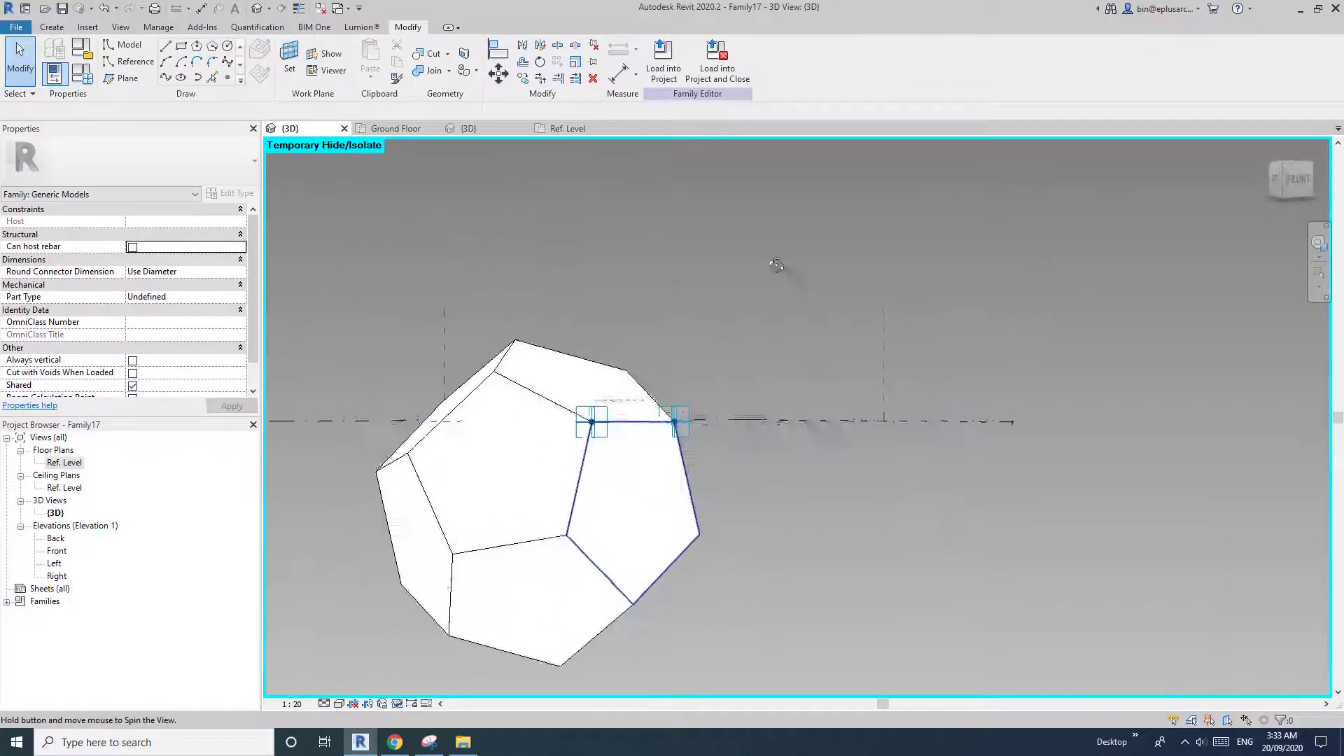
shift+middle_drag(741, 457, 739, 472)
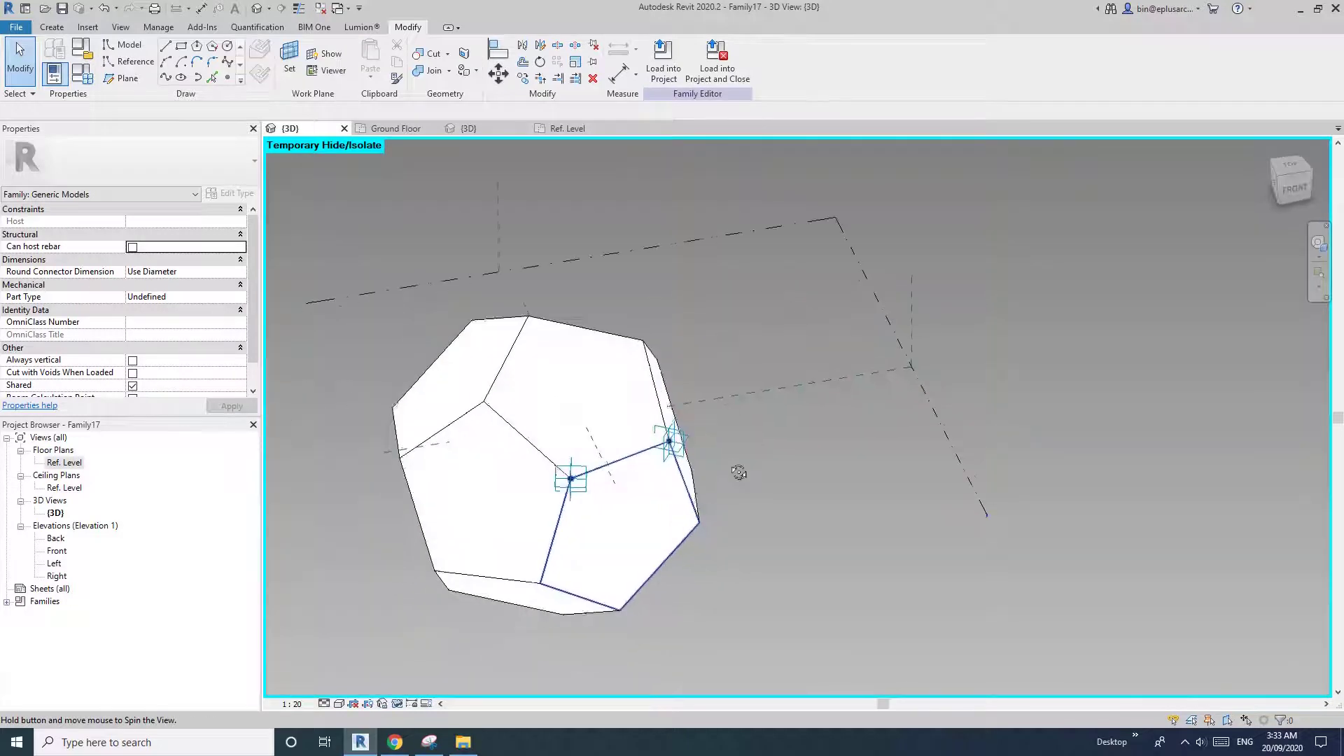
Set the base pentagon's angle parameter to 90°.
click(572, 397)
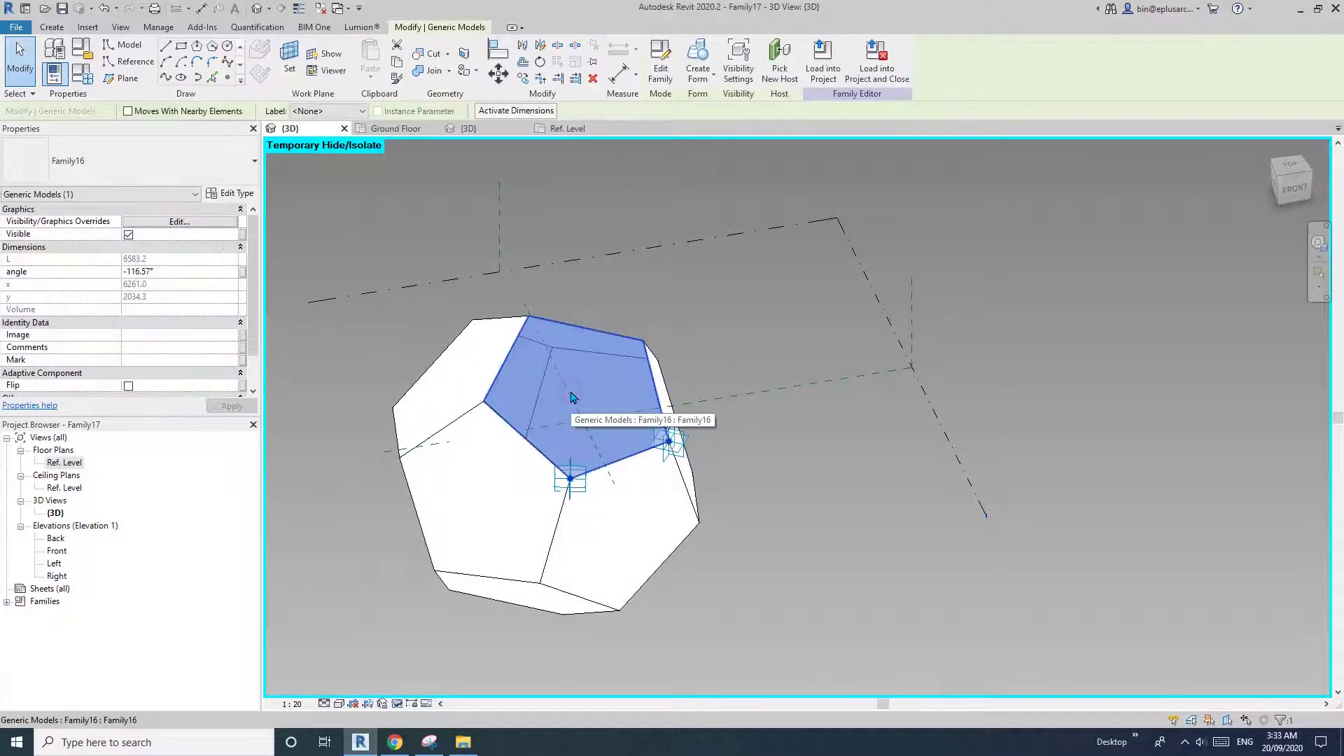
click(633, 520)
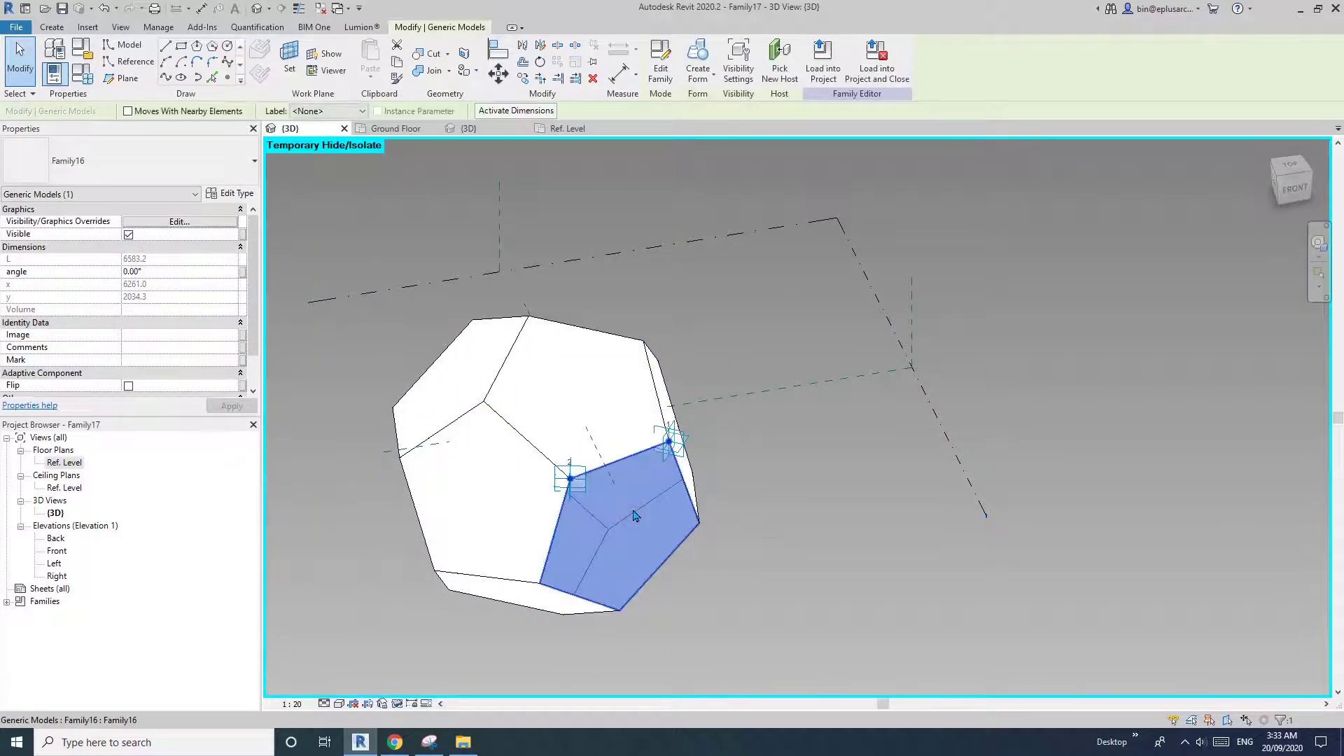
shift+middle_drag(634, 515, 845, 332)
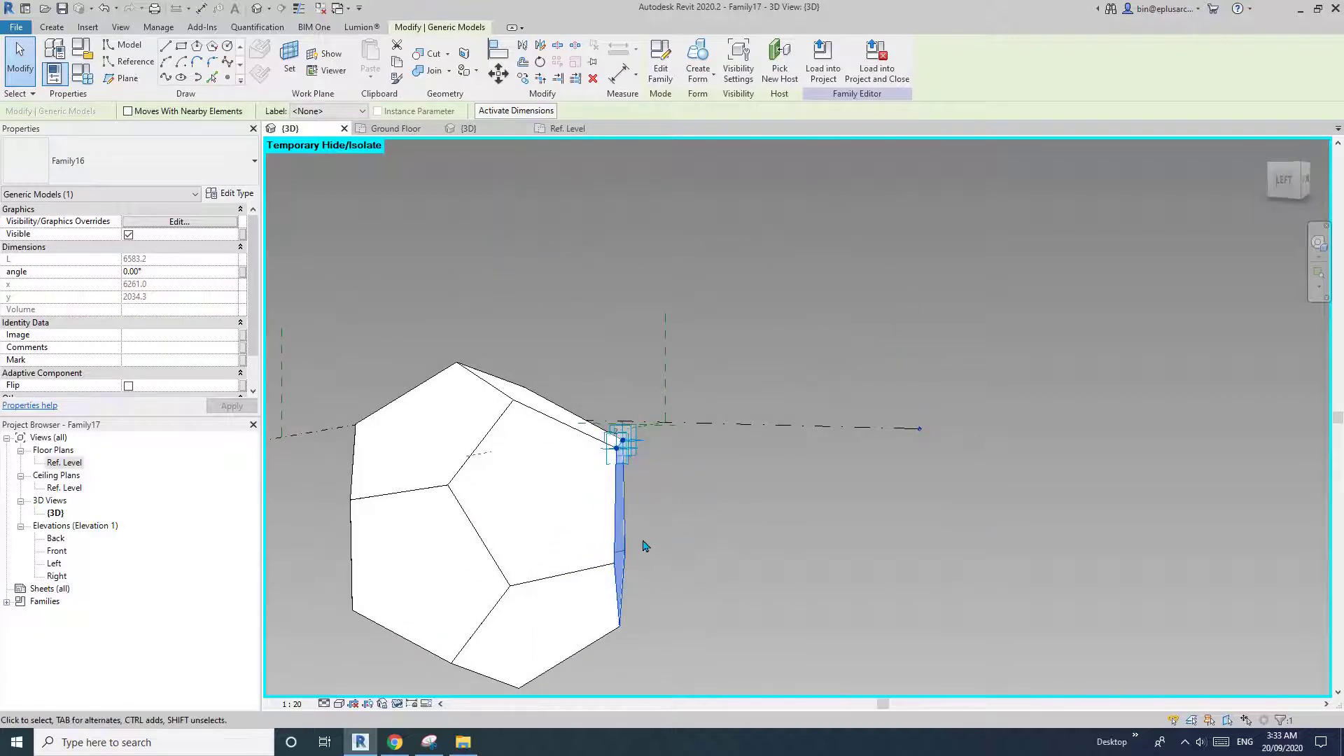
shift+middle_drag(644, 545, 633, 513)
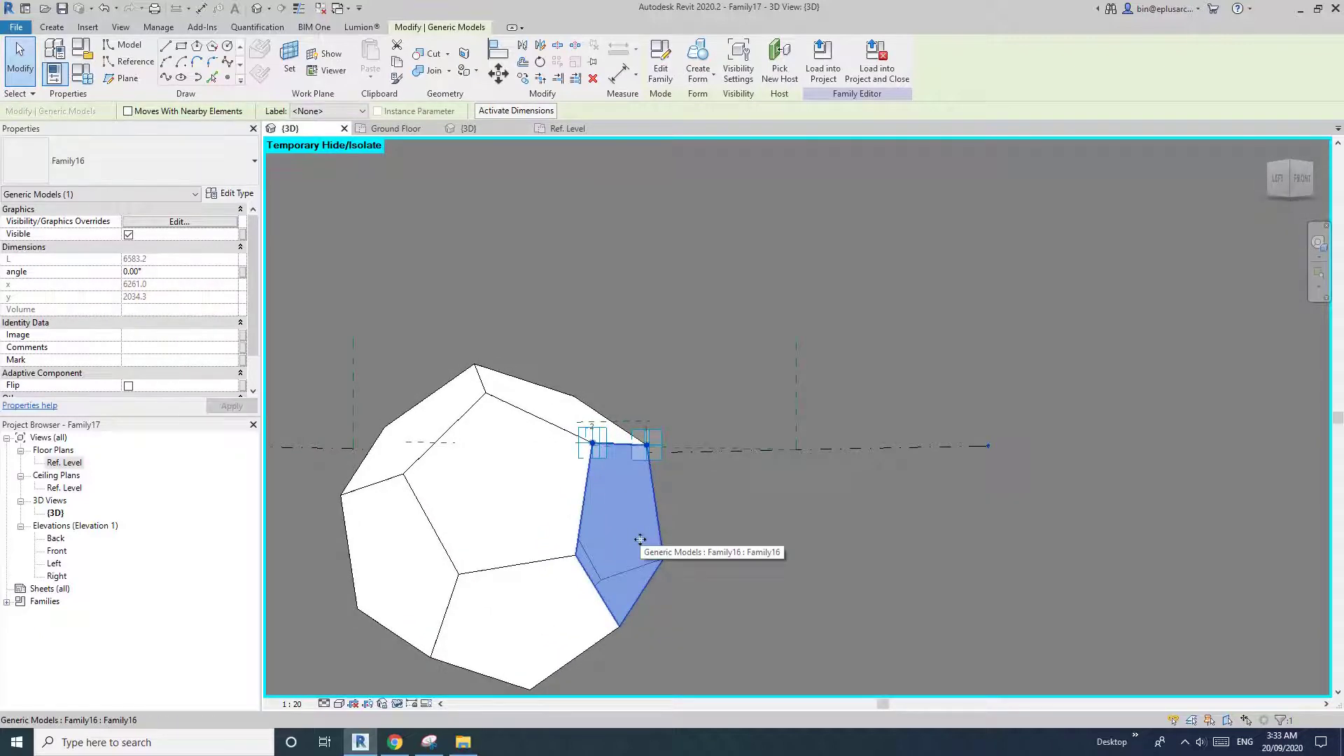
click(196, 274)
text(90)
key(Return)
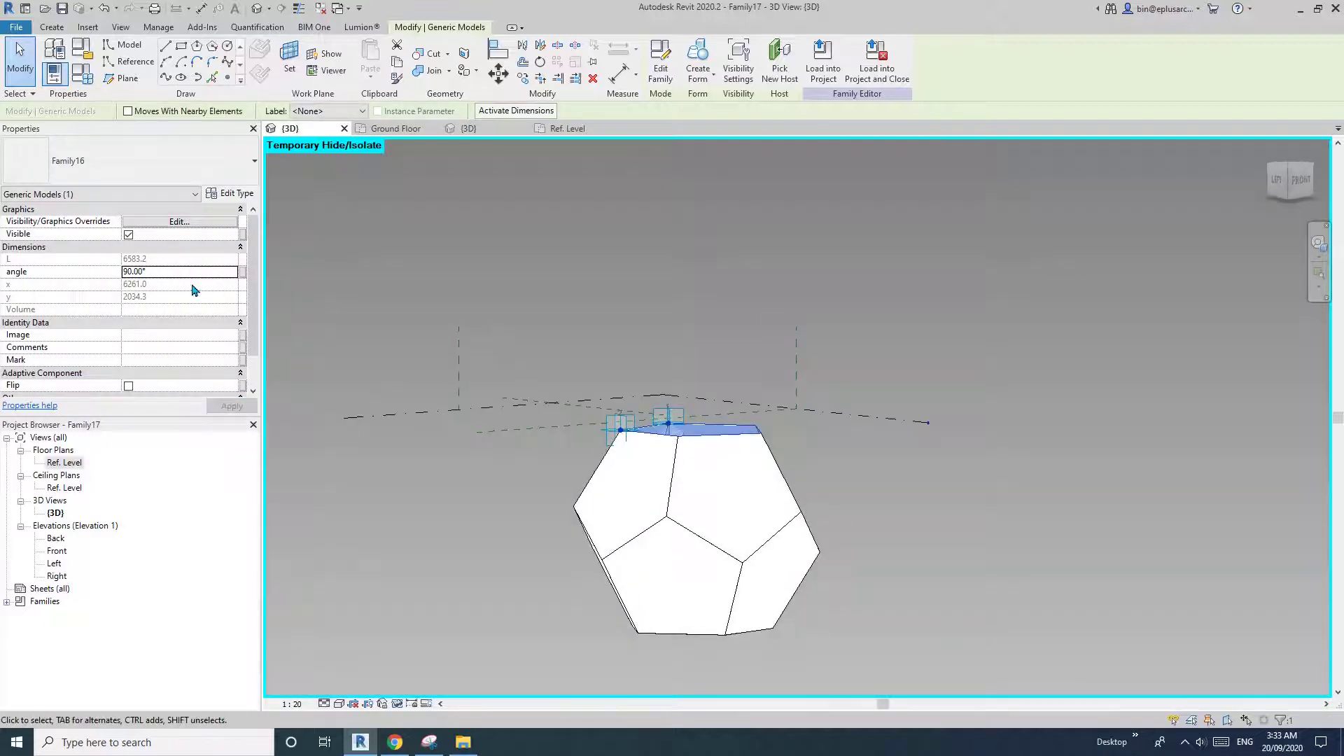
Enter a negative angle for the base pentagon so the dodecahedron stands above the reference level.
click(188, 273)
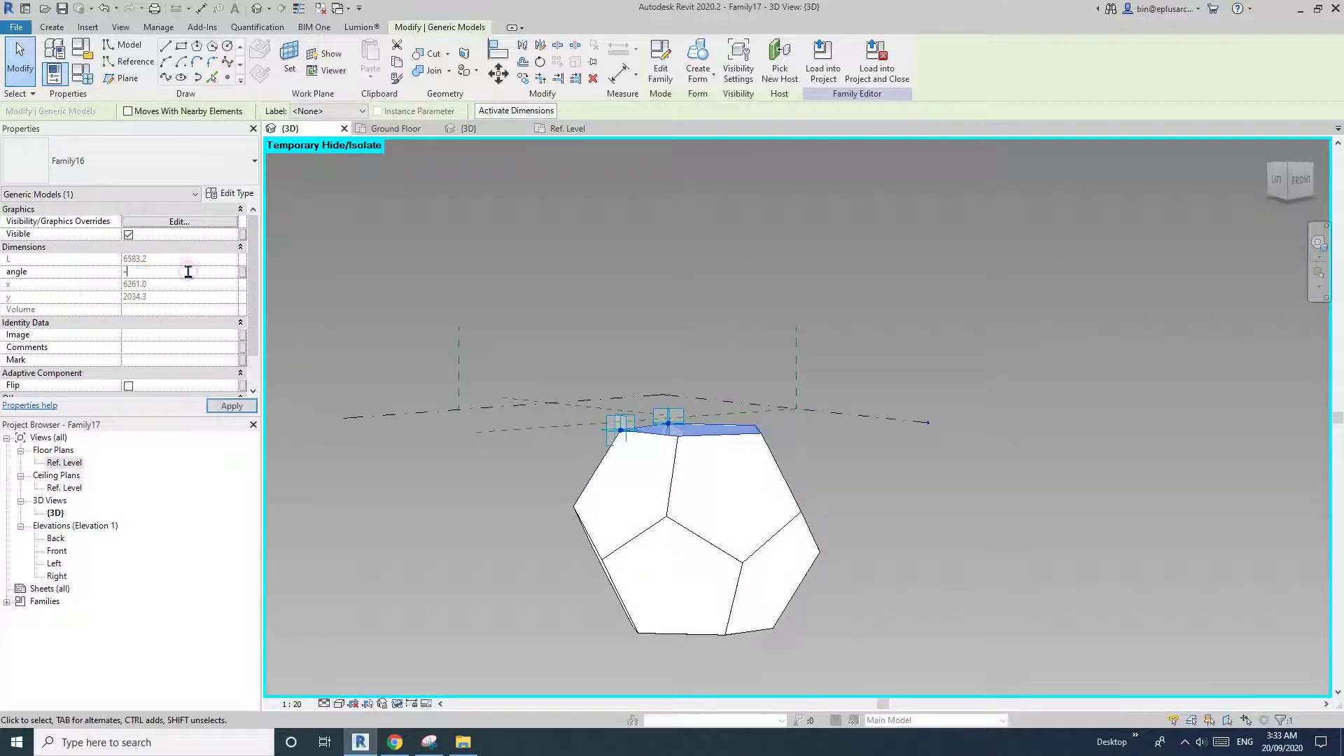
scroll(609, 295, down, 1)
shift+middle_drag(637, 336, 528, 555)
click(732, 428)
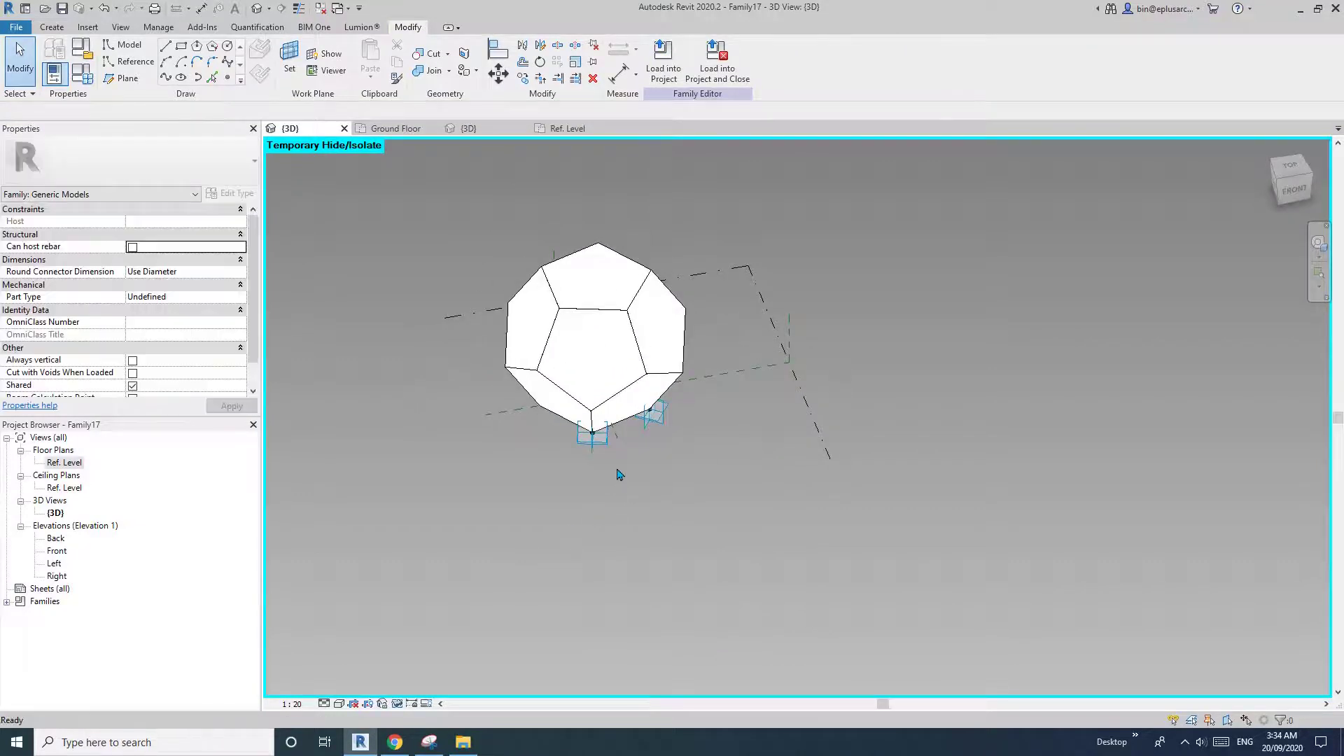
Restore the temporarily hidden elements and load the family into the project, overwriting the existing version.
shift+middle_drag(633, 472, 514, 499)
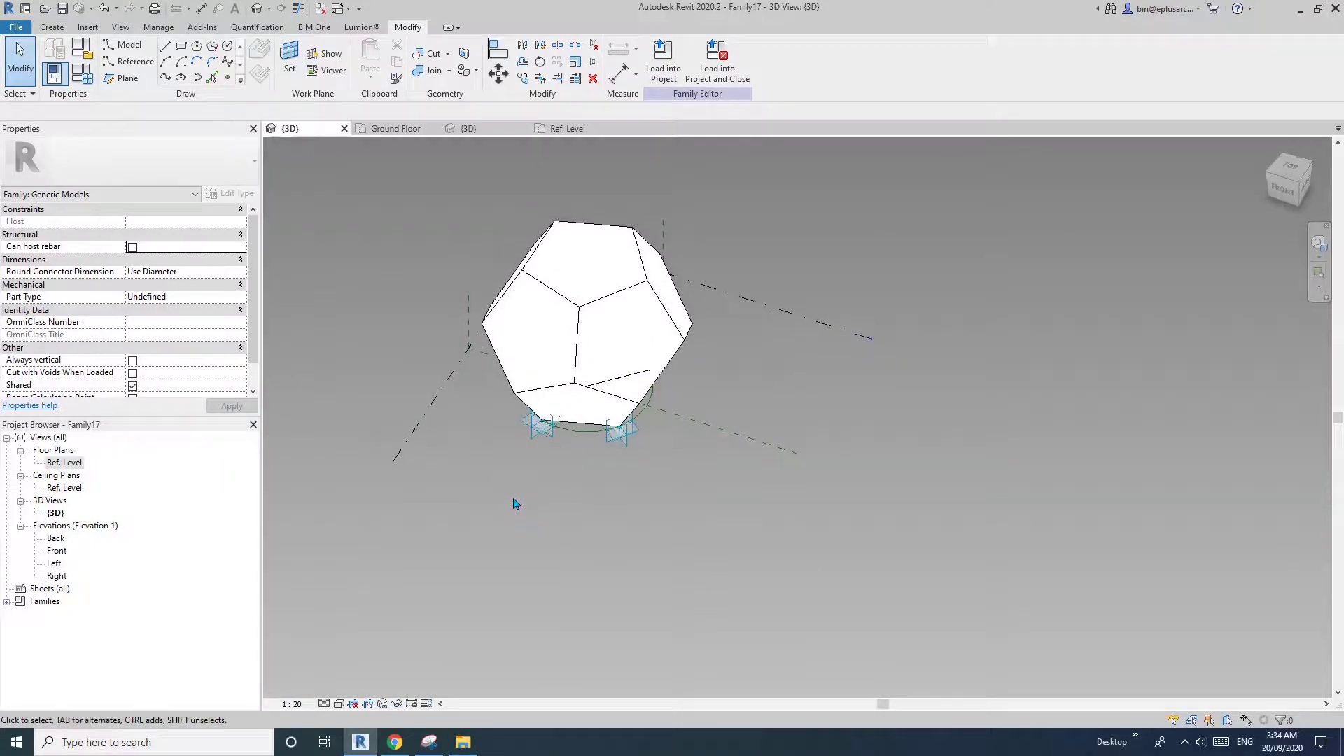
shift+middle_drag(403, 475, 615, 624)
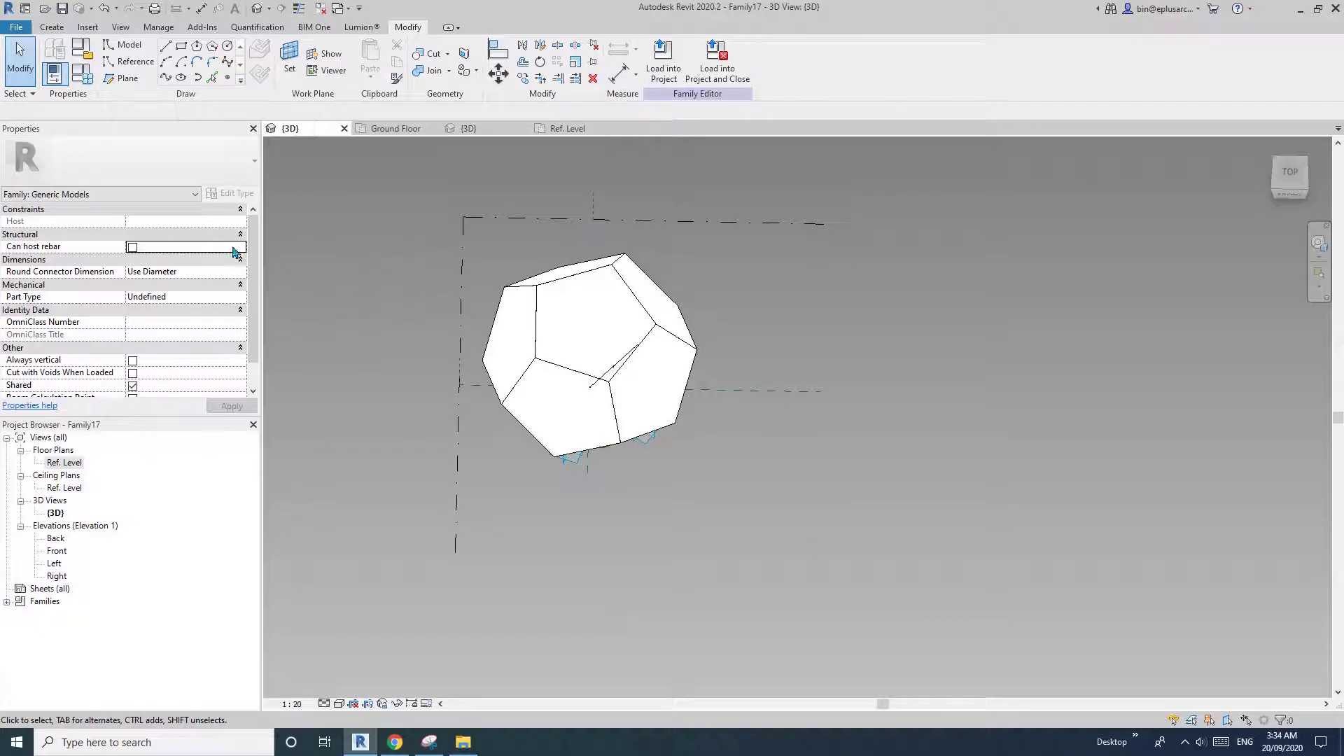
click(663, 63)
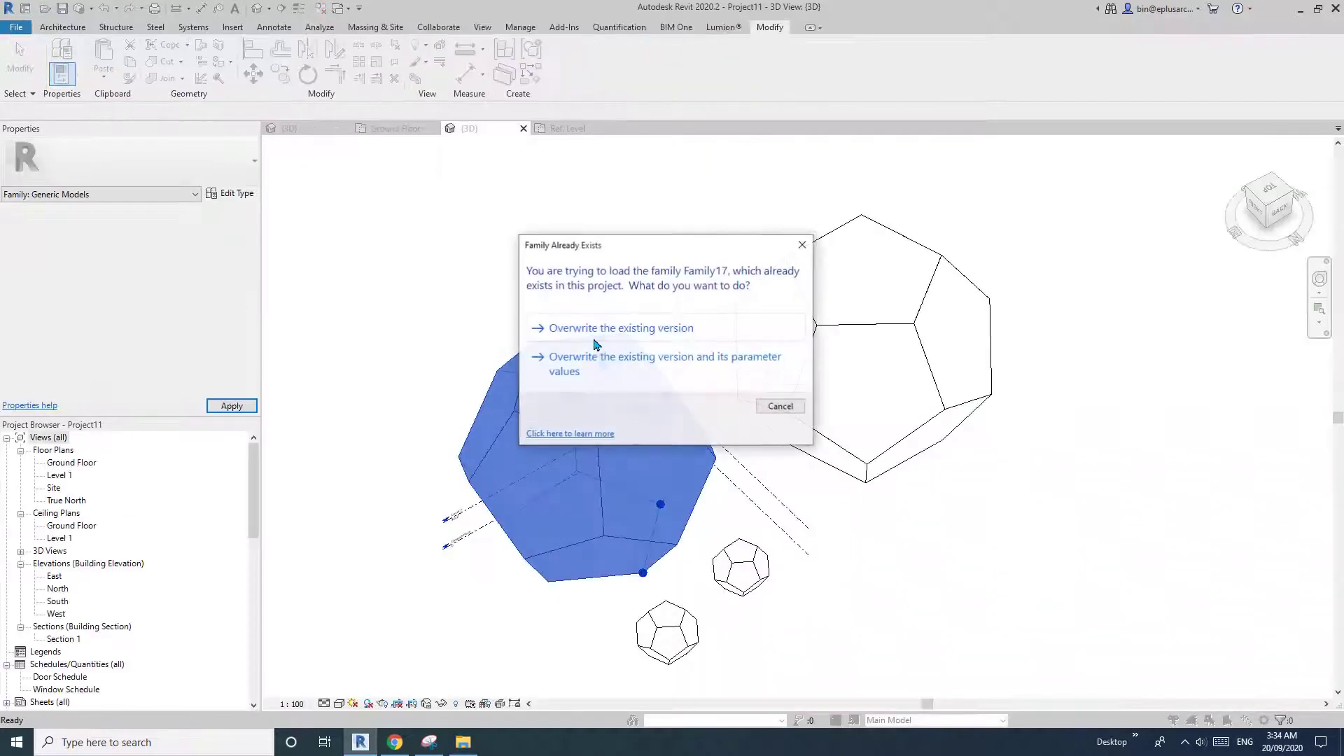
click(637, 326)
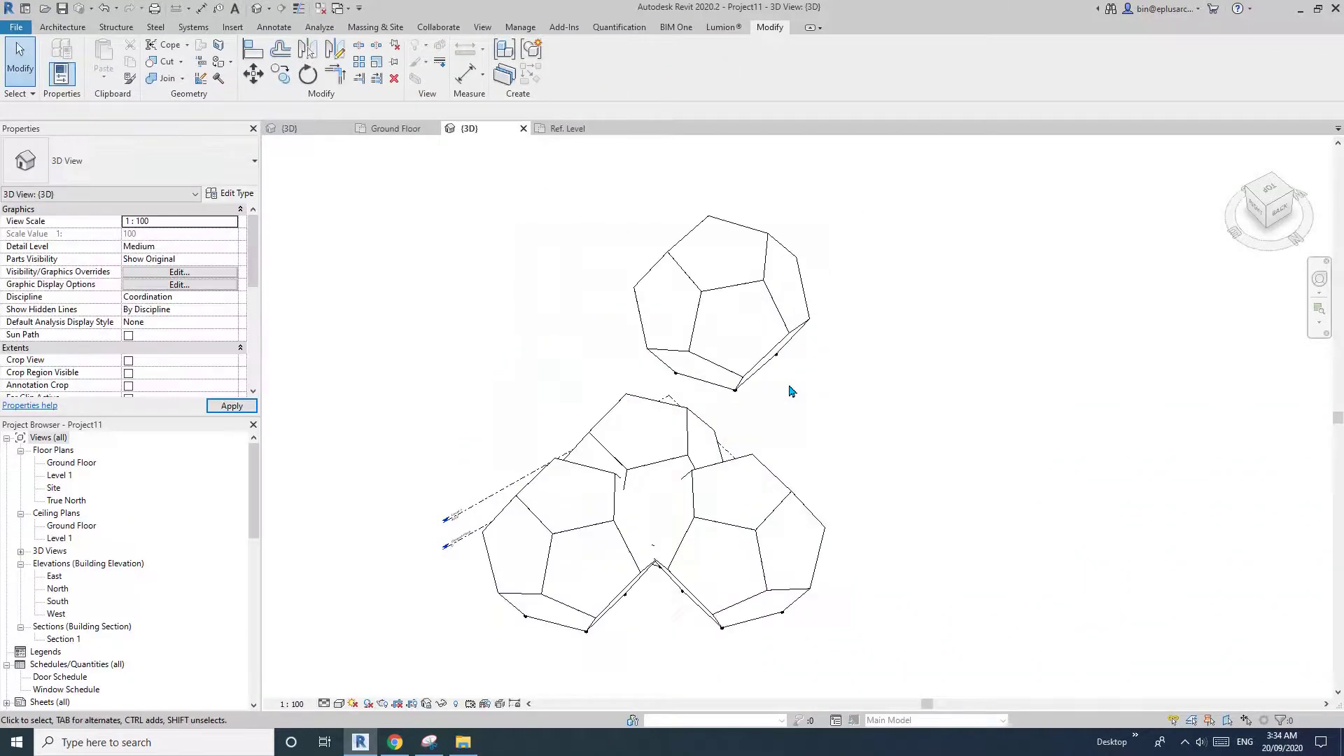
Delete the four existing dodecahedrons from the project's 3D view.
scroll(790, 391, down, 2)
shift+middle_drag(737, 420, 694, 528)
click(733, 510)
key(d)
key(e)
click(633, 498)
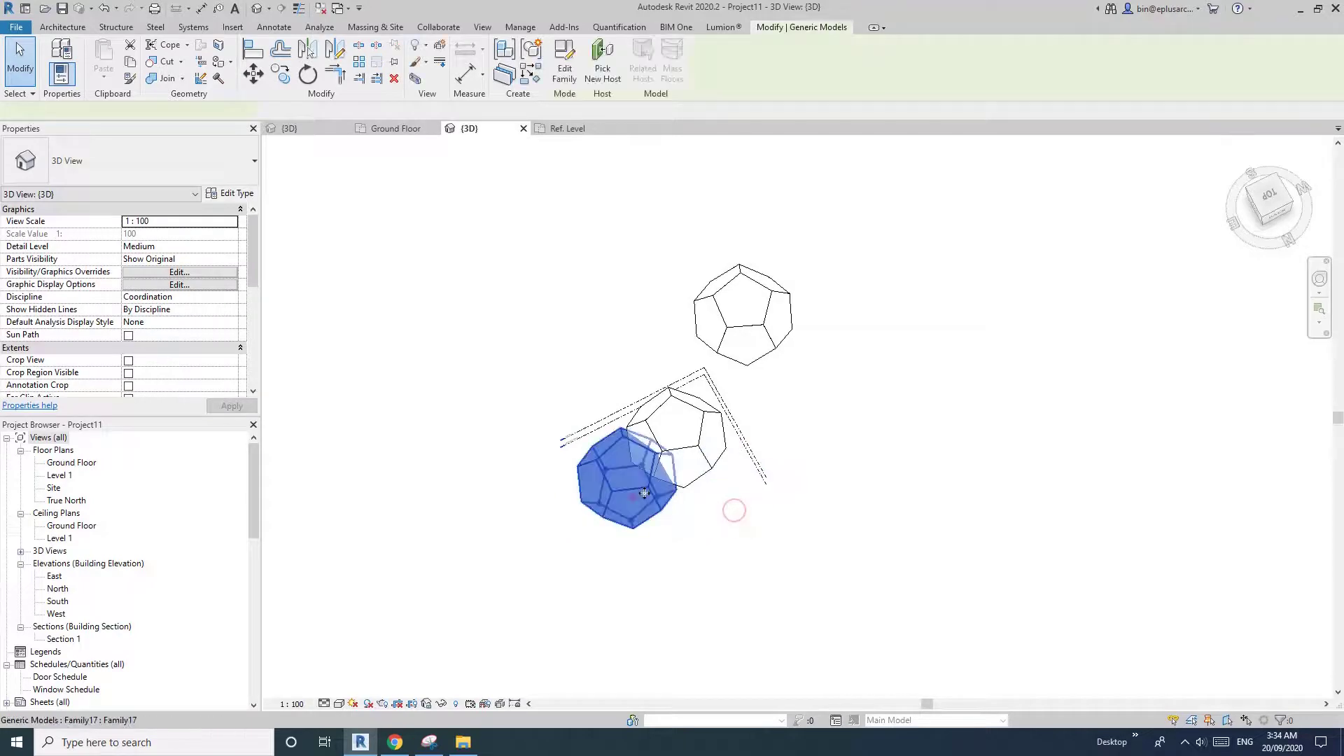
key(d)
key(e)
click(695, 453)
key(d)
key(e)
click(759, 321)
key(d)
key(e)
Place one Family17 component in the Ground Floor plan and end the placement.
double_click(71, 462)
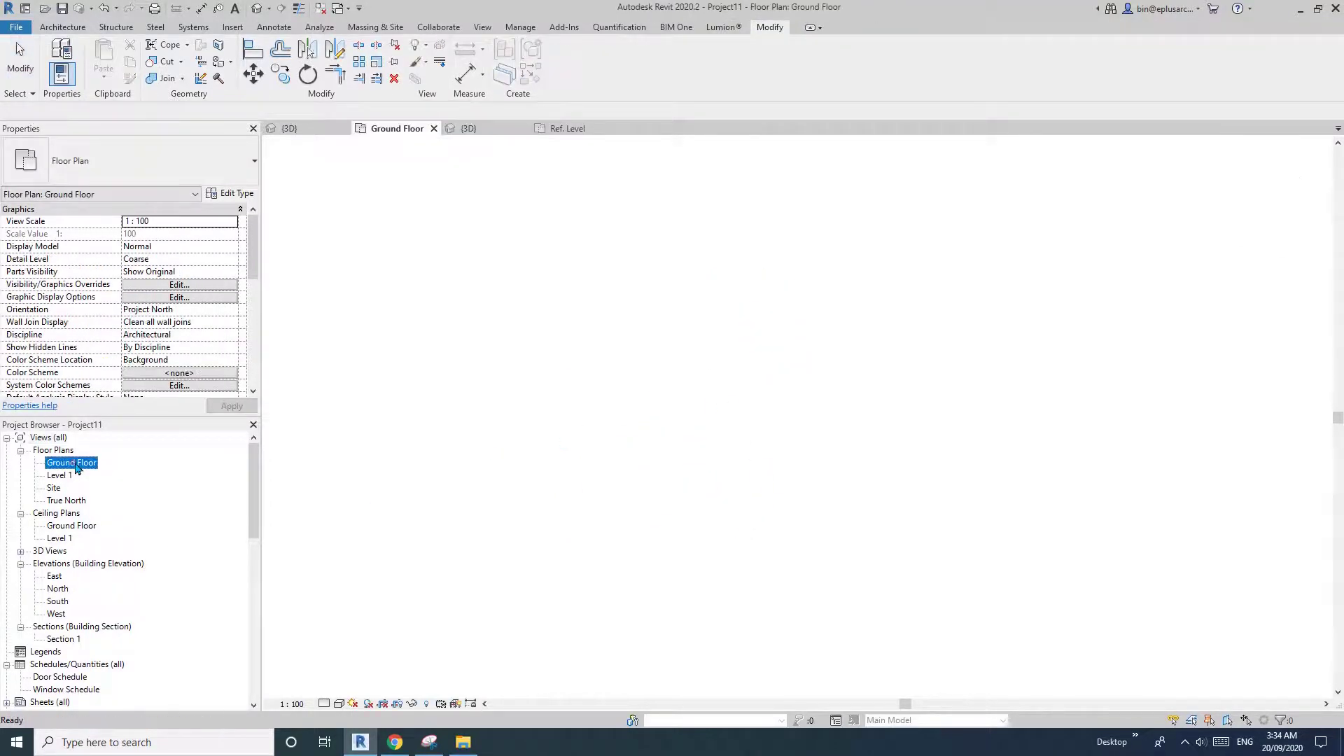
click(63, 27)
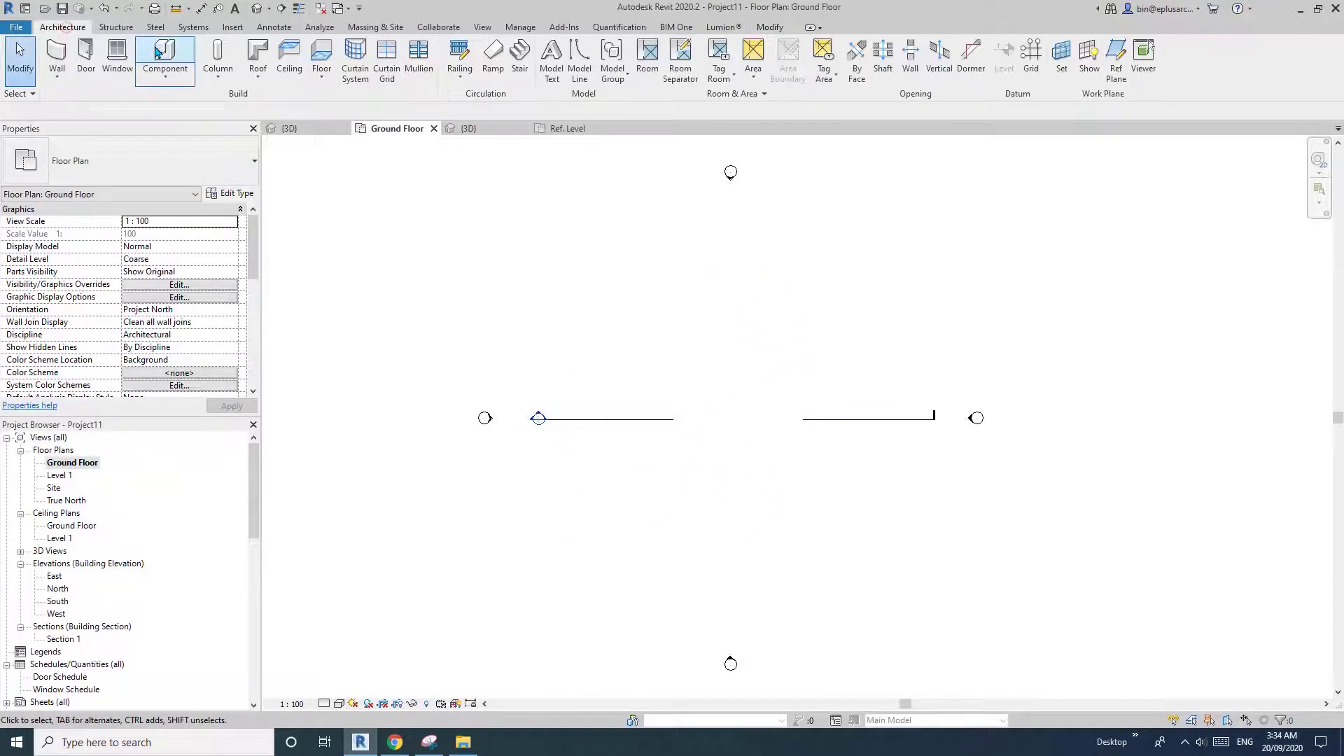
click(161, 56)
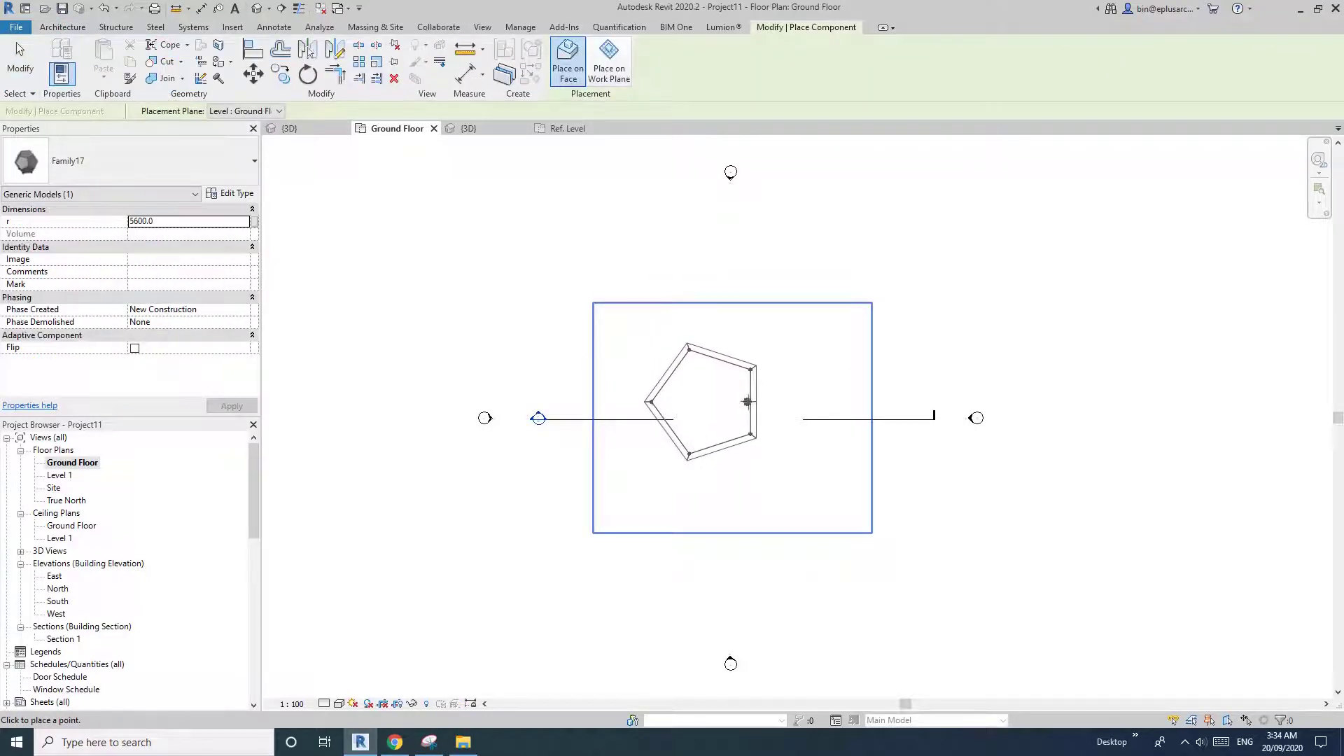
scroll(755, 378, up, 3)
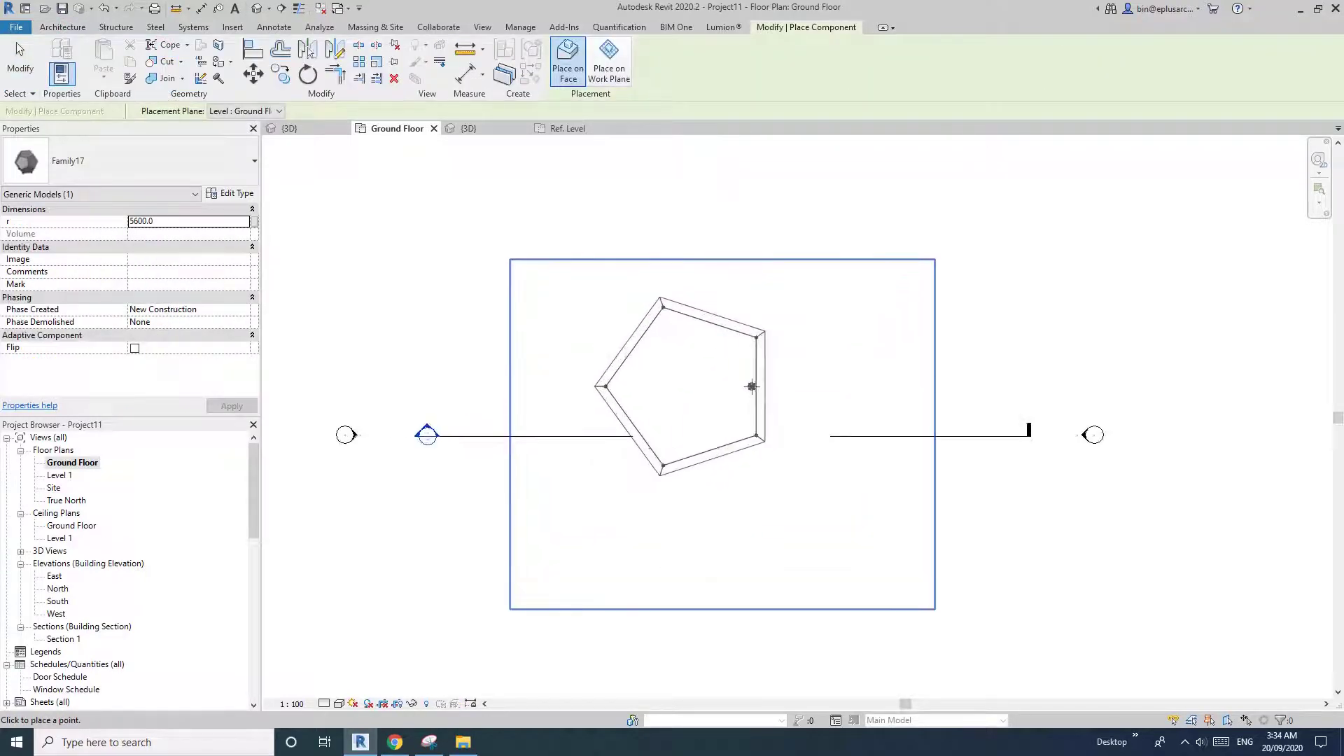
click(734, 375)
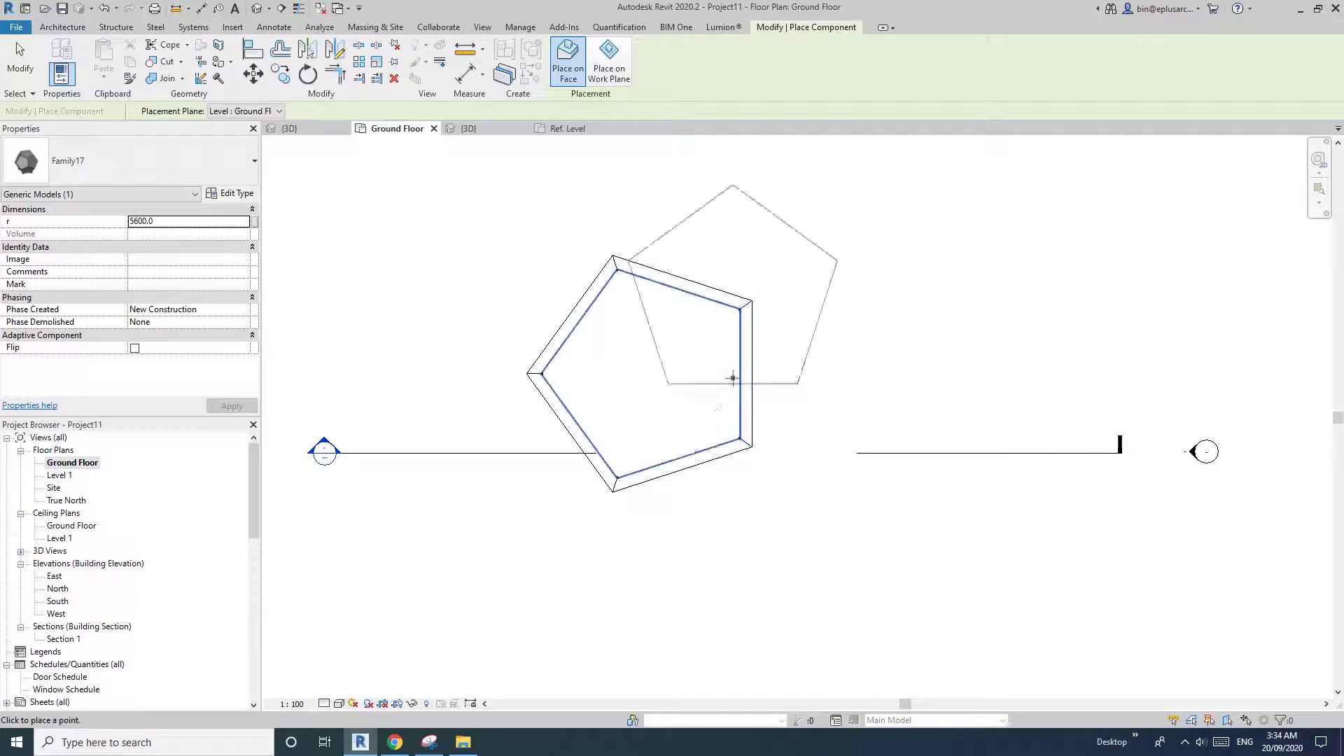
key(Escape)
key(Escape)
Set the placed dodecahedron's radius parameter r to 10000.
click(689, 343)
middle_drag(593, 373, 675, 363)
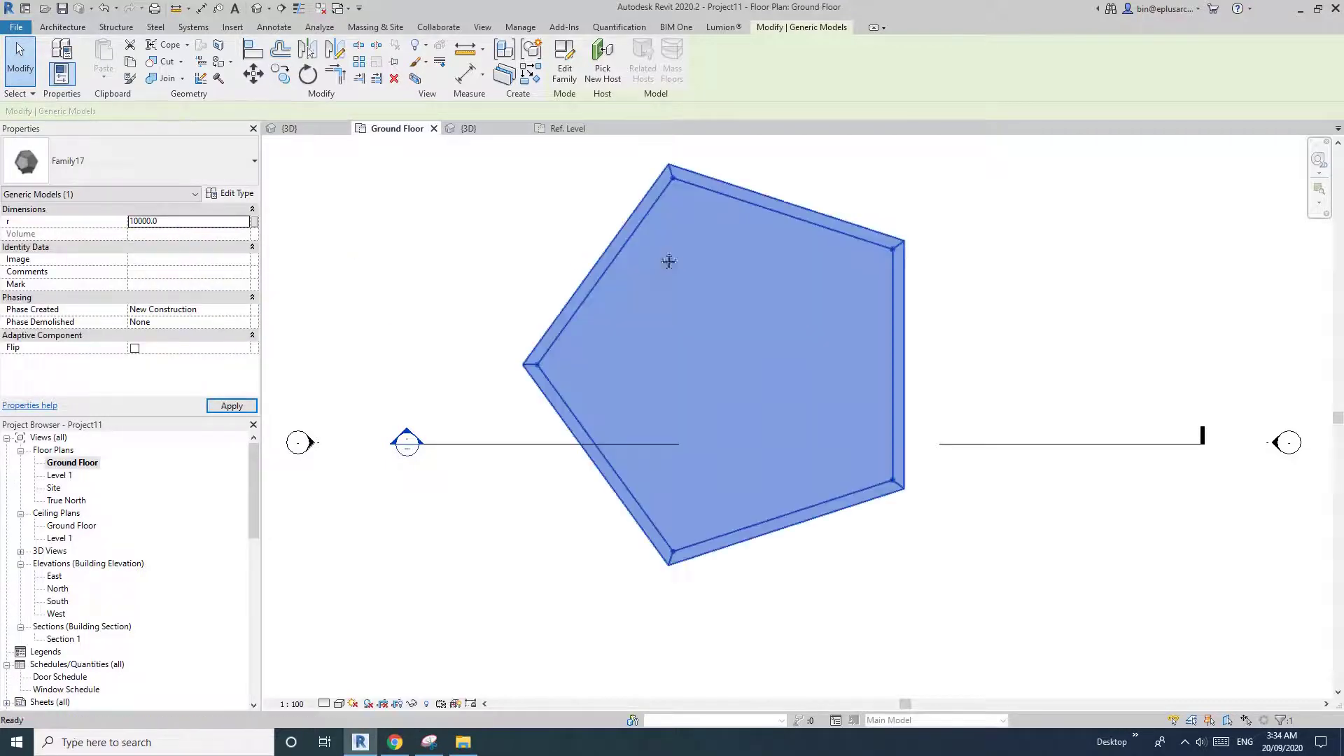
middle_drag(668, 261, 631, 281)
scroll(631, 281, down, 2)
middle_drag(653, 345, 593, 363)
click(682, 370)
click(691, 359)
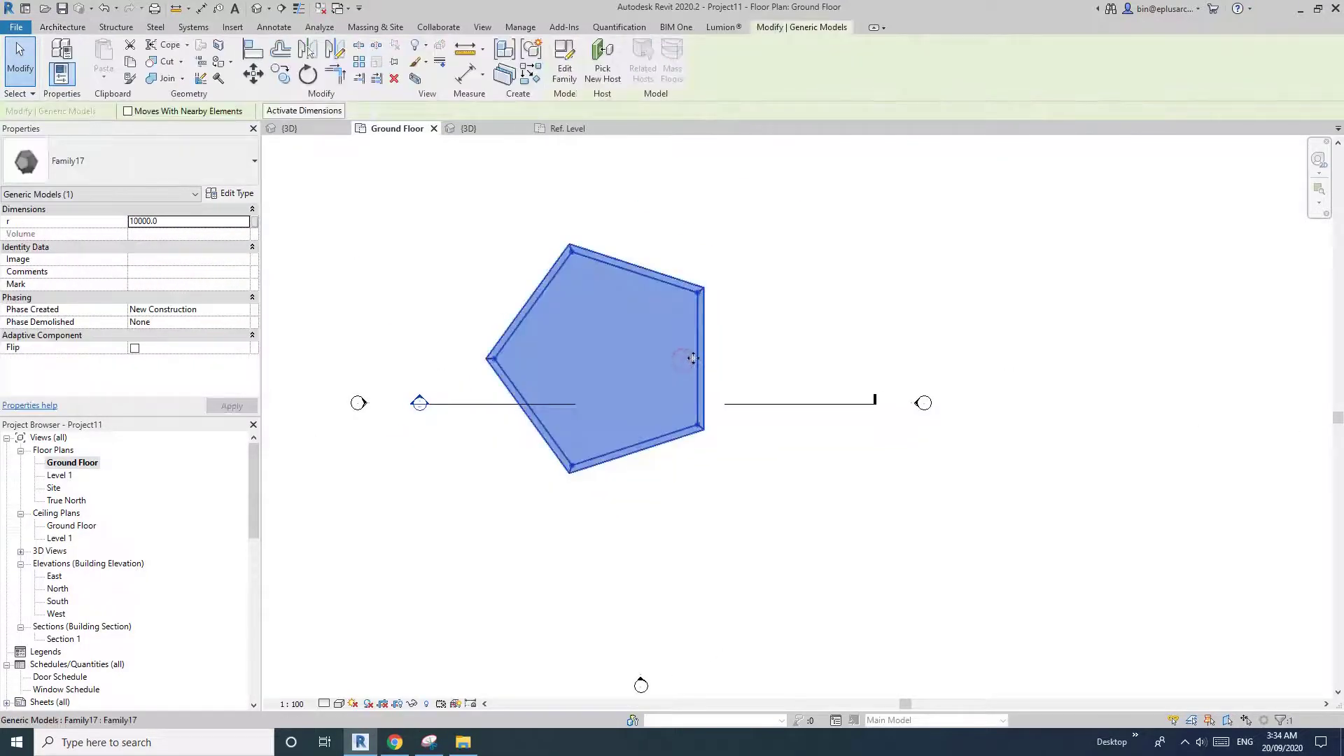
middle_drag(621, 305, 603, 314)
key(c)
key(s)
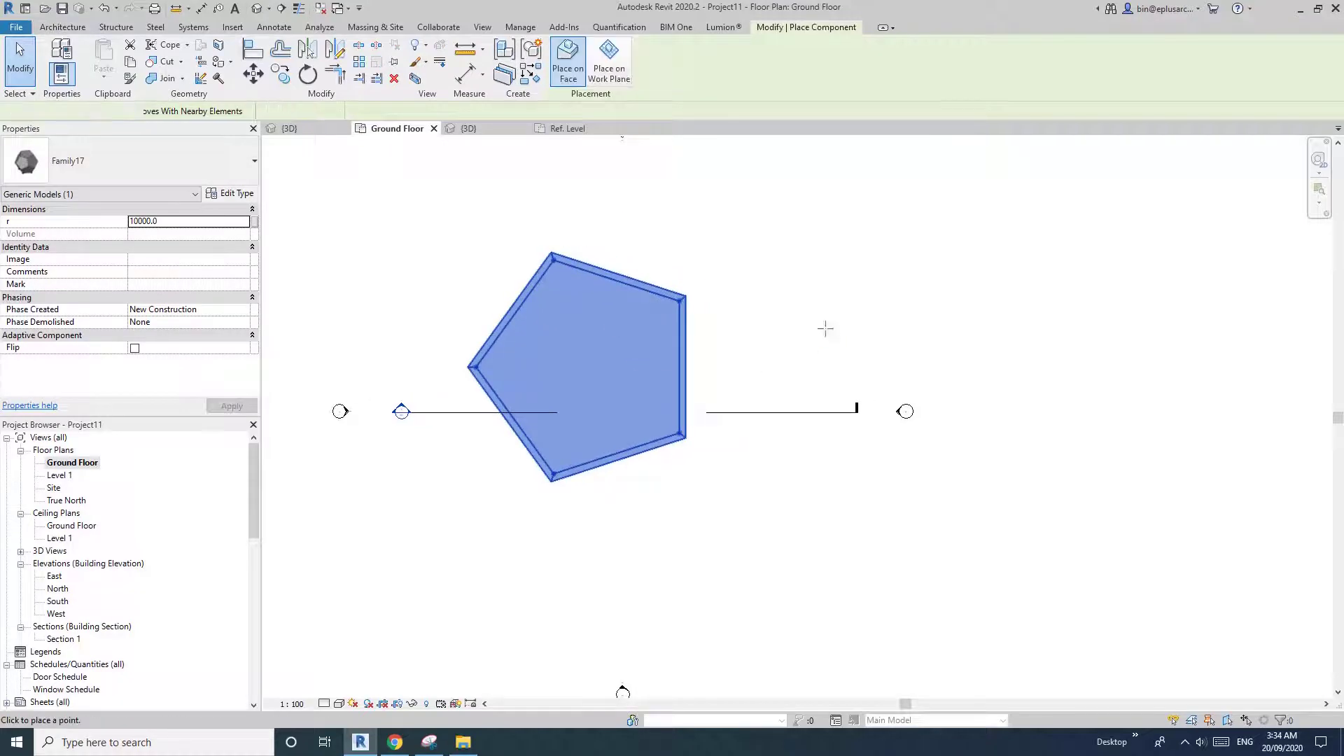
key(Escape)
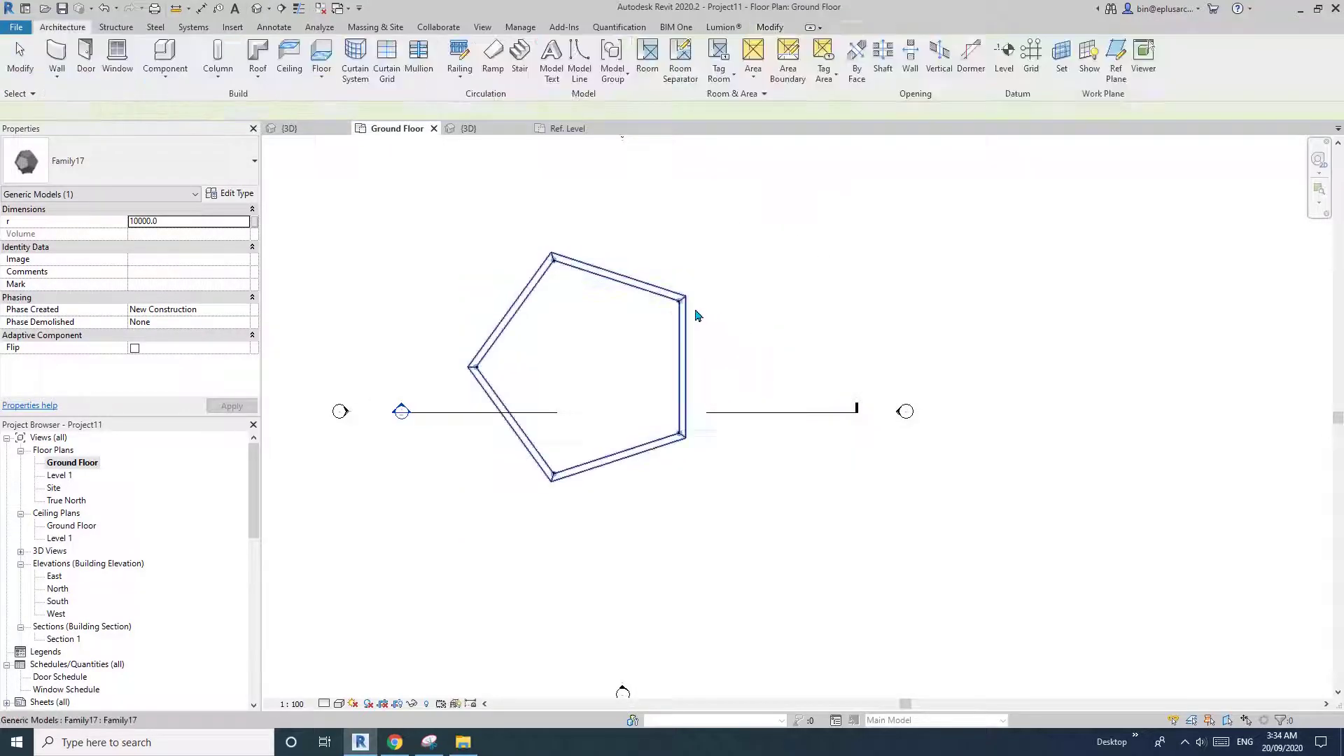
Place a second dodecahedron beside the first in the Ground Floor plan using Create Similar.
click(677, 300)
scroll(728, 347, down, 1)
key(c)
key(s)
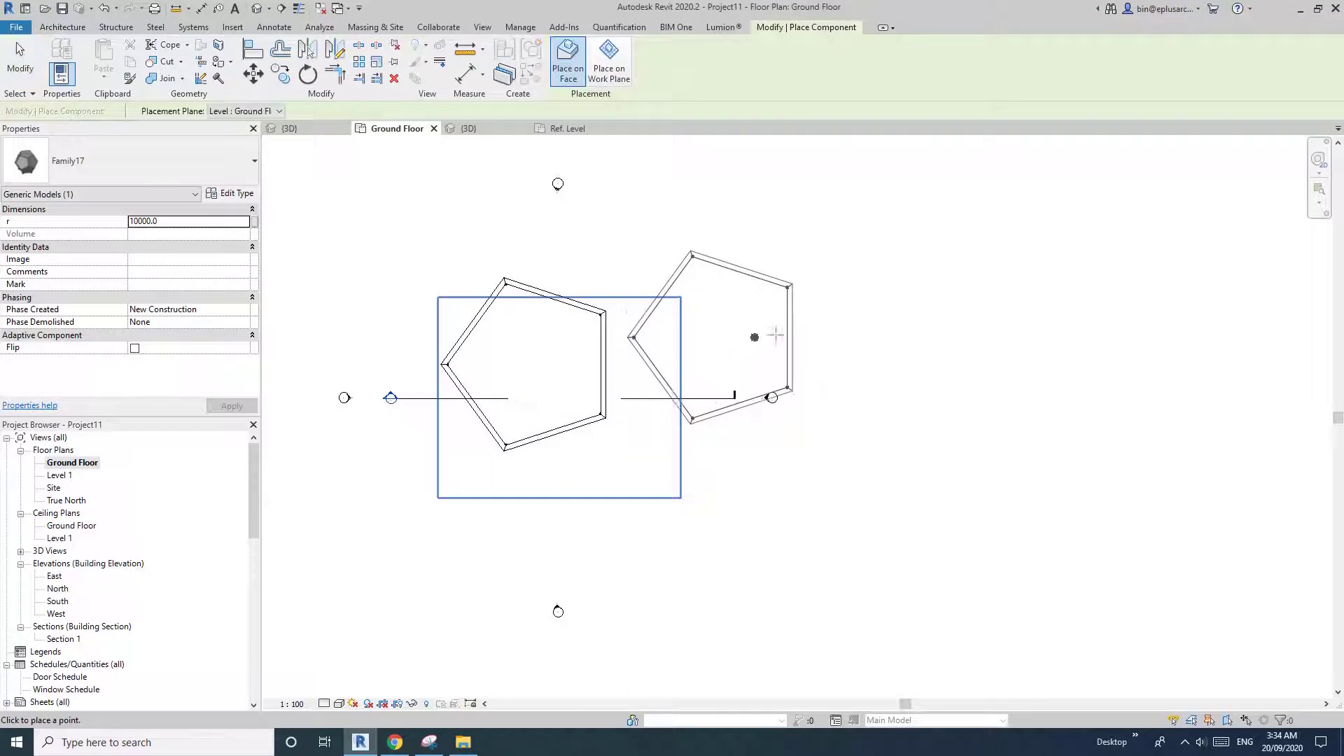
key(Escape)
click(699, 290)
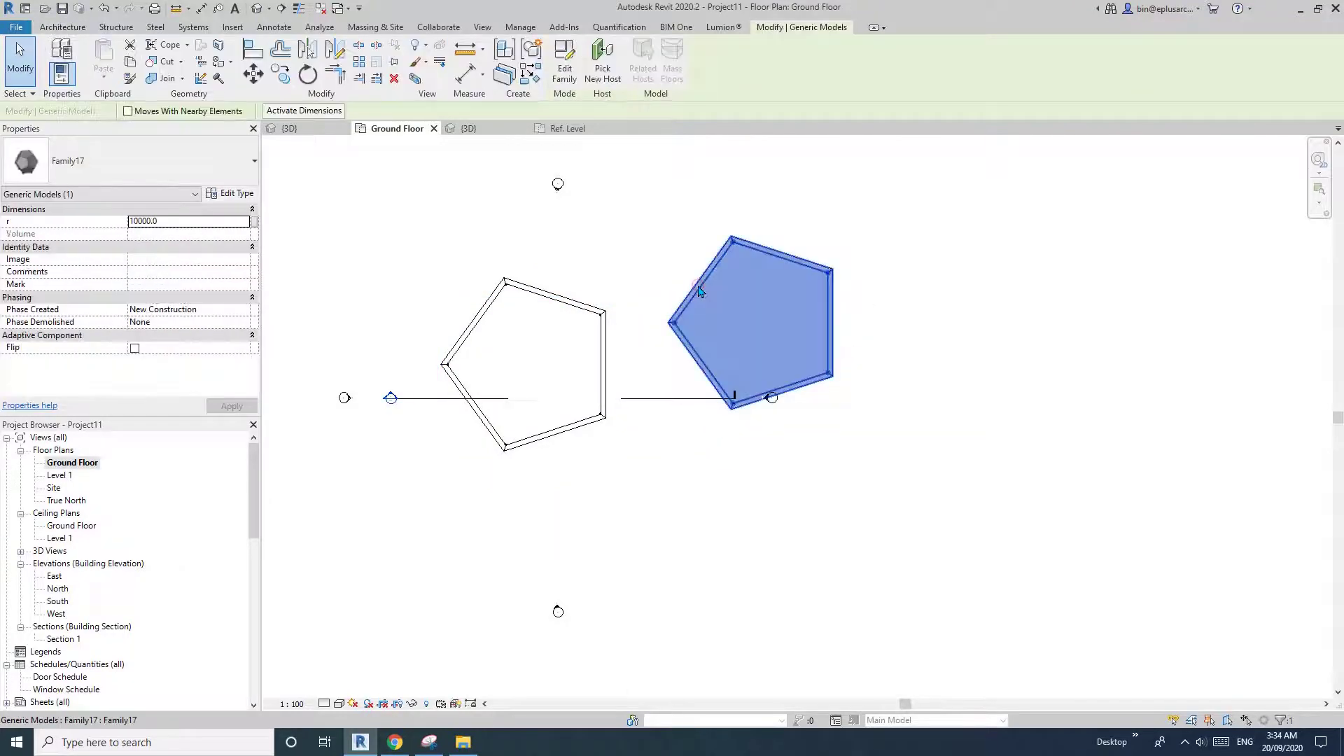
key(c)
key(s)
key(Escape)
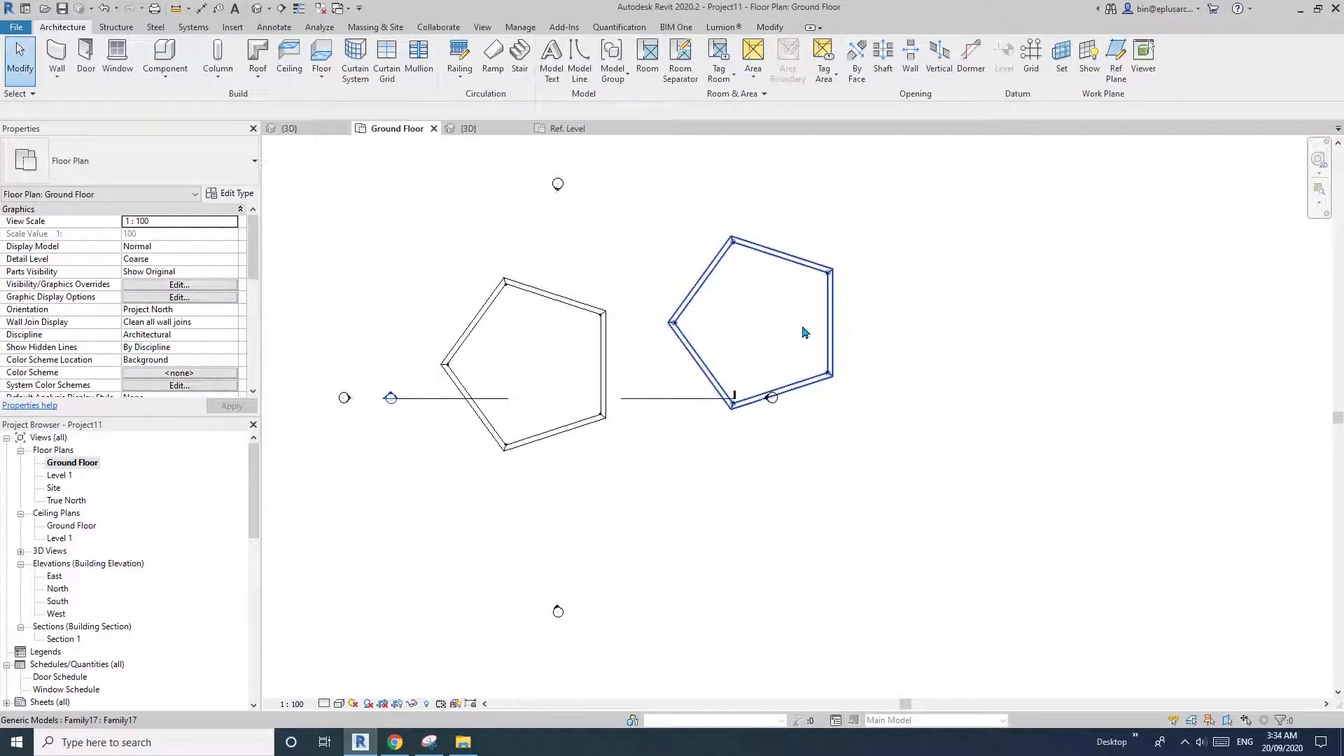
Open the second dodecahedron's family for editing and examine its base circle and adaptive points in the Ref. Level and 3D views.
click(804, 331)
click(595, 323)
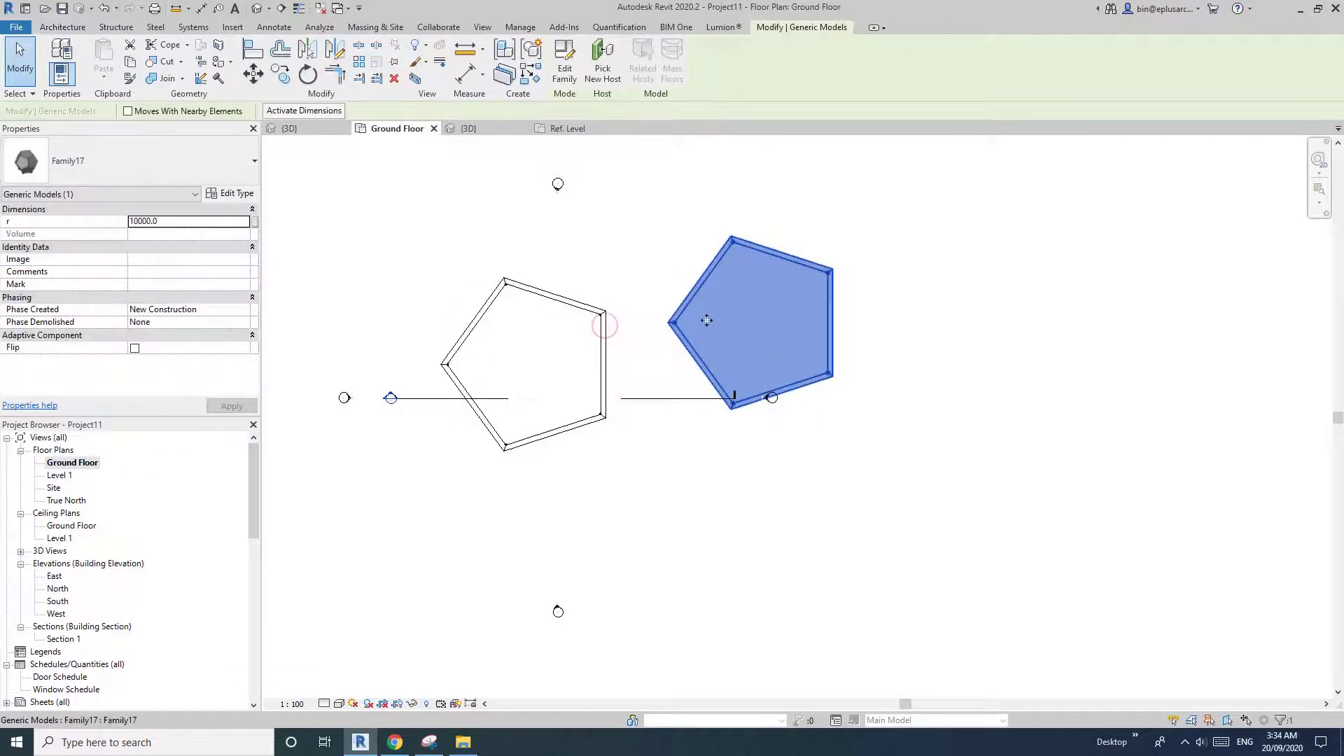
double_click(810, 326)
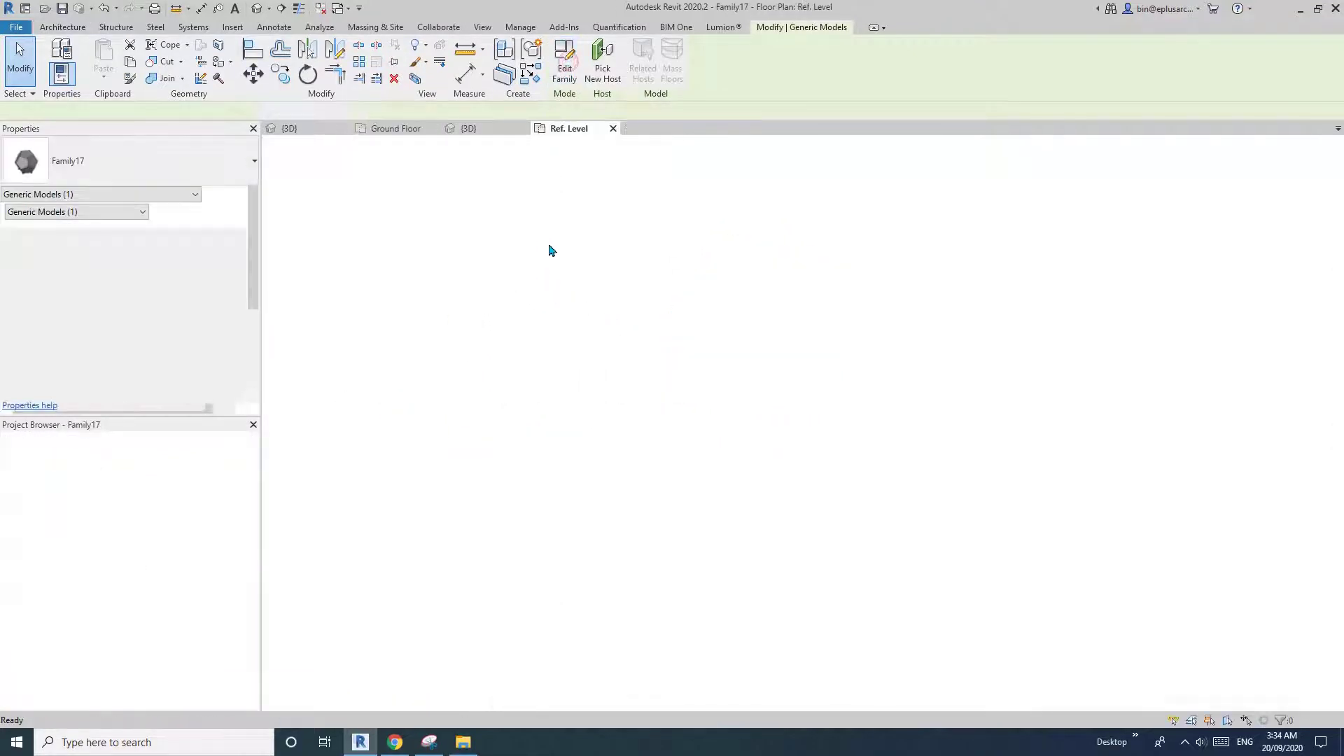
middle_drag(757, 447, 683, 418)
scroll(708, 458, up, 1)
scroll(651, 415, down, 2)
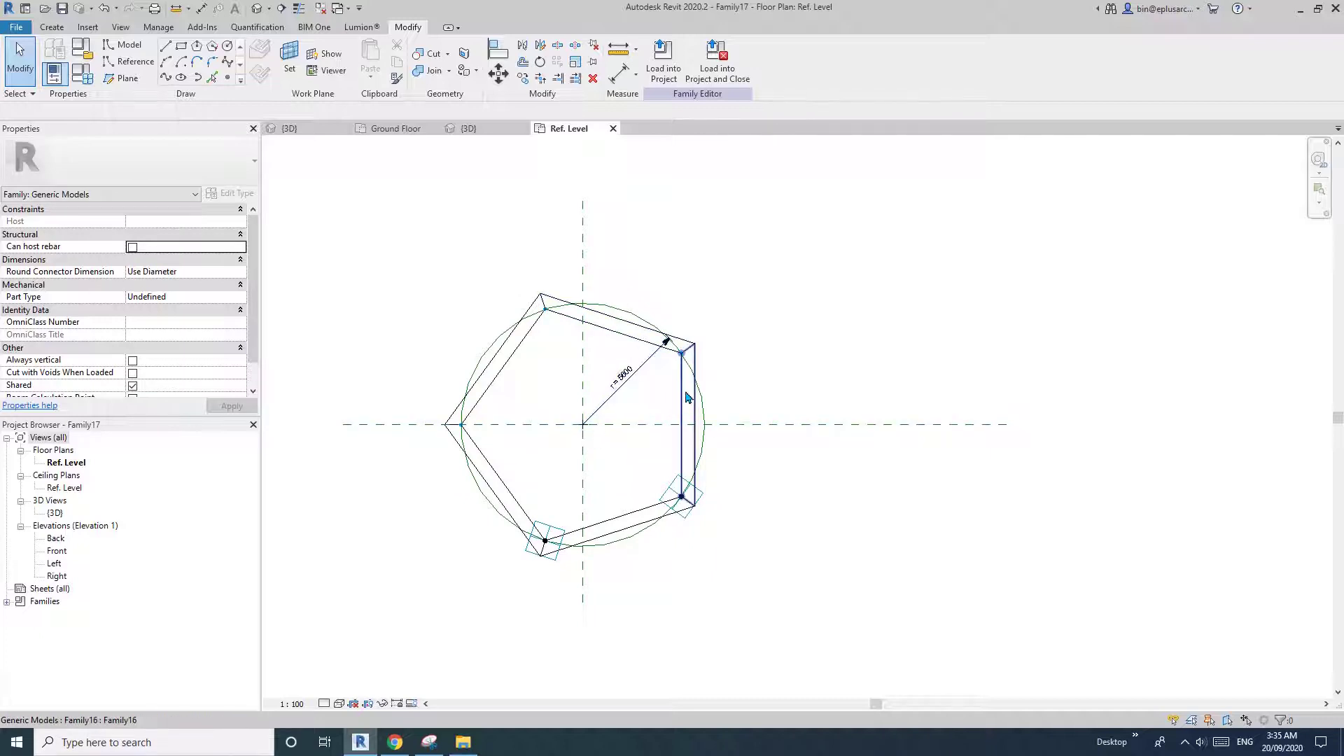
click(261, 13)
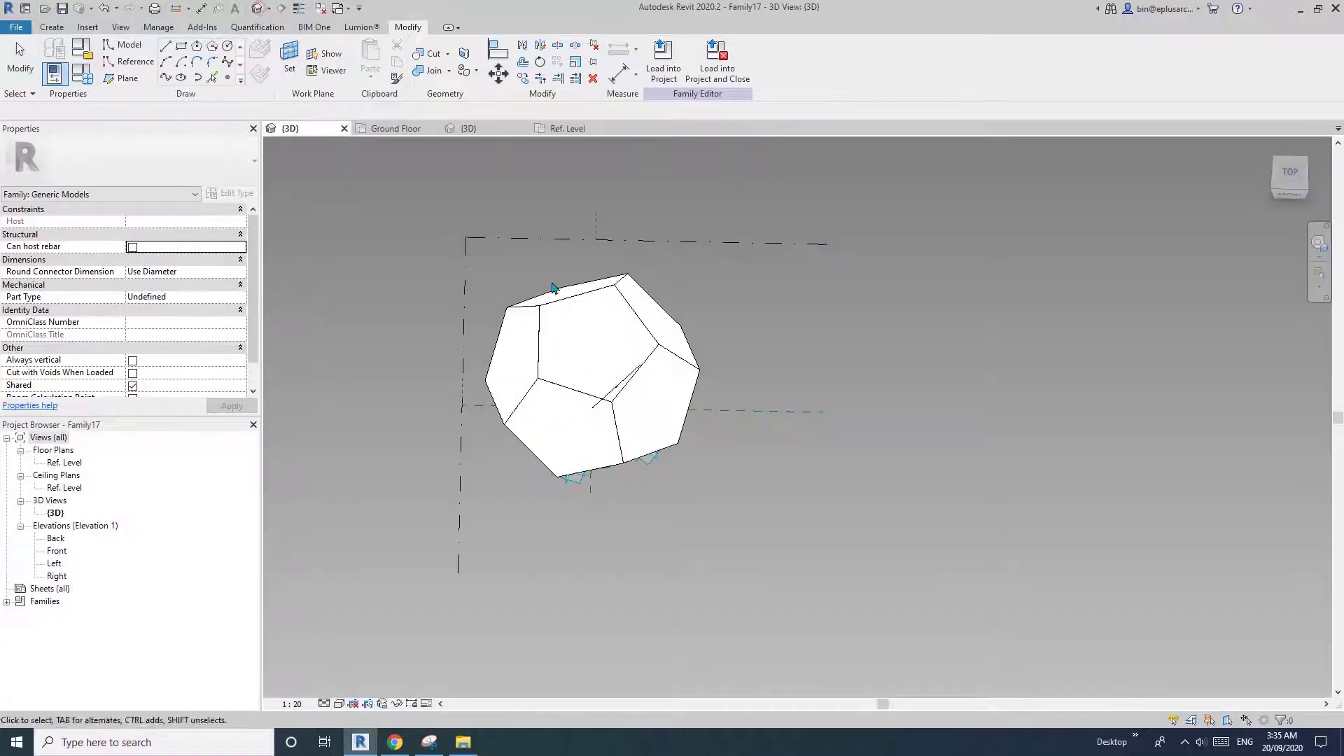
shift+middle_drag(669, 284, 615, 377)
scroll(606, 414, up, 3)
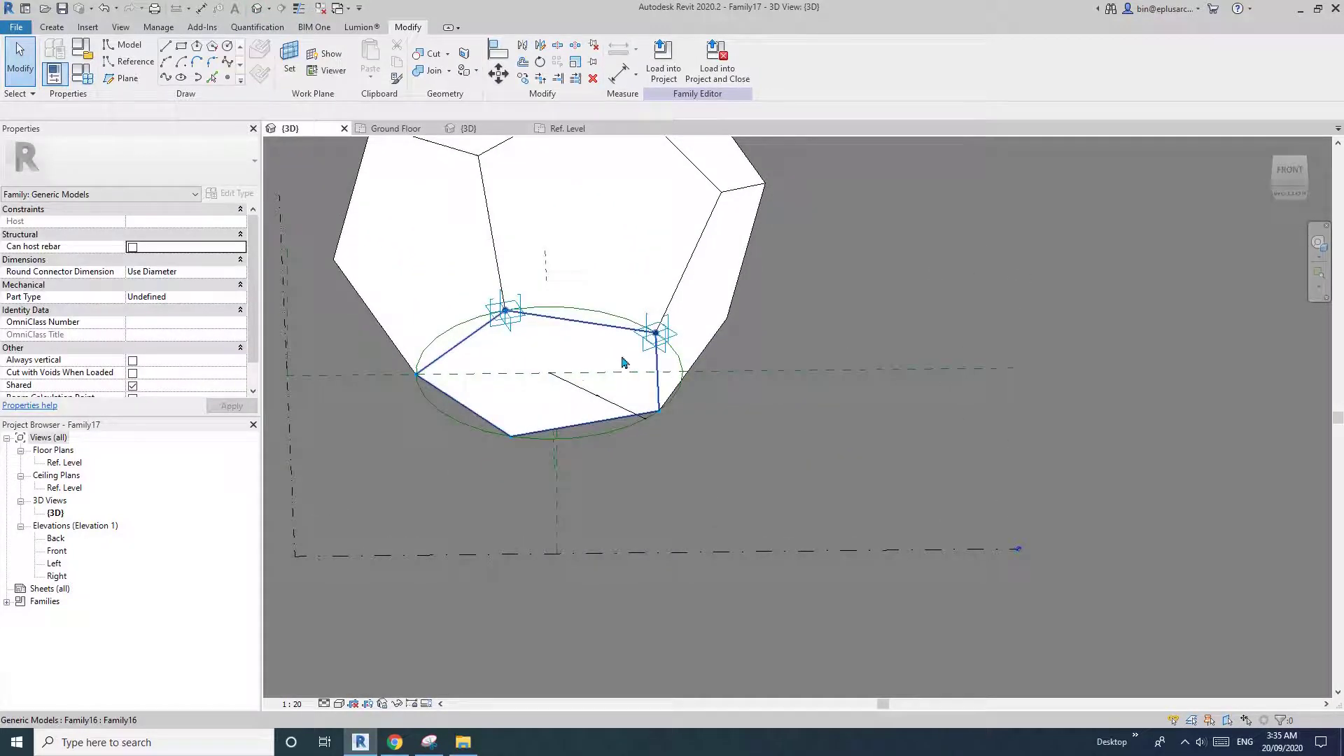
scroll(610, 428, down, 2)
shift+middle_drag(608, 493, 607, 560)
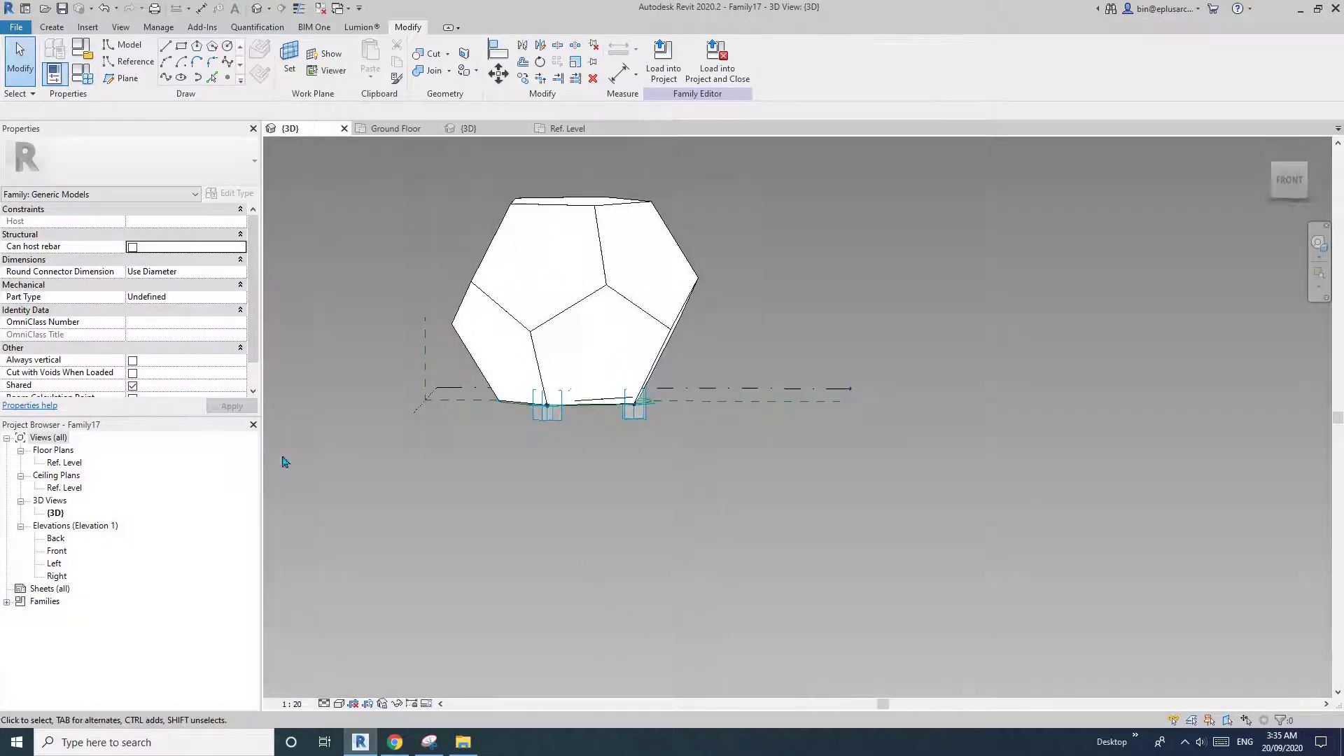
Turn on visibility of Automatic Sketch Dimensions in the family's Ref. Level plan.
double_click(74, 465)
key(v)
key(v)
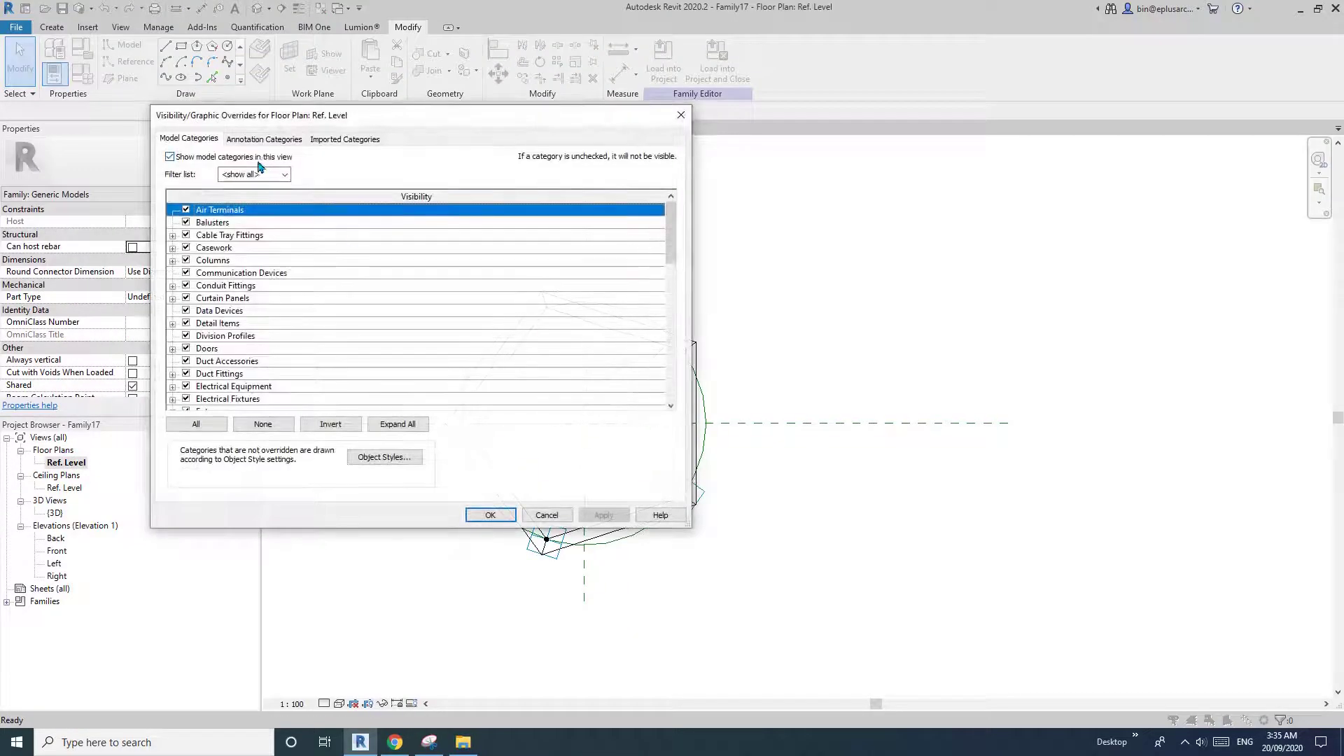
click(245, 139)
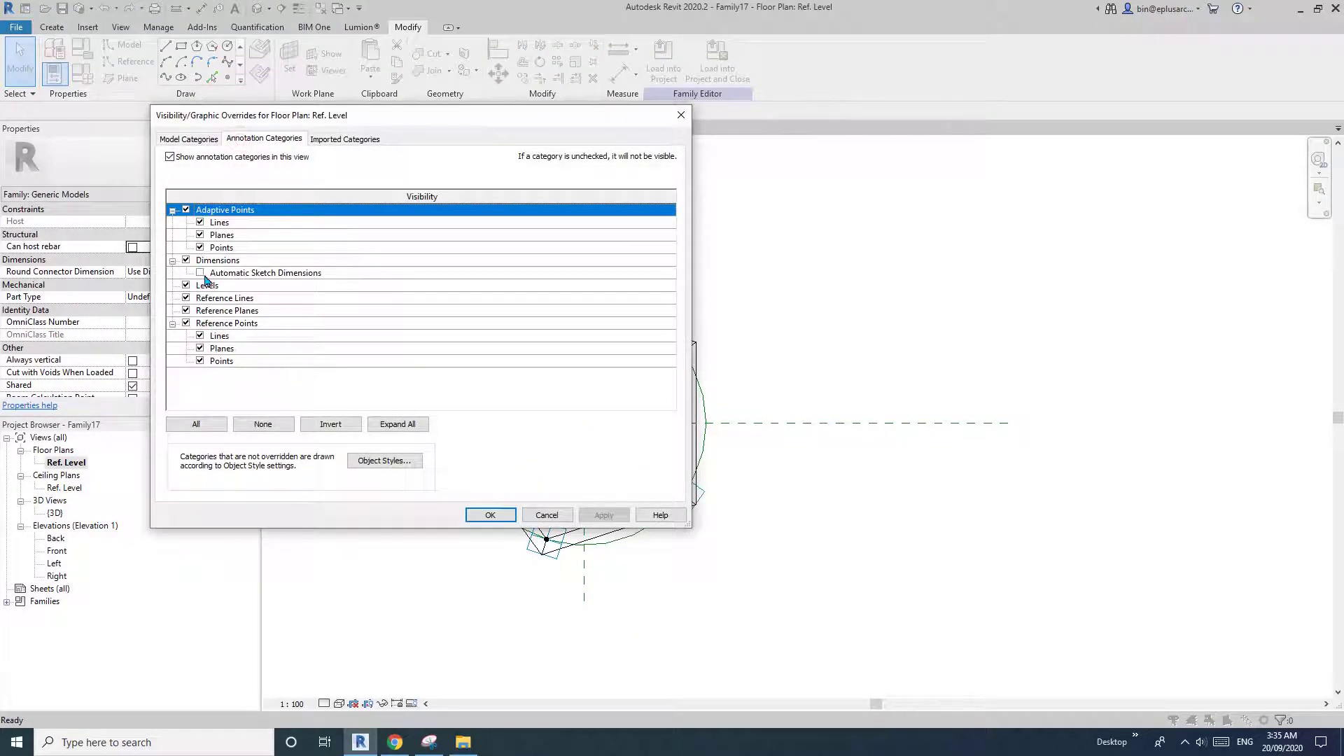
click(201, 272)
click(490, 515)
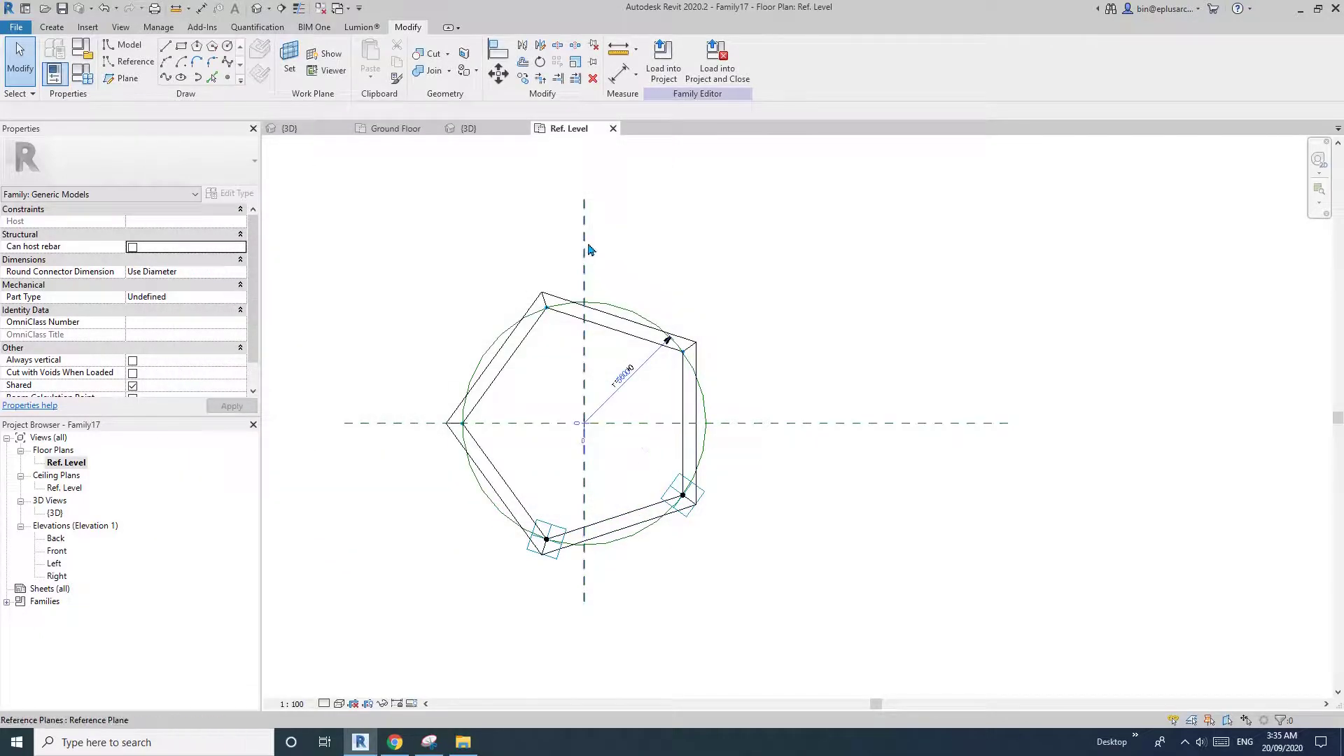
Check the Is Reference and Defines Origin settings of both centre reference planes and their position relative to the base circle.
click(583, 245)
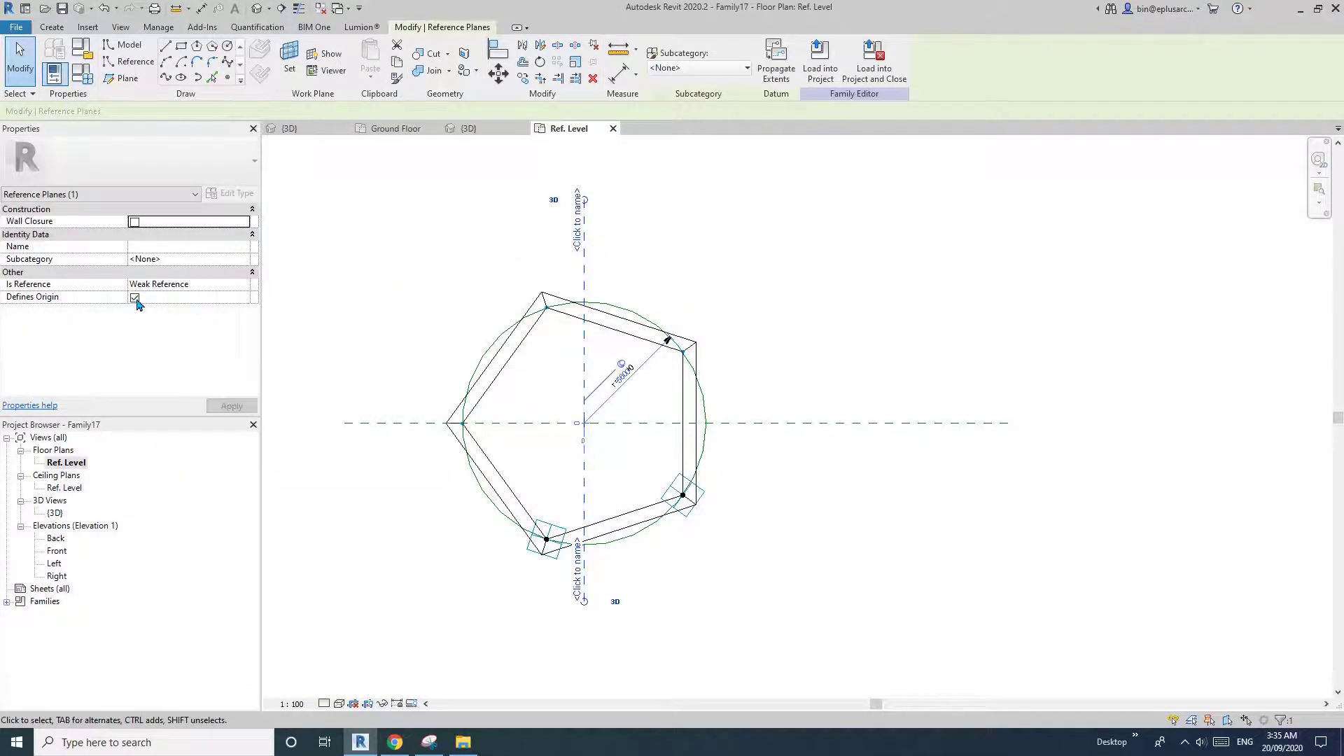
click(751, 422)
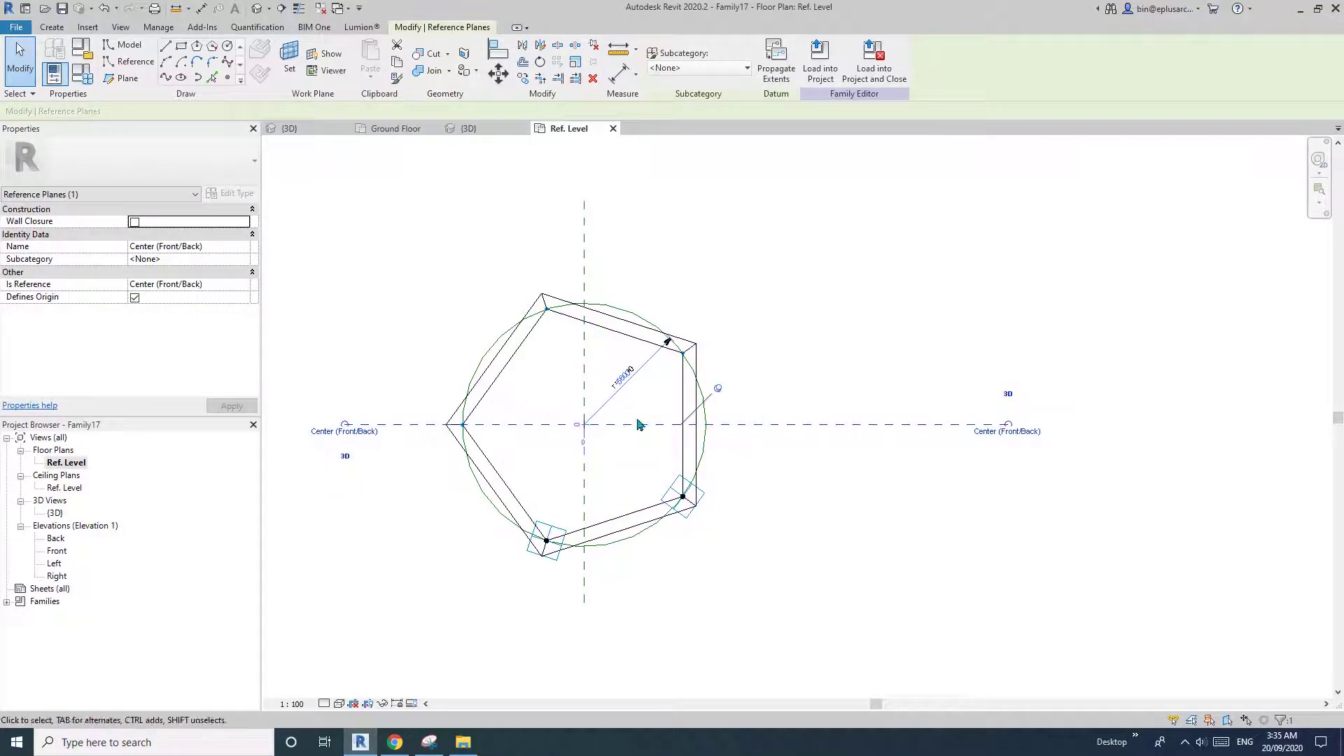
click(685, 423)
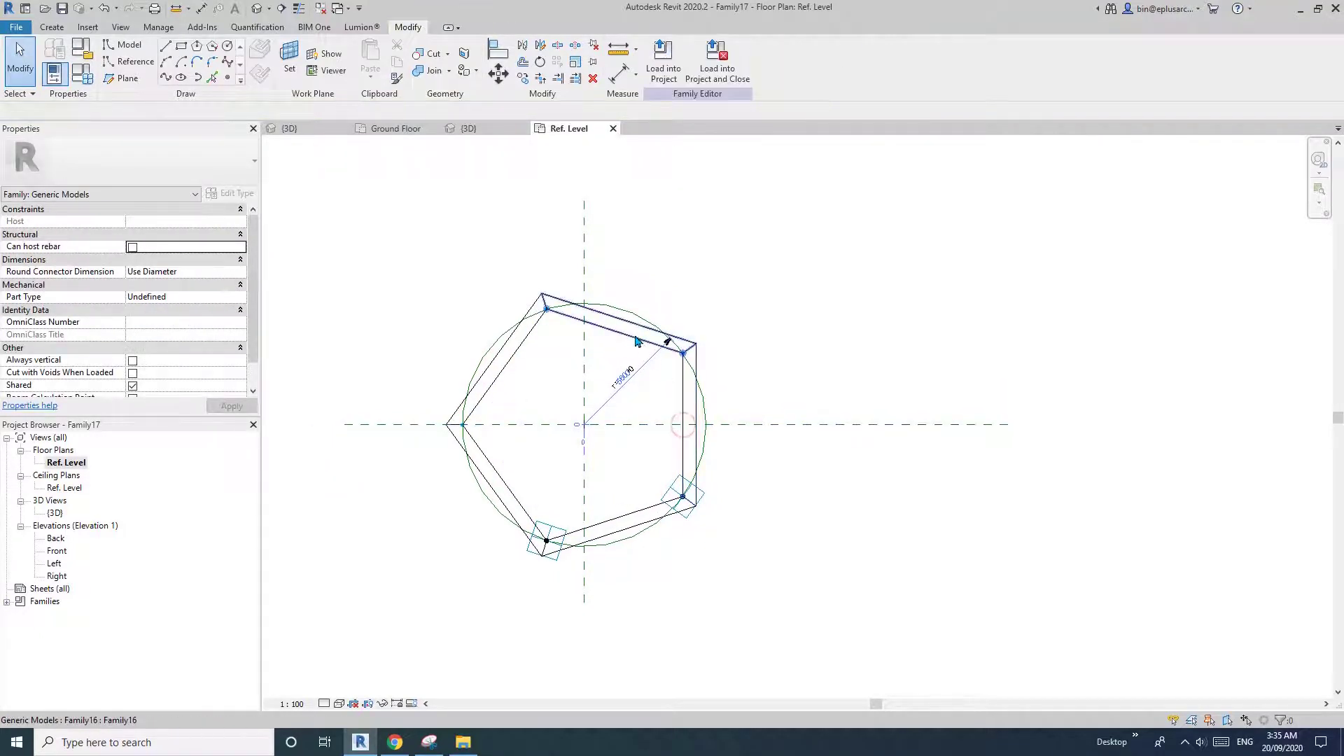
click(257, 8)
middle_drag(620, 297, 619, 443)
double_click(64, 462)
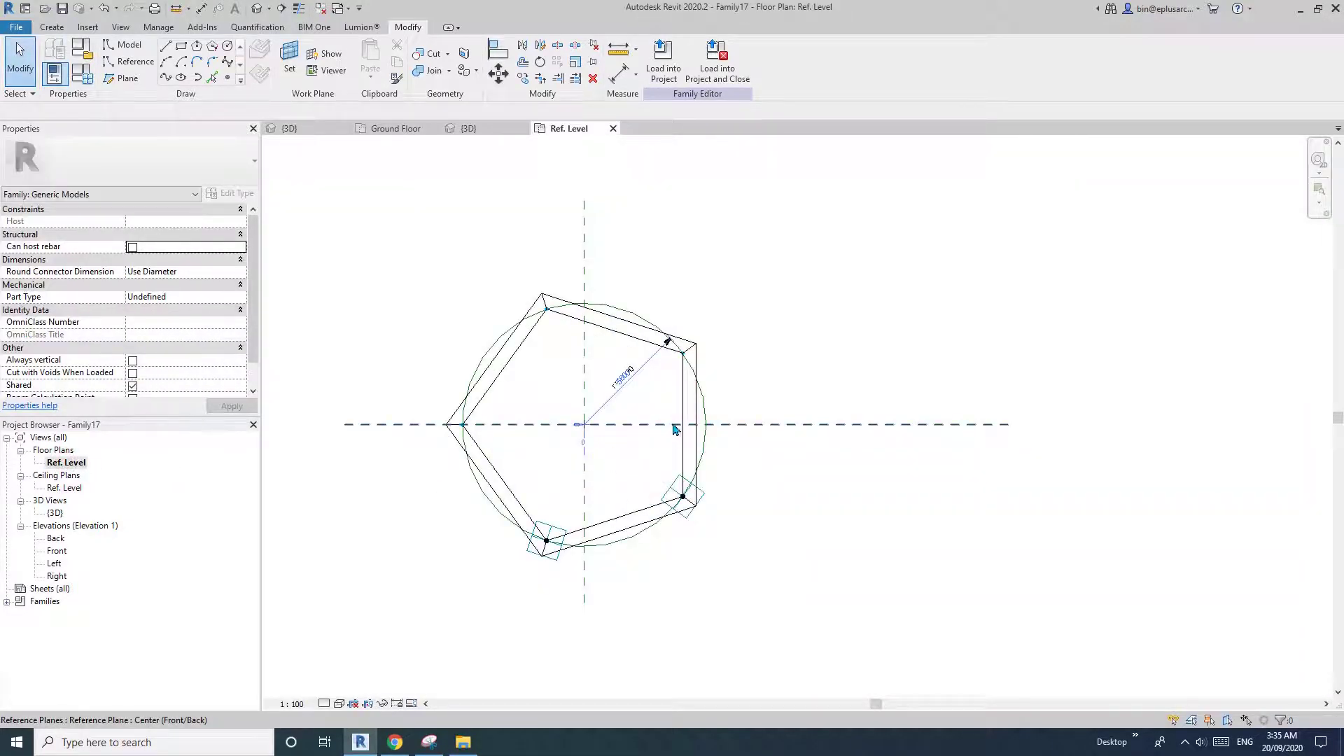
scroll(665, 428, down, 2)
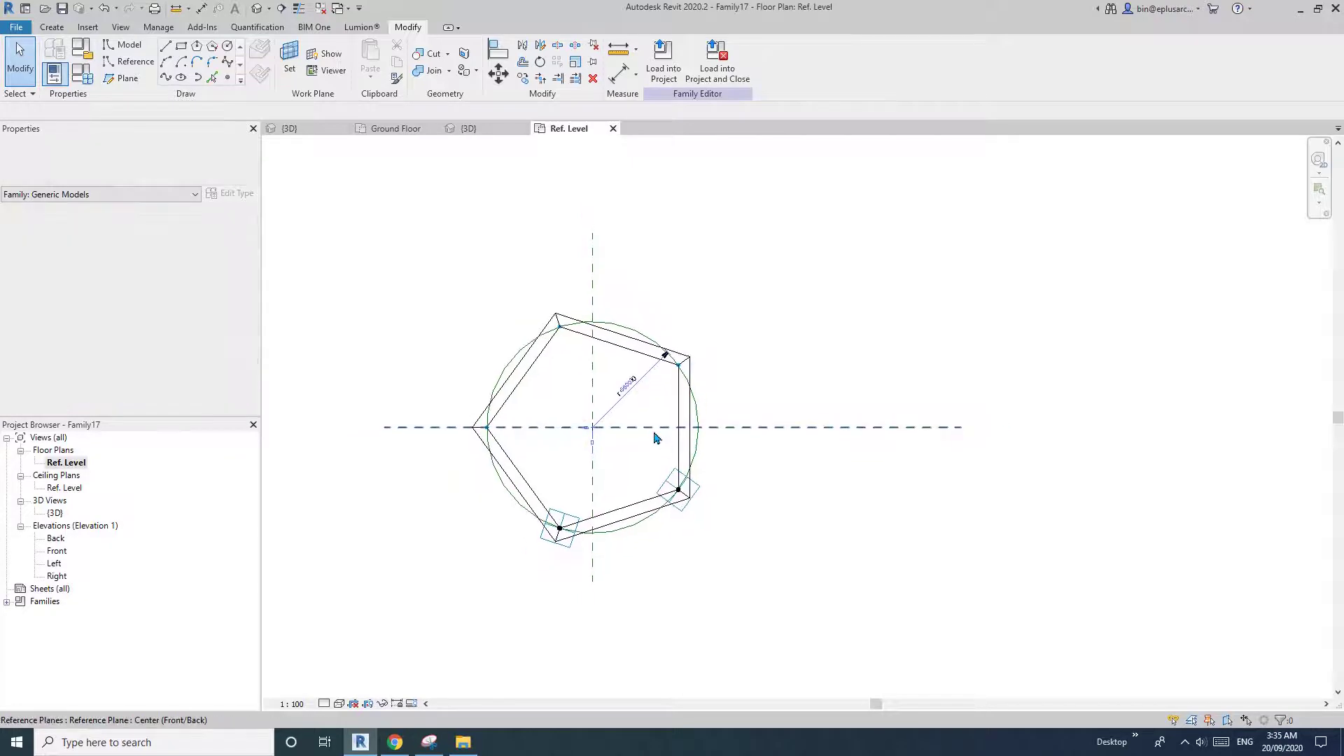
Return to the project, delete the first of the two dodecahedrons and select the remaining one in 3D.
click(401, 129)
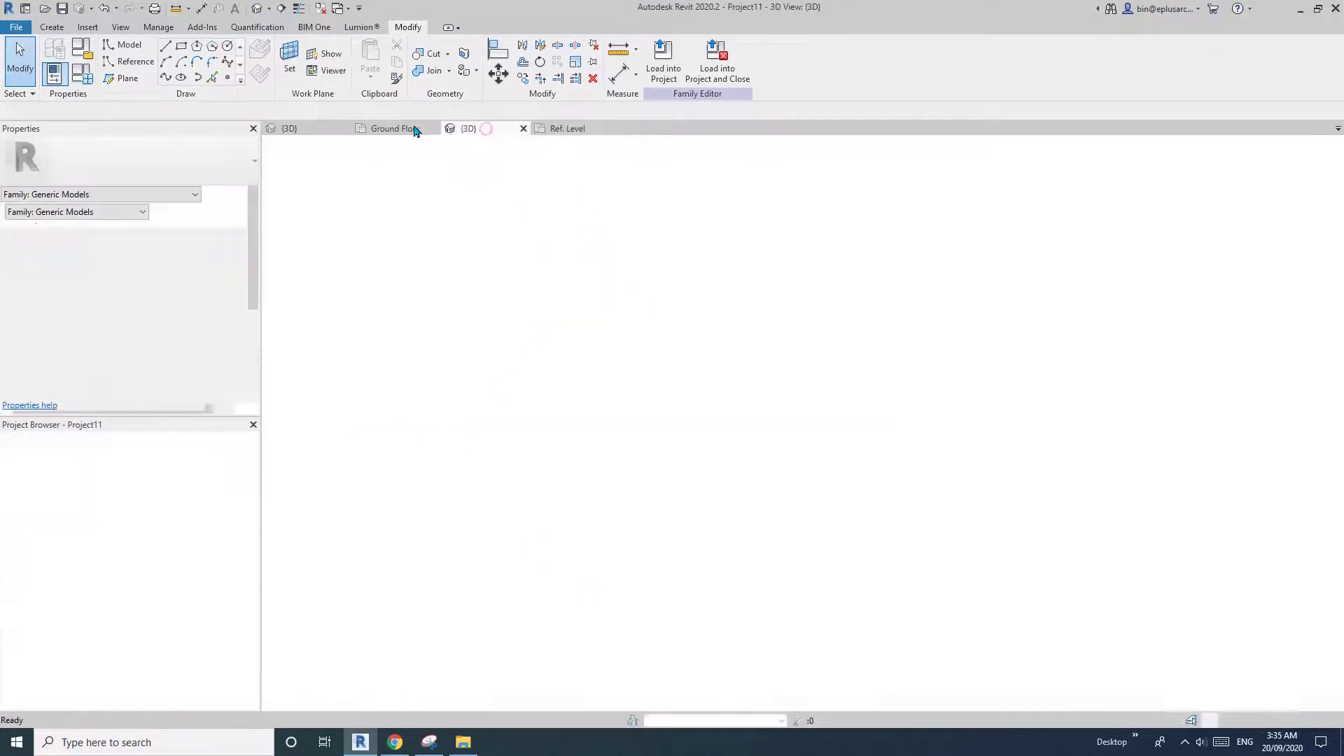
click(549, 348)
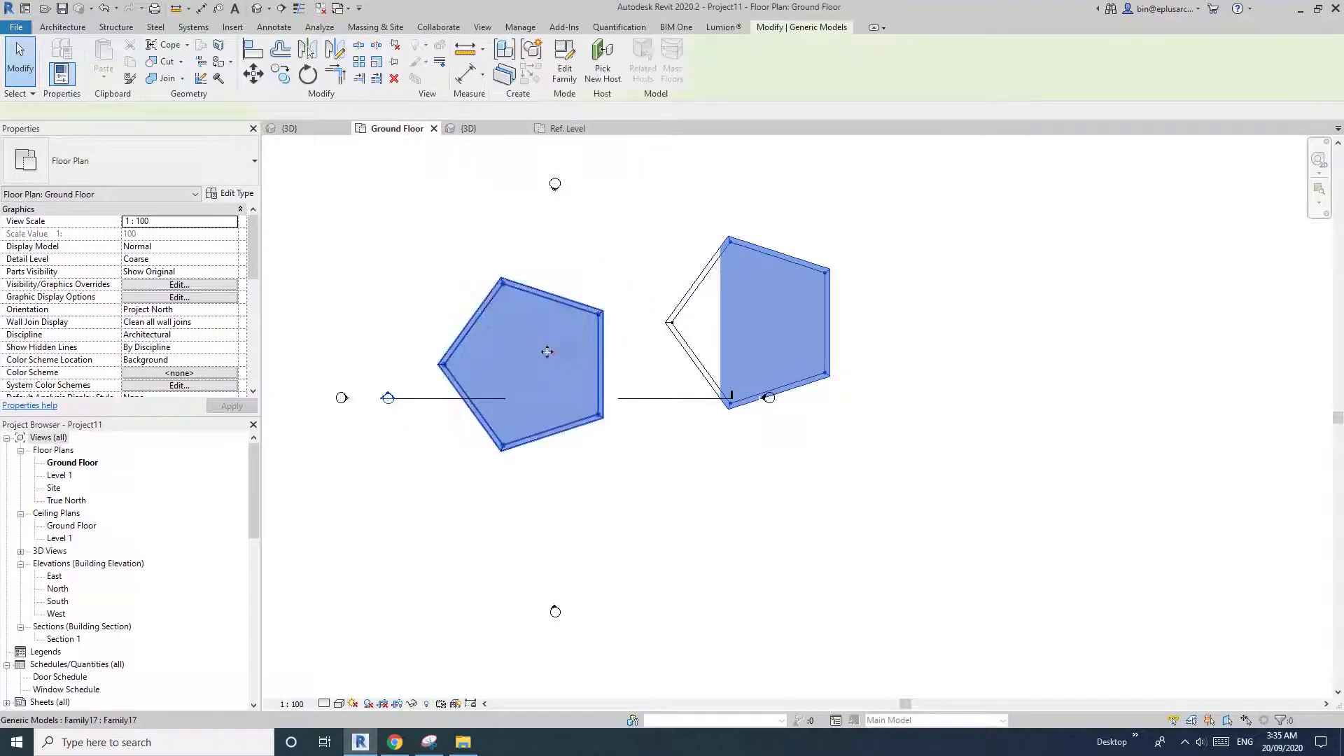
click(469, 128)
click(391, 160)
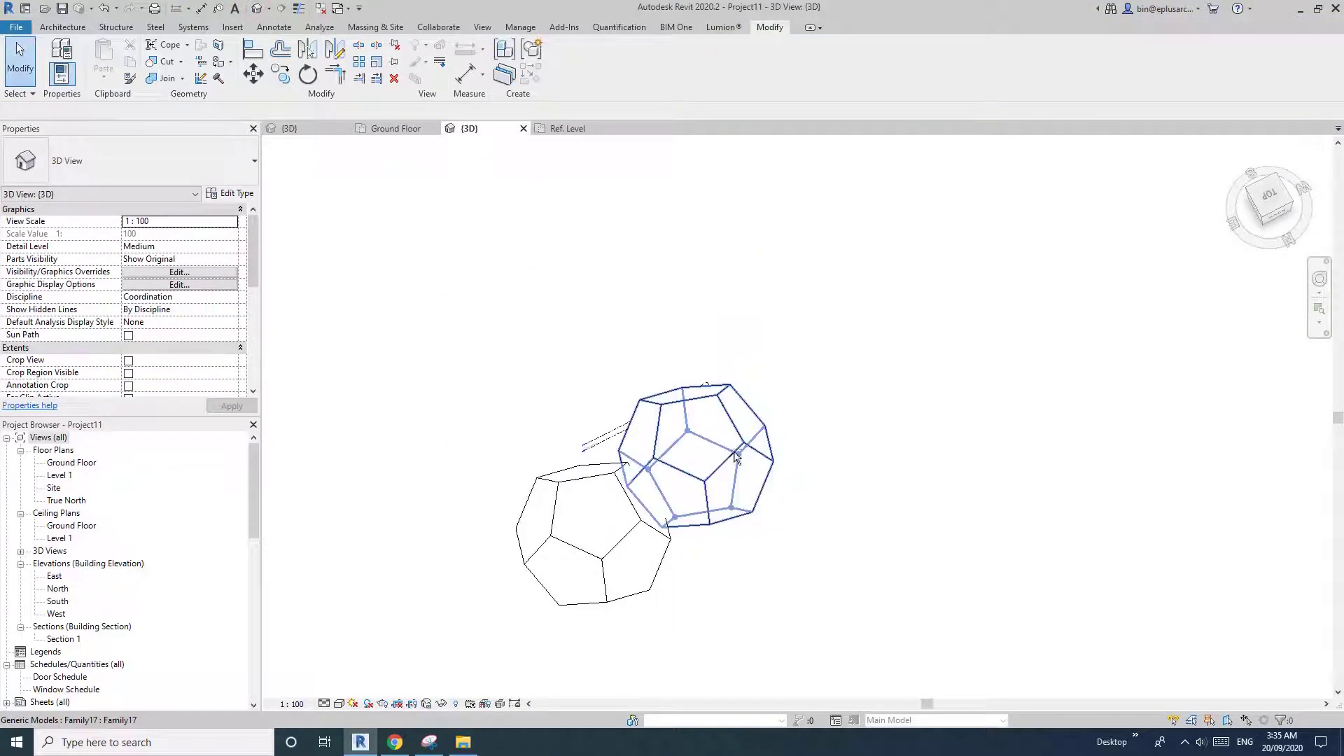
mouse_move(735, 459)
shift+middle_down()
mouse_move(801, 507)
mouse_move(708, 443)
mouse_move(670, 499)
mouse_move(693, 483)
shift+middle_up()
click(670, 499)
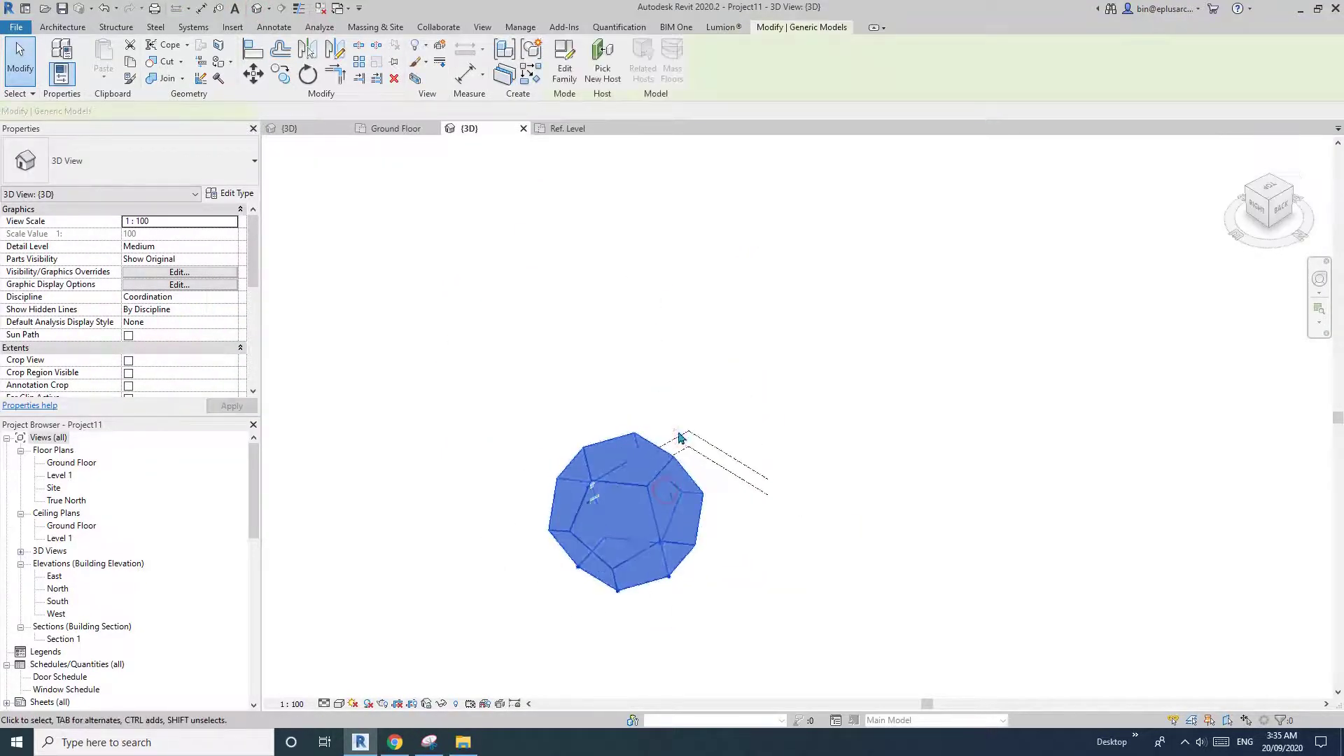
Place a dodecahedron with radius r of 20000 in the Ground Floor plan using Create Similar from the existing one.
double_click(71, 463)
click(716, 365)
key(c)
key(s)
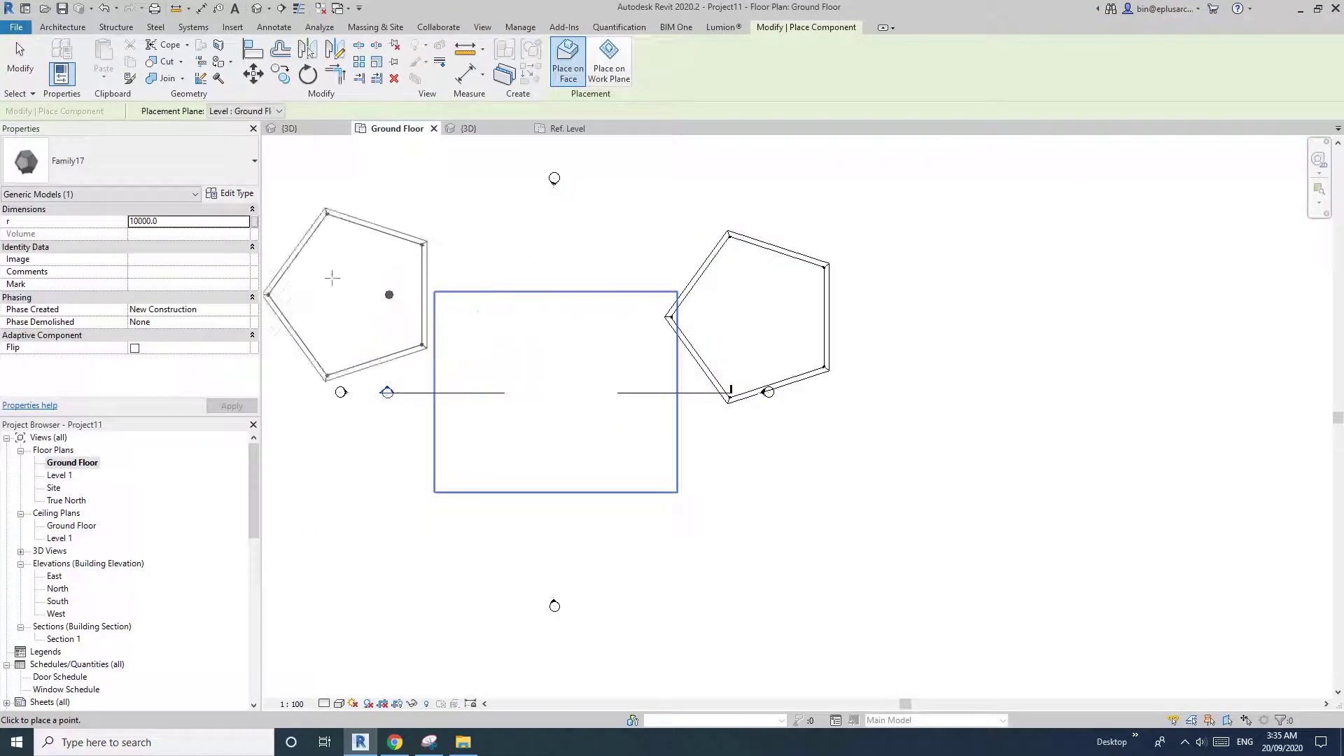
click(195, 224)
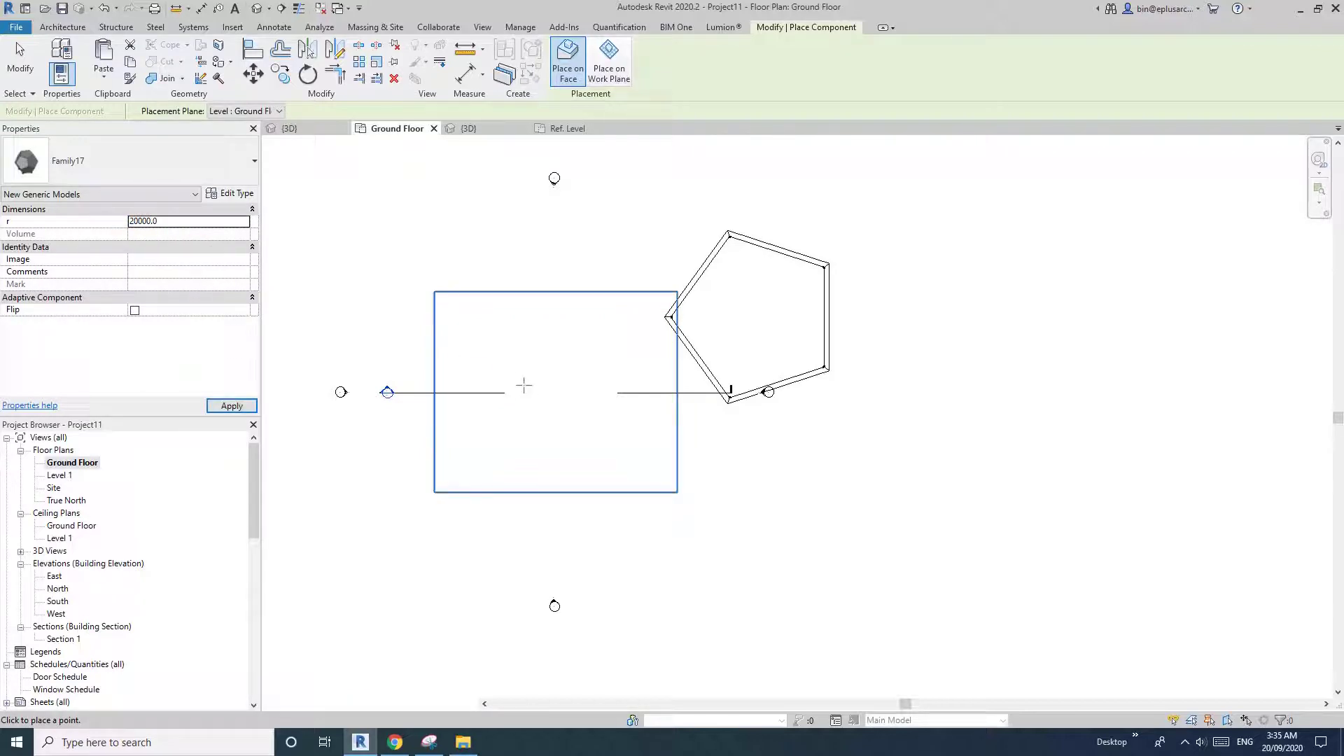
scroll(524, 384, down, 3)
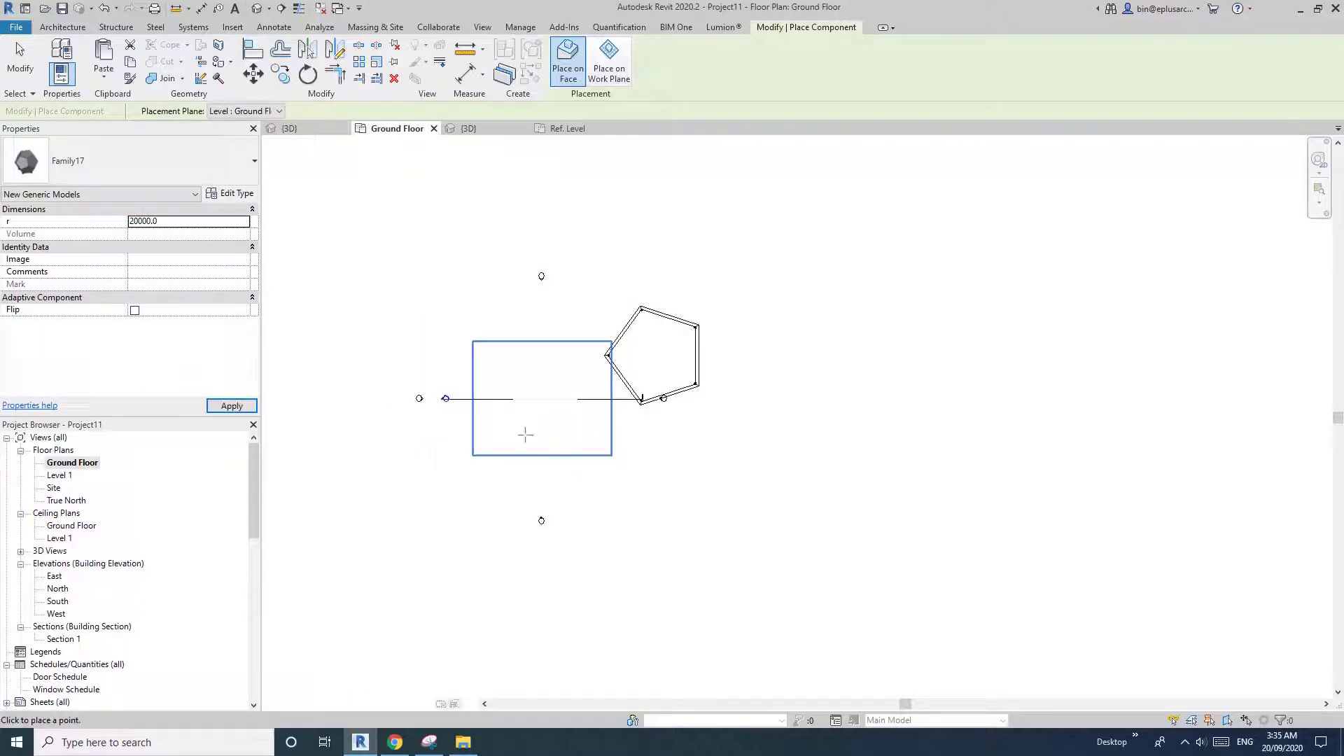
click(663, 398)
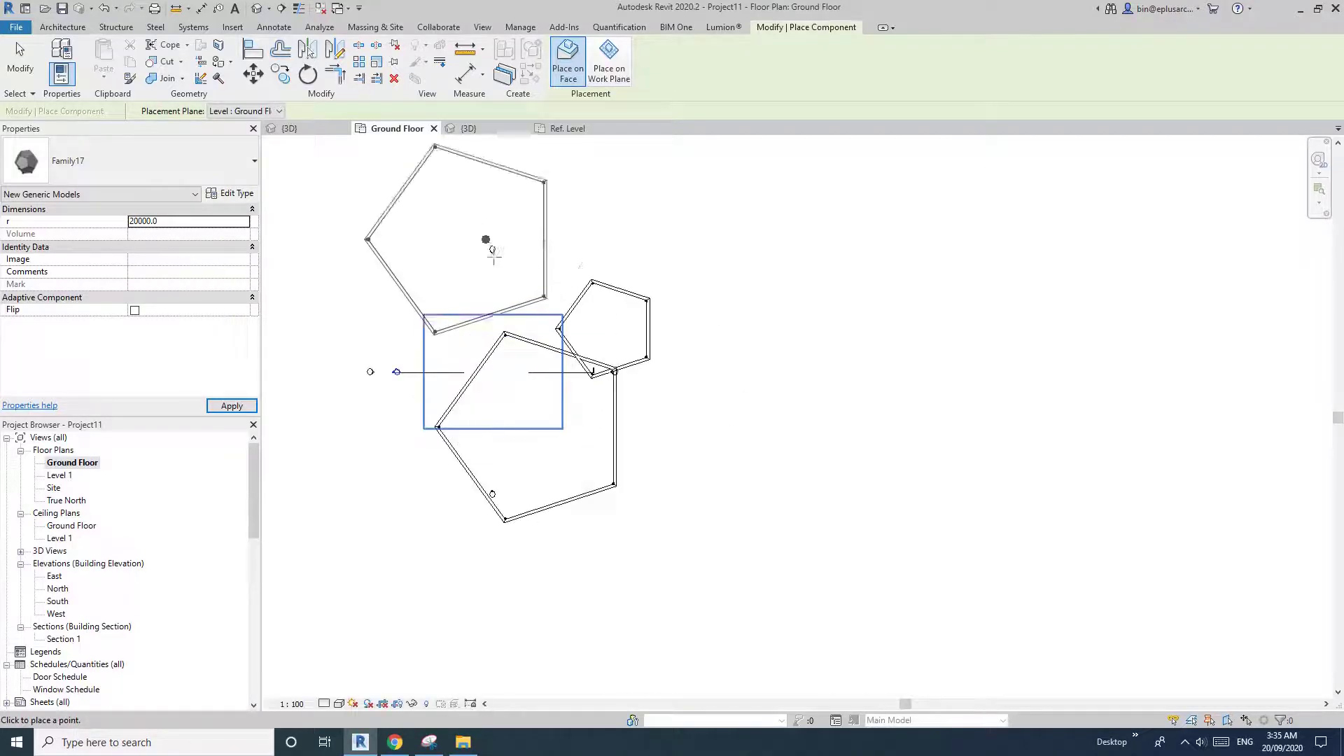
key(Escape)
click(616, 409)
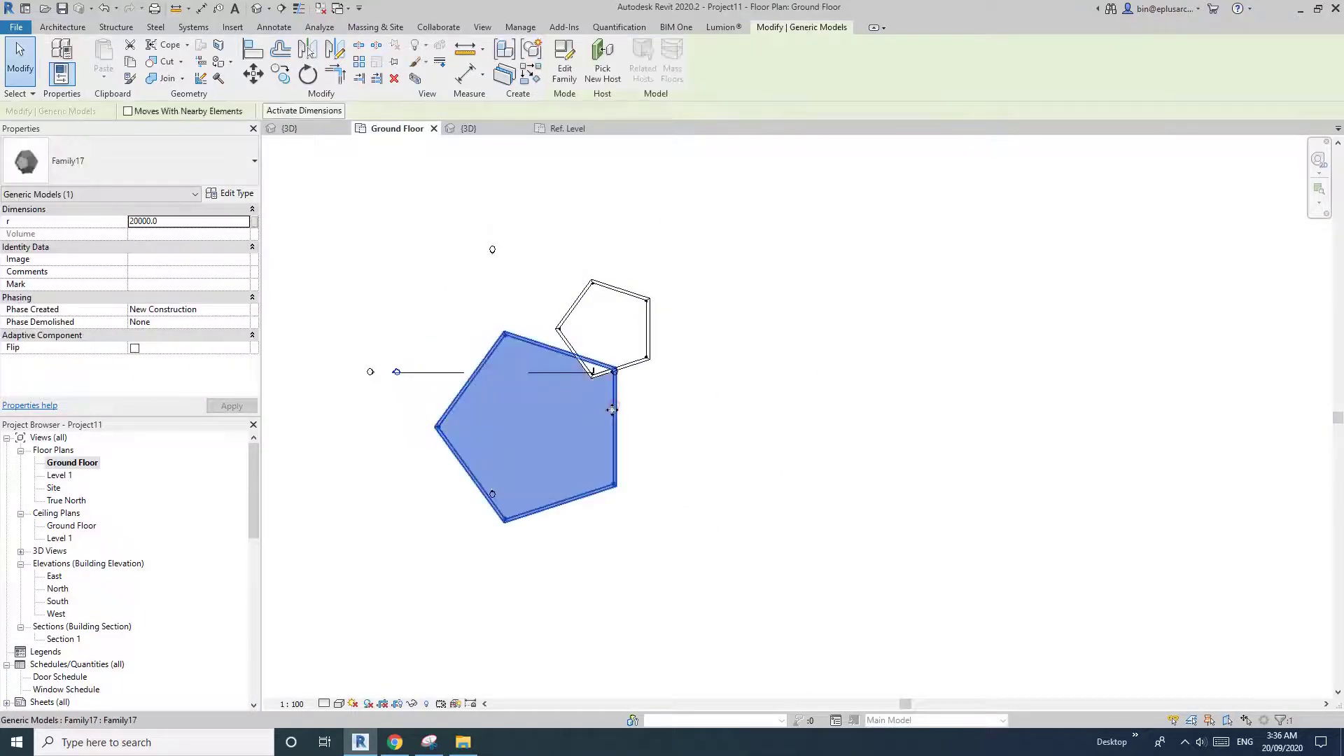
key(c)
key(s)
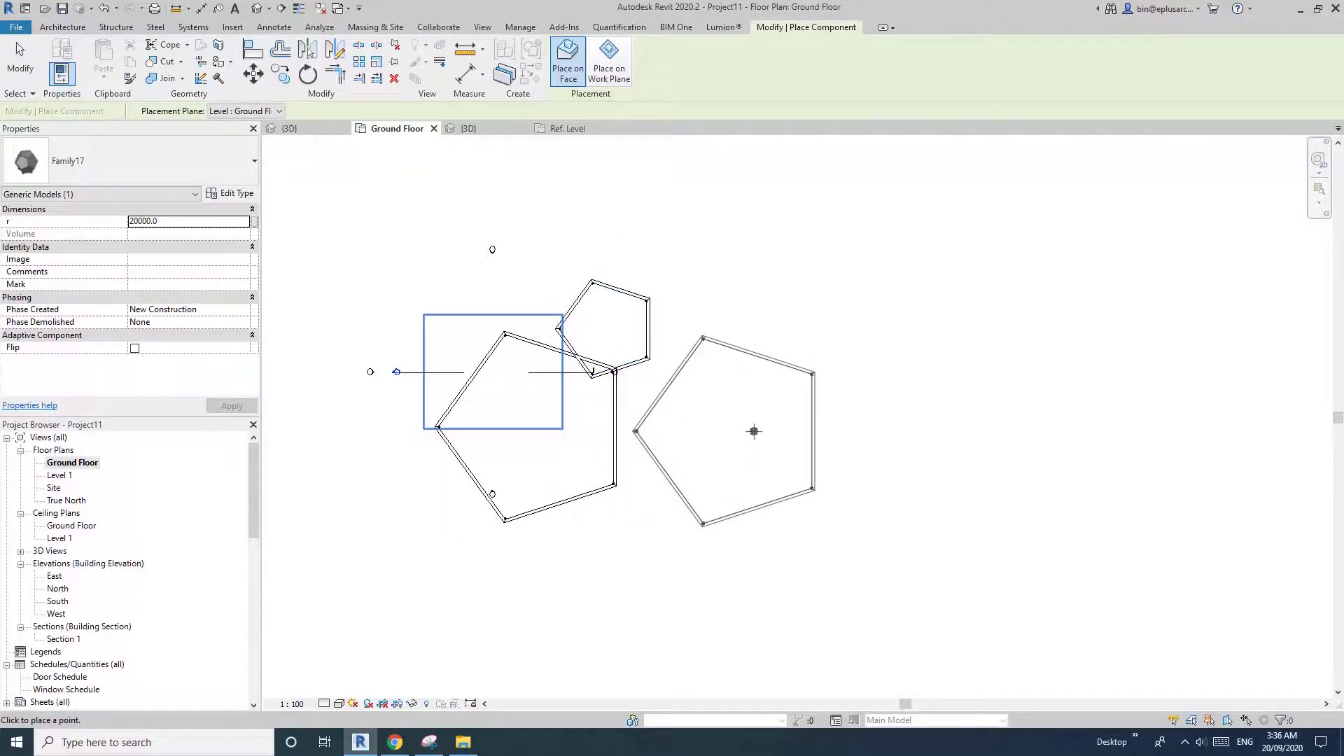
key(Escape)
key(Escape)
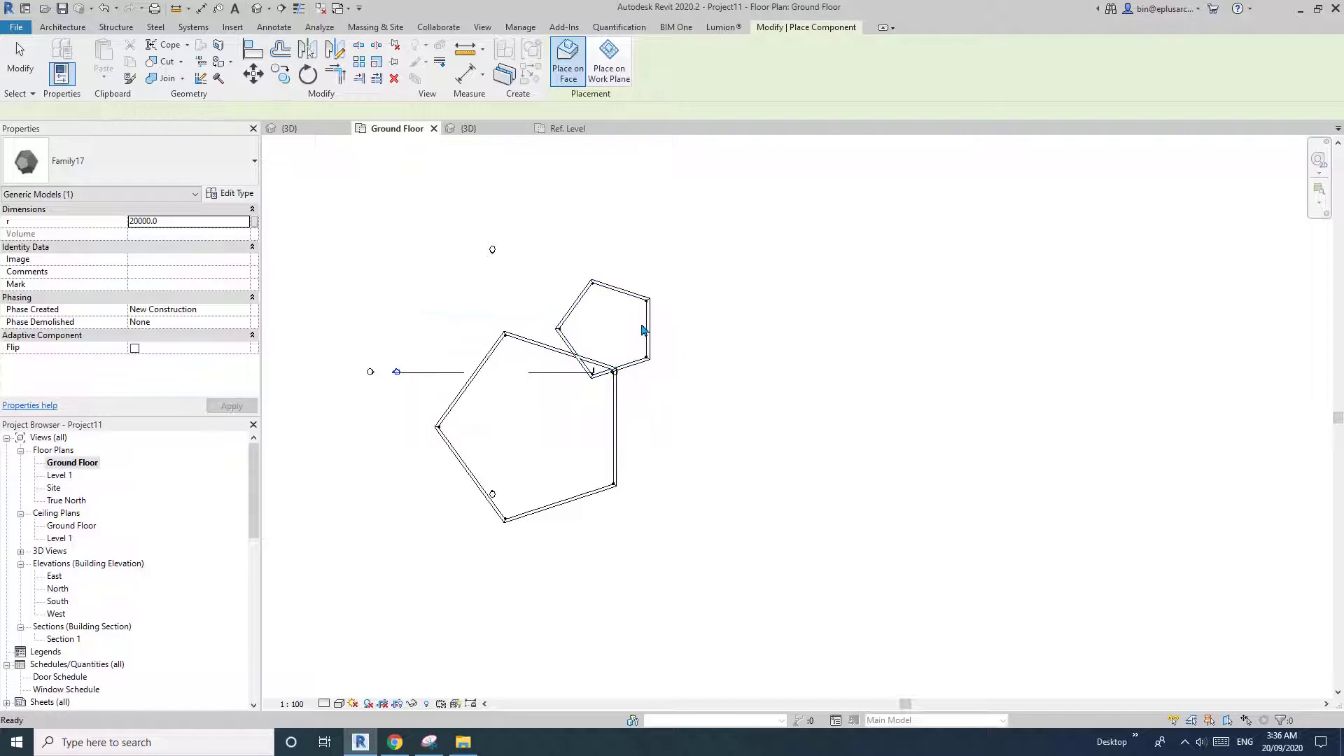
click(651, 340)
key(s)
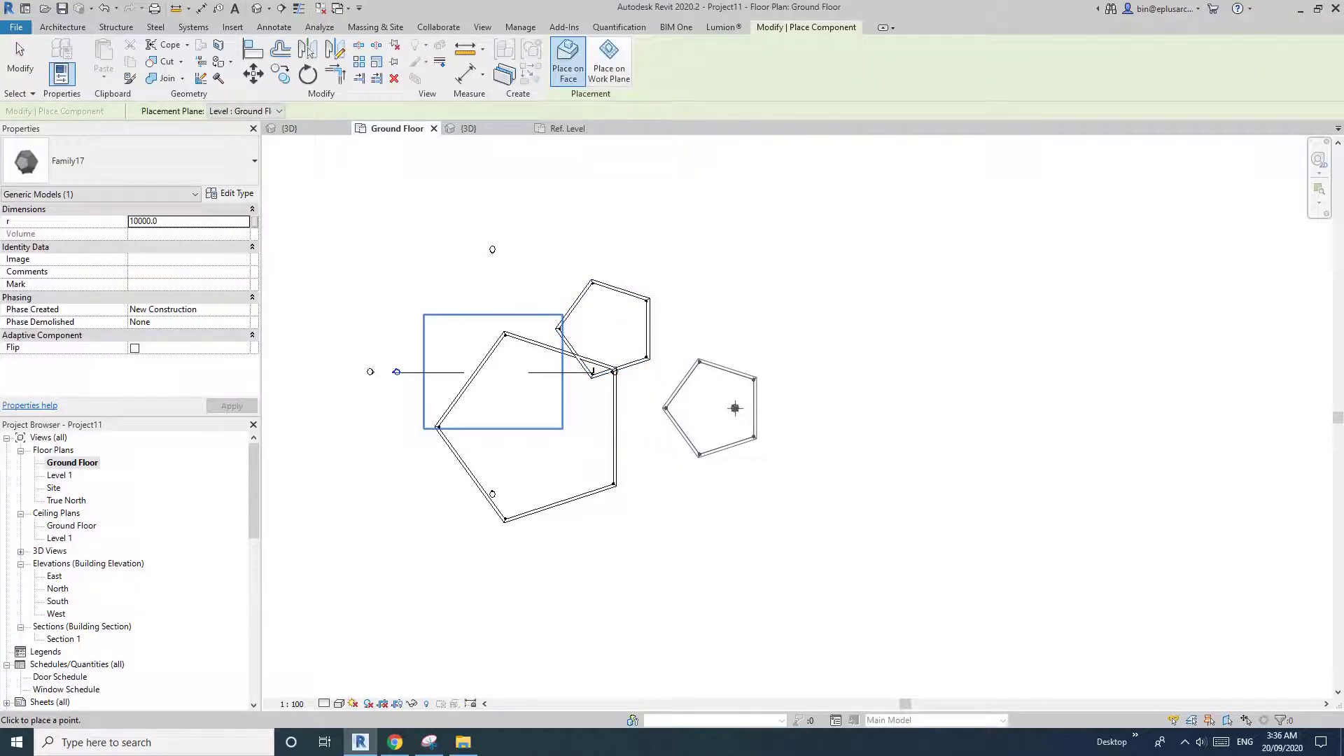
key(Escape)
Delete the large dodecahedron with radius 20000 from the project's 3D view.
key(ctrl+Tab)
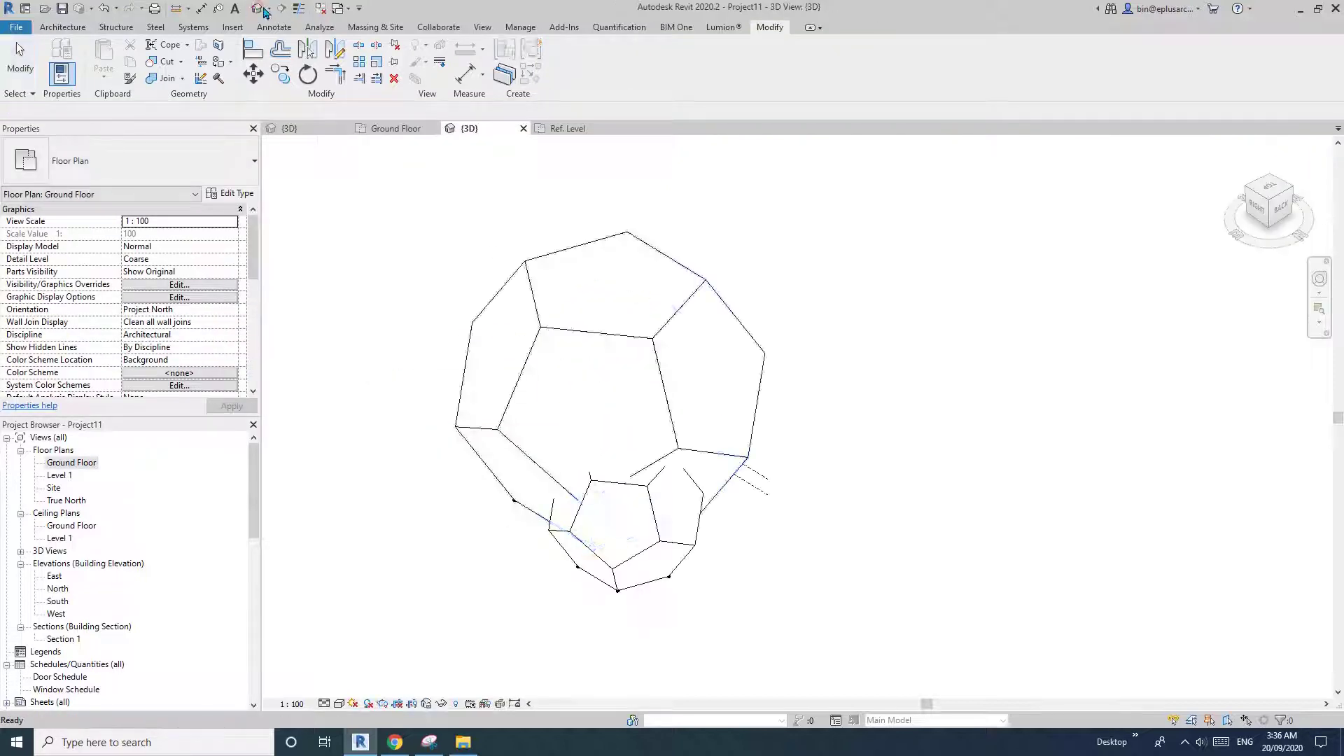
click(660, 378)
key(Delete)
Place two more dodecahedrons beside the remaining one in the 3D view using Create Similar.
click(665, 516)
shift+middle_drag(665, 516, 699, 536)
middle_drag(699, 536, 610, 434)
key(c)
key(s)
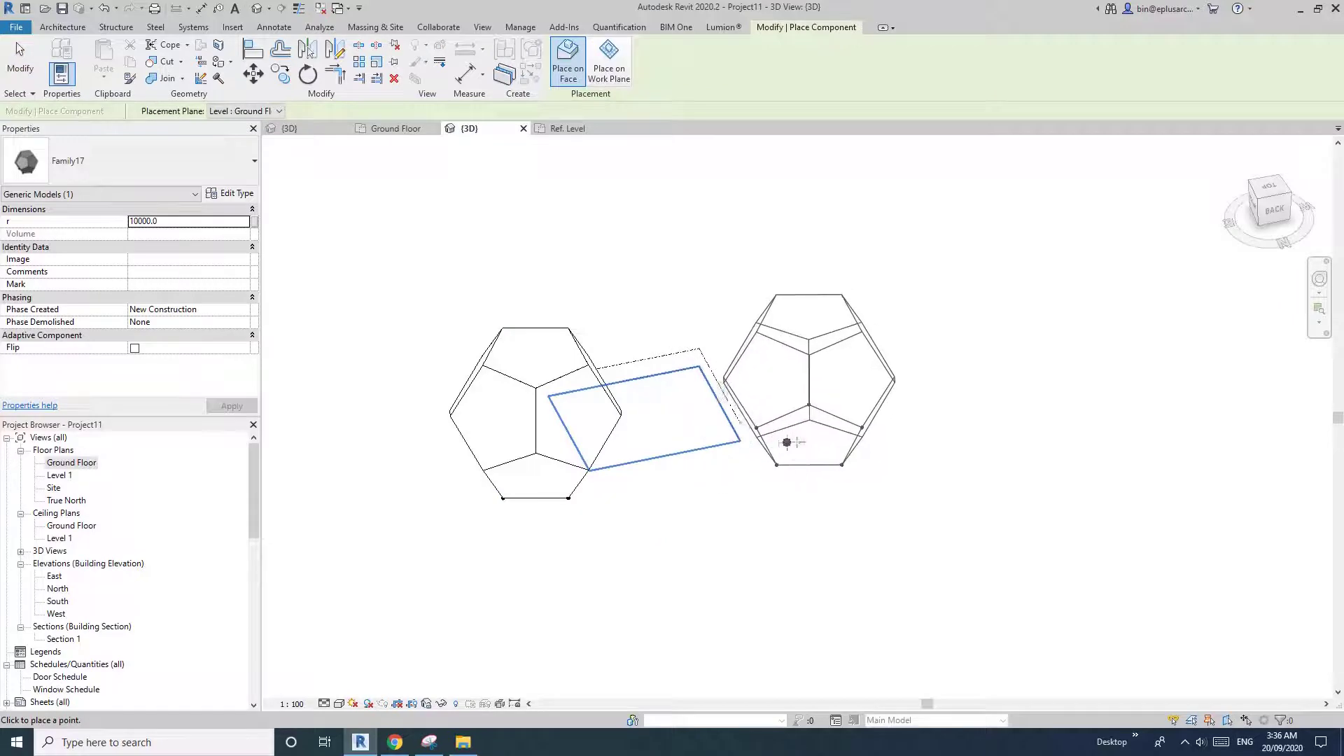
click(706, 531)
key(Escape)
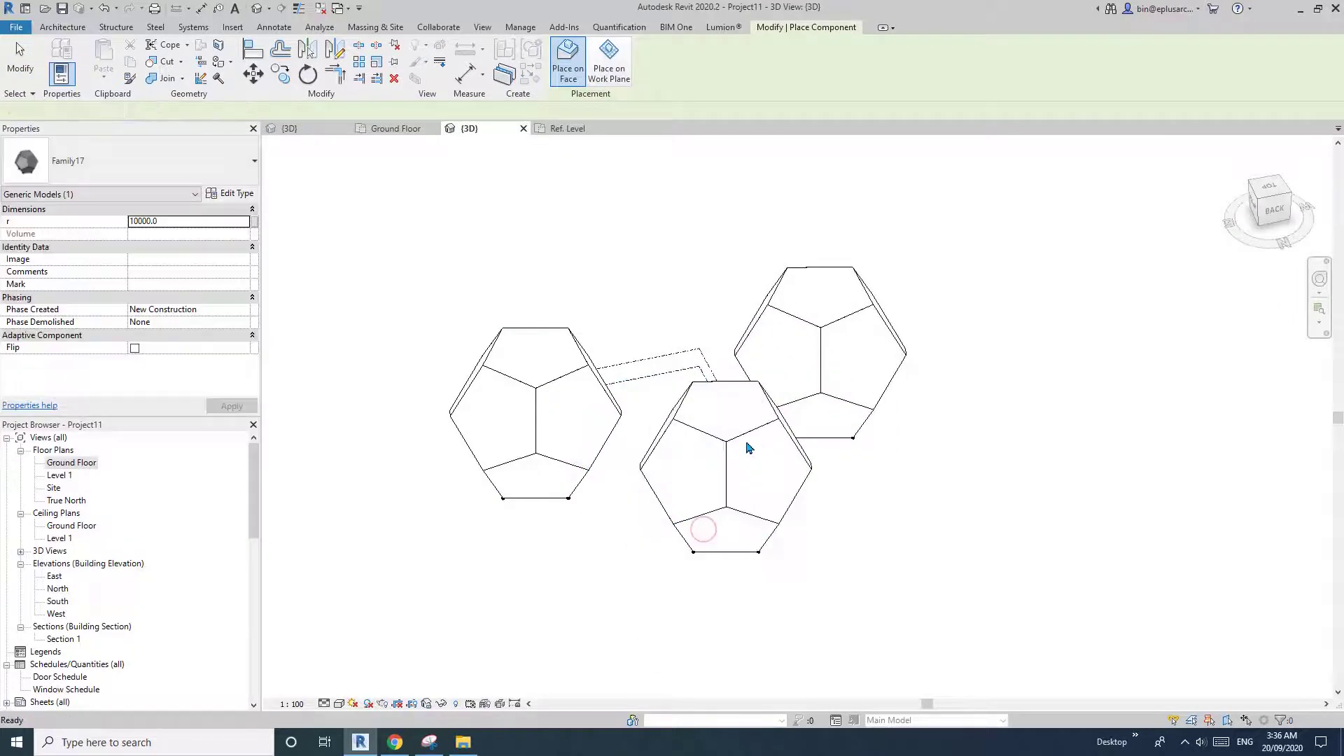
Set the front dodecahedron's radius r to 5000 and display the project's 3D view in the Shaded visual style.
click(746, 439)
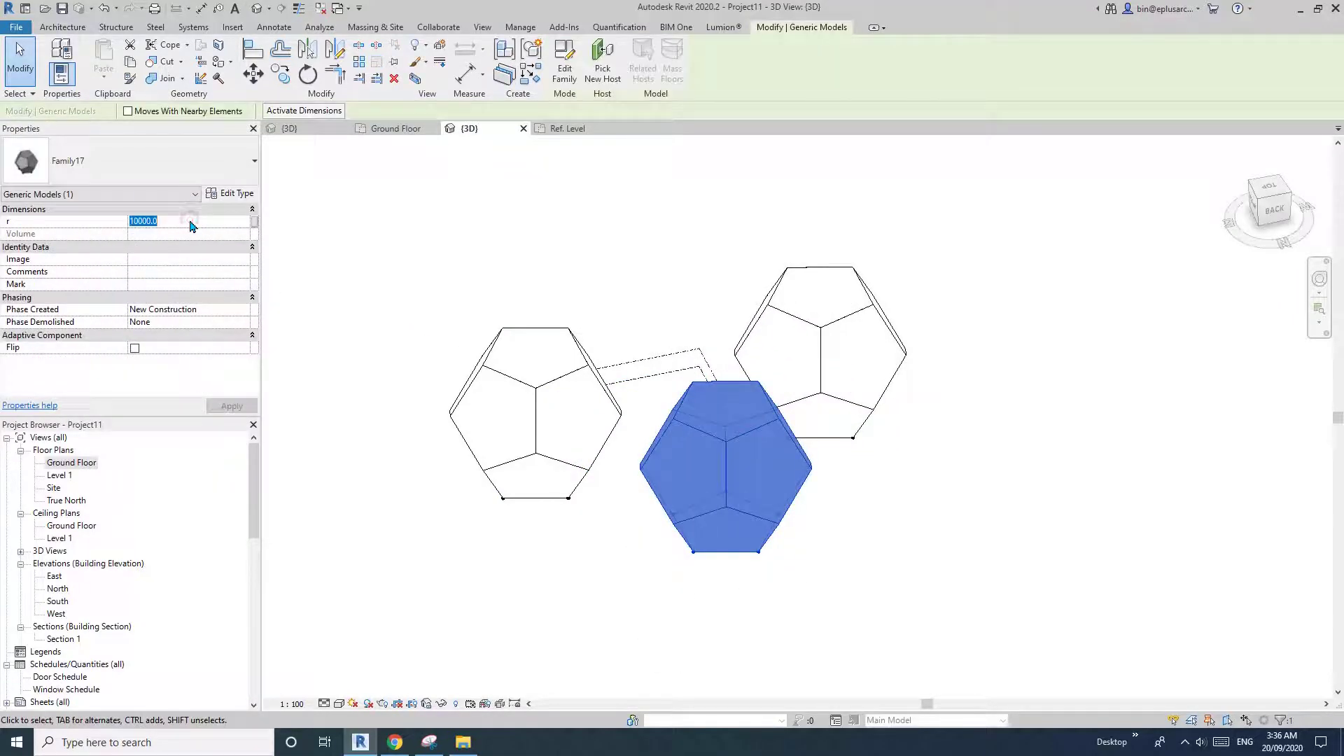
scroll(838, 441, up, 2)
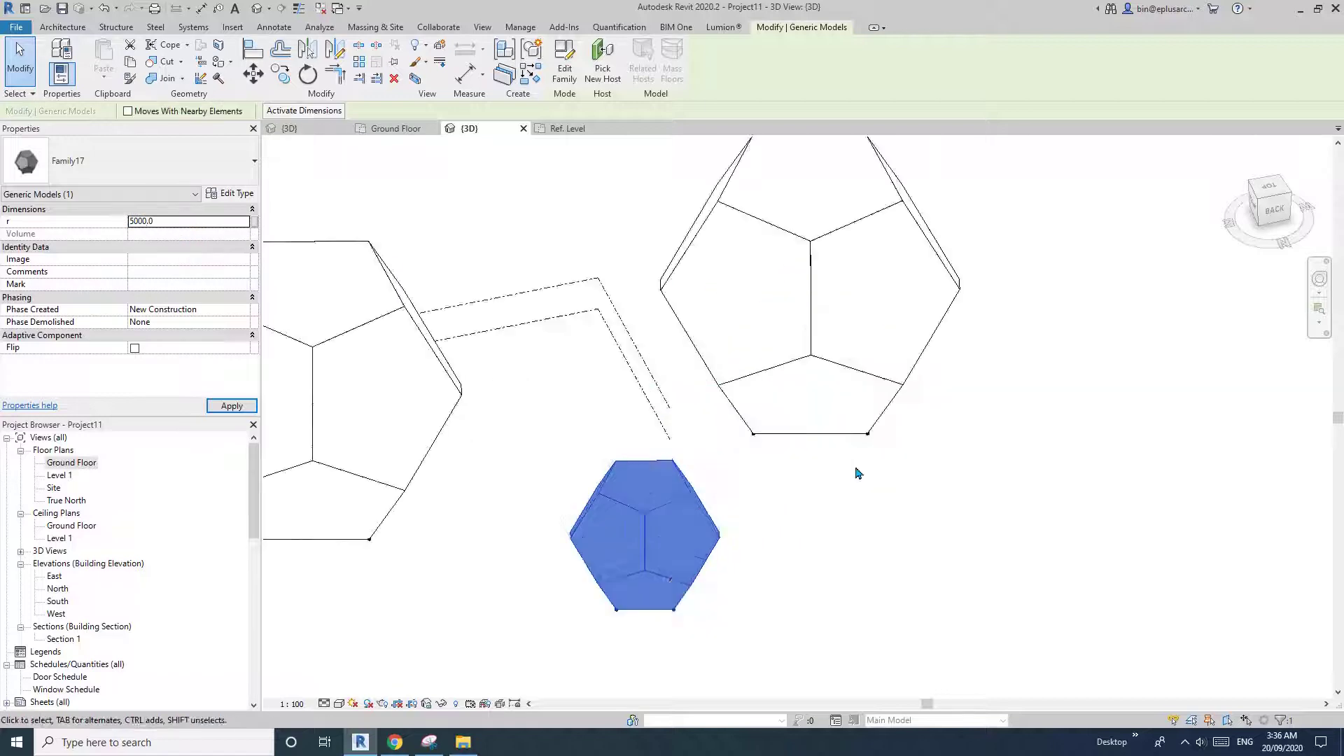
mouse_move(857, 471)
shift+middle_down()
mouse_move(759, 450)
mouse_move(809, 480)
mouse_move(966, 381)
mouse_move(875, 398)
mouse_move(753, 569)
mouse_move(750, 384)
mouse_move(744, 441)
shift+middle_up()
click(757, 444)
key(s)
key(d)
scroll(693, 572, up, 2)
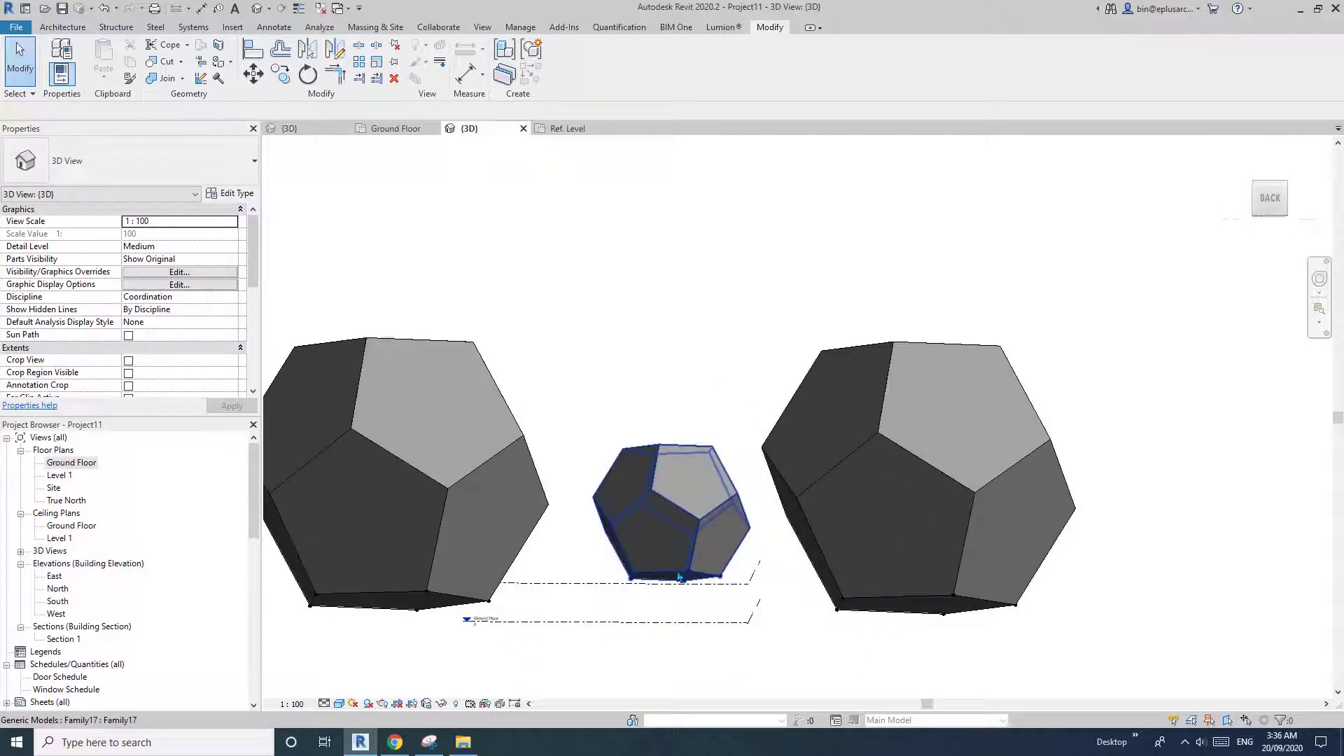
Open the small dodecahedron's family for editing and examine how its base sits on the circle in the family's 3D view.
click(663, 530)
click(564, 62)
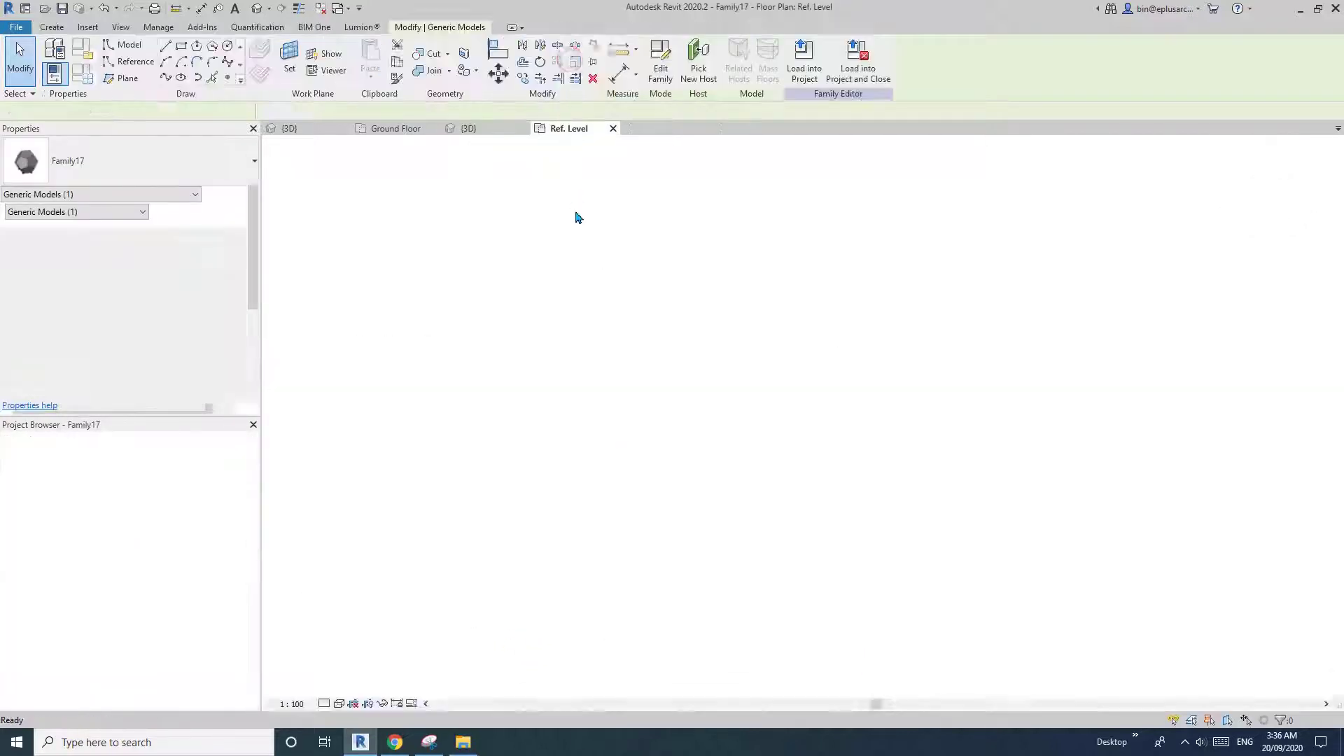
scroll(613, 526, up, 2)
middle_drag(658, 695, 629, 434)
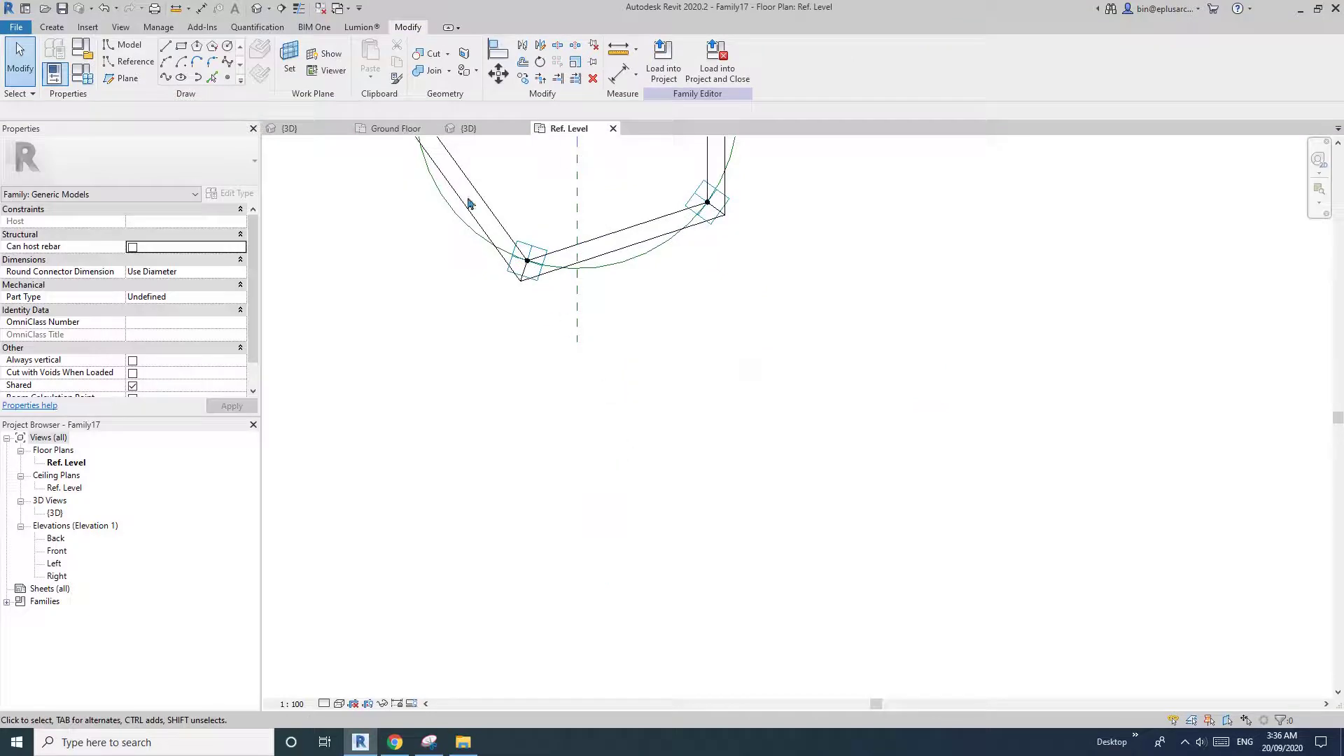
click(259, 9)
shift+middle_drag(540, 300, 527, 473)
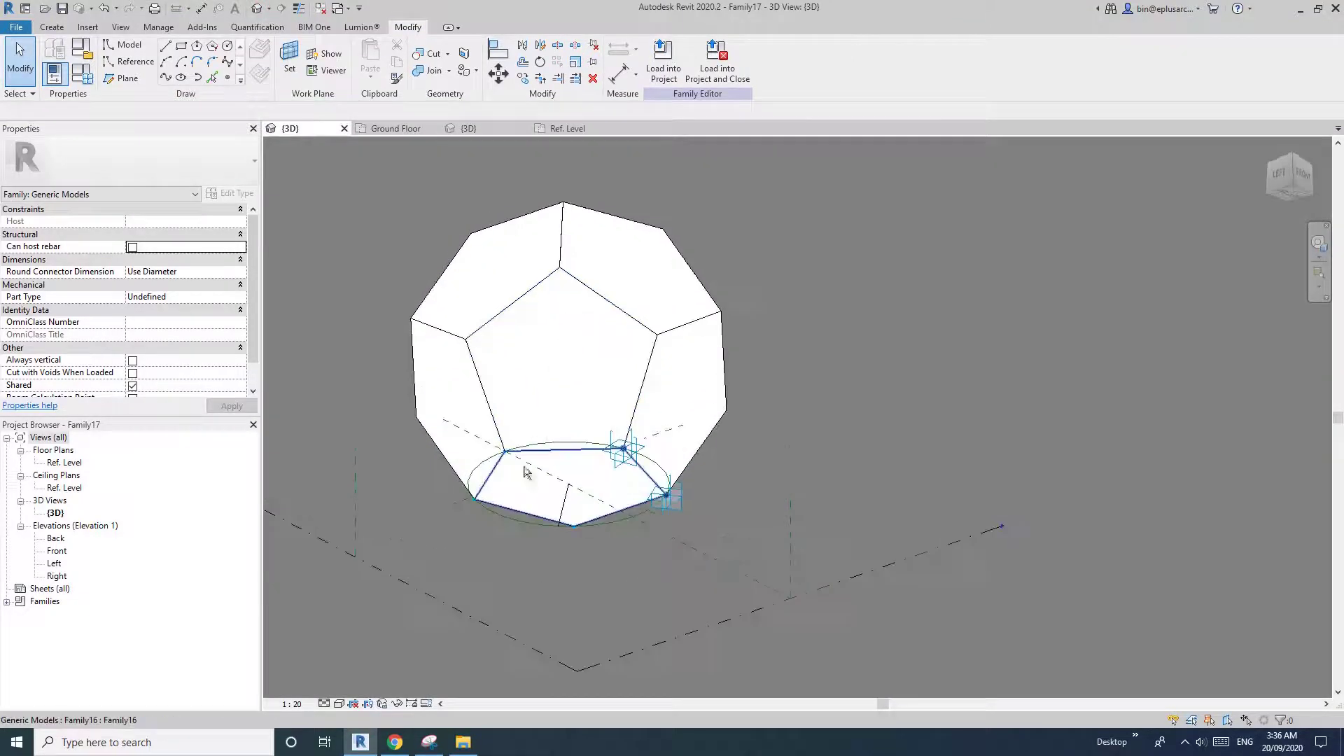
click(489, 518)
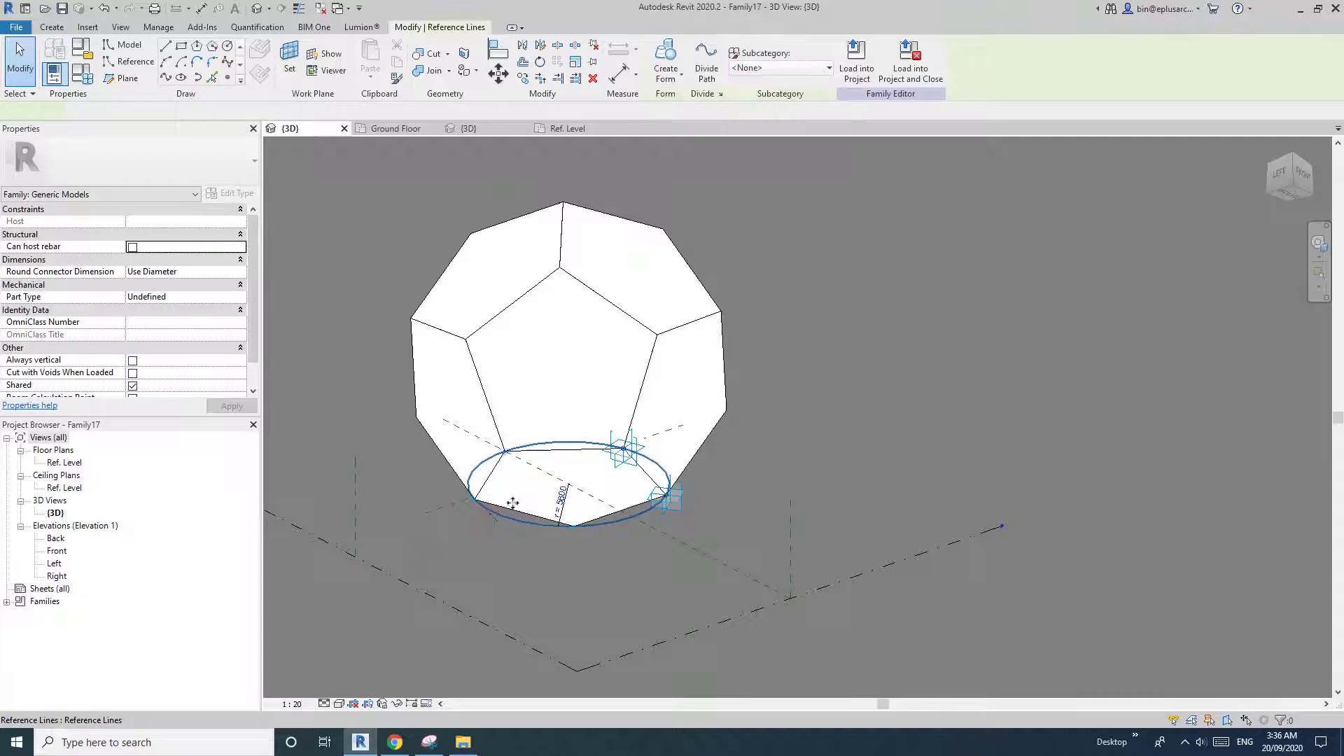
click(705, 79)
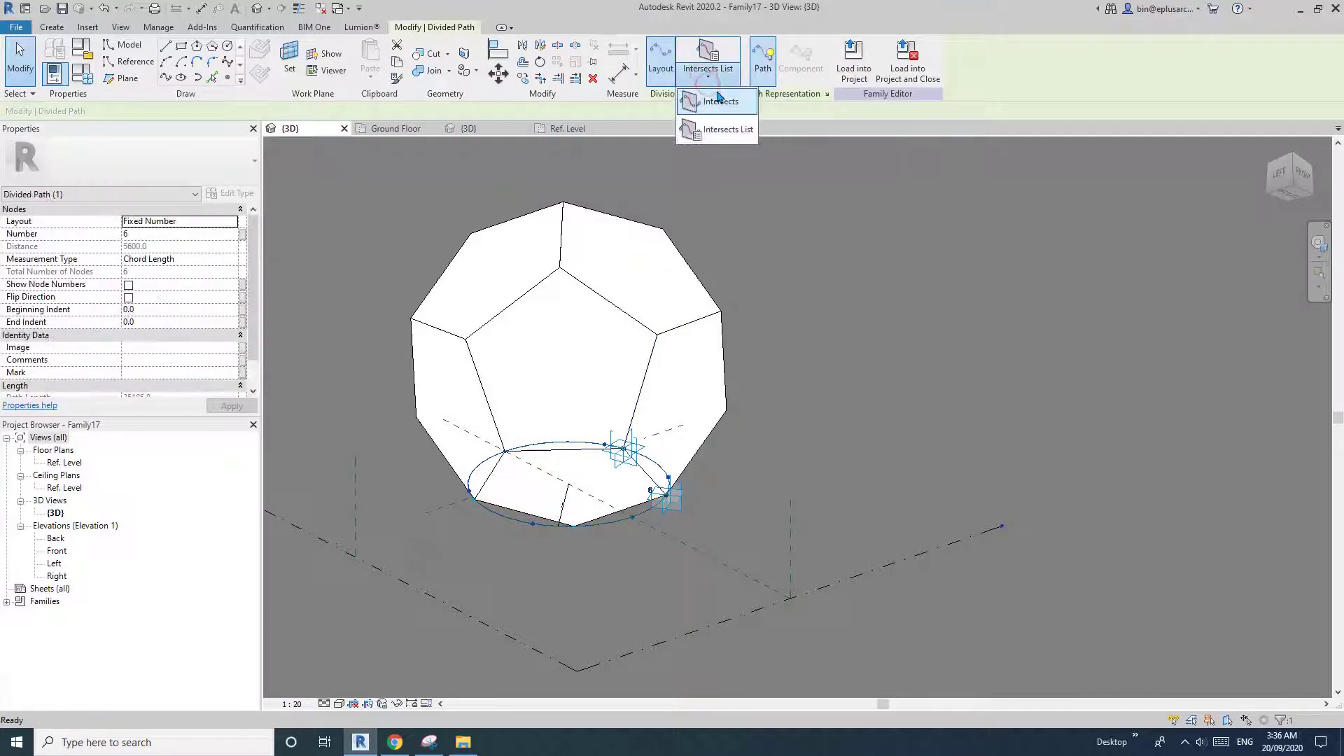
click(759, 419)
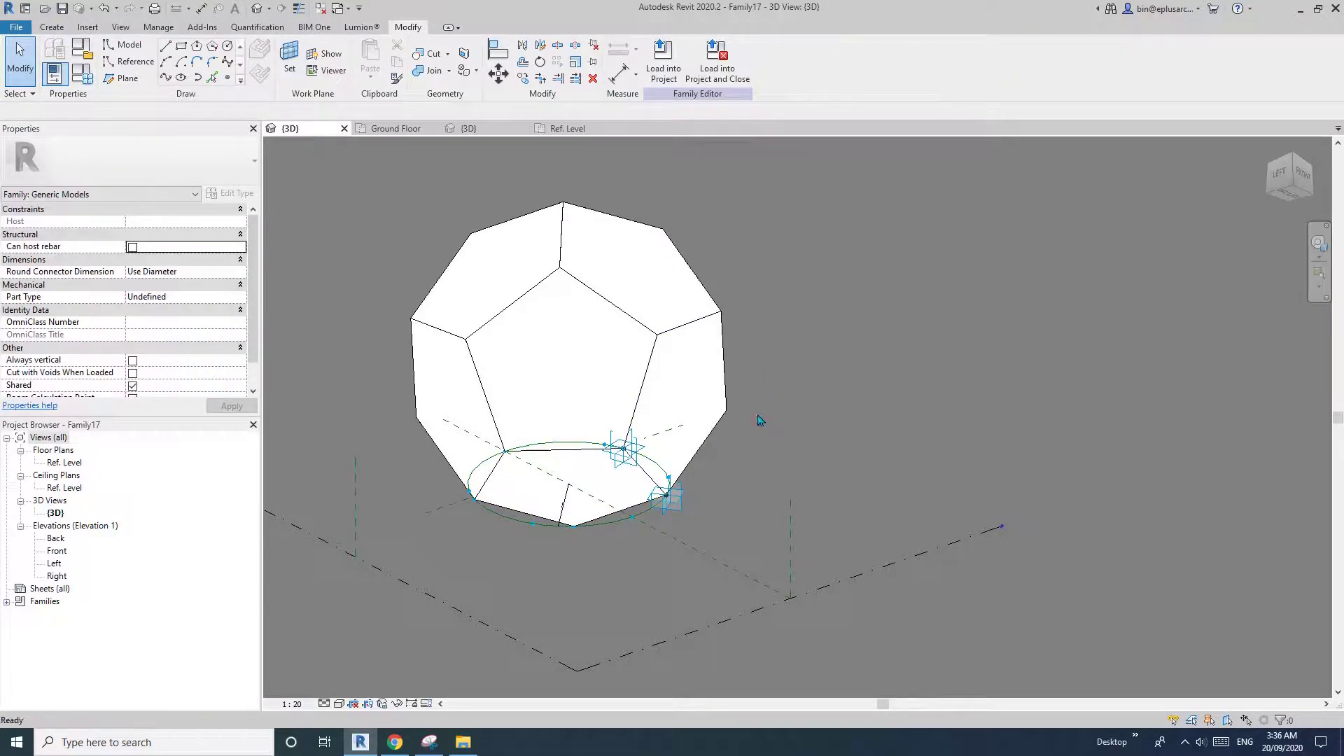
Turn off the display of nodes in the path representation of the base circle's five-node divided path.
click(659, 467)
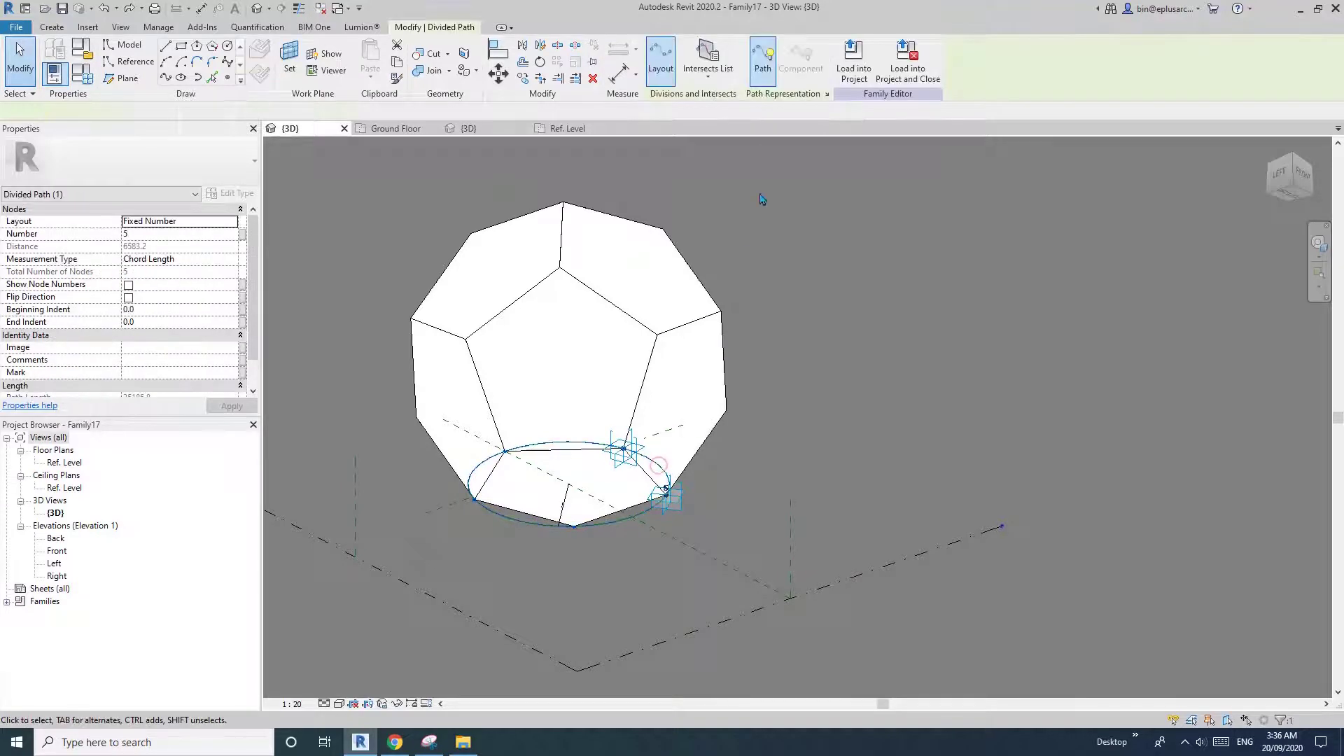
click(827, 95)
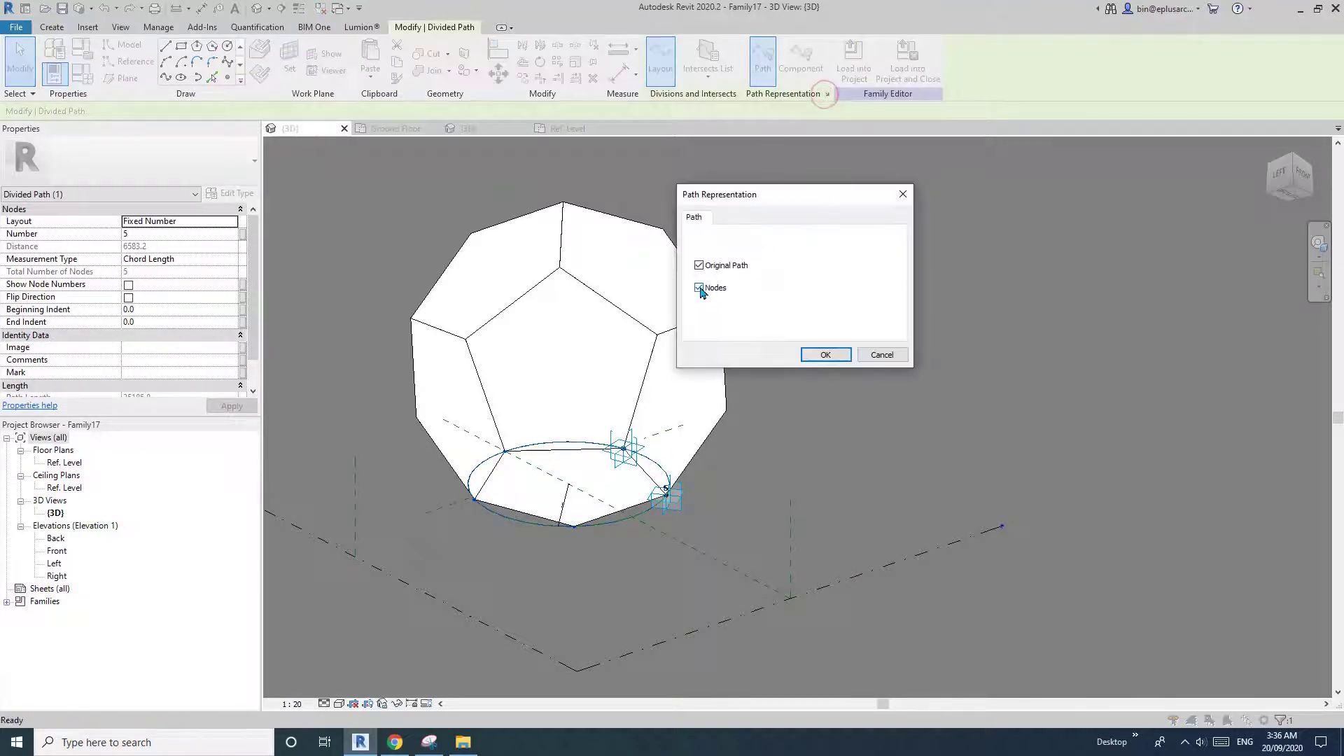
click(824, 354)
Load the updated dodecahedron family into the project, close the family, and inspect the three dodecahedrons in the project's 3D view.
click(908, 59)
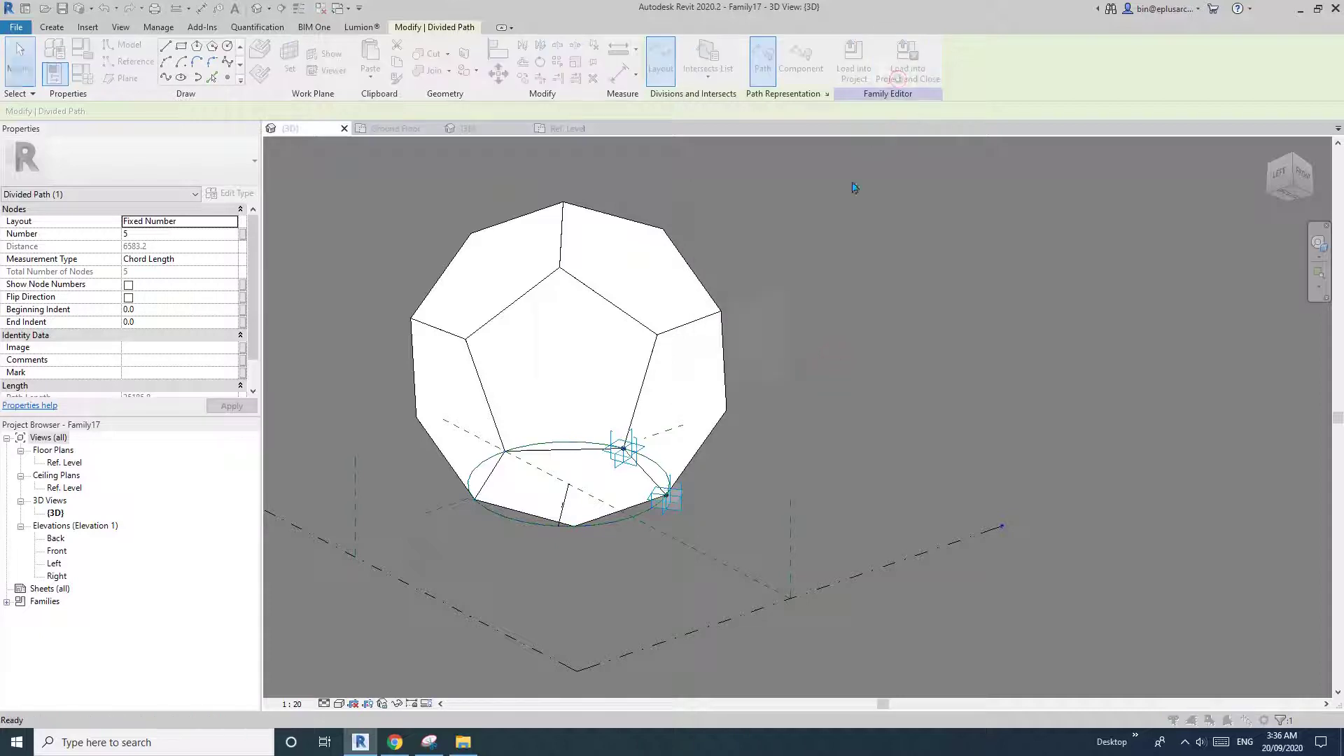
click(698, 371)
click(667, 327)
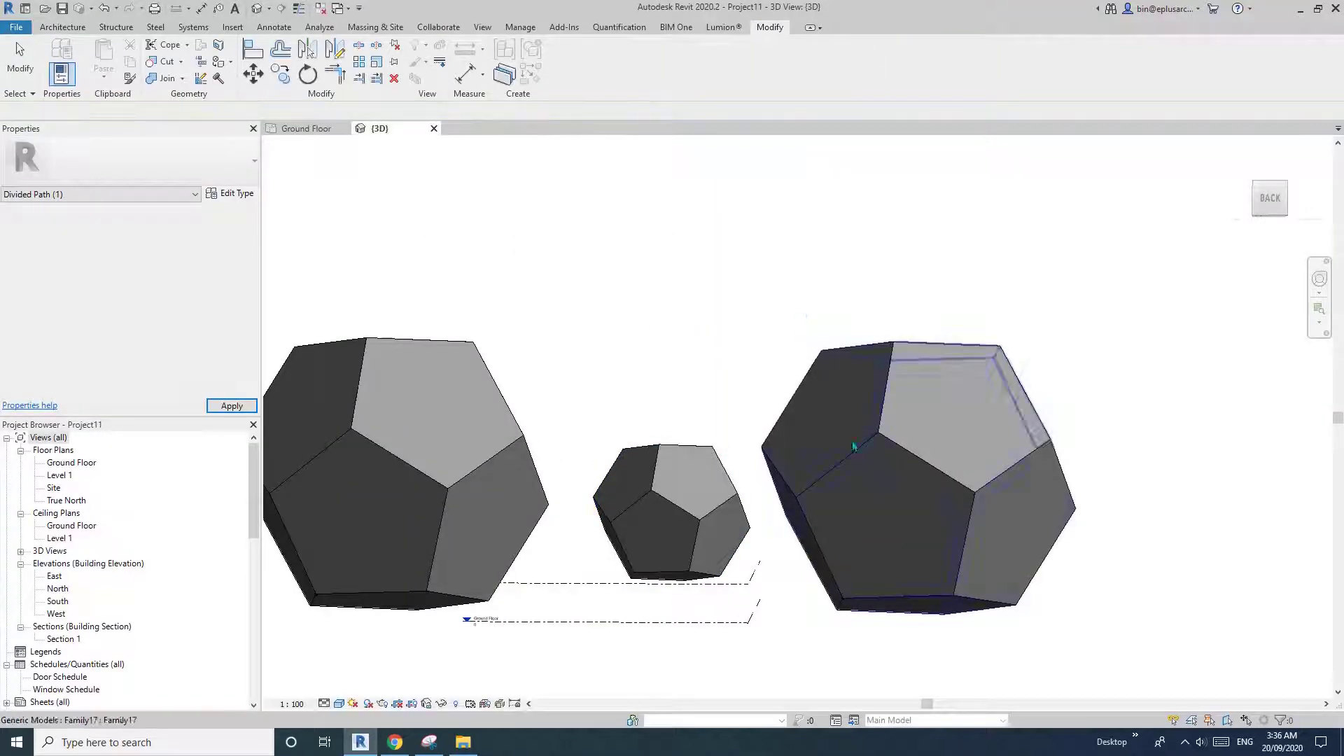
scroll(546, 456, down, 3)
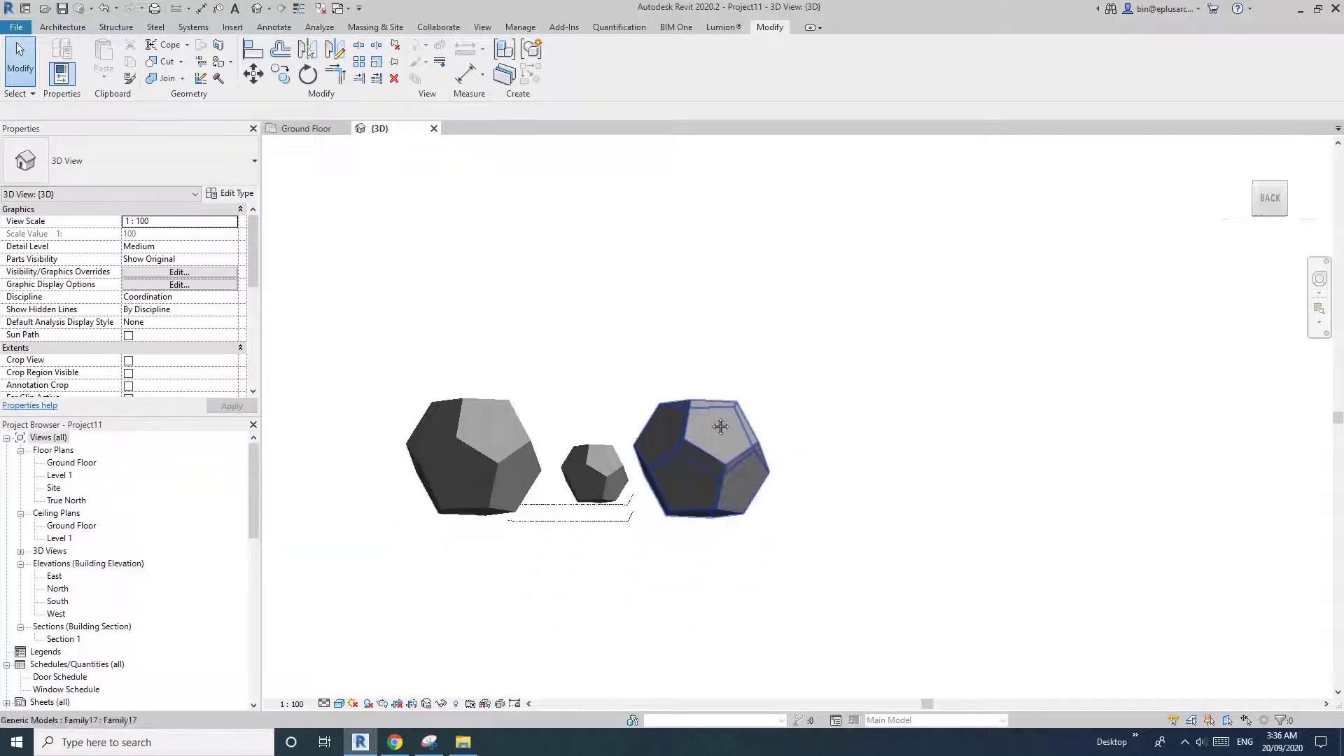
shift+middle_drag(720, 429, 687, 609)
scroll(727, 590, up, 2)
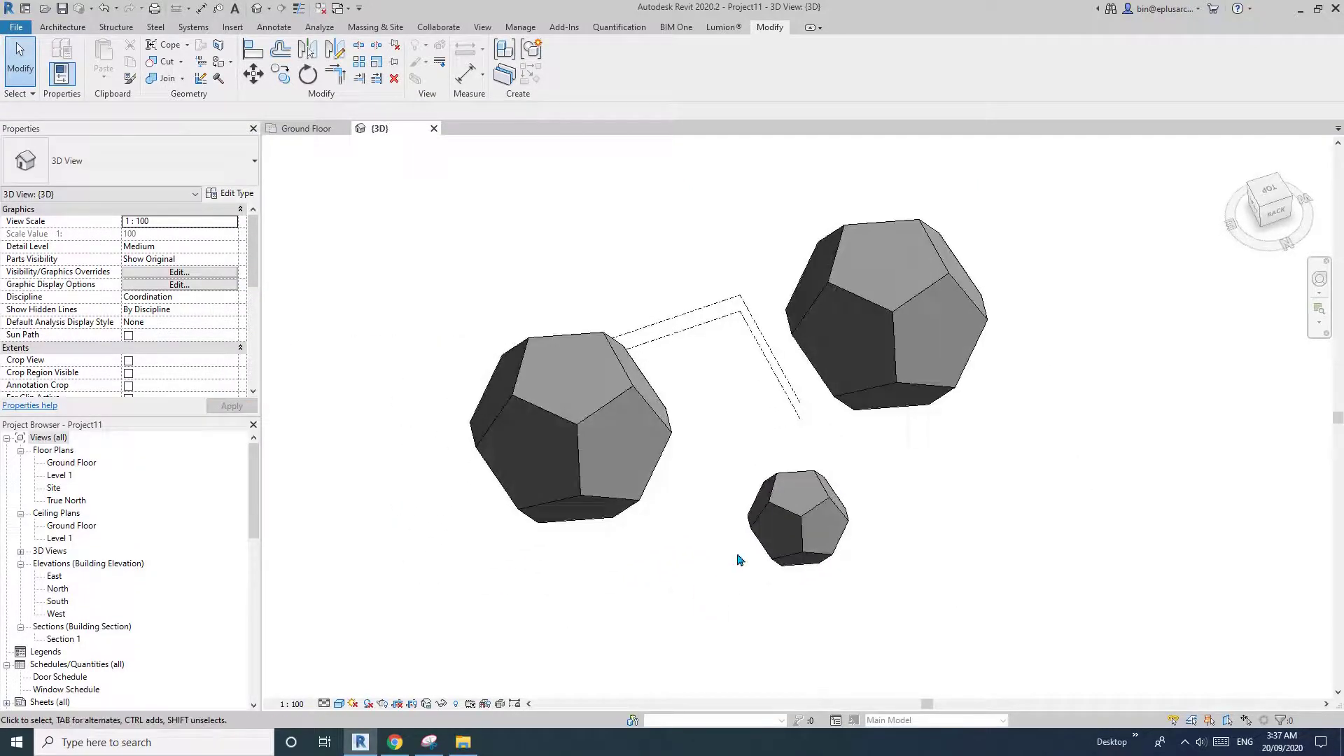
shift+middle_drag(739, 560, 693, 569)
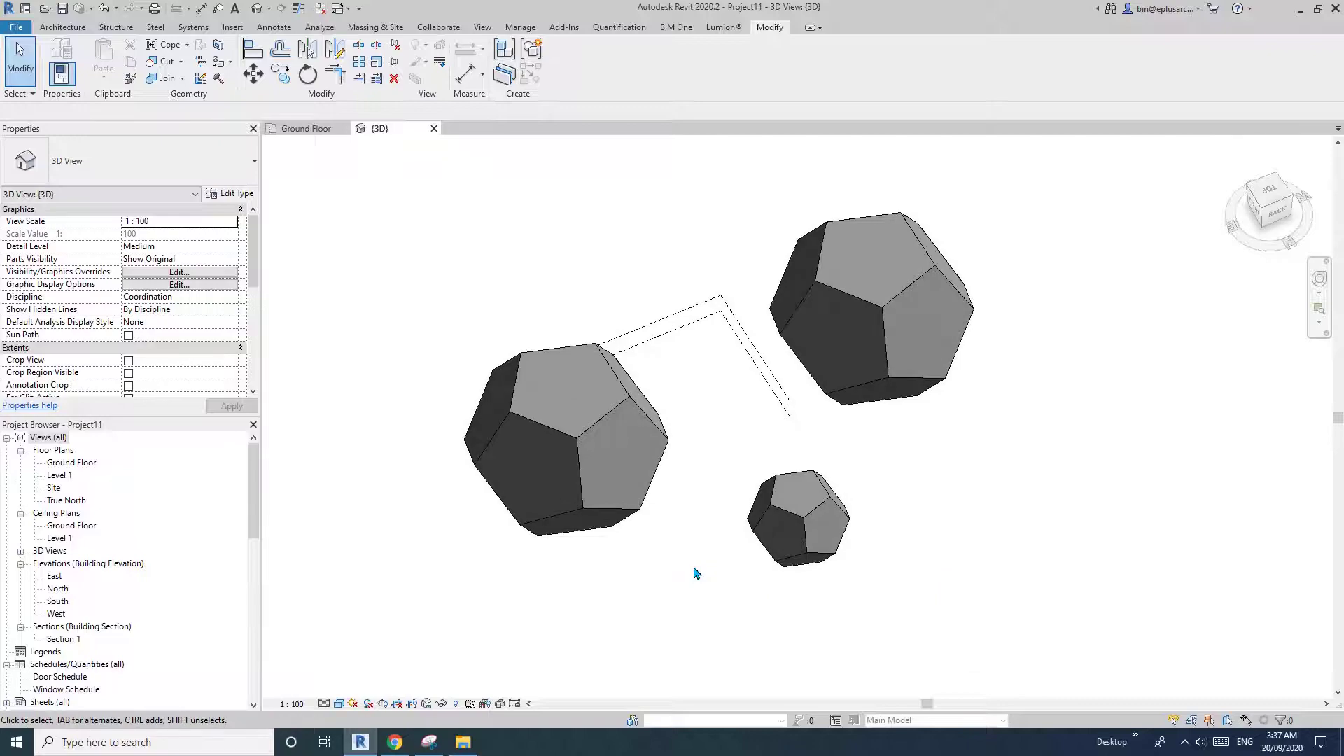